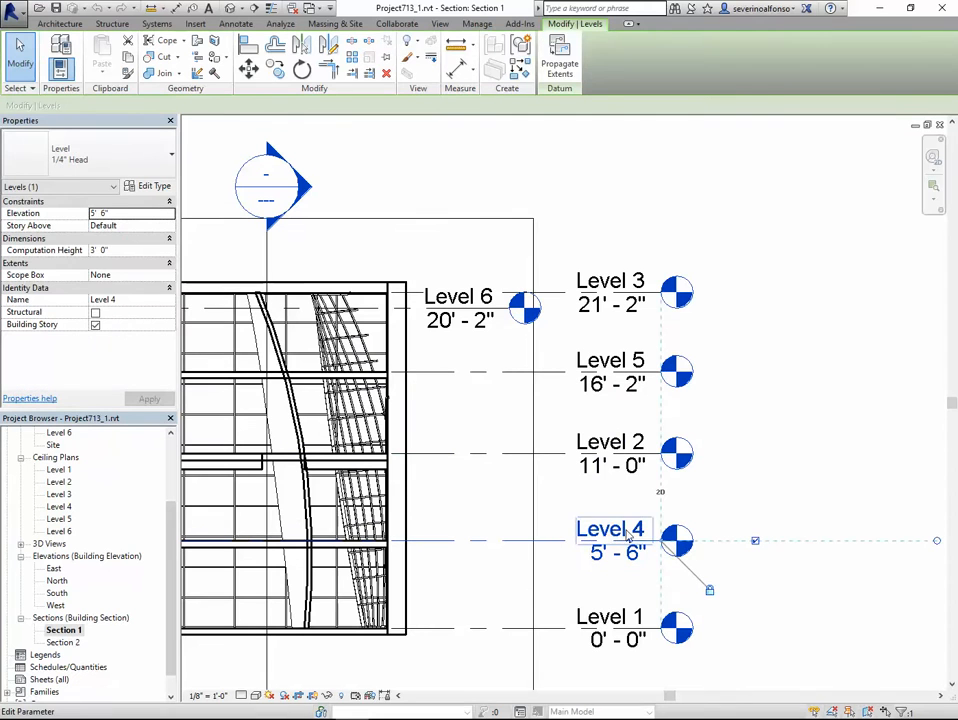
Rename Level 4 as Level 1.1 and rename its corresponding views to match.
click(630, 534)
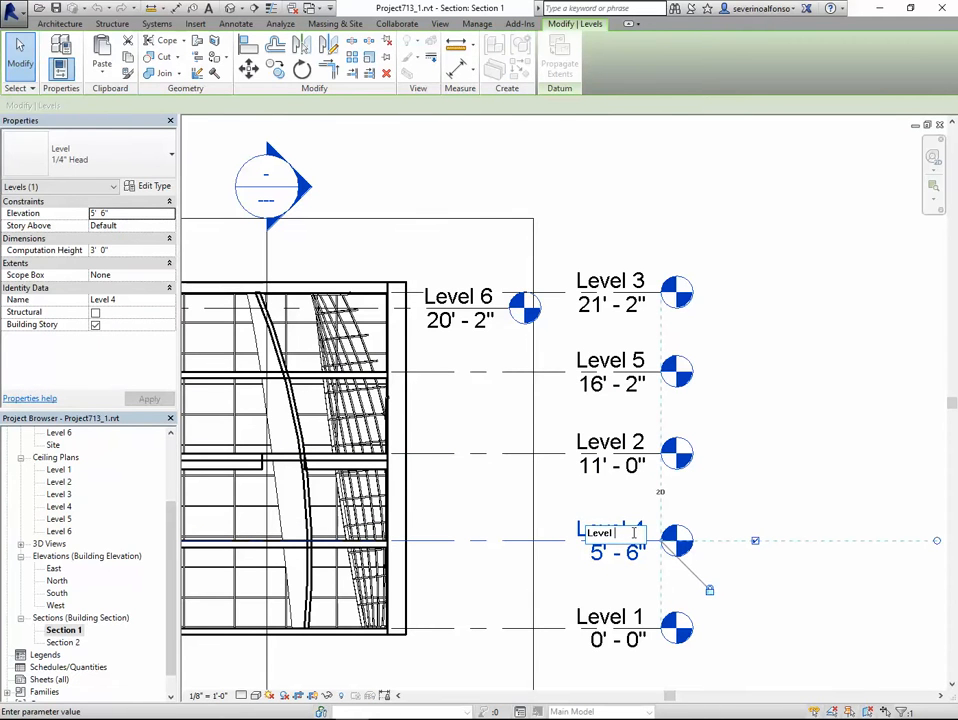
text(Level 1.1)
key(Return)
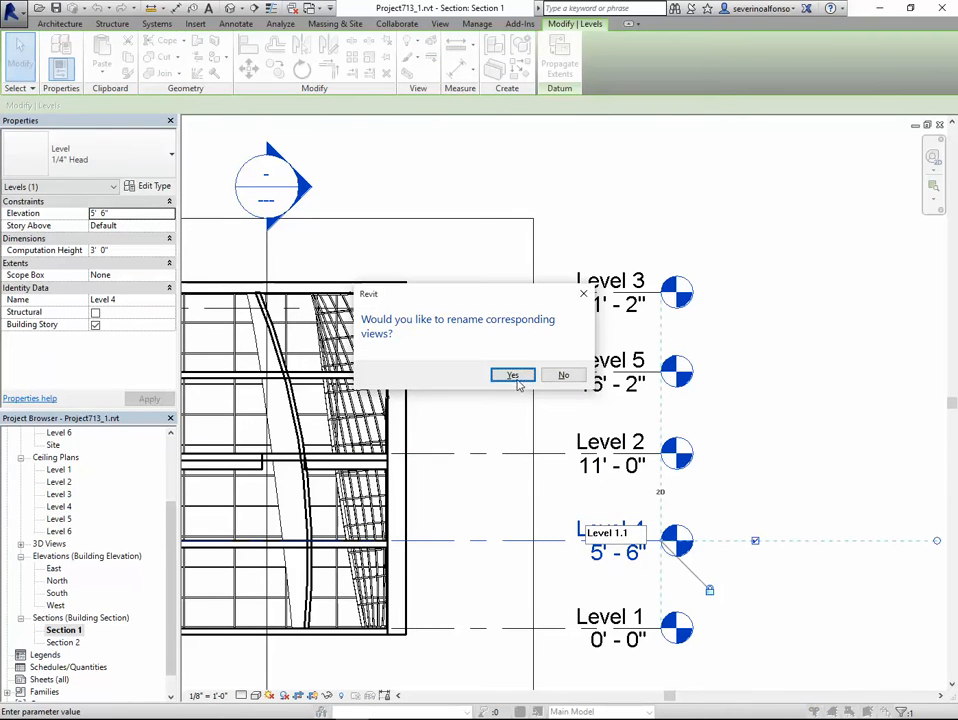
drag(510, 295, 579, 169)
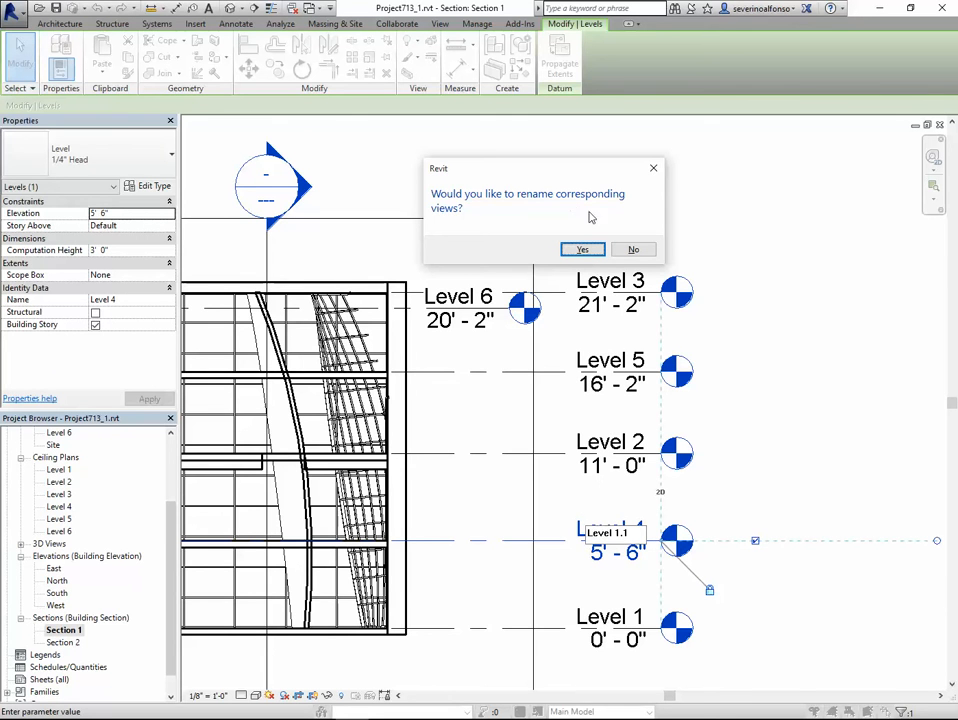
click(583, 250)
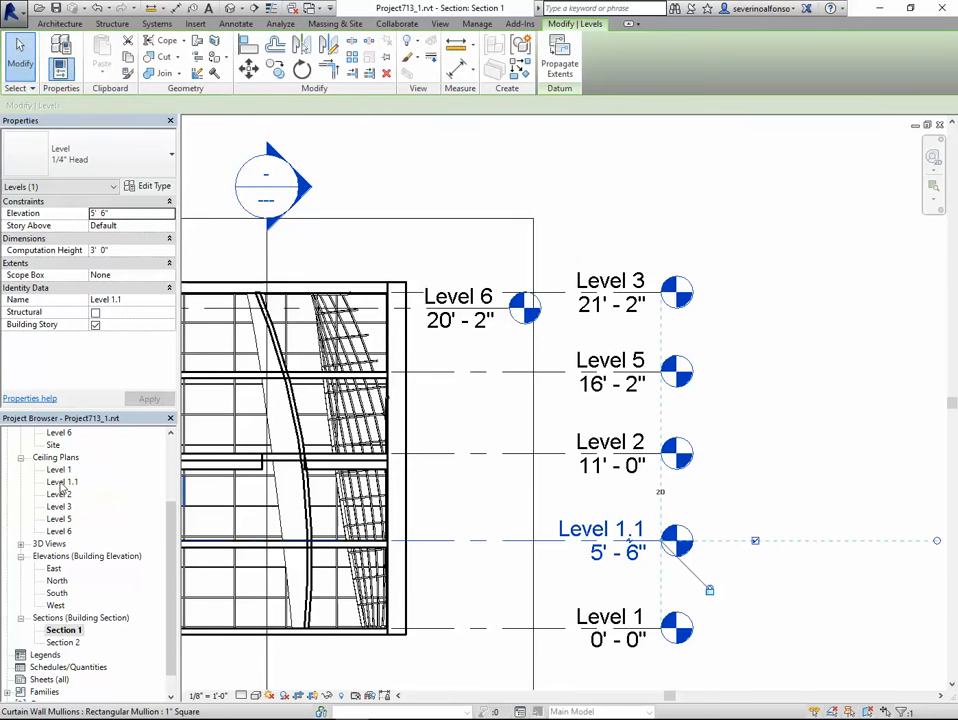
drag(171, 533, 168, 474)
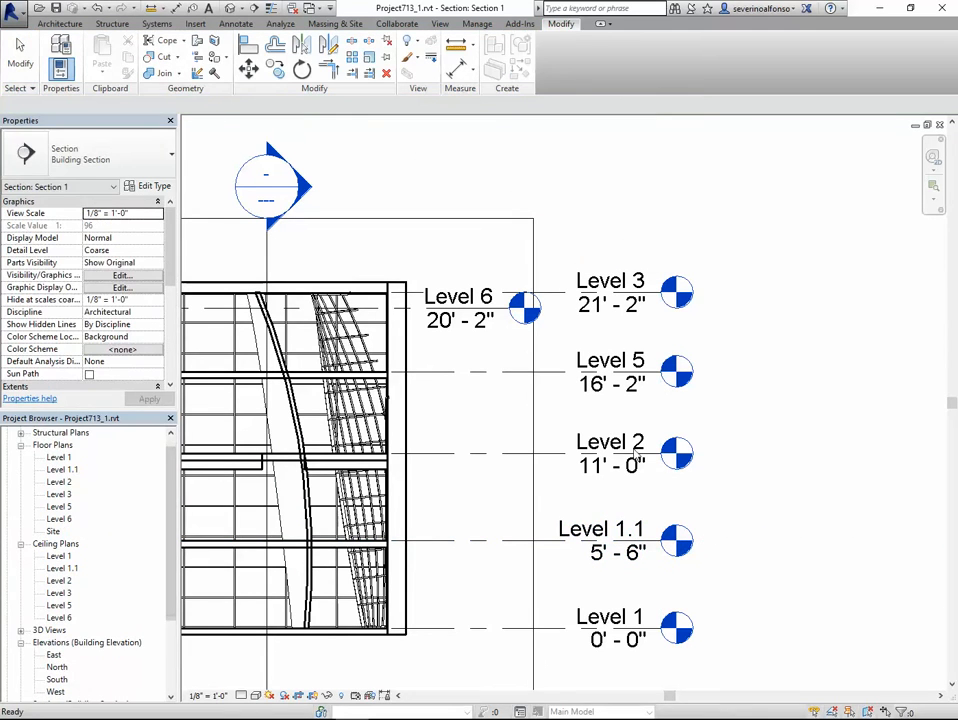
Rename Level 5 as Level 2.1 together with its corresponding views.
click(640, 366)
click(610, 362)
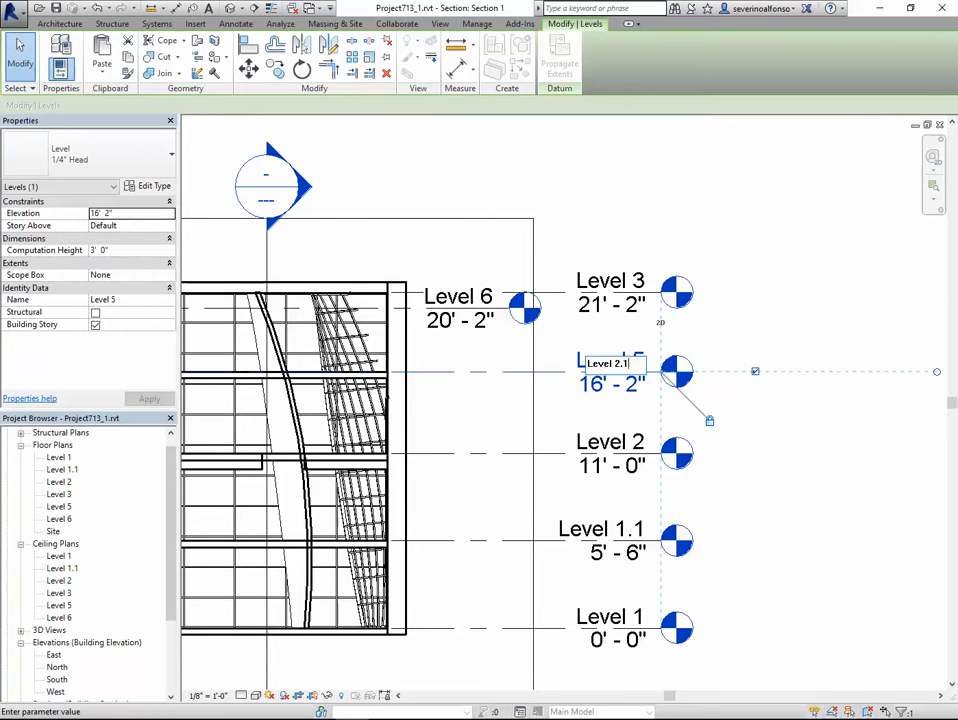
text(Level 2.1)
key(Return)
click(507, 374)
Delete Level 6 from the section along with its associated views.
click(462, 298)
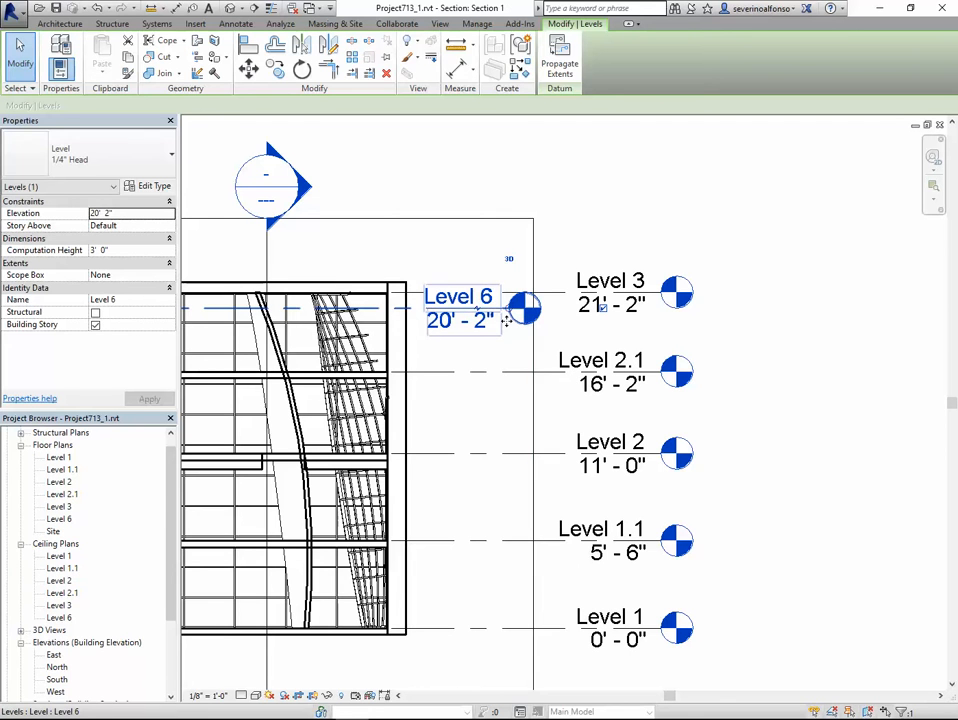
key(Delete)
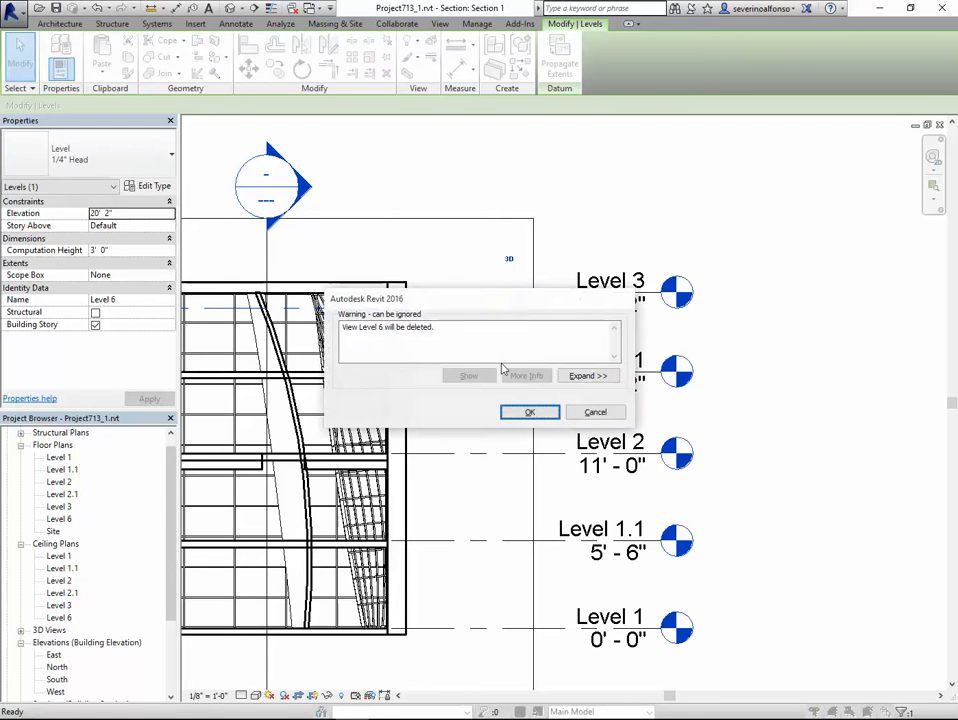
click(530, 412)
scroll(746, 393, down, 2)
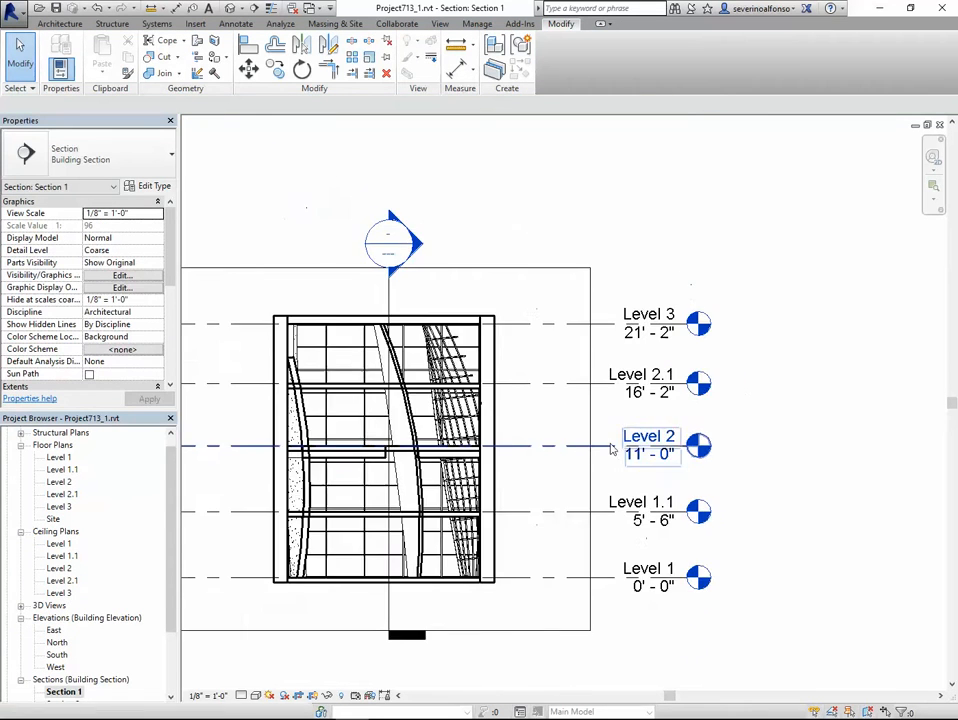
middle_drag(612, 449, 667, 428)
key(Escape)
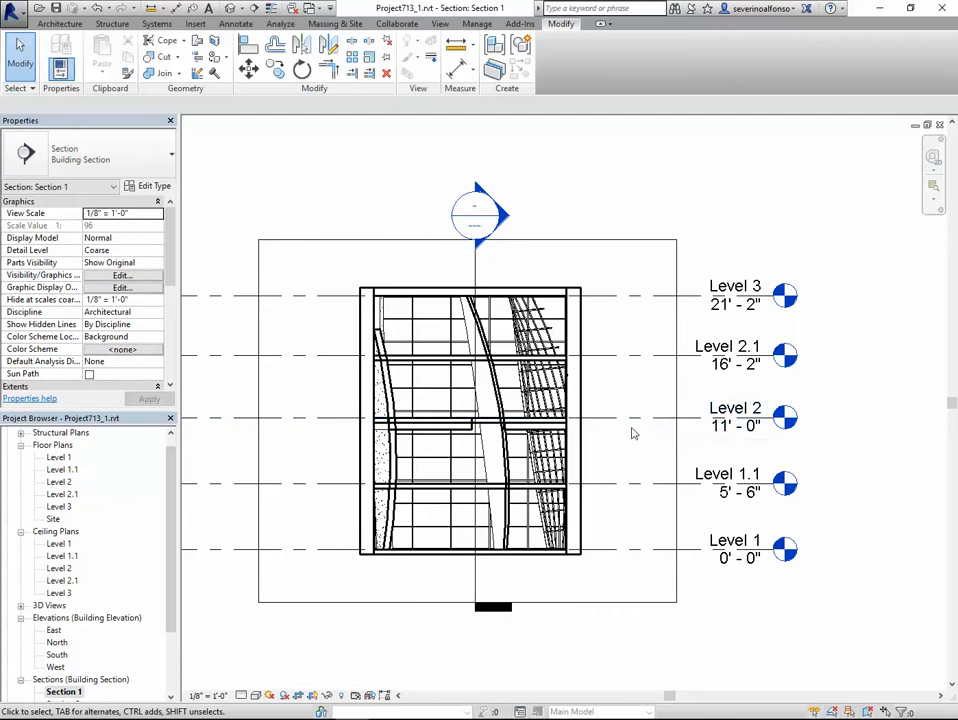
Open the default 3D view, select the whole model and filter the selection down to Floors only.
click(231, 10)
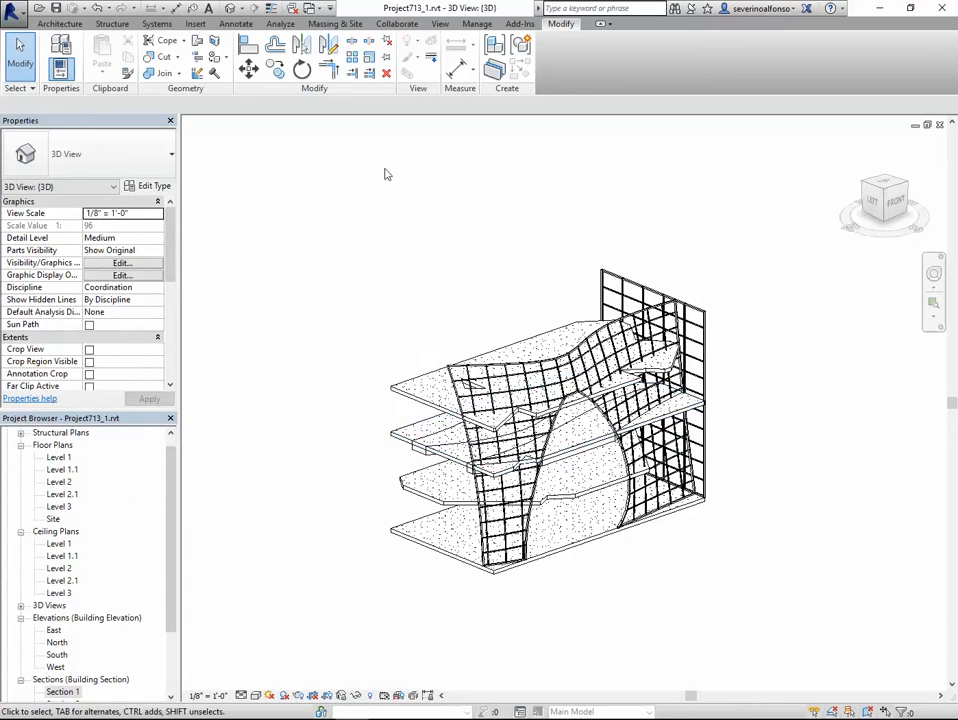
drag(368, 188, 763, 624)
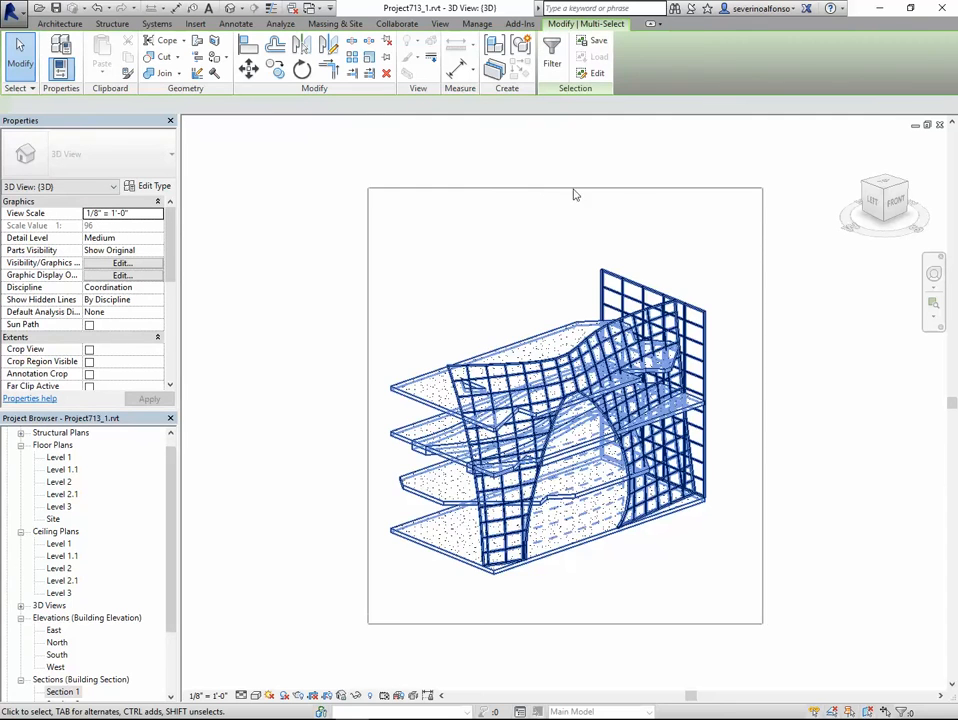
click(556, 70)
click(806, 198)
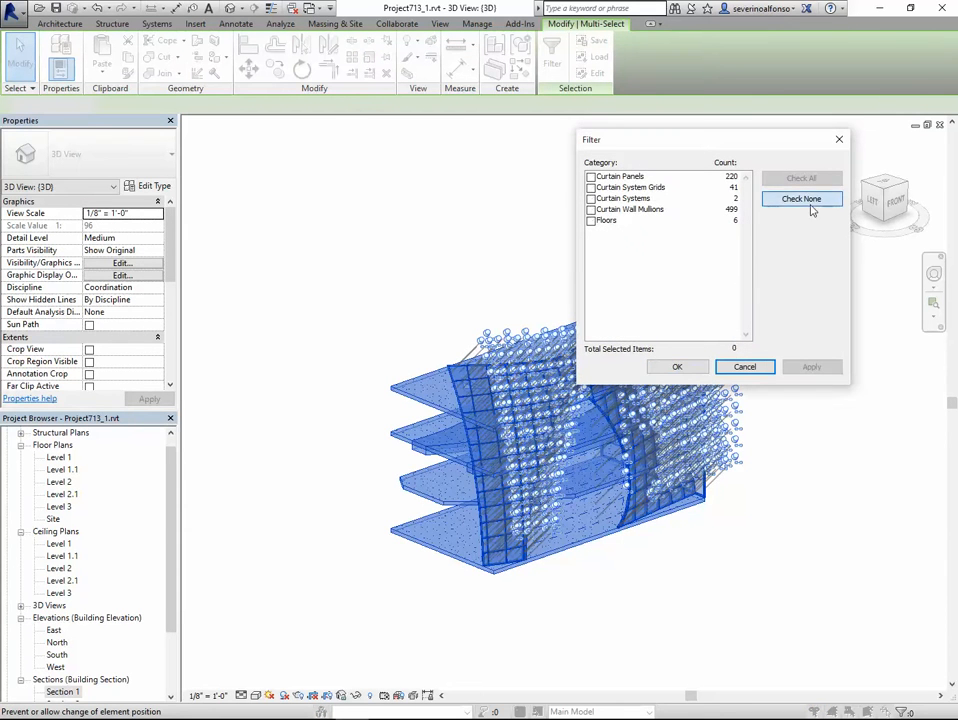
click(610, 221)
click(677, 368)
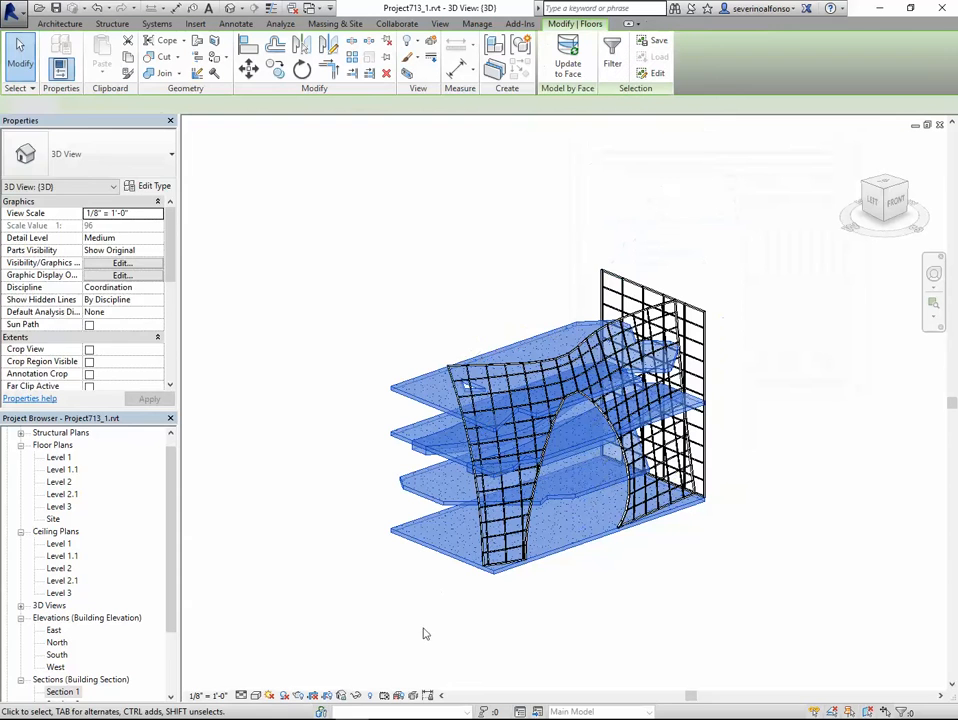
Temporarily isolate the selected floors in the 3D view.
click(341, 695)
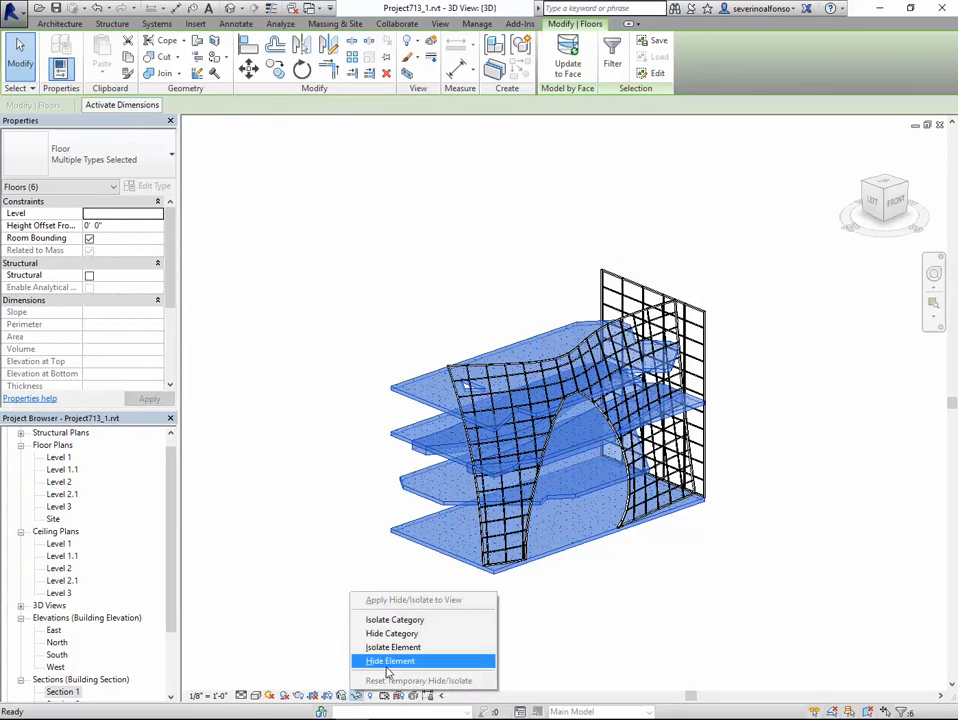
click(410, 646)
key(Escape)
shift+middle_drag(560, 374, 466, 492)
Change the Level 2 floor made of two curved strips to the type 3" LW Concrete on 2" Metal Deck.
click(413, 477)
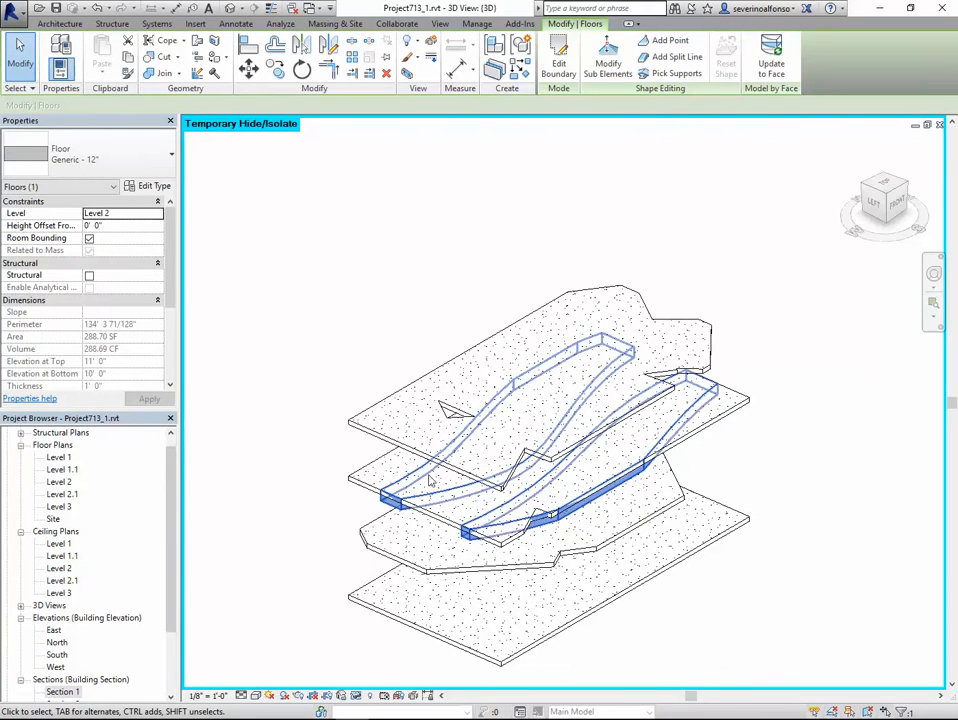
key(Escape)
click(415, 502)
click(306, 453)
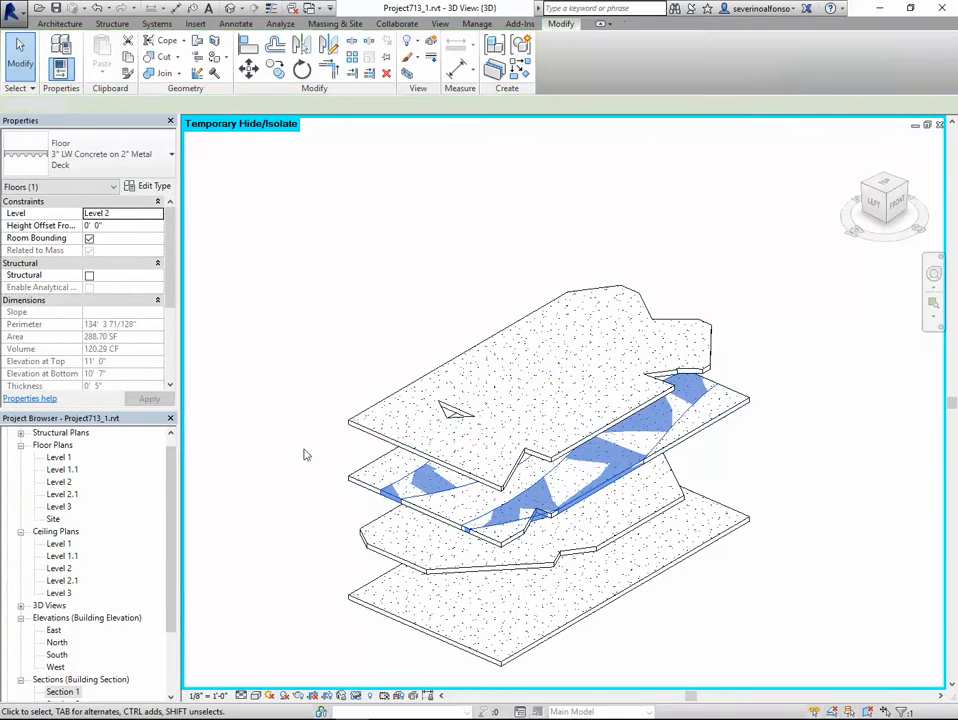
Delete the full-outline floor overlapping the curved strips on Level 2 and the floor on Level 2.1.
click(352, 479)
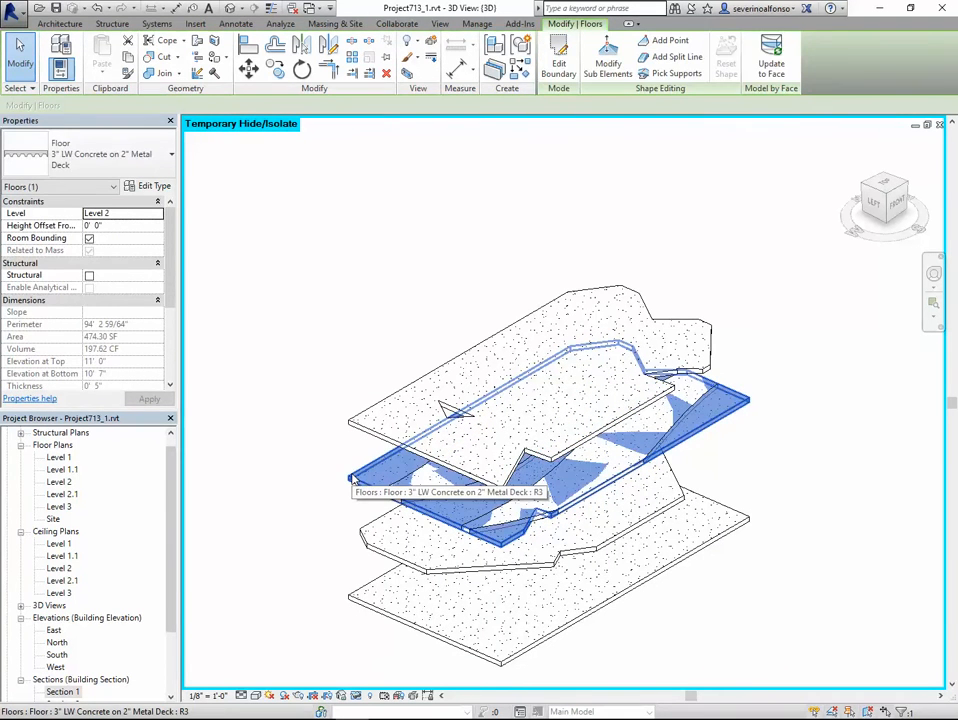
key(Delete)
shift+middle_drag(527, 446, 506, 445)
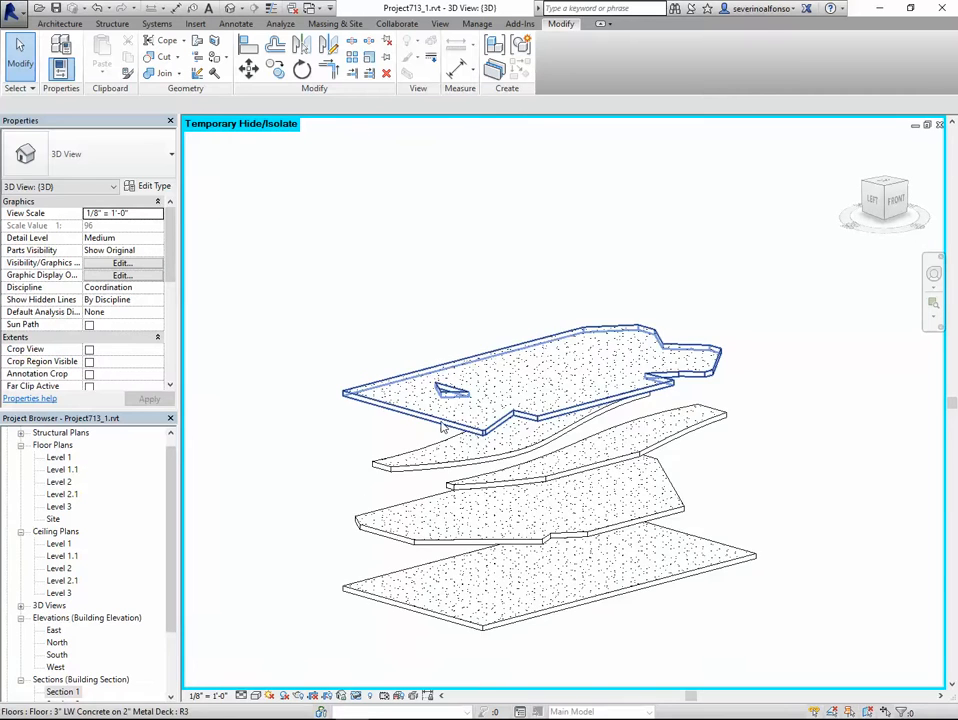
click(442, 425)
shift+middle_drag(338, 425, 332, 411)
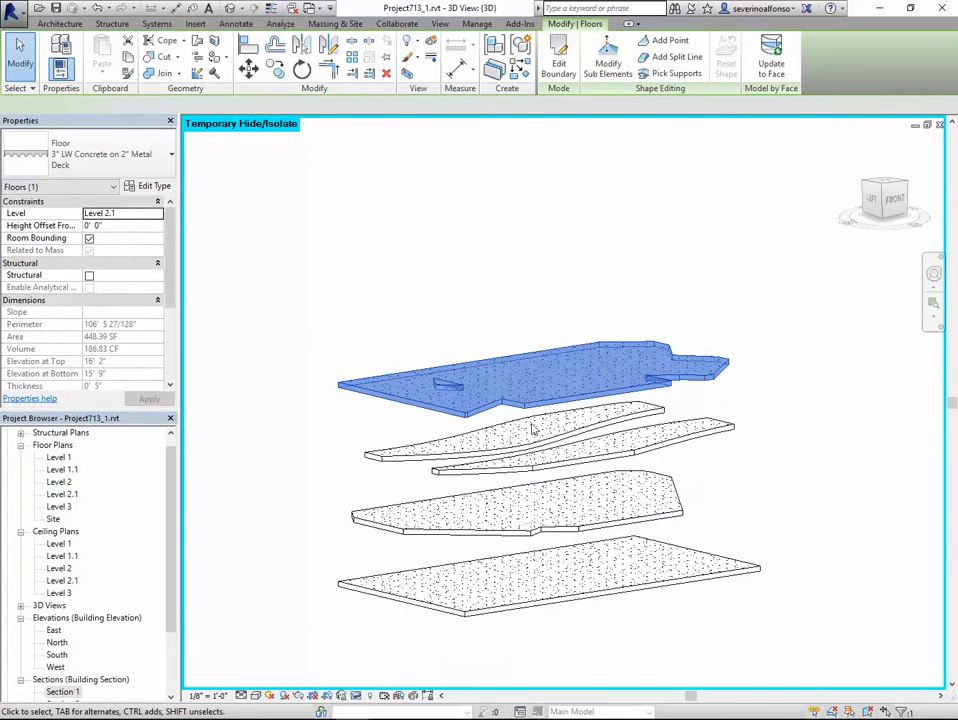
click(402, 276)
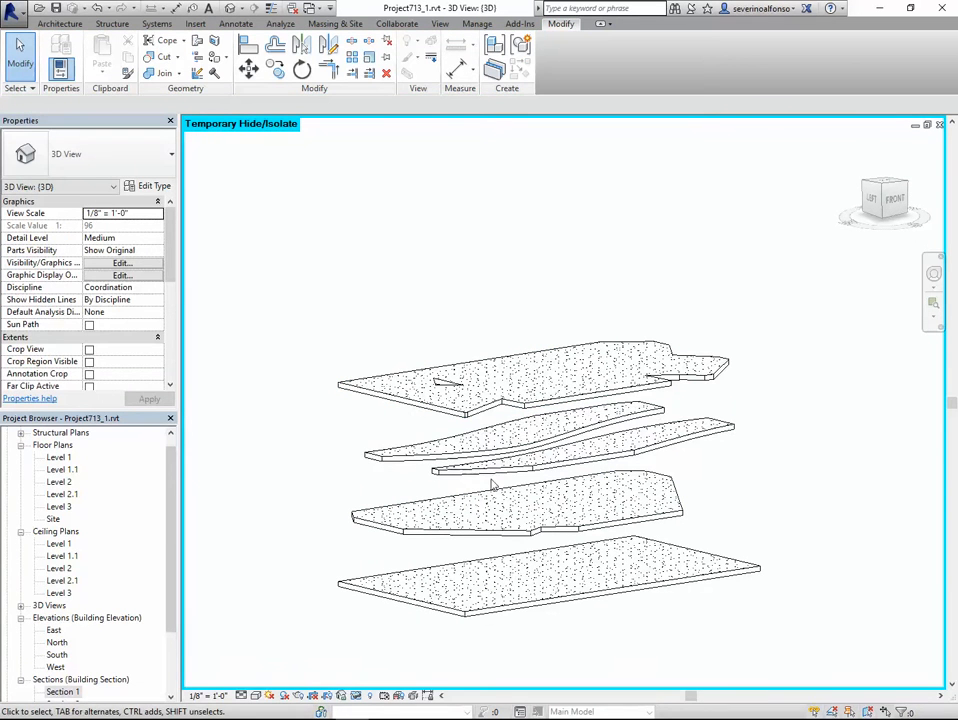
click(475, 355)
key(Delete)
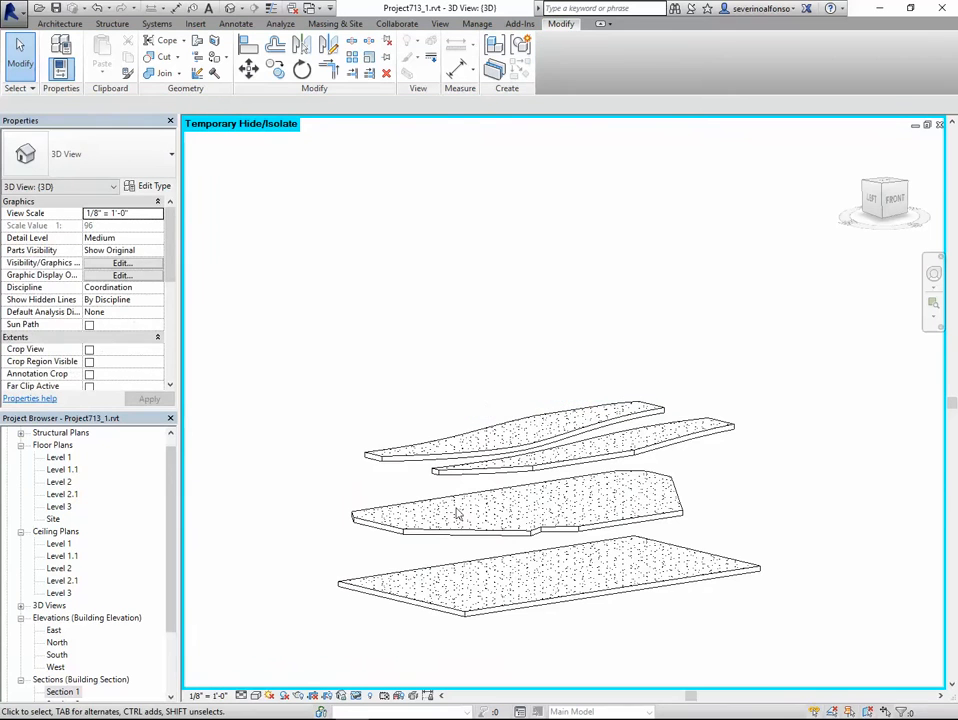
Edit the Level 1.1 floor's boundary by drawing two connected lines that bend across the sketch between its two opposite long edges.
shift+middle_drag(376, 442, 365, 447)
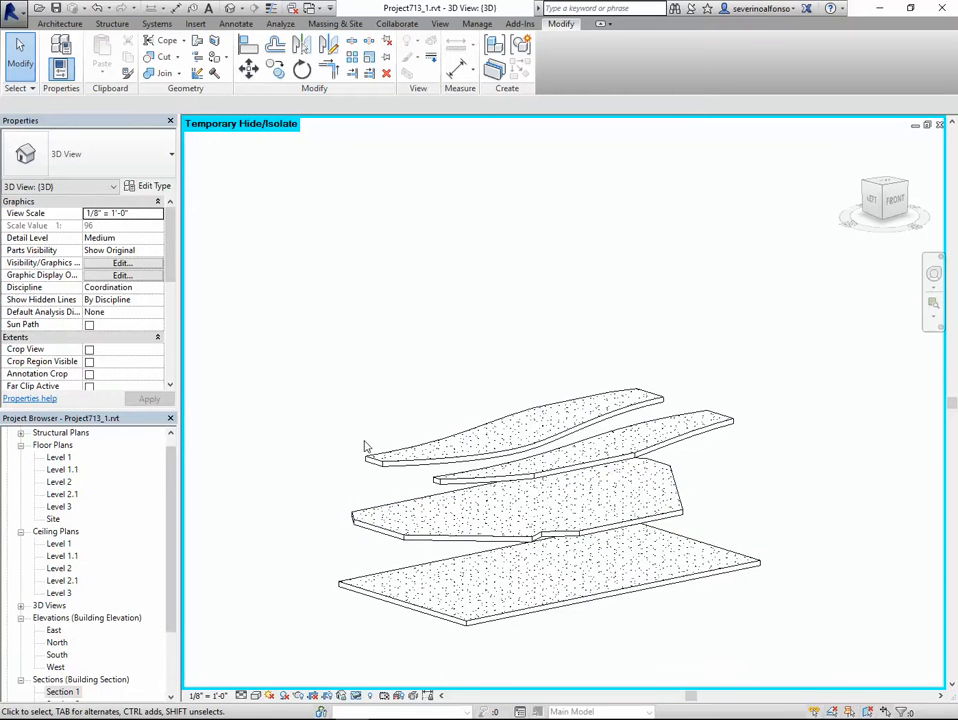
click(358, 511)
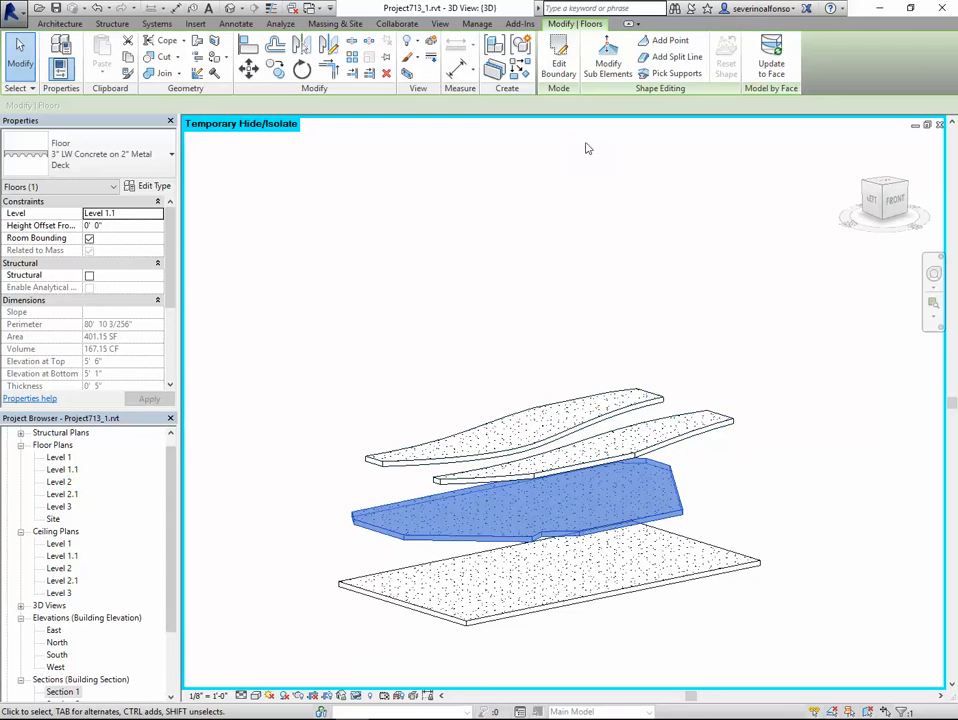
click(558, 58)
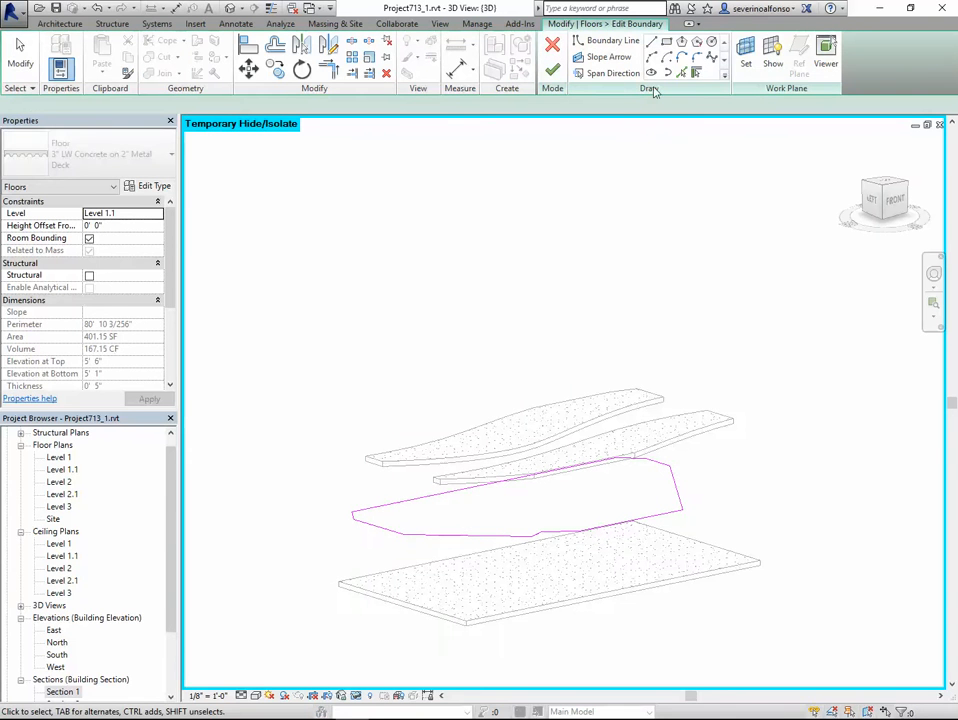
click(653, 42)
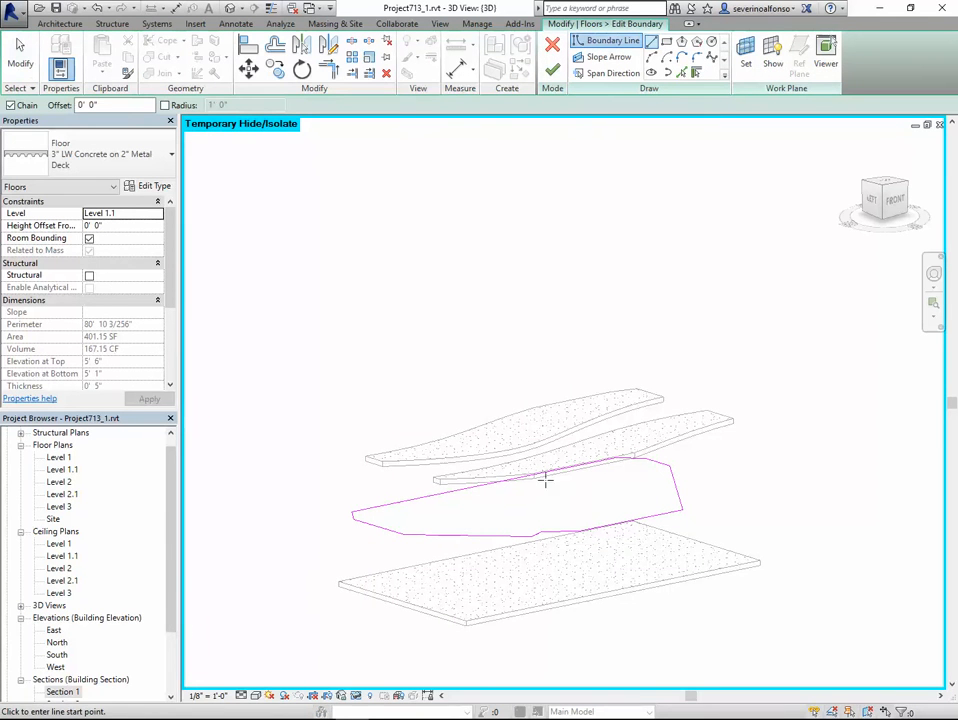
mouse_move(545, 479)
shift+middle_down()
mouse_move(667, 470)
mouse_move(667, 482)
mouse_move(530, 552)
shift+middle_up()
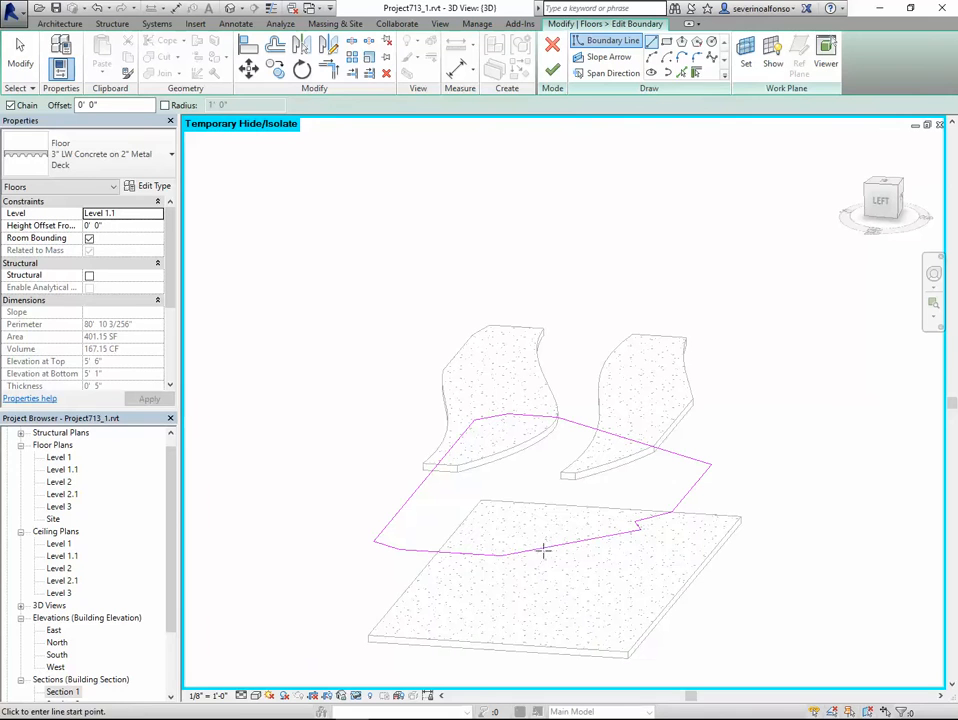
click(517, 552)
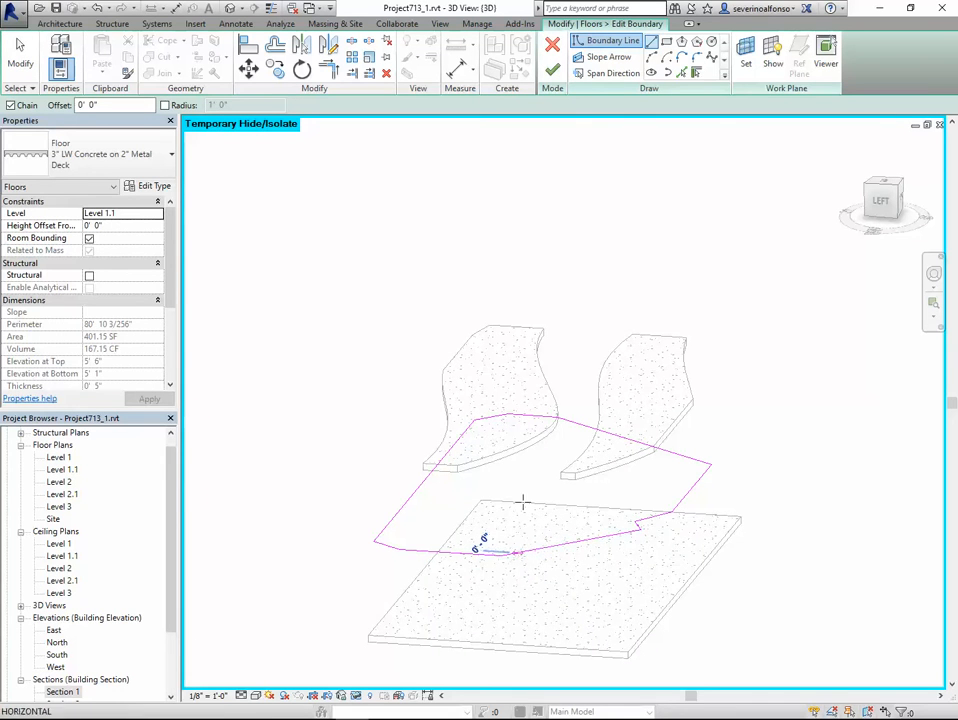
click(484, 475)
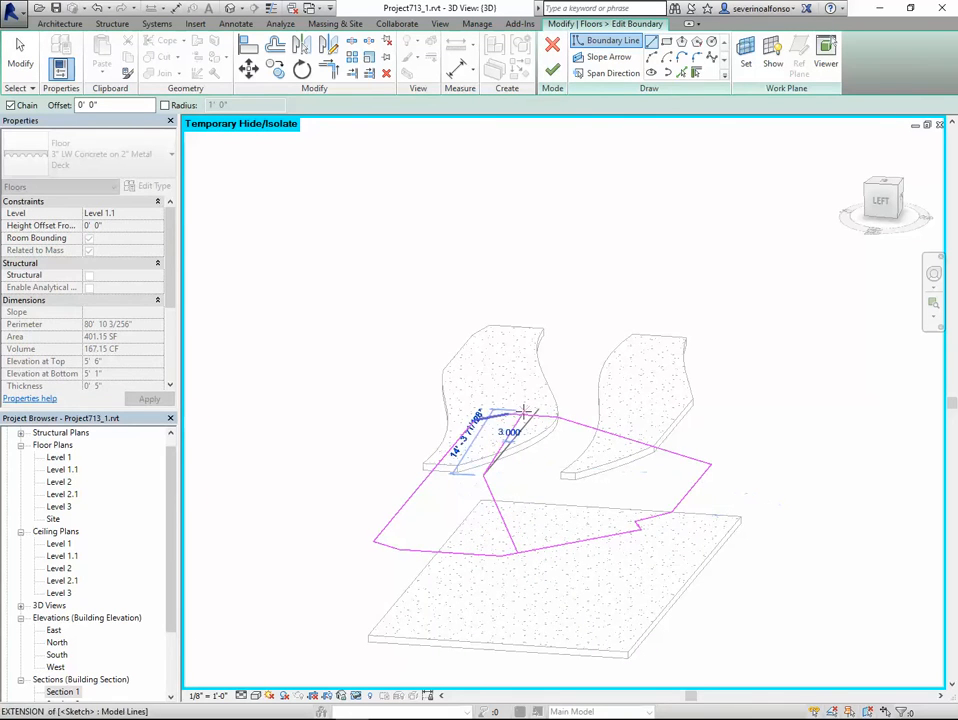
click(526, 415)
key(Escape)
key(Escape)
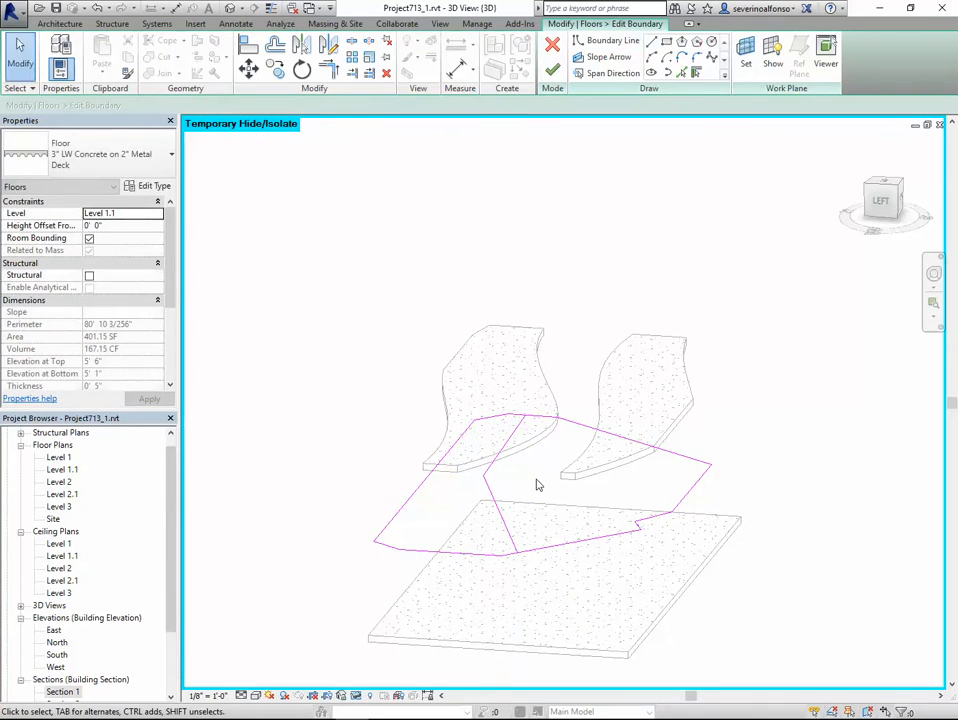
Trim both ends of the new bent line to the outer boundary lines, keeping the corners of the smaller floor portion.
scroll(530, 440, up, 3)
key(t)
key(r)
click(533, 420)
click(534, 408)
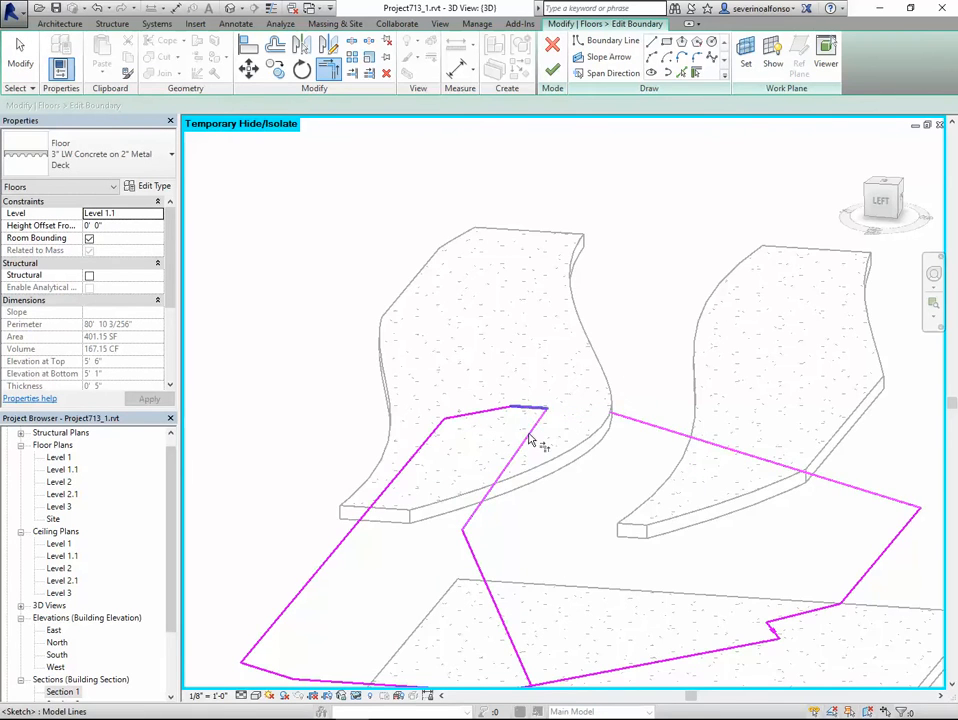
middle_drag(517, 620, 516, 507)
scroll(516, 507, down, 1)
click(515, 518)
click(516, 556)
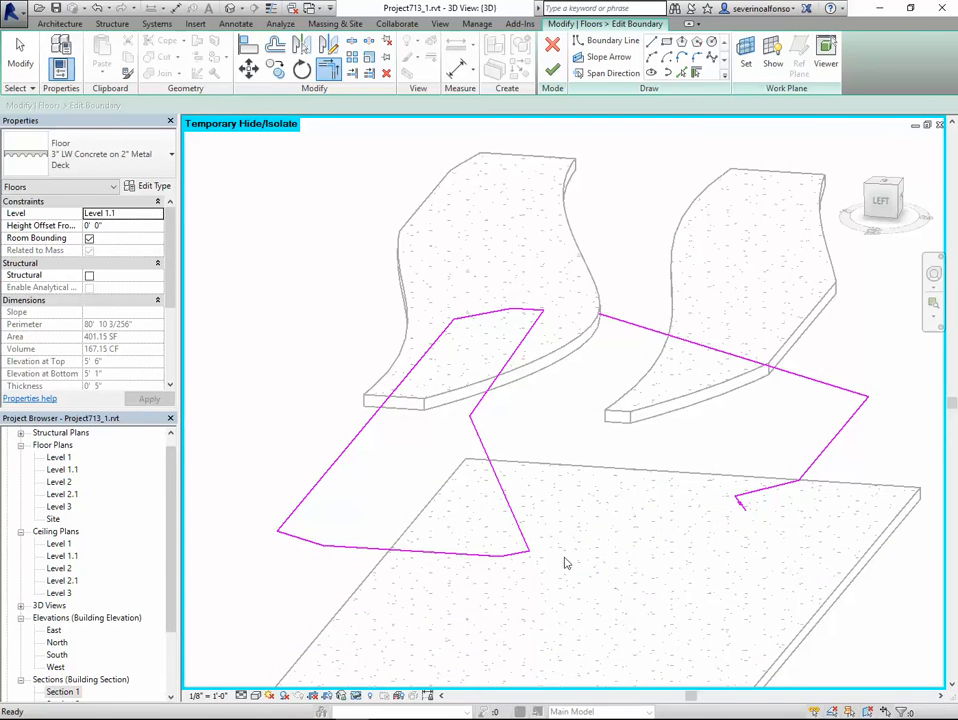
Delete the leftover boundary lines outside the trimmed loop and finish the Level 1.1 floor's boundary edit.
scroll(766, 438, down, 1)
drag(860, 376, 724, 517)
middle_drag(770, 505, 629, 455)
key(Delete)
scroll(612, 424, down, 1)
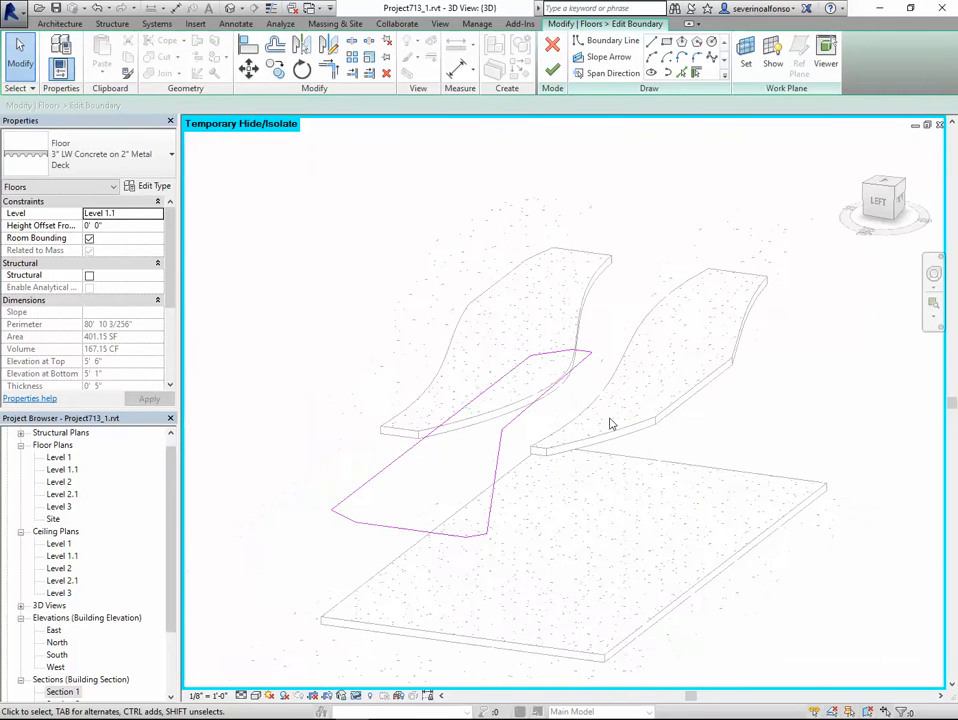
click(553, 72)
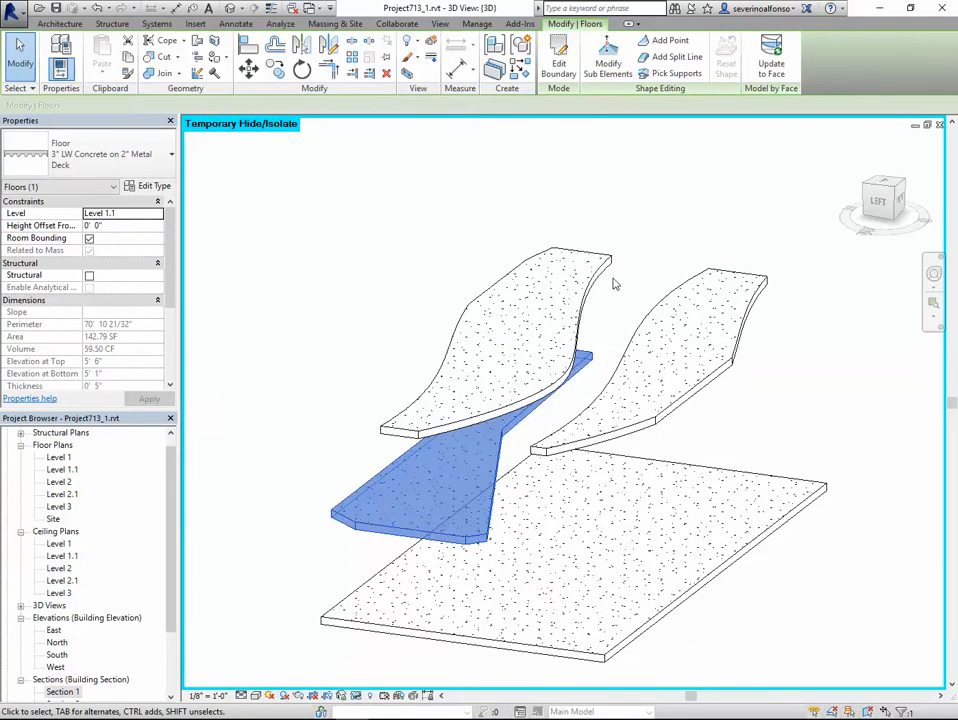
Edit the Level 2 floor's boundary, delete the closed loop of the curved strip above the Level 1.1 floor, and finish the sketch.
click(560, 263)
click(563, 68)
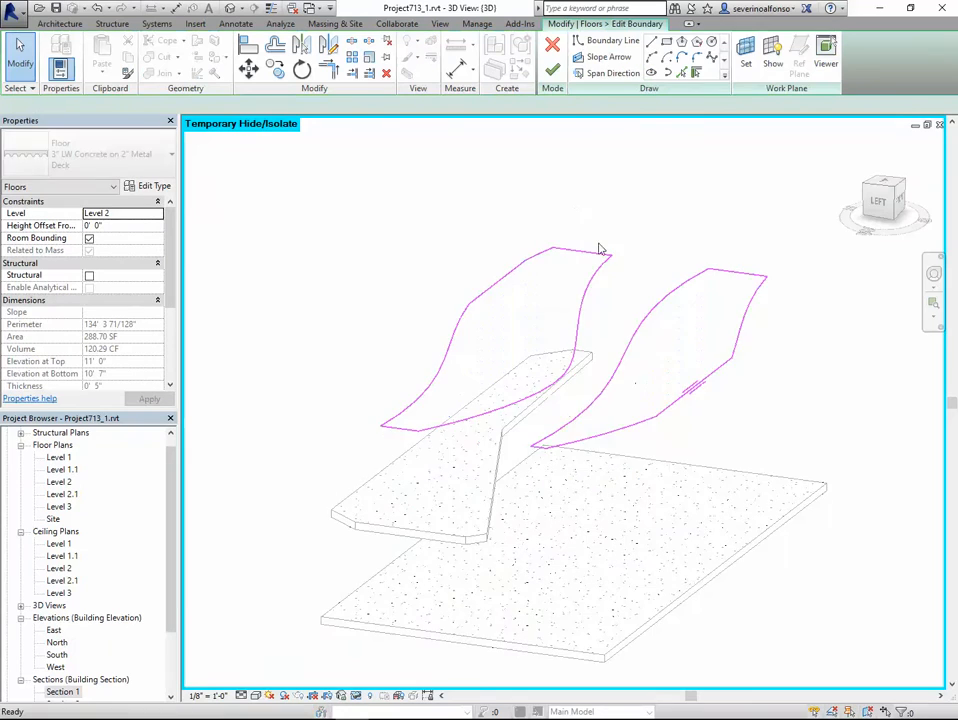
mouse_move(605, 261)
shift+middle_down()
mouse_move(530, 349)
mouse_move(639, 453)
mouse_move(706, 391)
mouse_move(635, 391)
mouse_move(667, 288)
mouse_move(626, 199)
mouse_move(581, 252)
shift+middle_up()
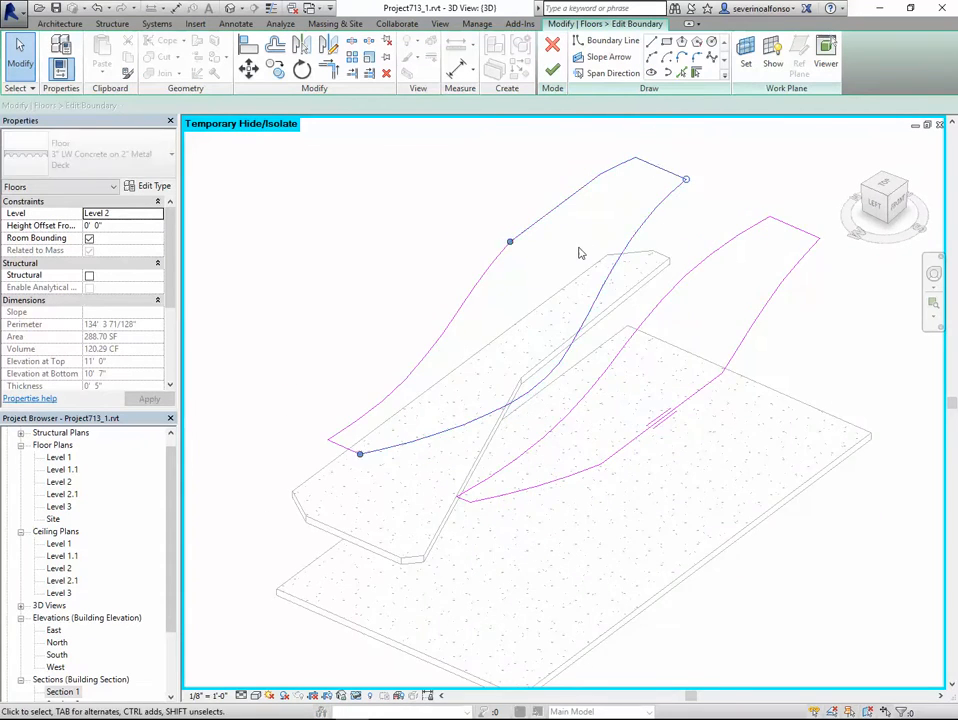
click(584, 243)
key(Delete)
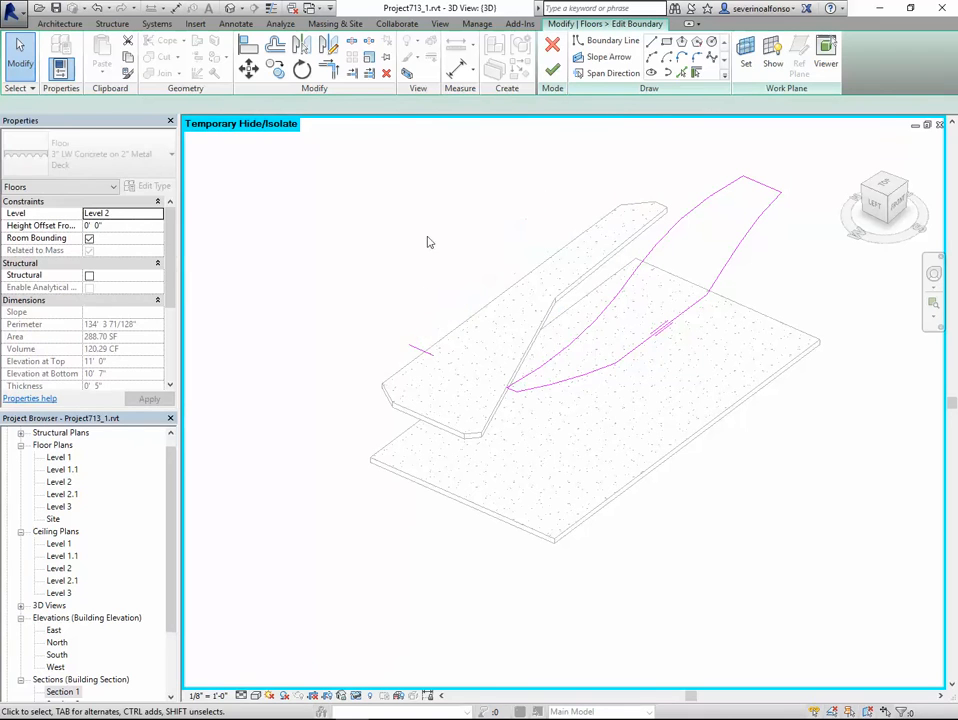
click(553, 70)
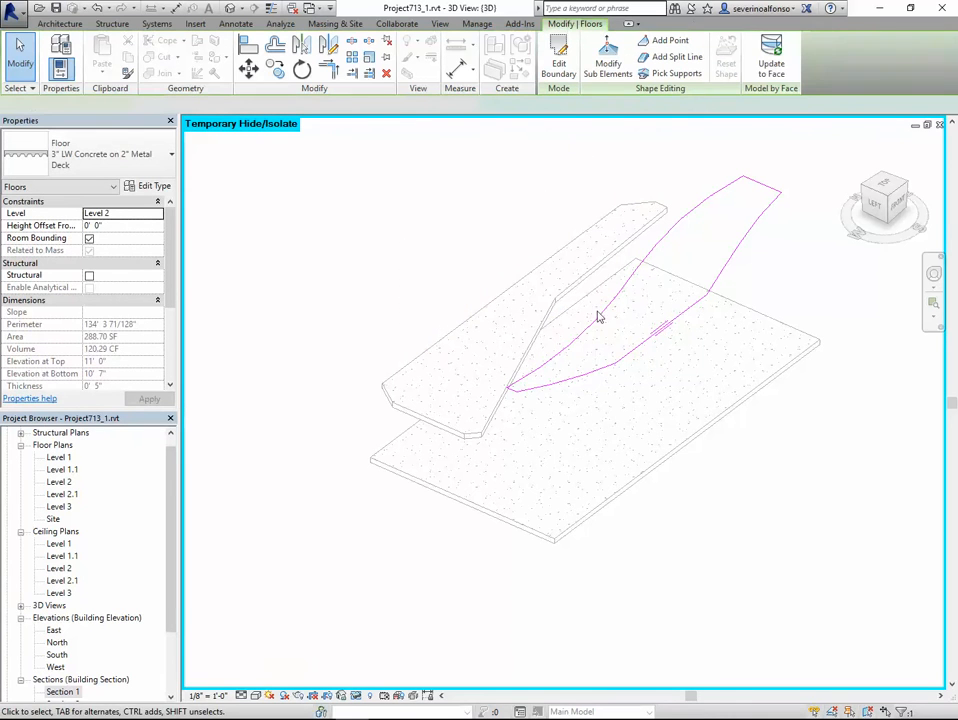
mouse_move(500, 419)
shift+middle_down()
mouse_move(706, 307)
mouse_move(599, 378)
mouse_move(573, 368)
mouse_move(589, 310)
mouse_move(609, 333)
mouse_move(588, 399)
mouse_move(596, 371)
mouse_move(635, 359)
mouse_move(614, 280)
mouse_move(590, 321)
mouse_move(577, 400)
shift+middle_up()
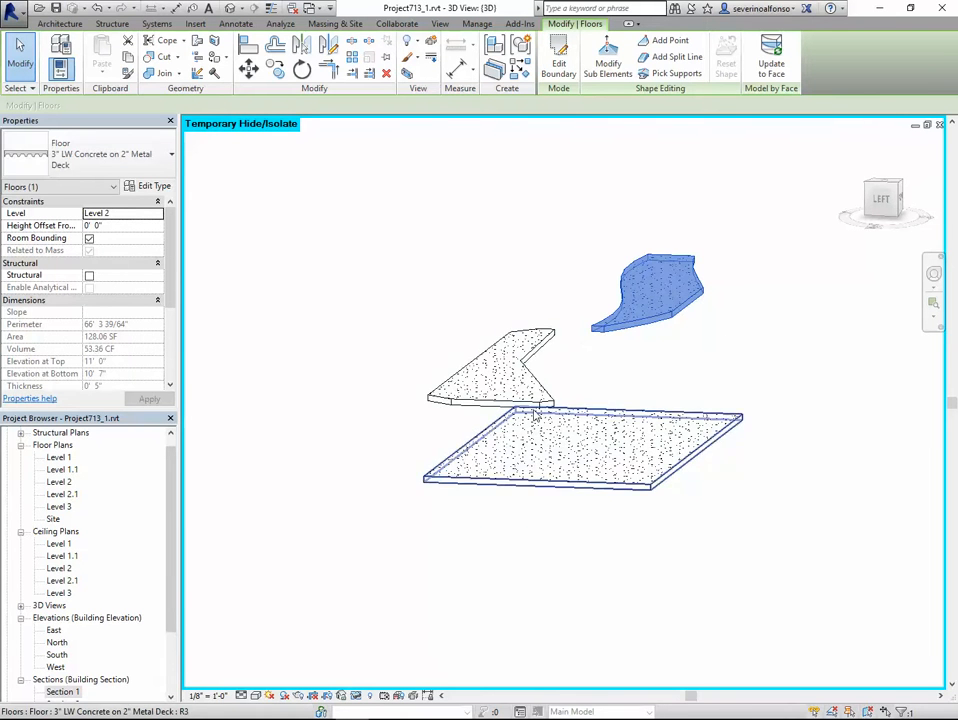
shift+middle_drag(560, 445, 616, 587)
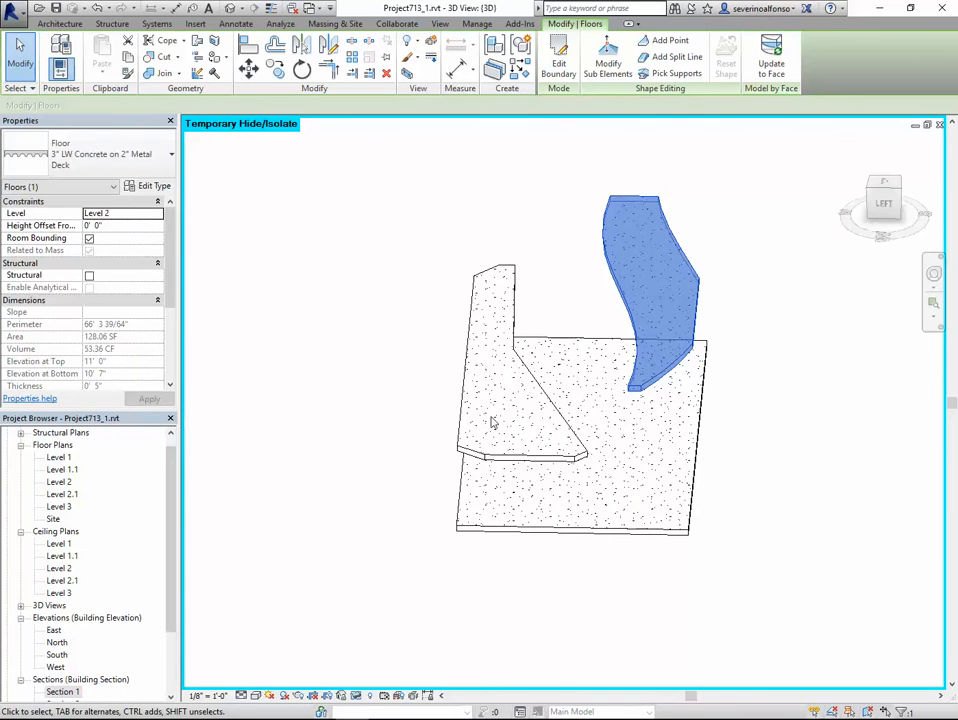
shift+middle_drag(685, 357, 579, 359)
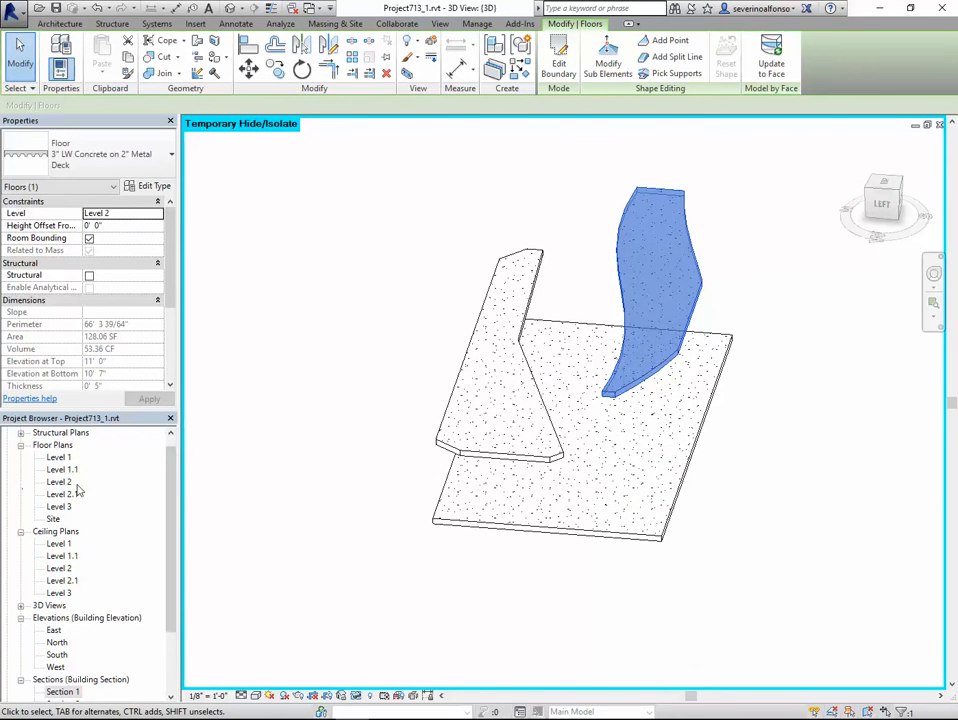
Open the Level 1 floor plan and set its underlay to Level 1.1.
double_click(59, 457)
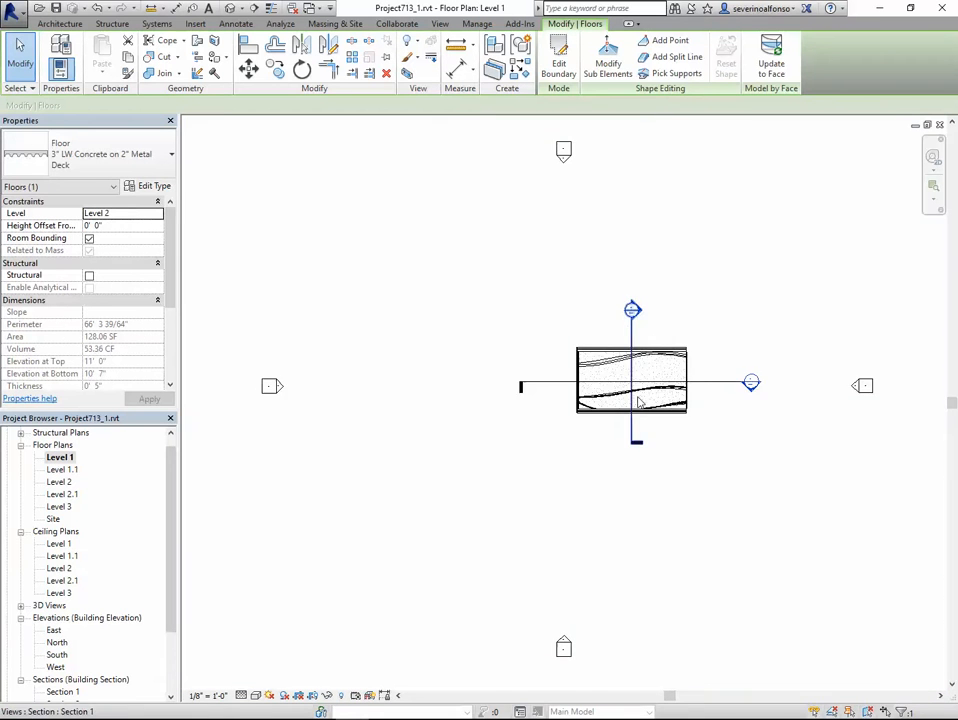
scroll(627, 337, up, 3)
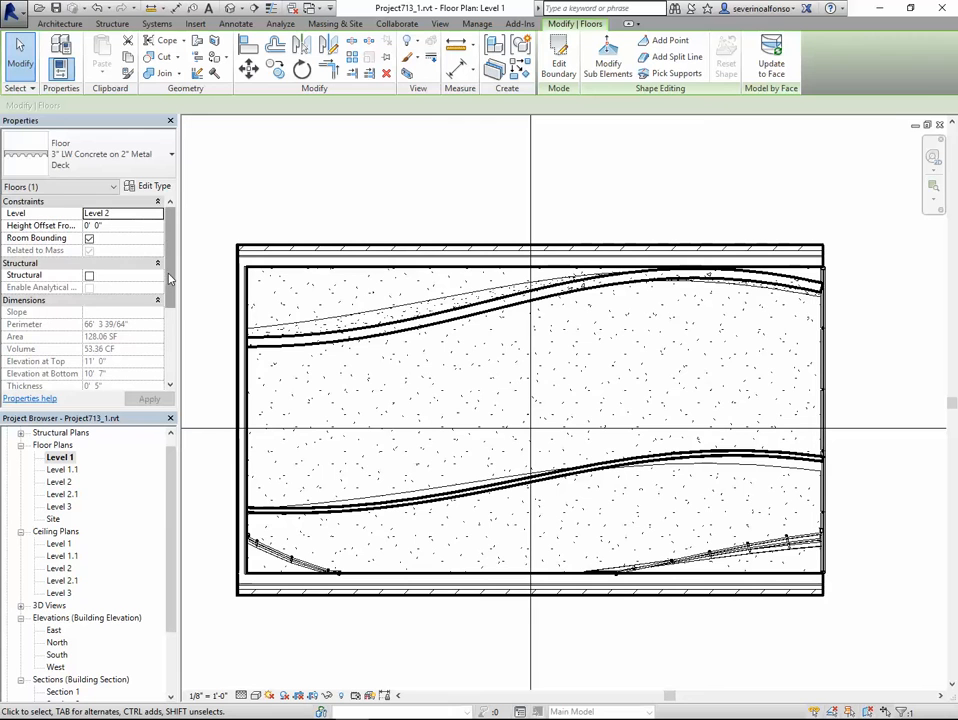
mouse_move(170, 277)
mouse_down()
mouse_move(174, 328)
mouse_move(175, 260)
mouse_up()
click(325, 170)
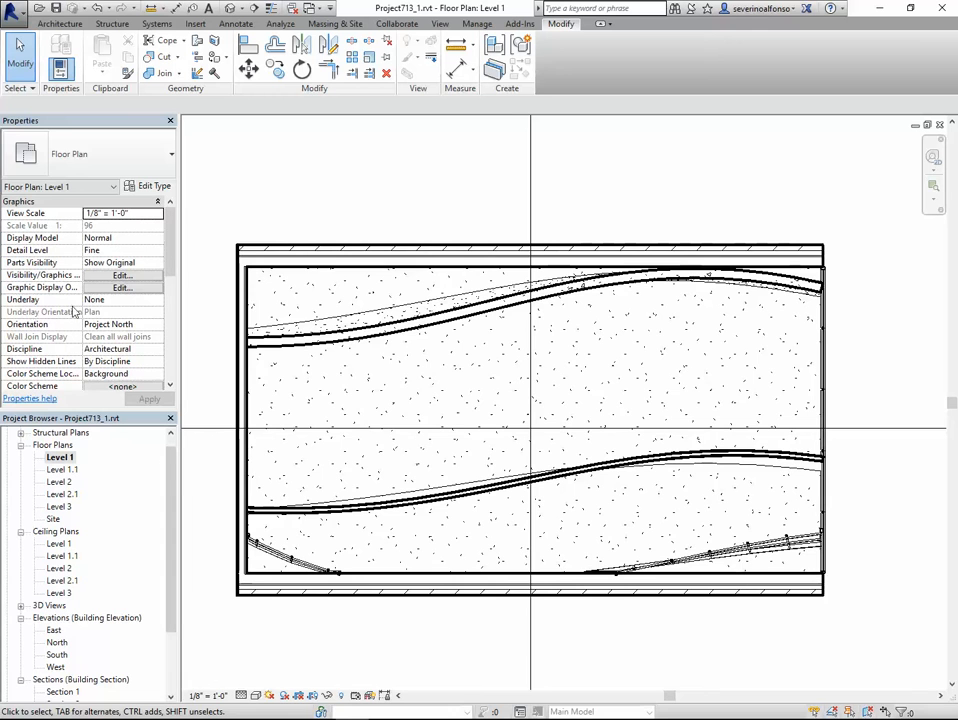
click(157, 300)
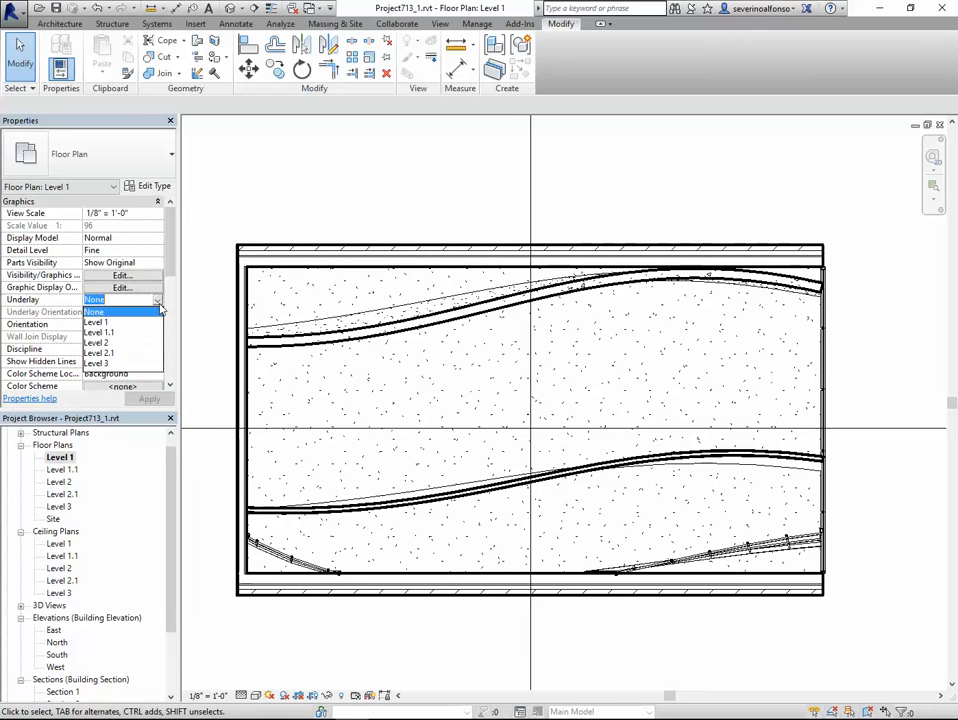
click(98, 332)
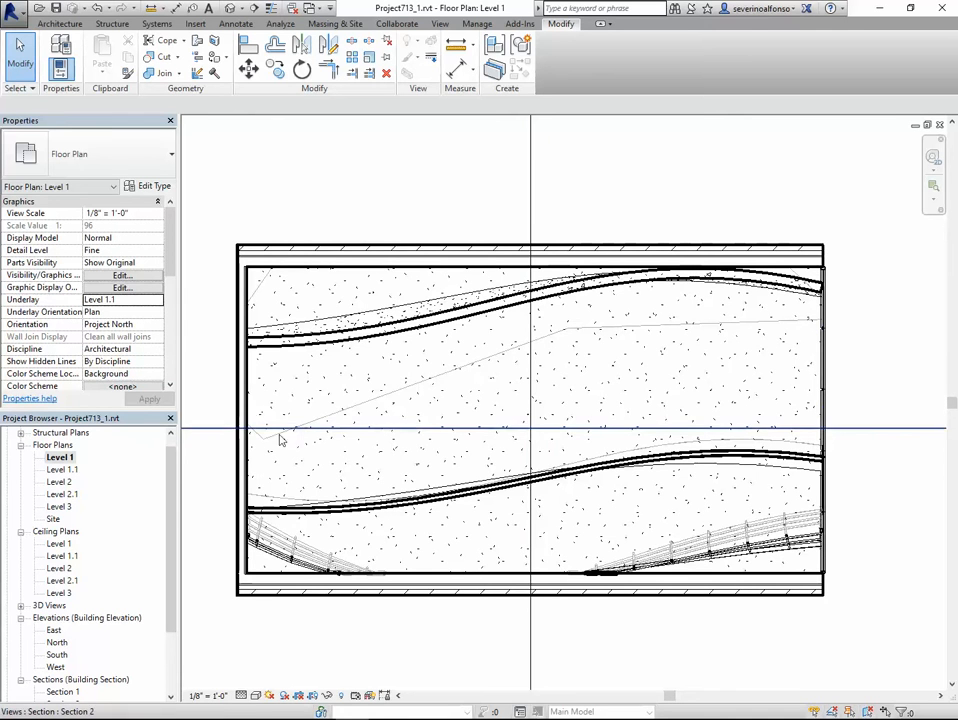
Try Level 2 as the Level 1 plan's underlay and set it back to Level 1.1.
click(125, 287)
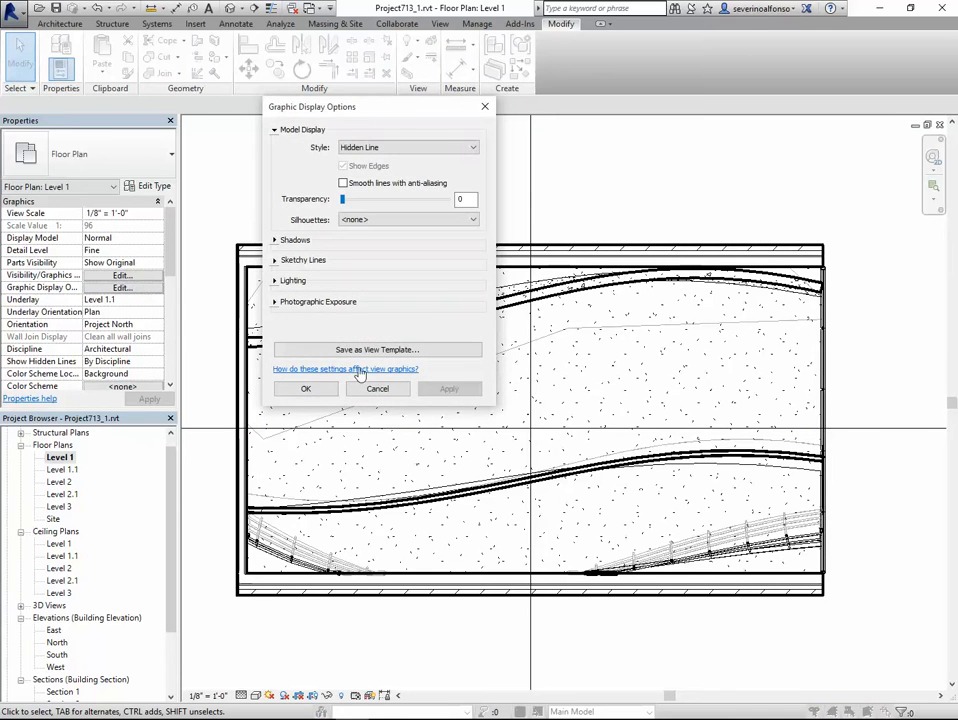
click(379, 389)
click(157, 299)
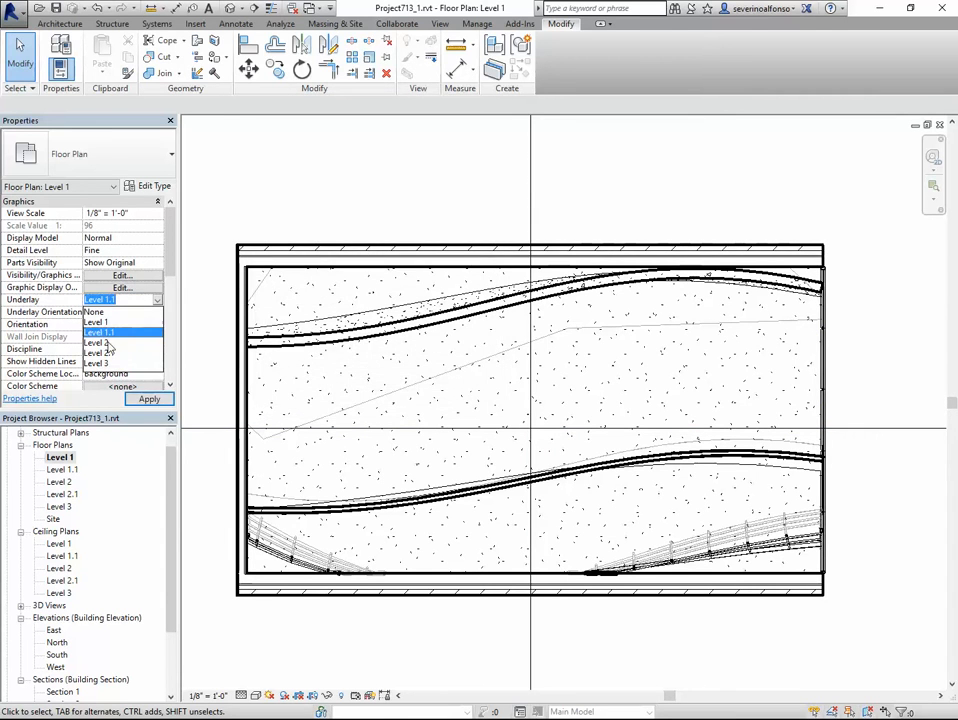
click(150, 344)
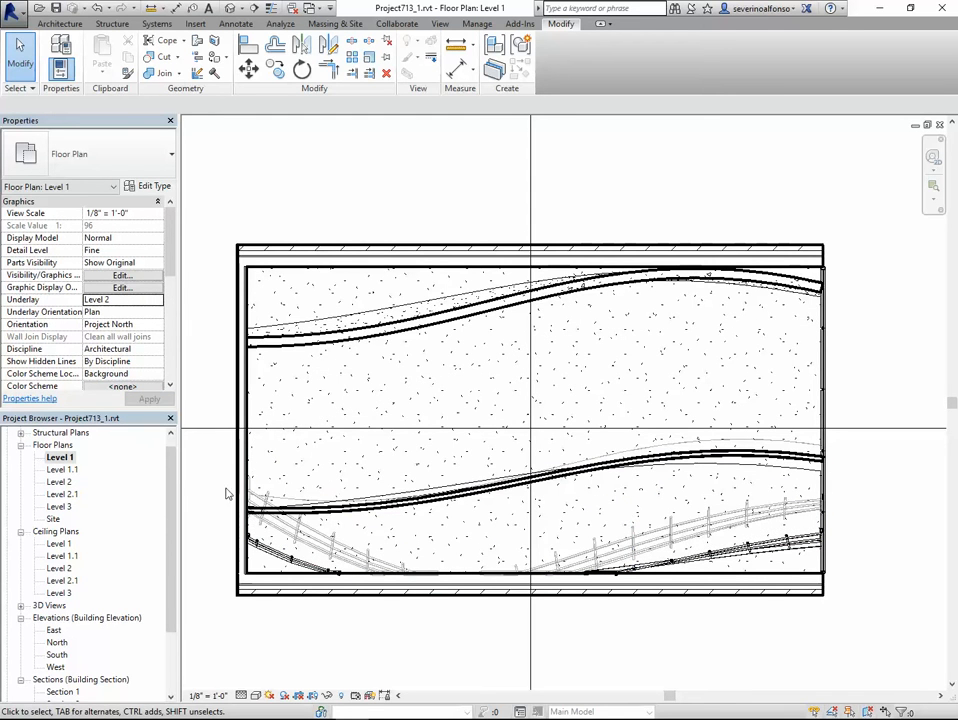
click(158, 302)
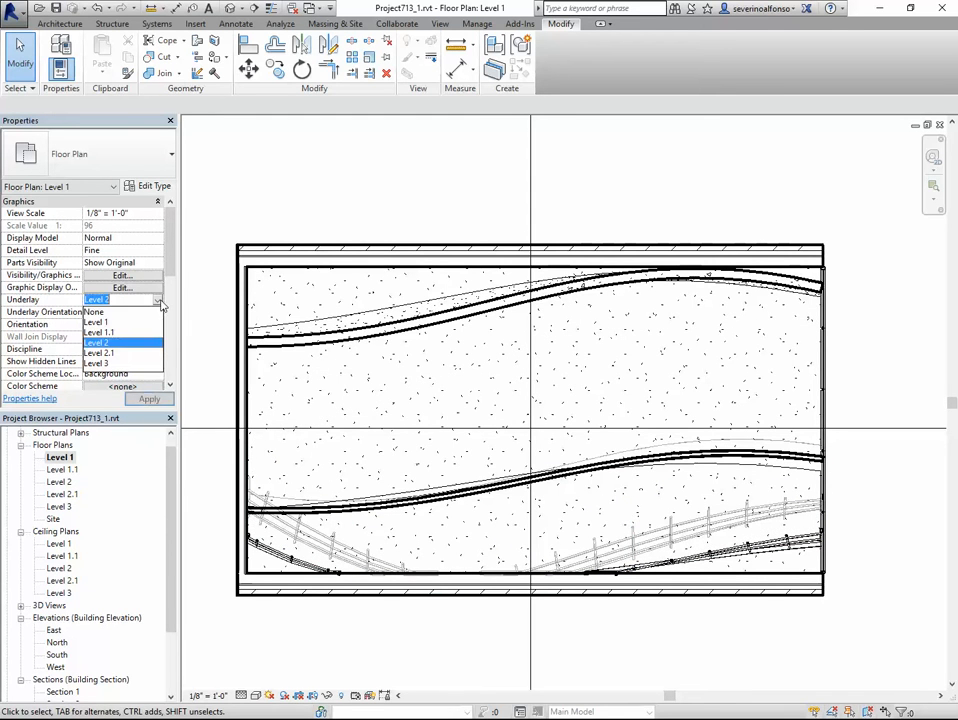
click(97, 332)
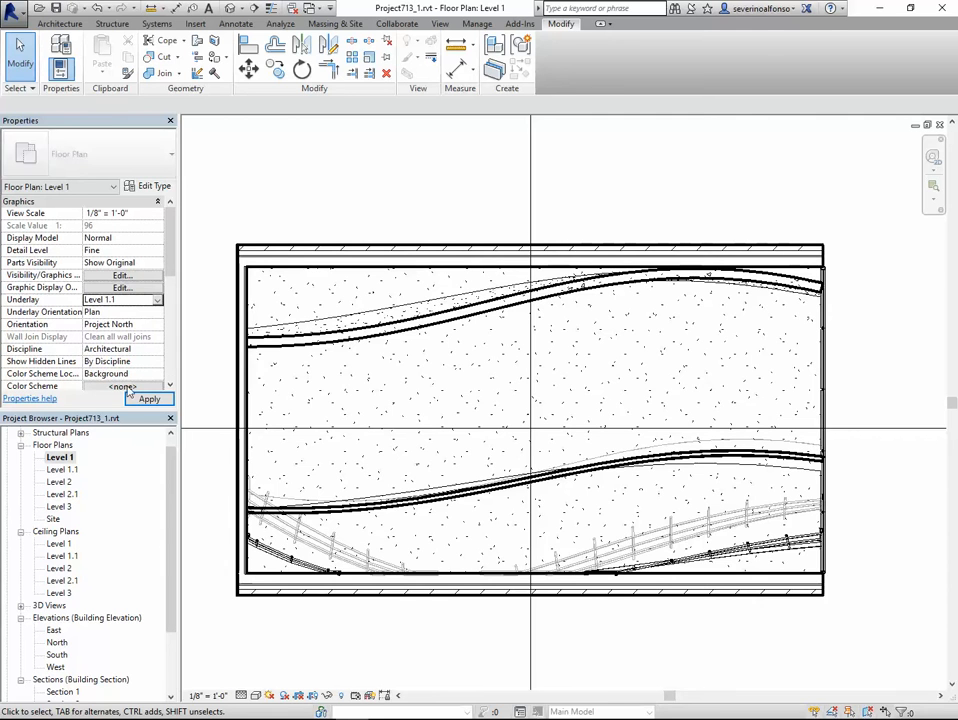
click(147, 400)
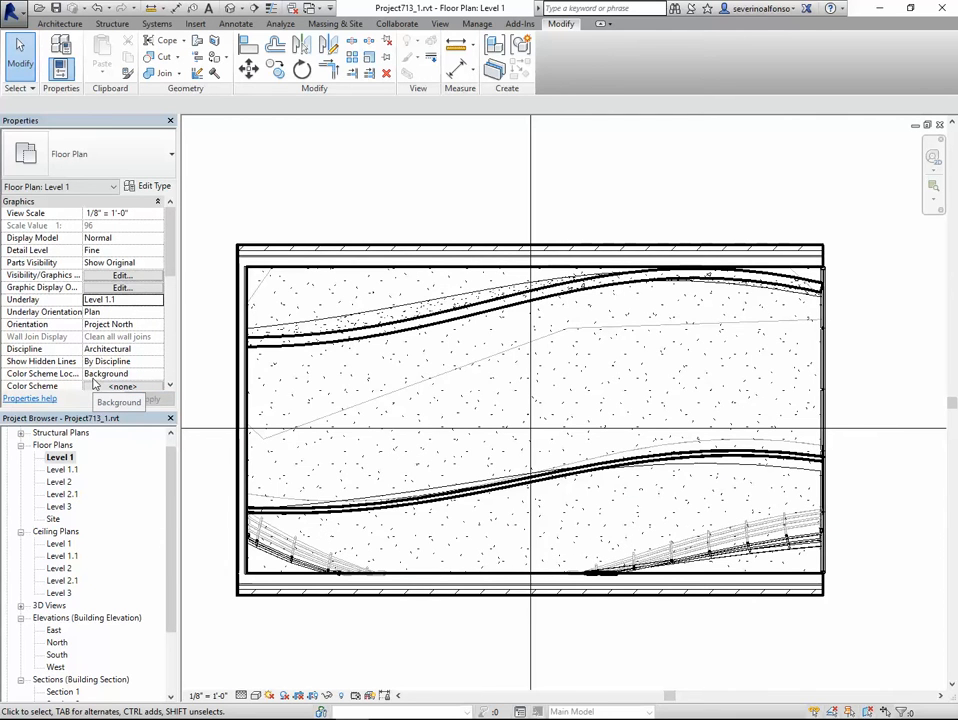
Examine the Level 1.1 floor outline in plan and the stacked floors in the 3D view, and return to the Level 1 floor plan.
scroll(362, 309, down, 1)
middle_drag(362, 309, 374, 278)
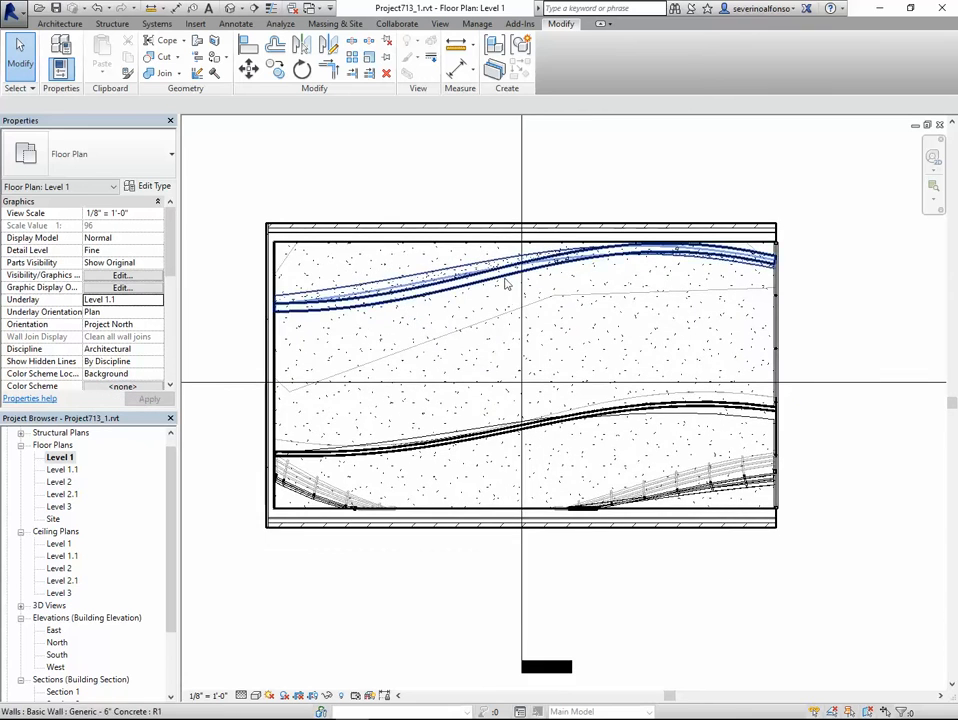
scroll(522, 290, up, 1)
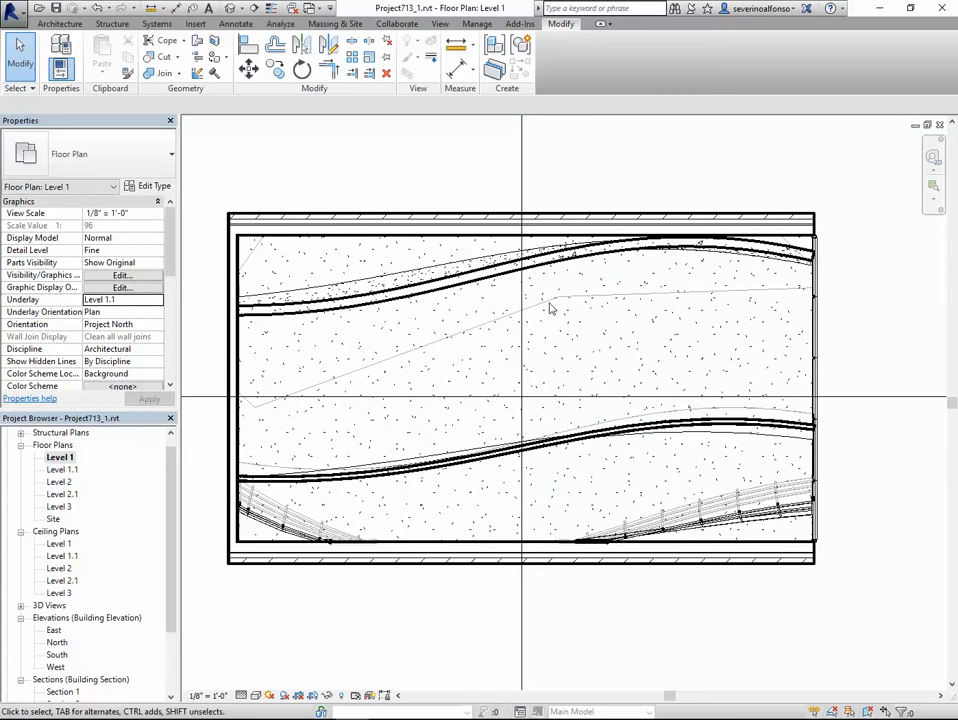
mouse_move(515, 197)
middle_down()
mouse_move(509, 190)
mouse_move(502, 205)
middle_up()
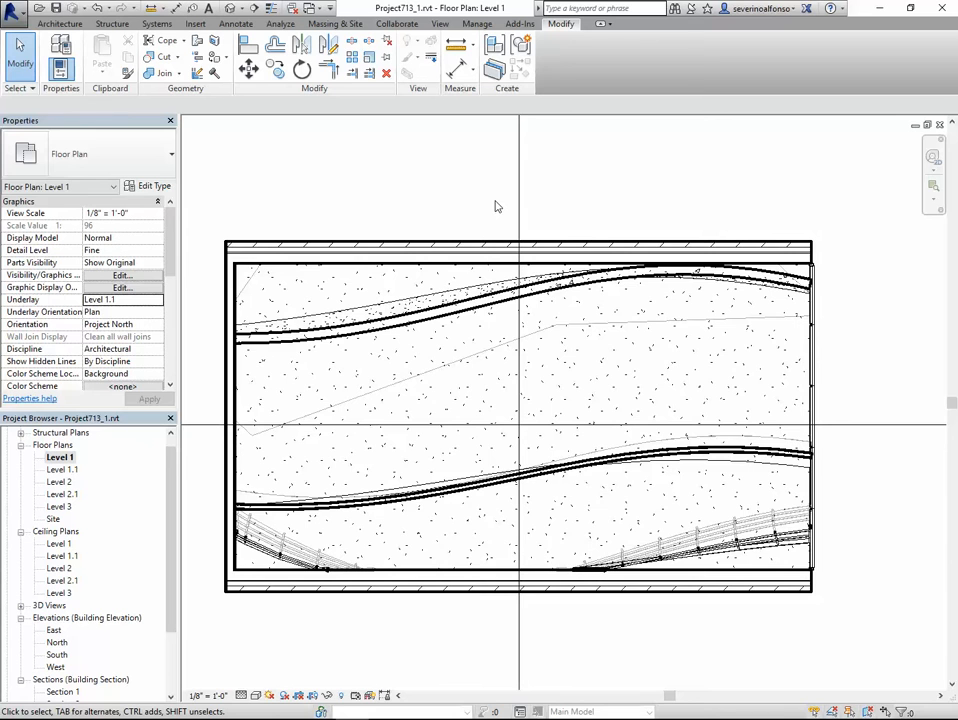
click(231, 9)
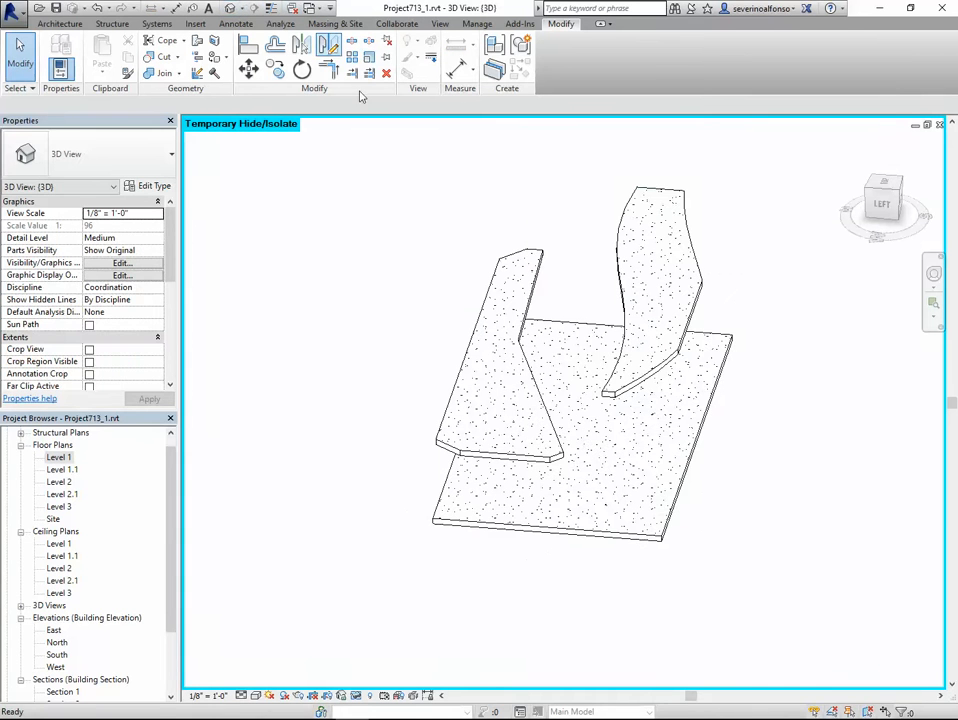
click(578, 540)
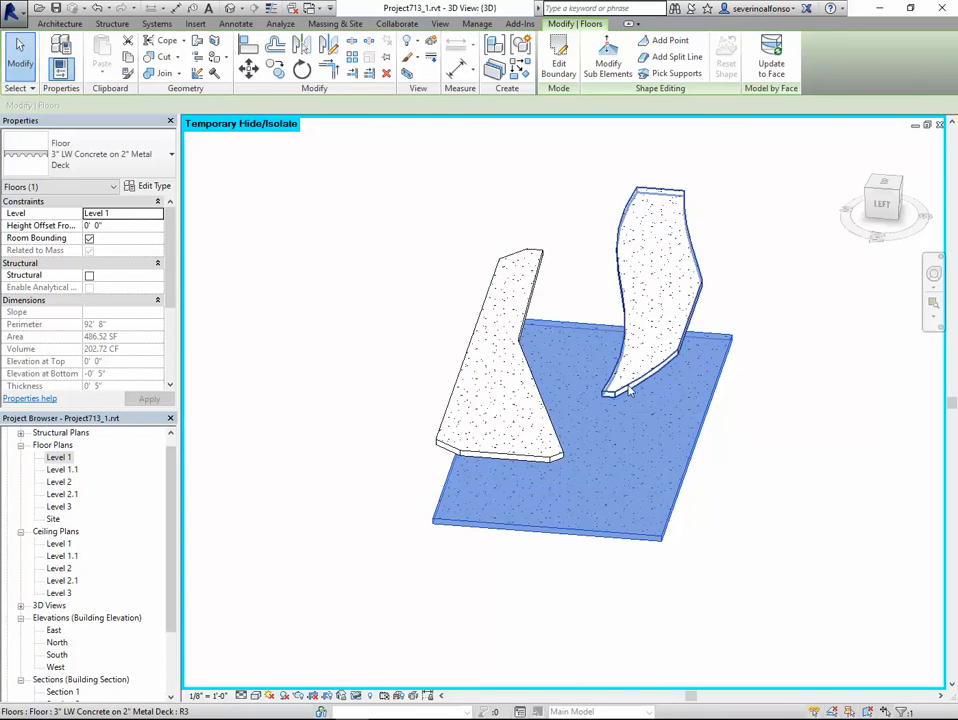
click(363, 376)
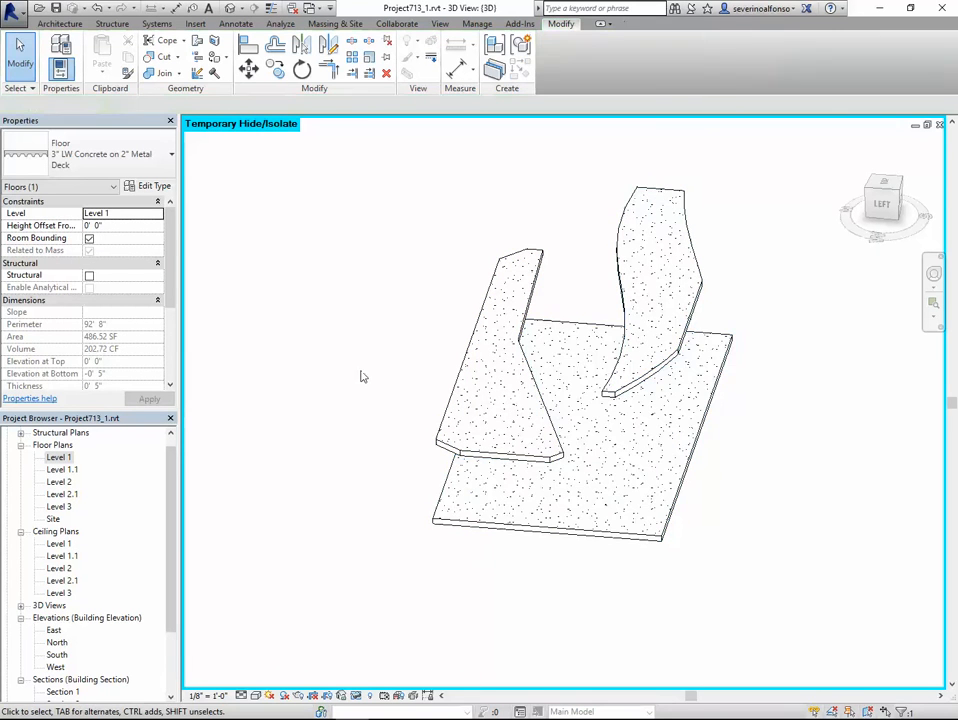
double_click(58, 457)
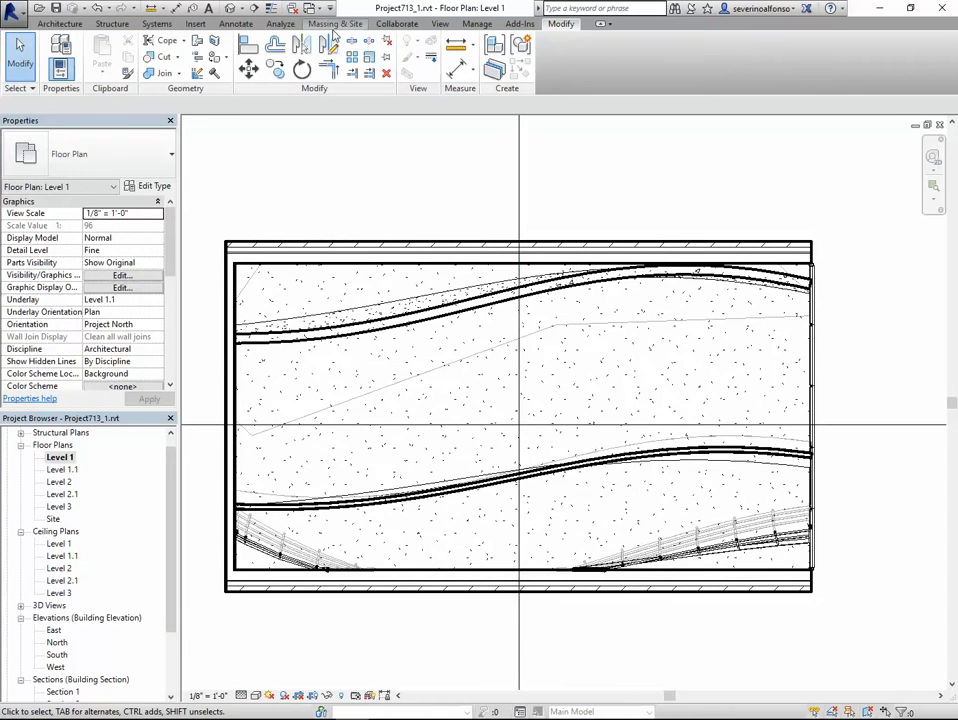
Create a center-ends spiral stair from Level 1 to Level 1.1, 2' 6" wide with about 3' 6" radius, overlapping the lower curved wall.
click(60, 23)
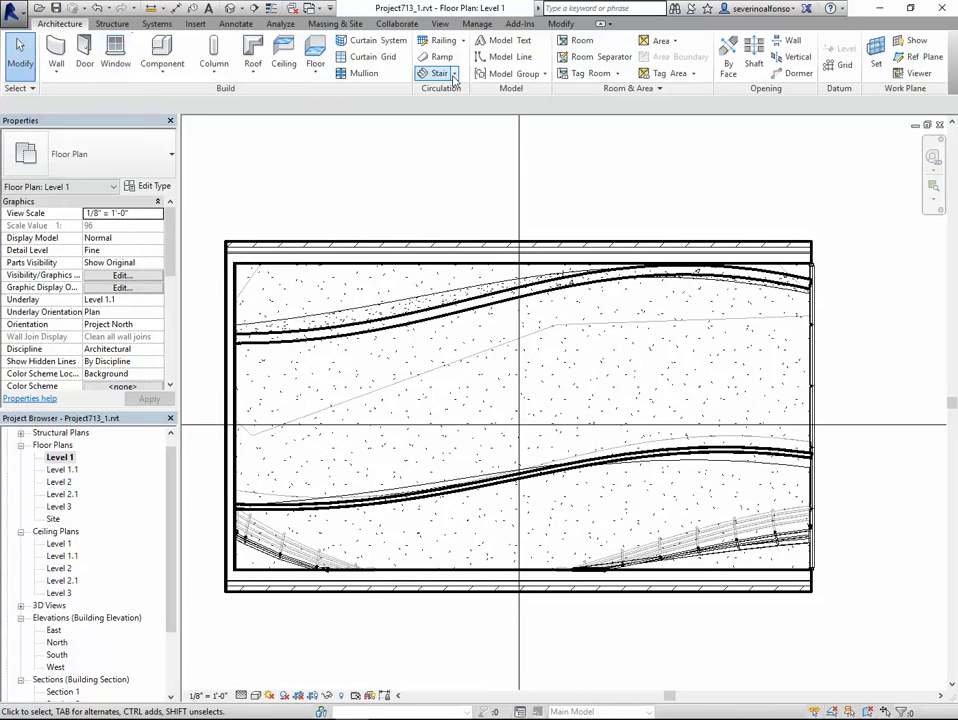
click(430, 74)
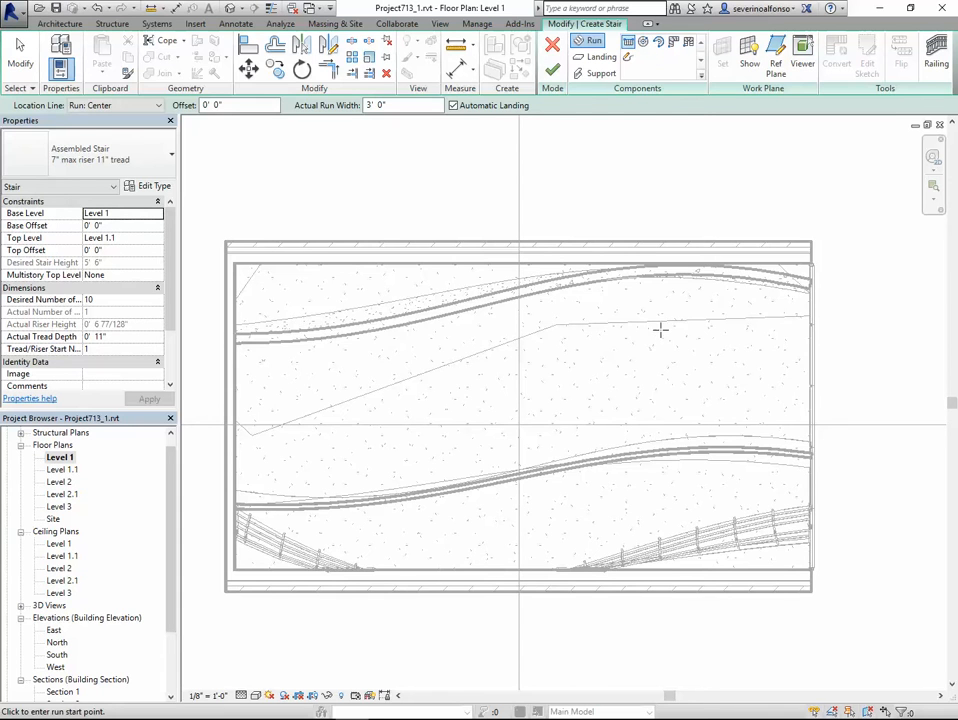
click(644, 43)
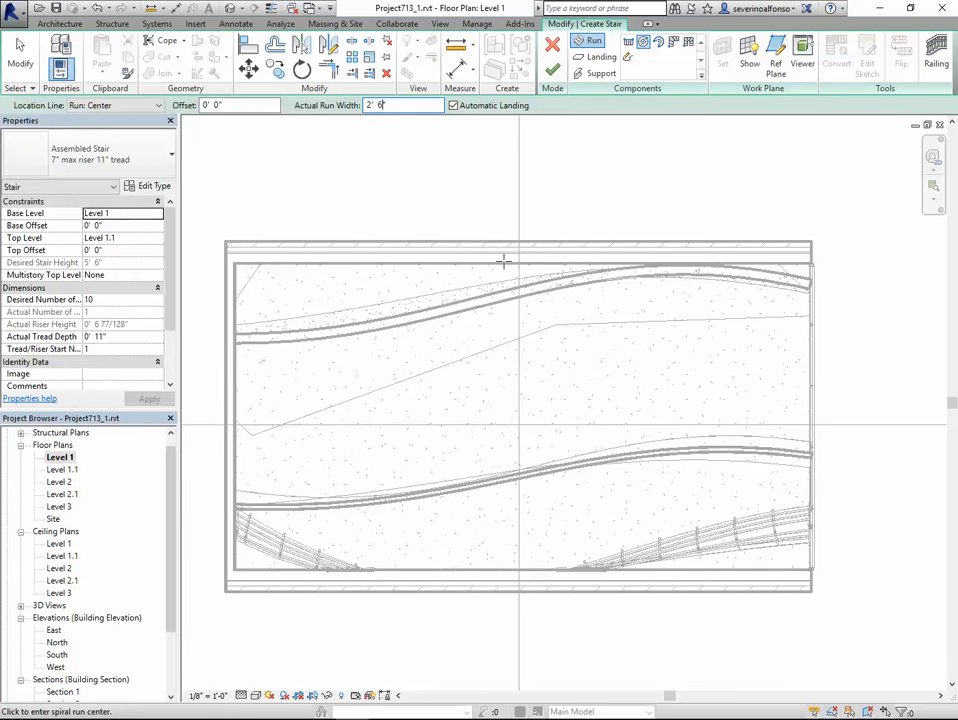
middle_drag(718, 395, 714, 410)
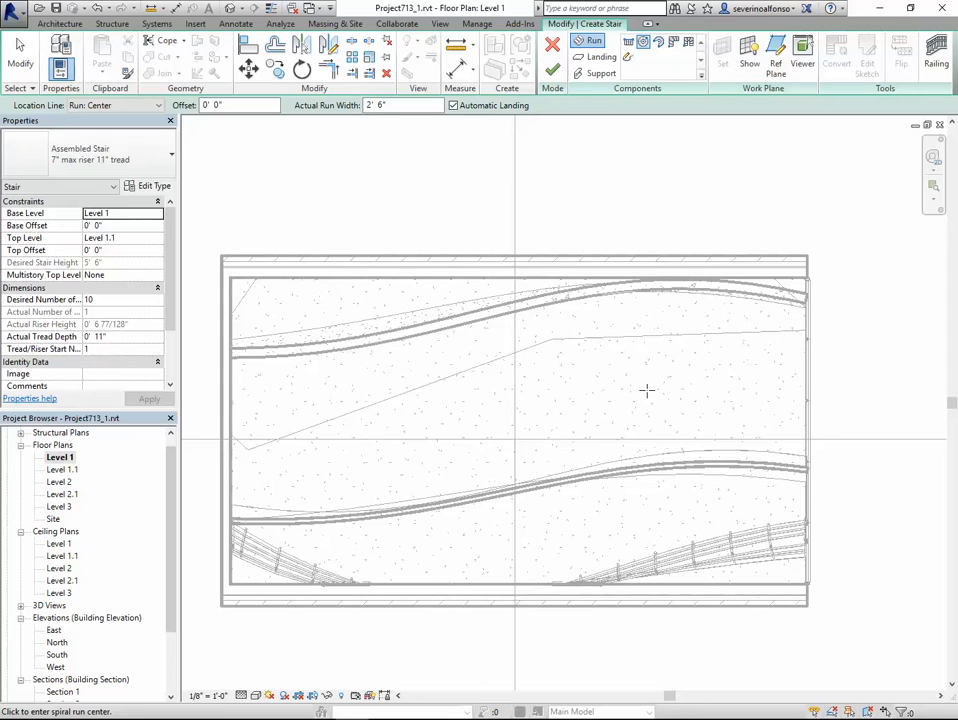
click(646, 390)
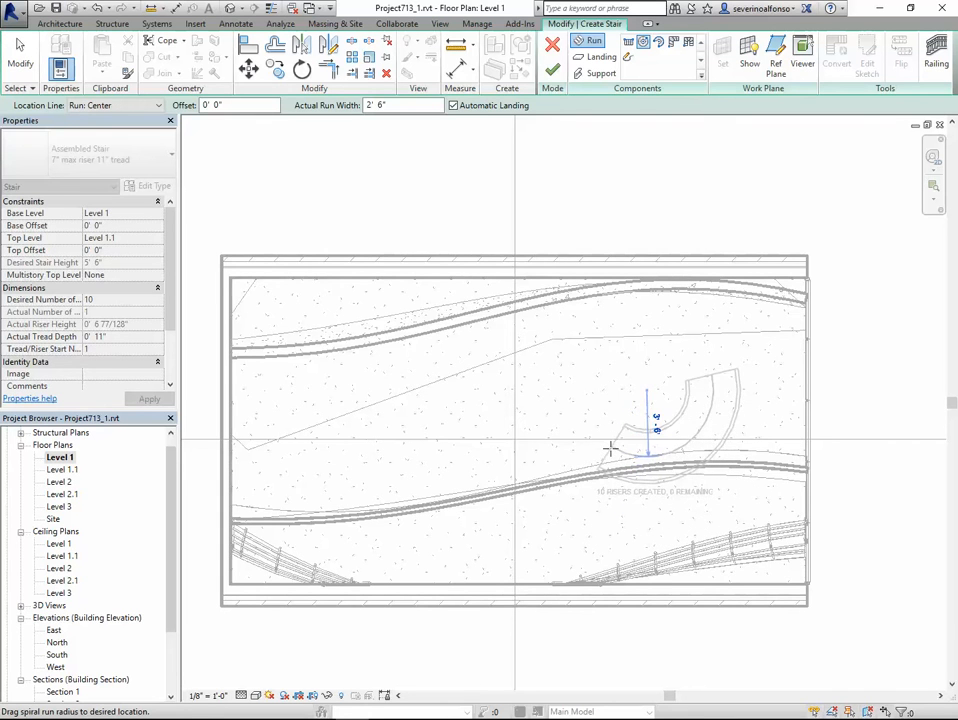
click(610, 449)
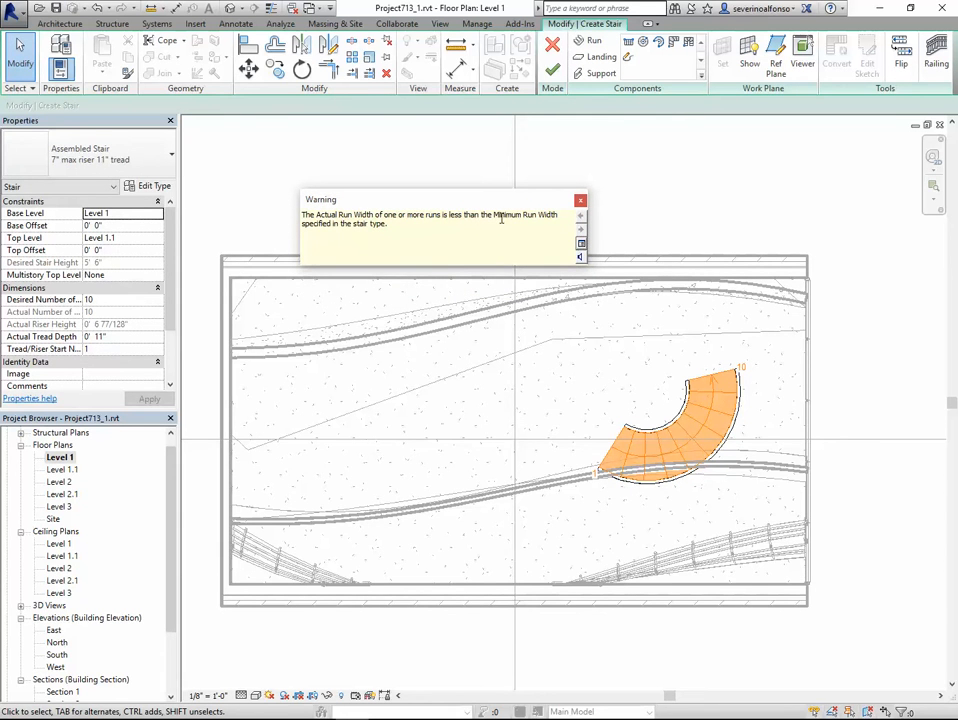
click(580, 201)
click(555, 80)
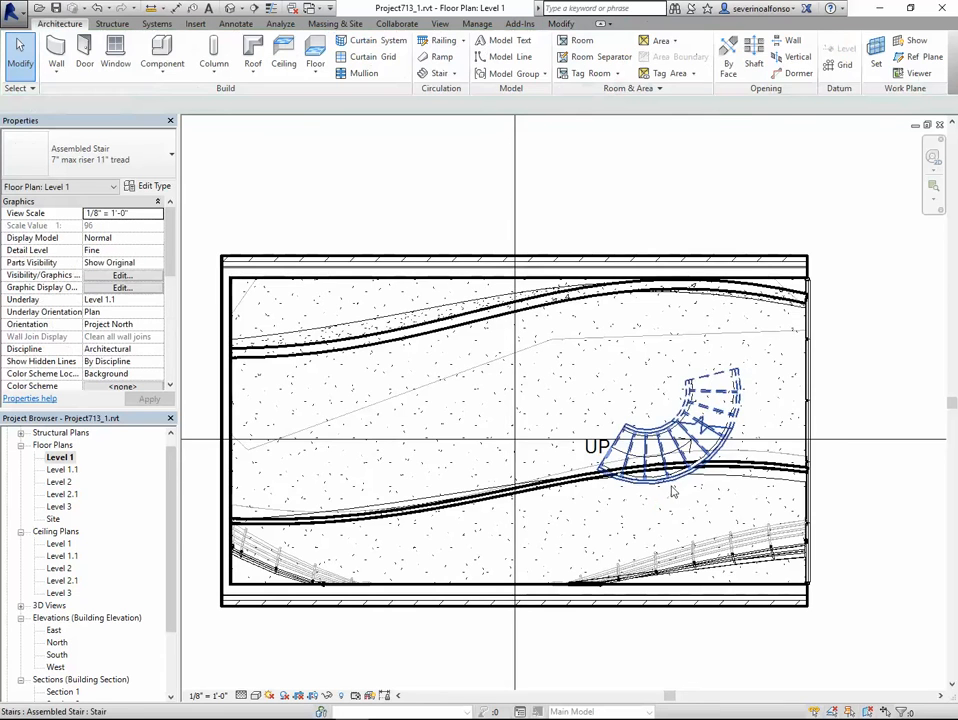
Move the spiral stair diagonally up and left in plan, clear of the lower curved wall.
scroll(695, 465, up, 3)
scroll(712, 370, down, 1)
middle_drag(709, 368, 575, 395)
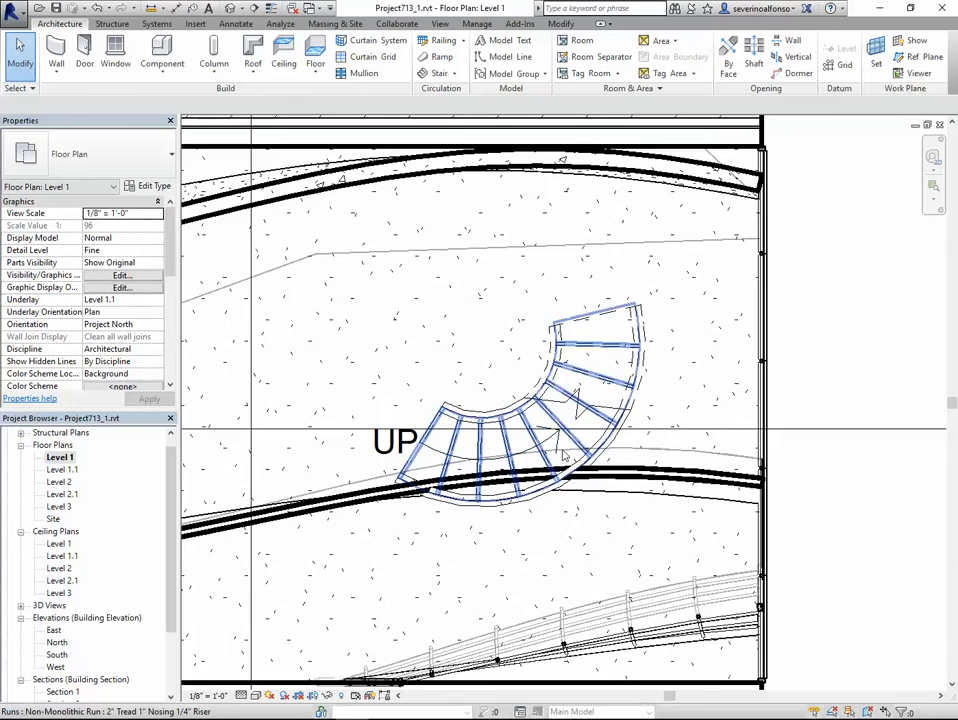
scroll(568, 410, down, 1)
click(570, 408)
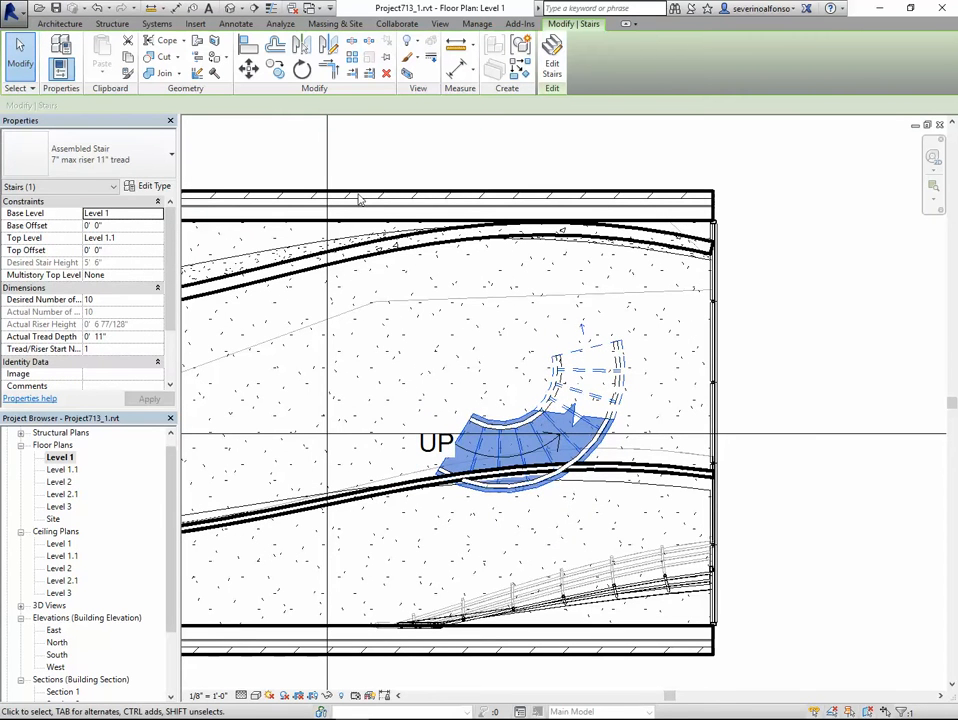
key(v)
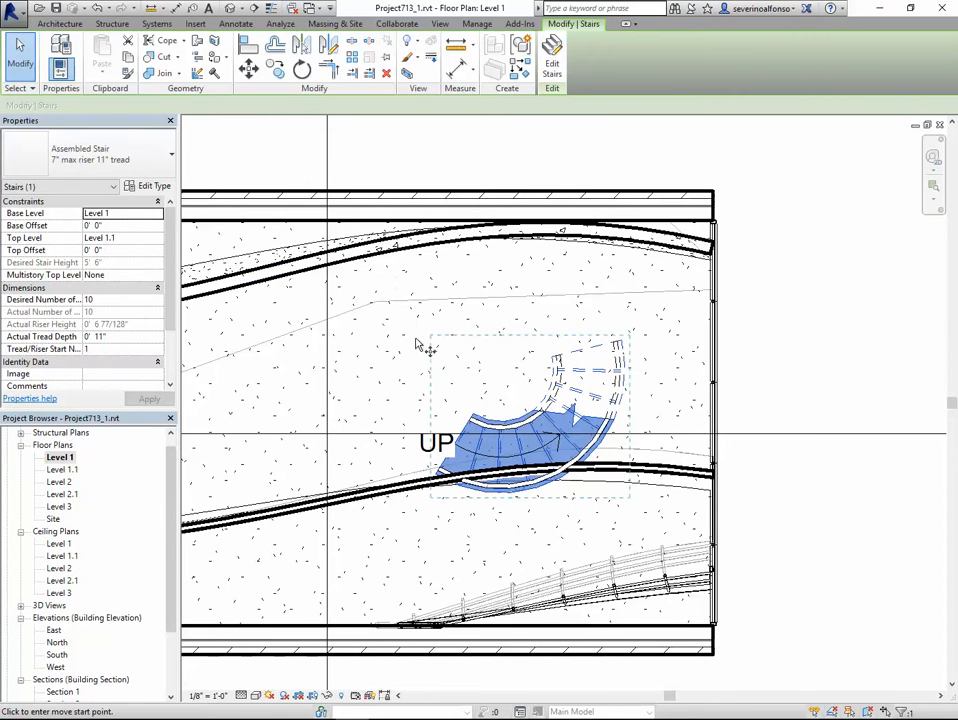
click(428, 366)
click(401, 339)
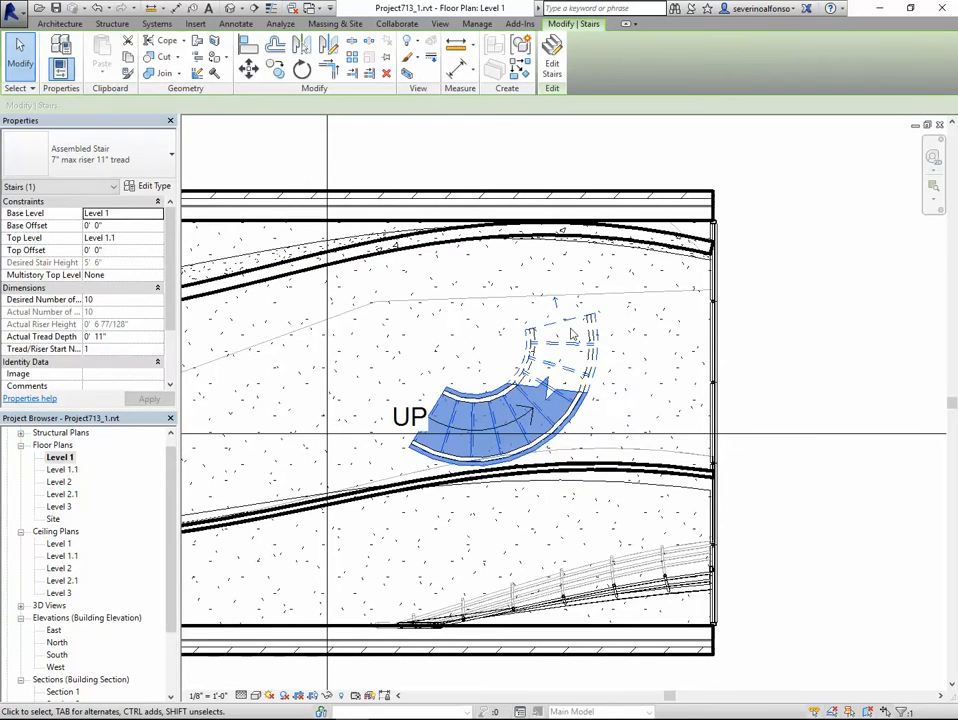
Move the spiral stair straight up in plan so its upper outer corner meets the Level 1.1 floor edge.
scroll(609, 327, up, 3)
key(v)
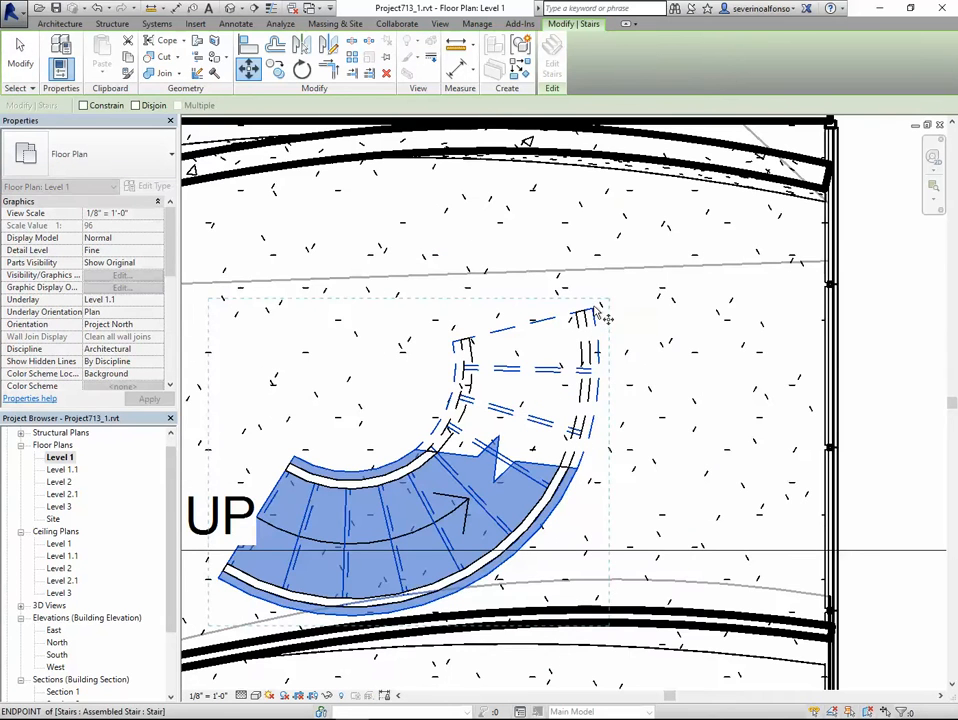
click(593, 308)
click(593, 270)
Rotate the spiral stair about its upper outer corner so its top end aligns with the Level 1.1 floor edge.
key(r)
key(o)
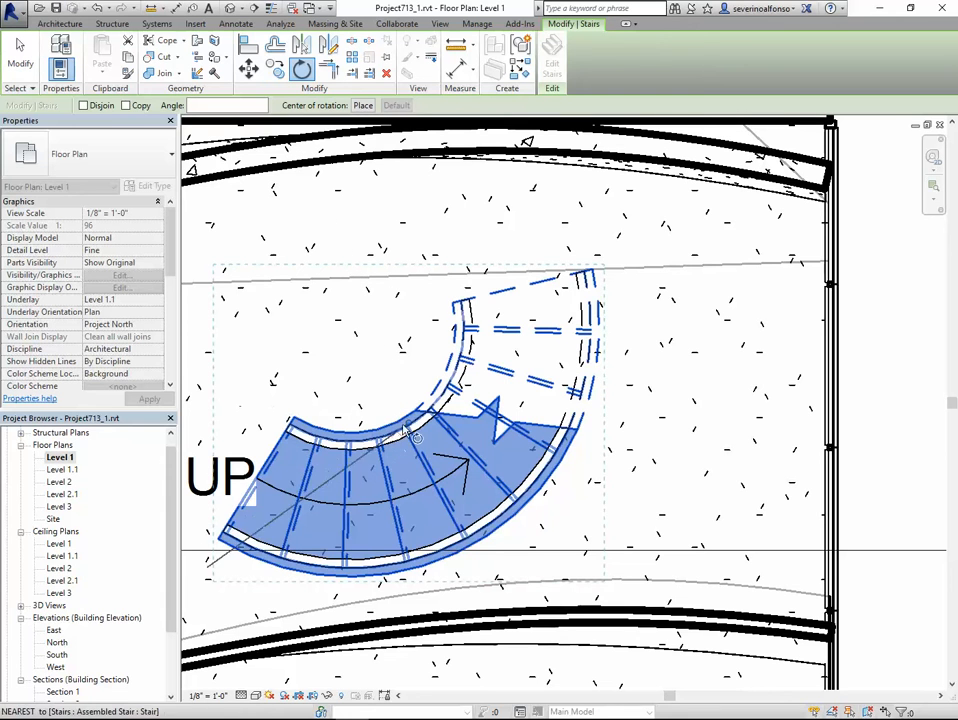
drag(407, 352, 410, 428)
drag(415, 334, 587, 274)
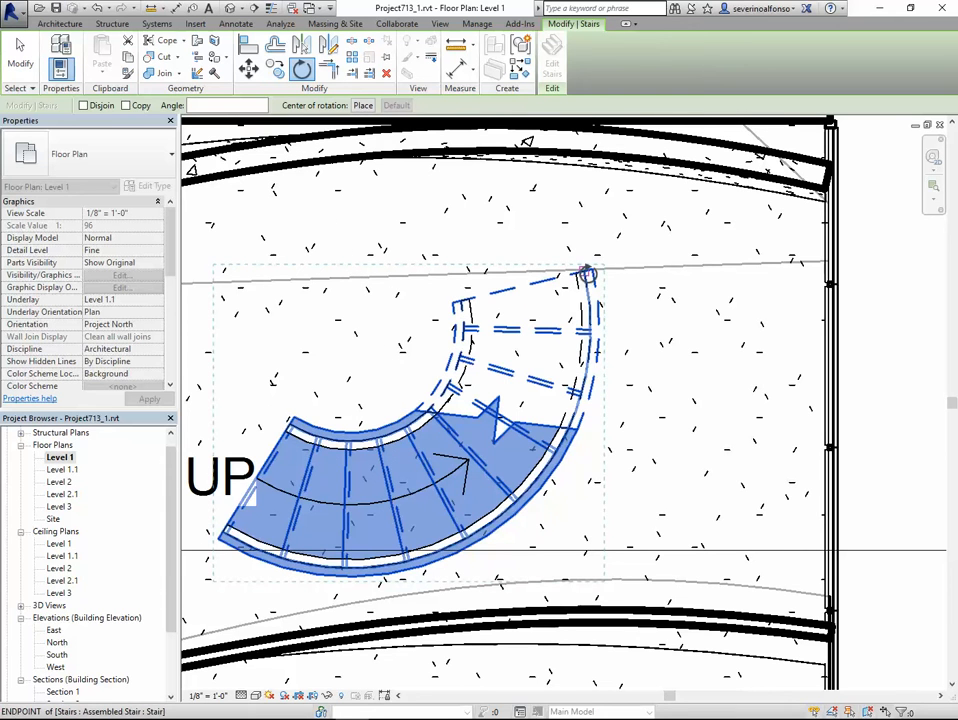
click(480, 305)
click(367, 289)
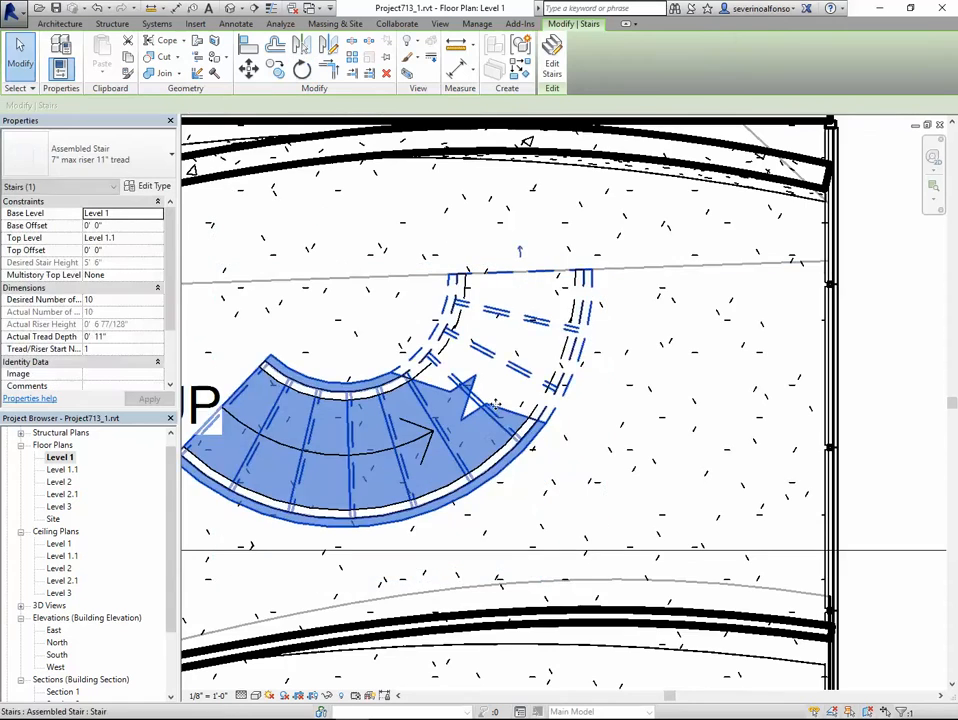
scroll(600, 470, down, 4)
key(Escape)
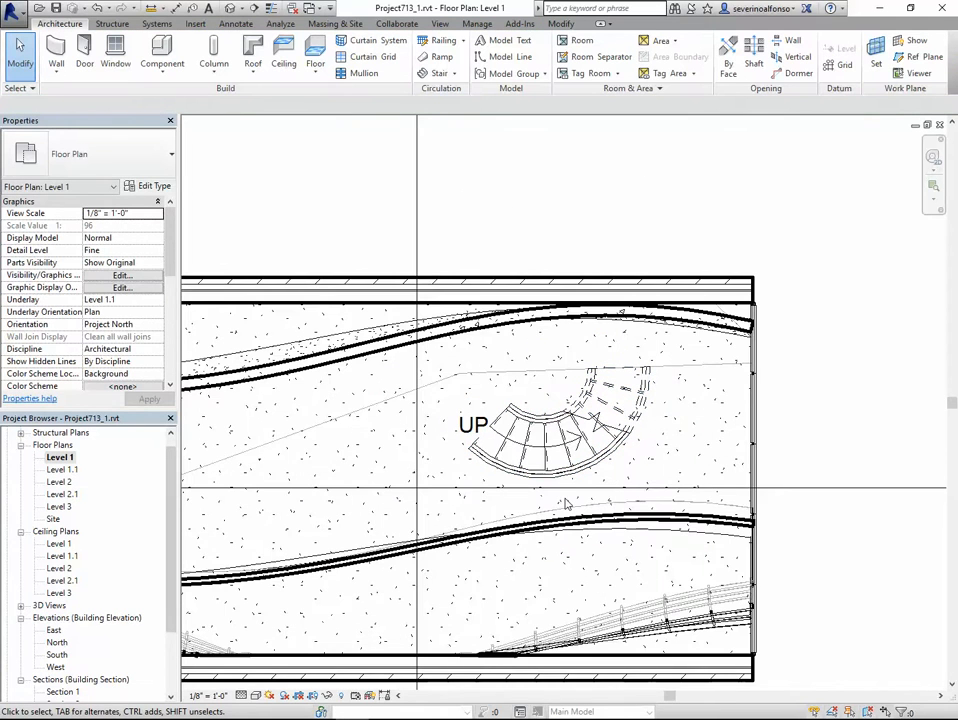
Examine how the spiral stair meets the Level 1.1 floor in the 3D view, and open the Level 1.1 floor plan.
click(231, 8)
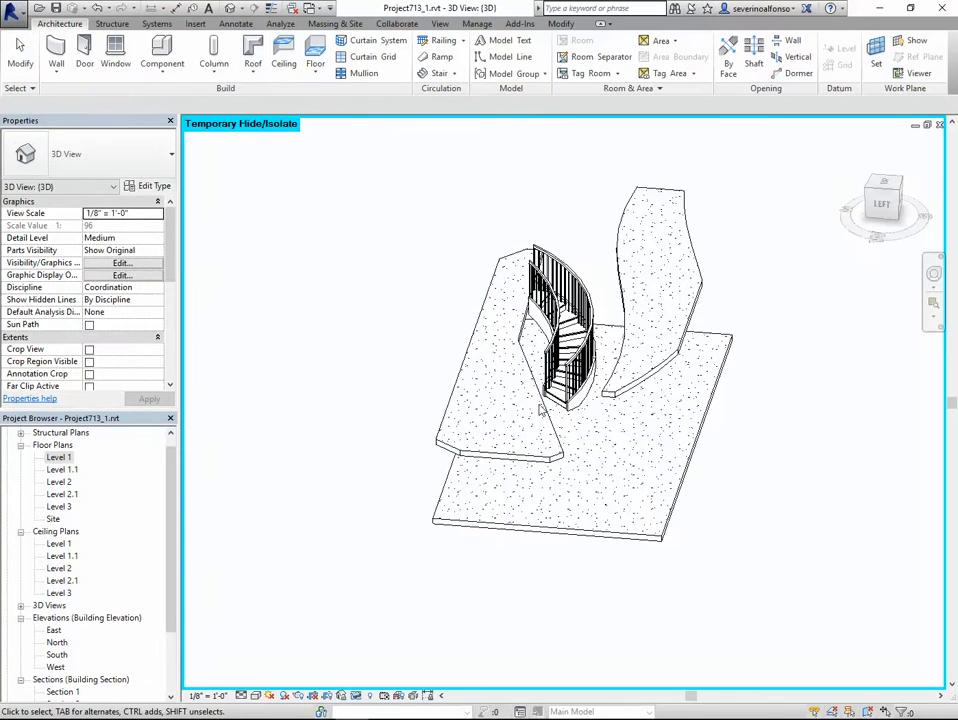
shift+middle_drag(597, 464, 533, 437)
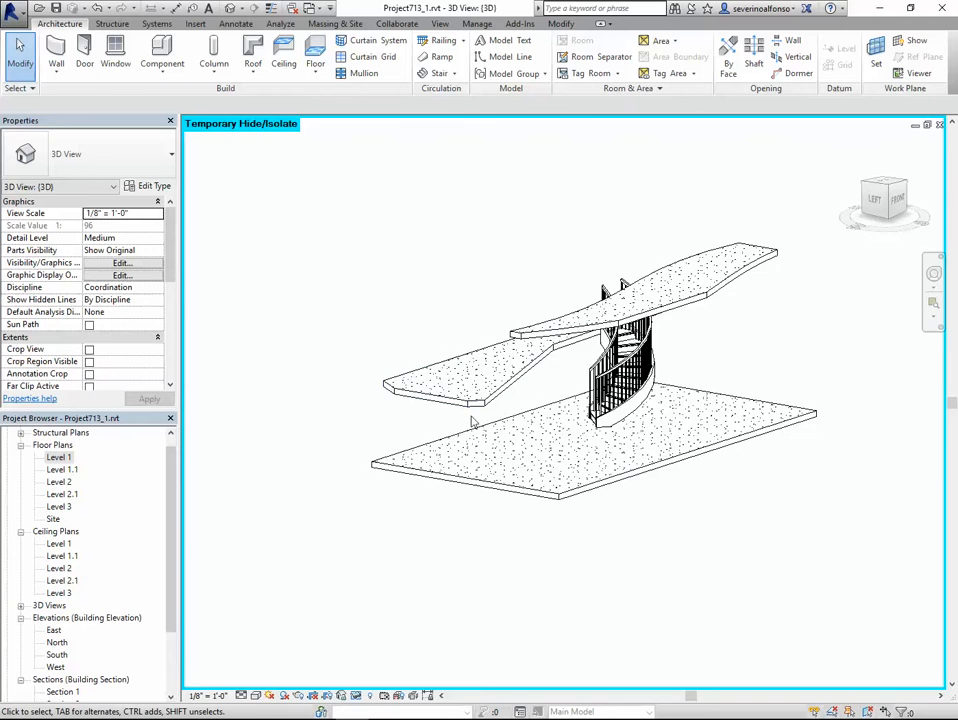
shift+middle_drag(474, 422, 477, 287)
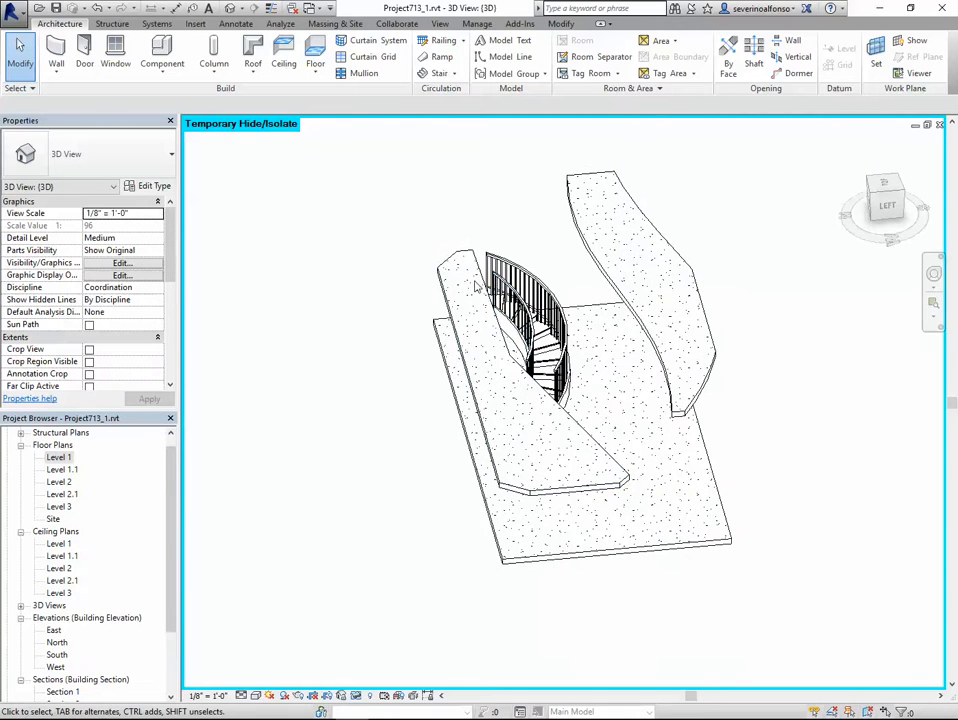
shift+middle_drag(682, 375, 609, 378)
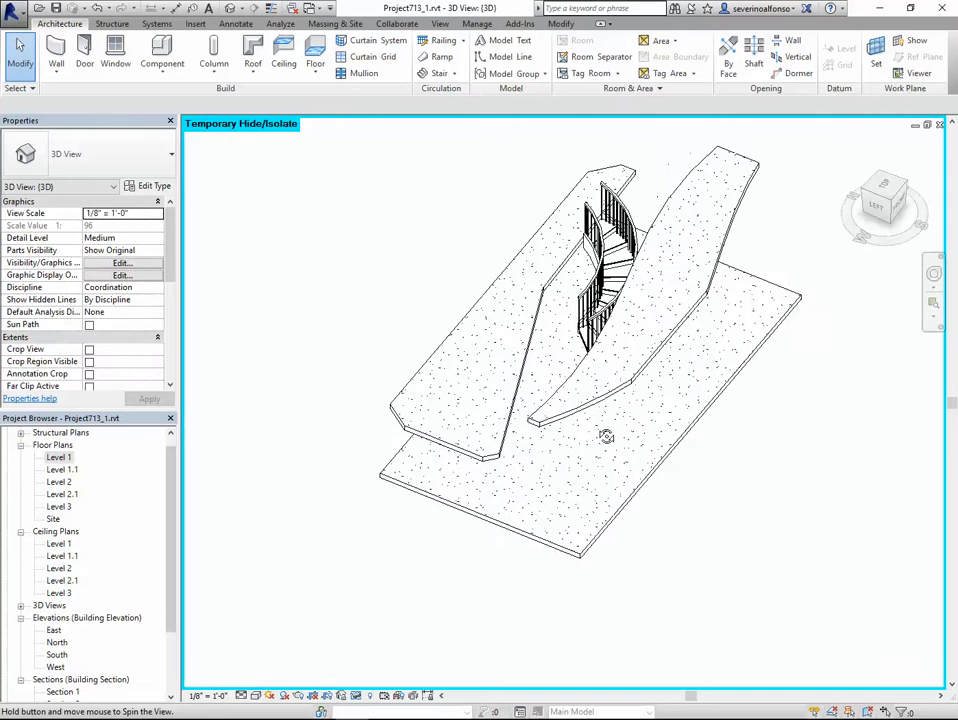
double_click(64, 472)
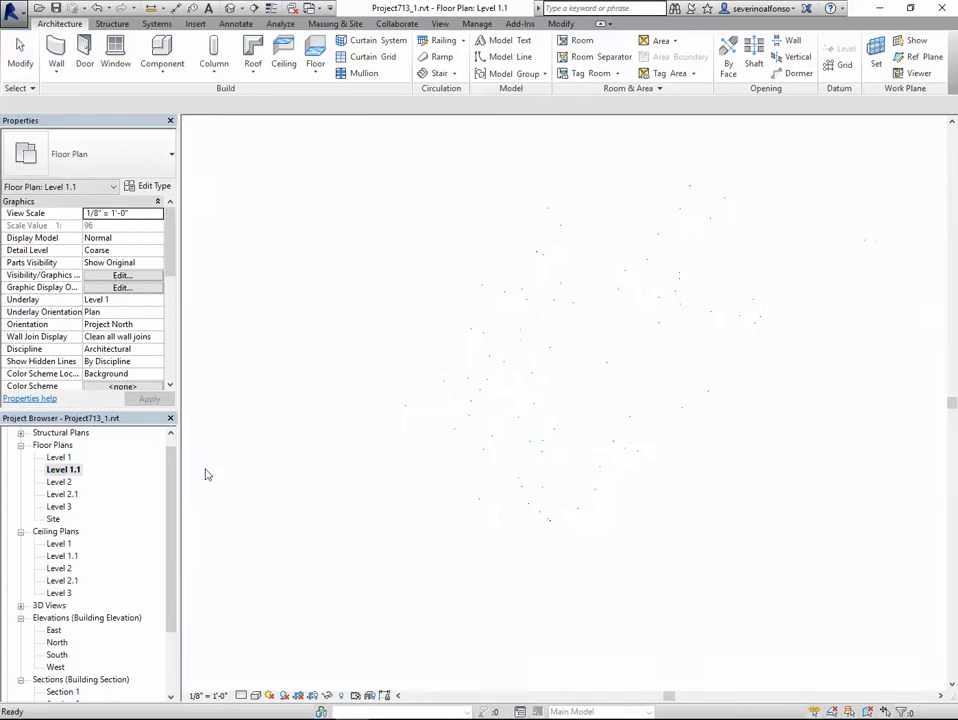
scroll(627, 448, down, 1)
middle_drag(628, 449, 786, 428)
scroll(675, 455, up, 1)
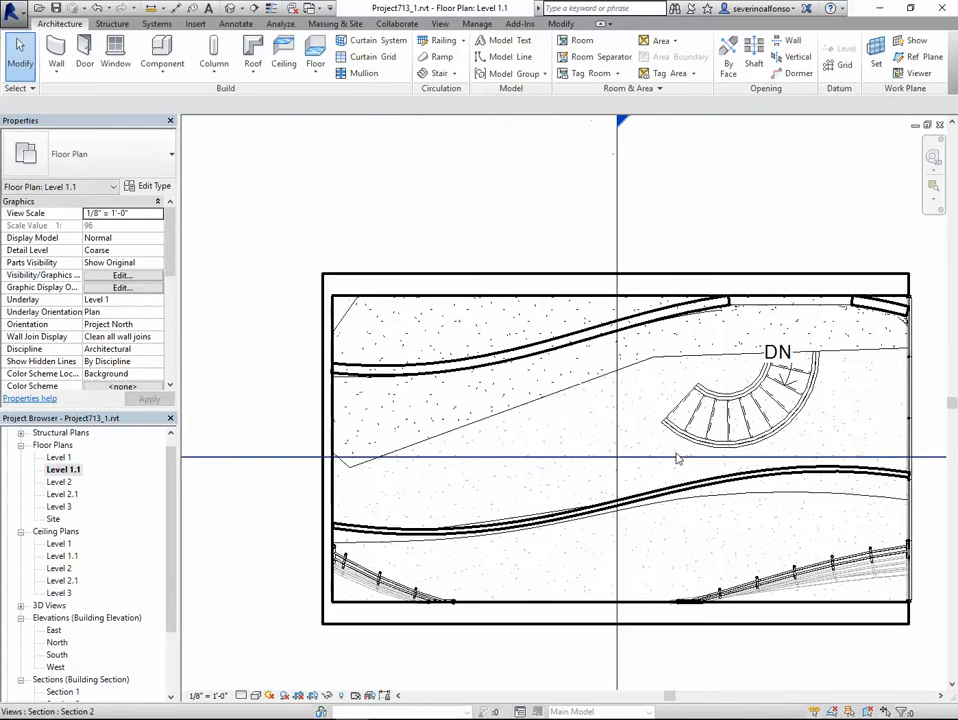
middle_drag(680, 458, 611, 479)
Set the Level 1.1 plan's underlay to Level 2.
click(160, 302)
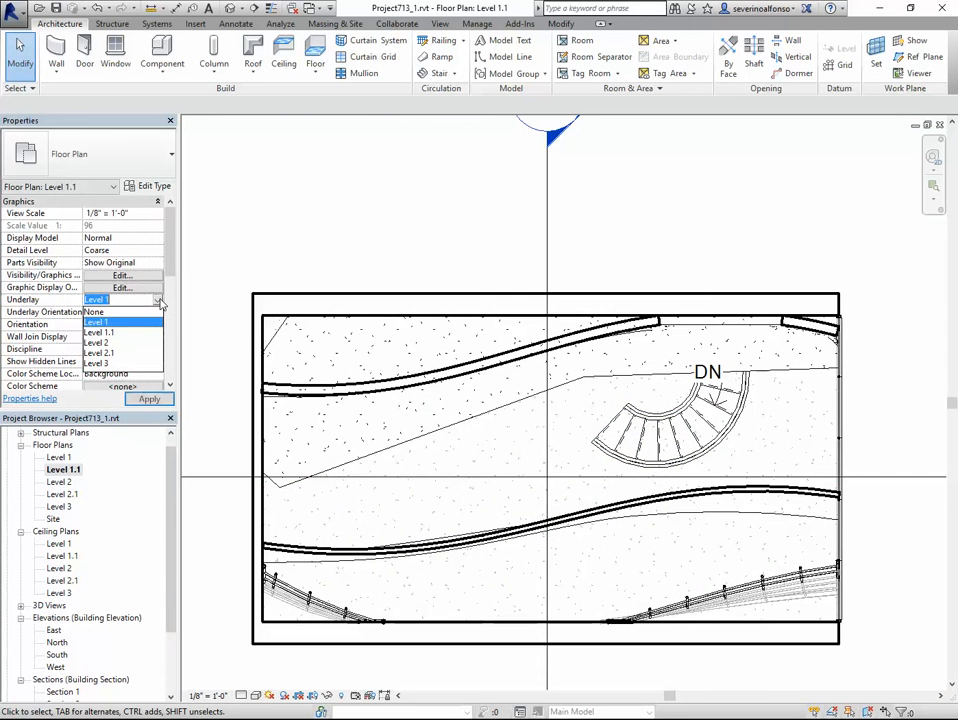
click(100, 343)
click(148, 399)
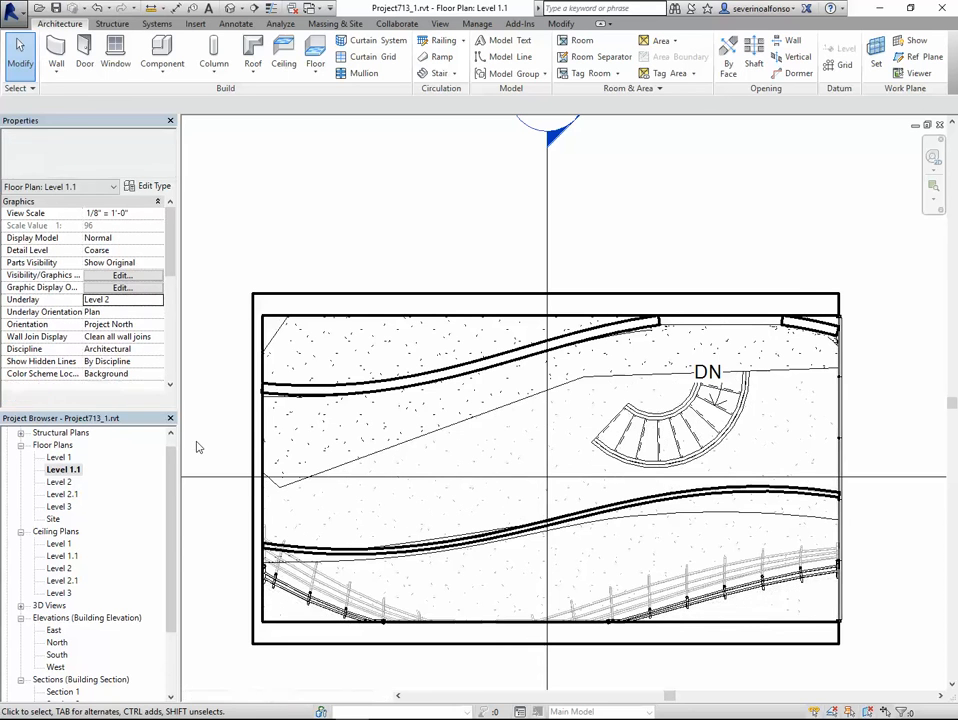
Start a straight-run stair from Level 1.1 to Level 2 and set the run width to 2' 6".
scroll(598, 538, up, 1)
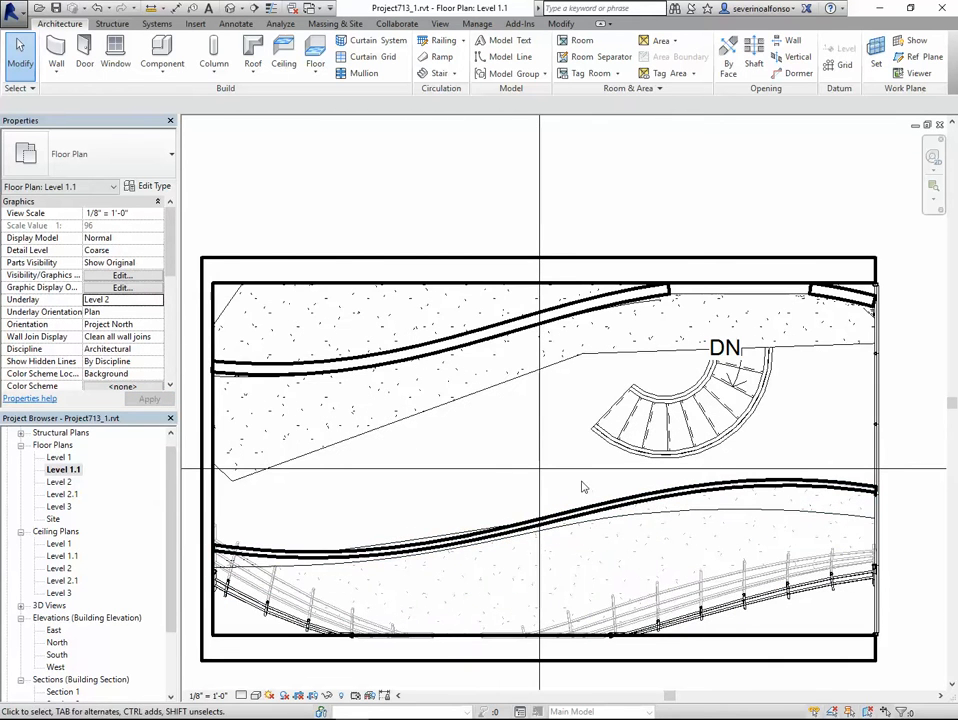
middle_drag(540, 421, 552, 377)
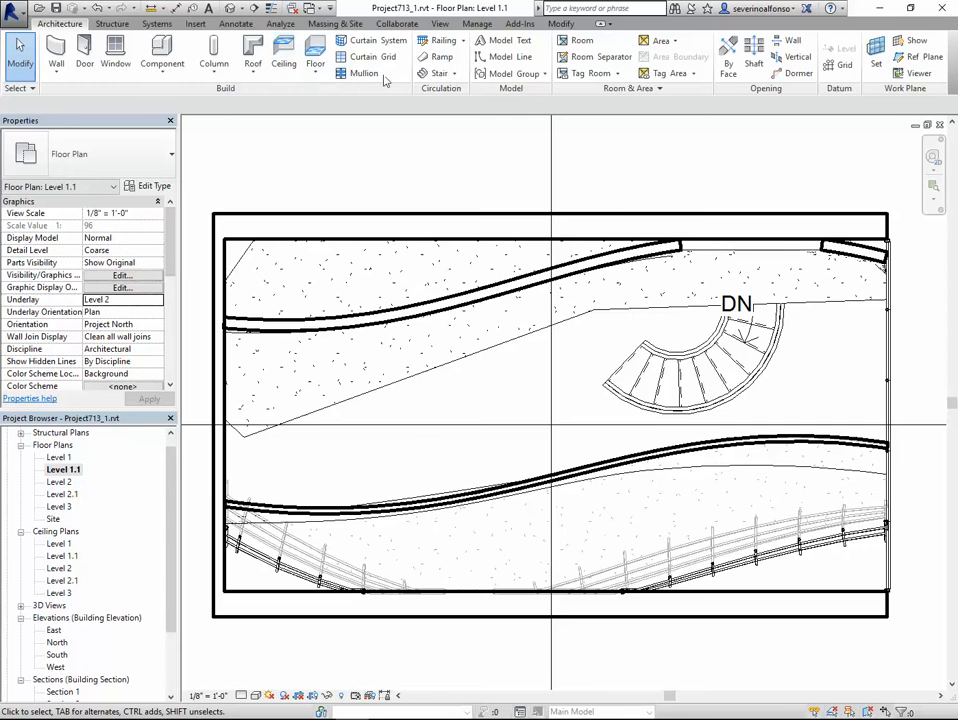
click(438, 75)
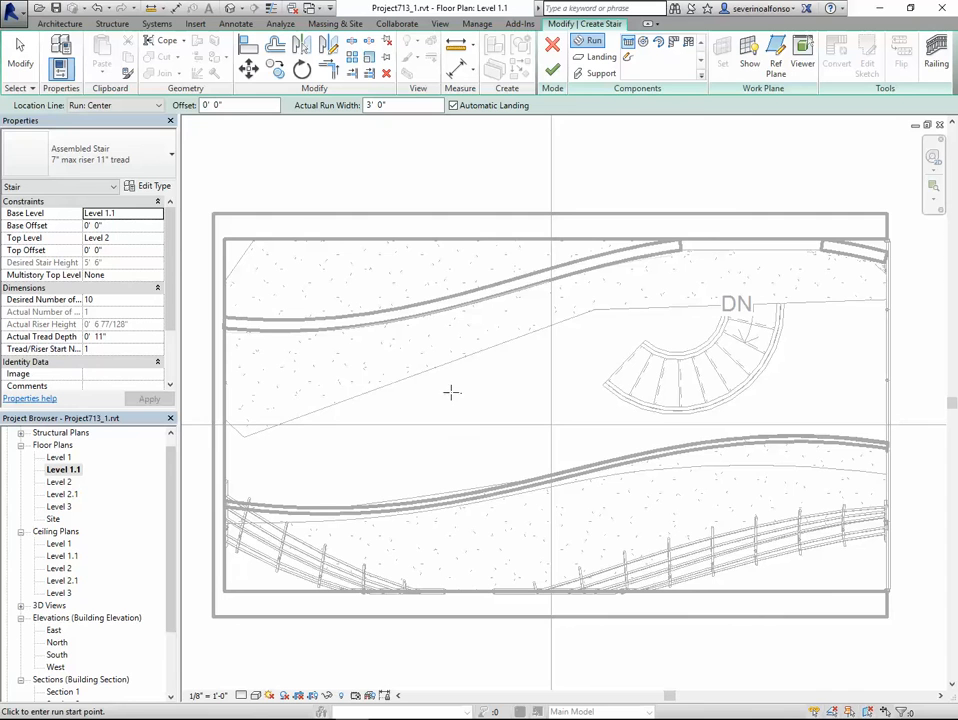
click(376, 371)
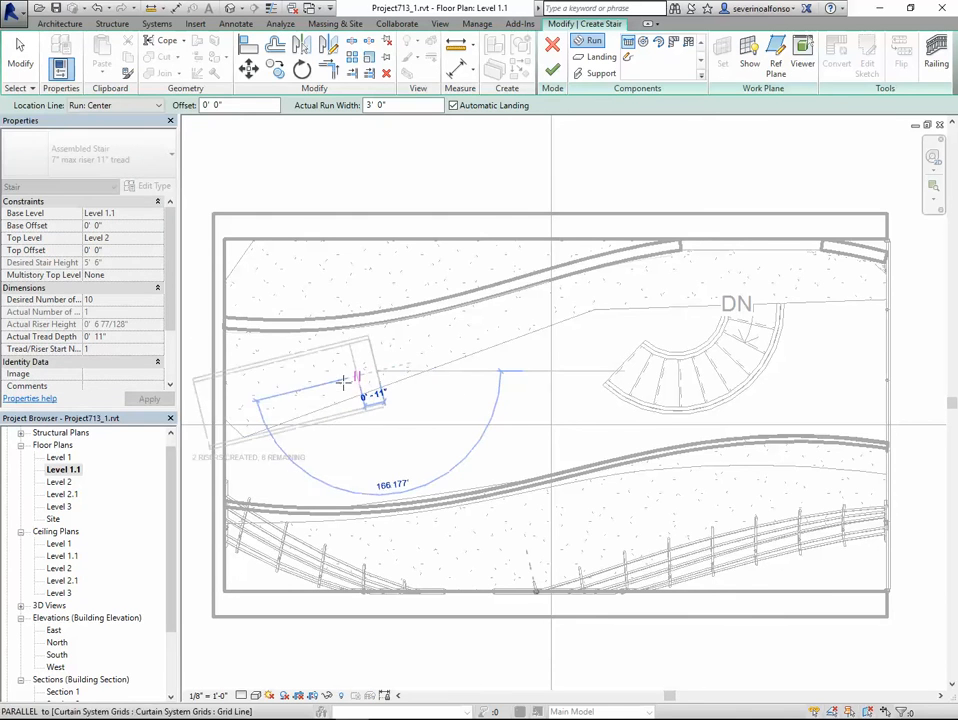
key(Escape)
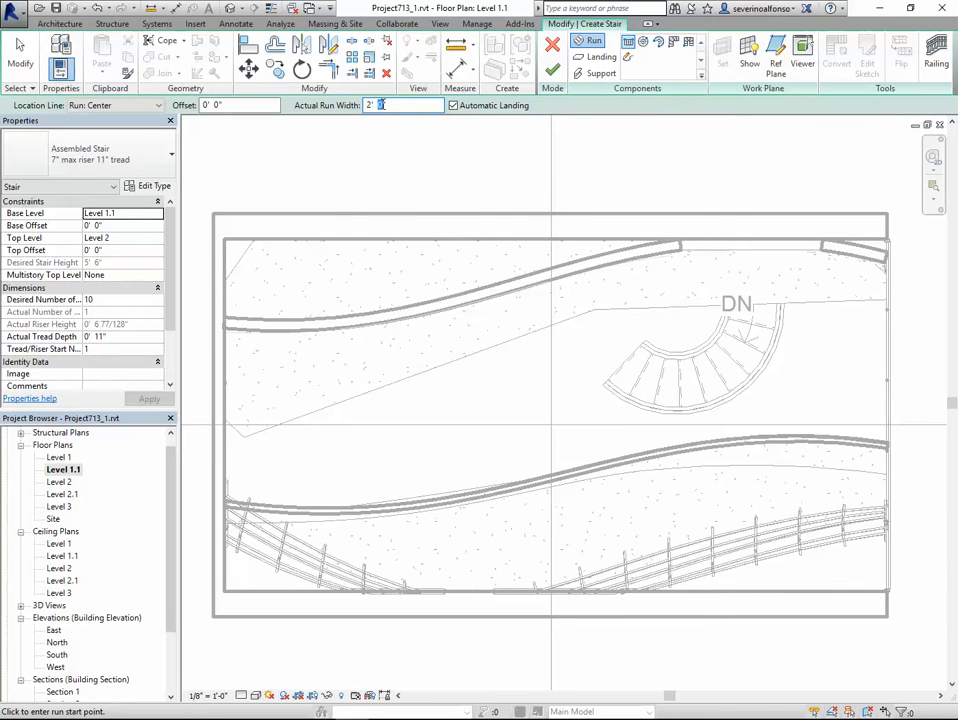
middle_drag(390, 357, 417, 324)
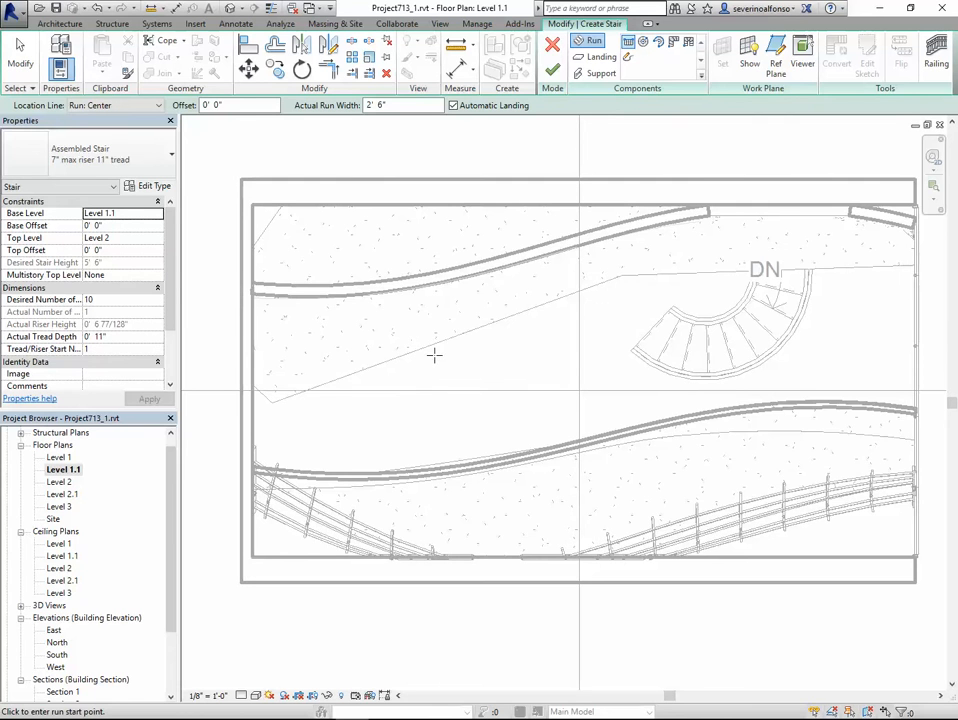
Create a six-riser run along the angled Level 1.1 floor edge and a vertical second run with the remaining risers to the Level 2 floor.
click(422, 350)
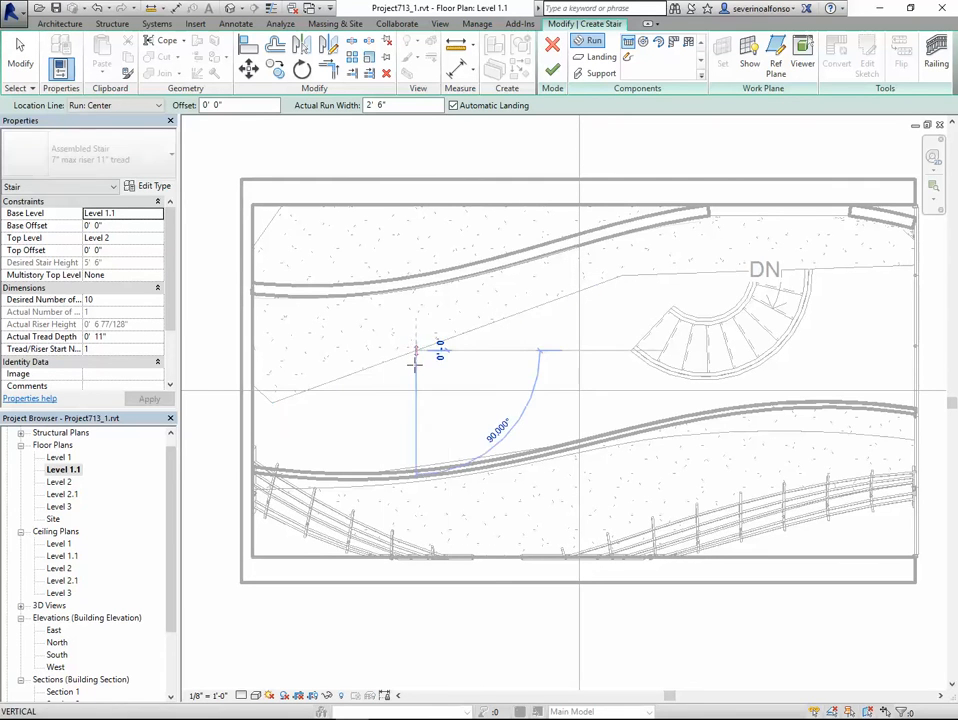
scroll(372, 380, down, 1)
middle_drag(373, 379, 397, 304)
scroll(379, 310, up, 2)
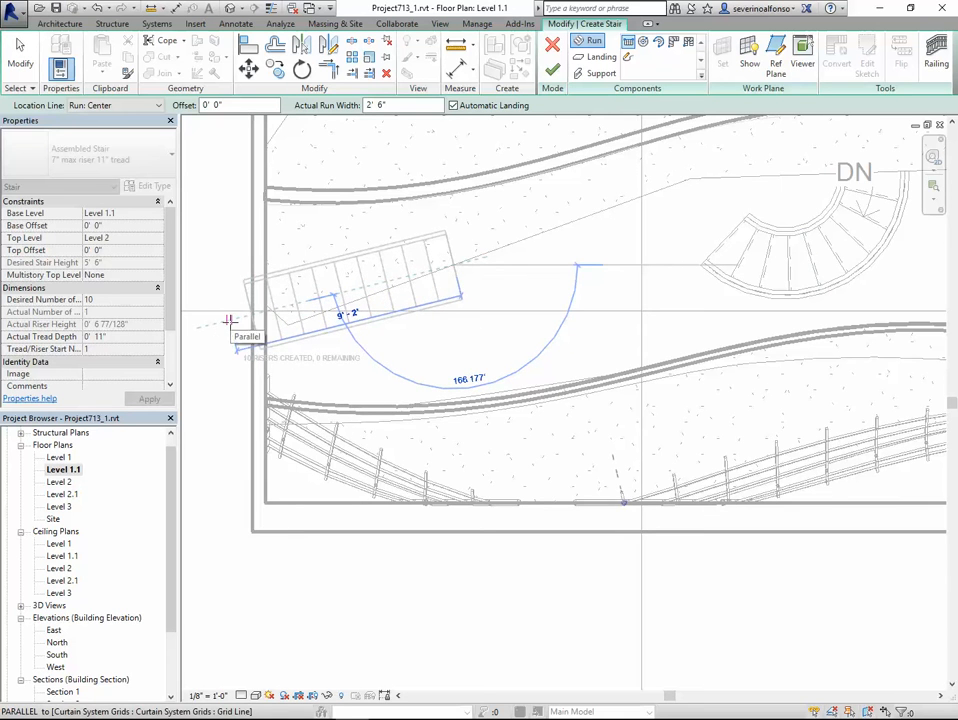
click(343, 300)
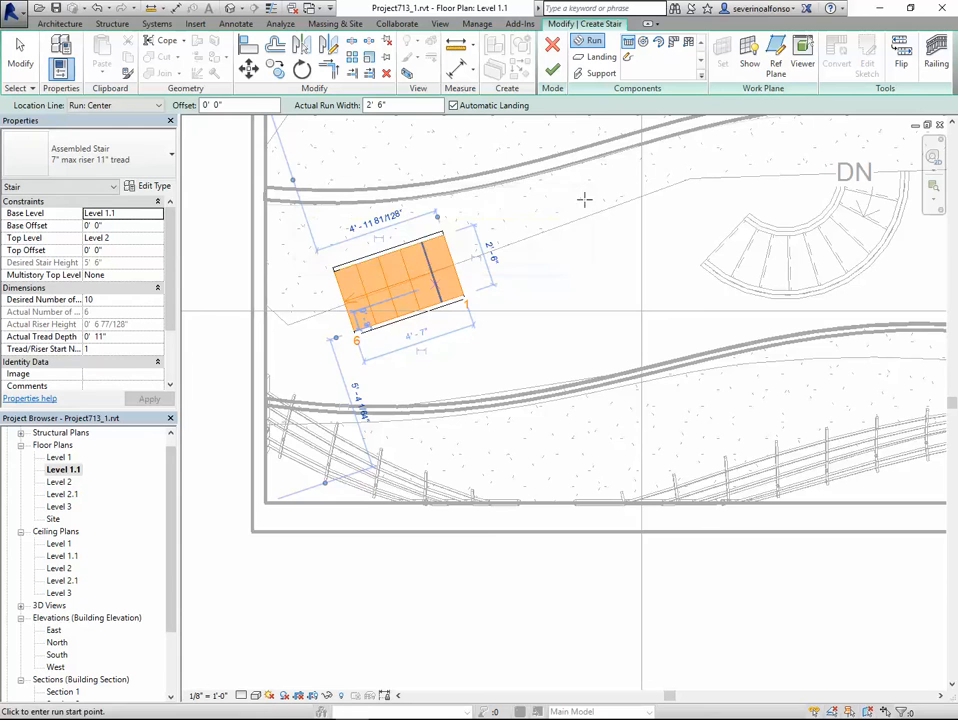
click(313, 352)
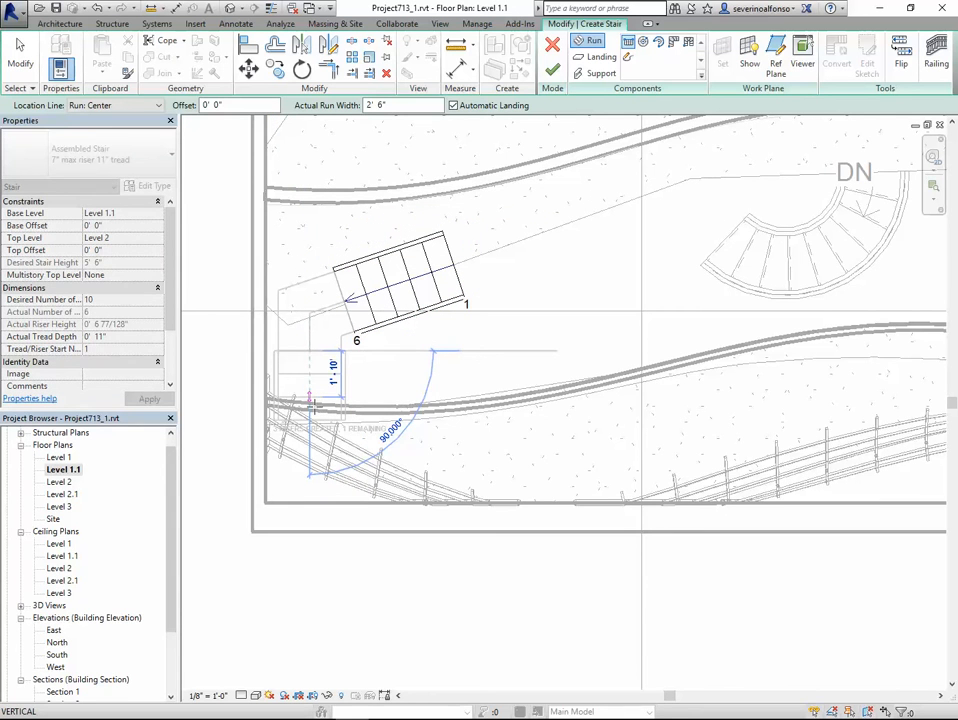
click(311, 446)
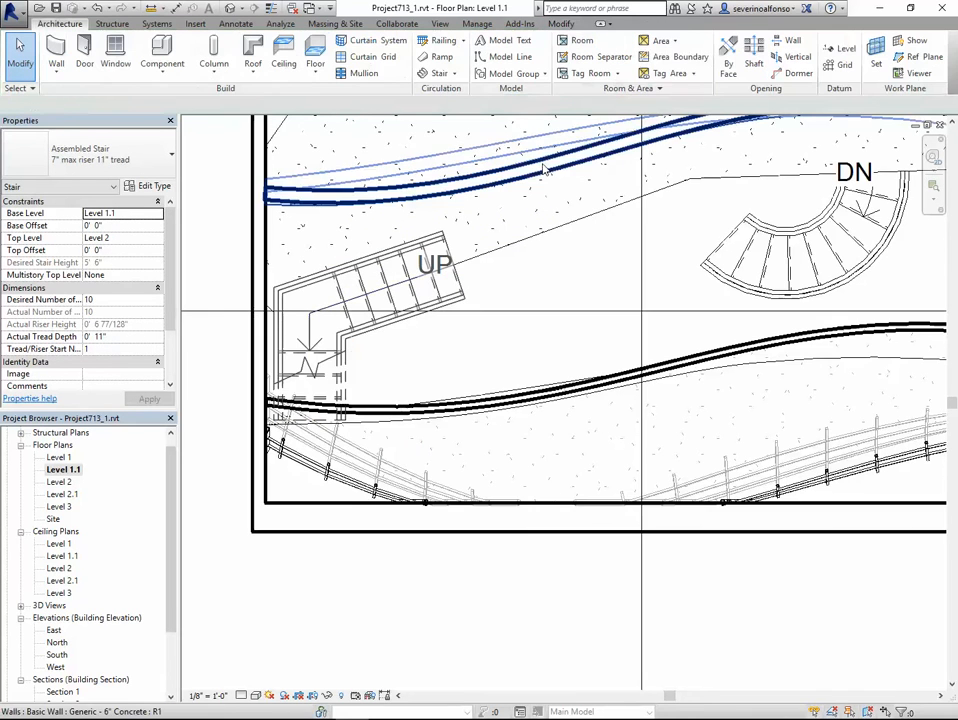
Examine the new landing stair's connections to the Level 1.1 and Level 2 floors in the 3D view, and return to the Level 1.1 plan.
click(230, 9)
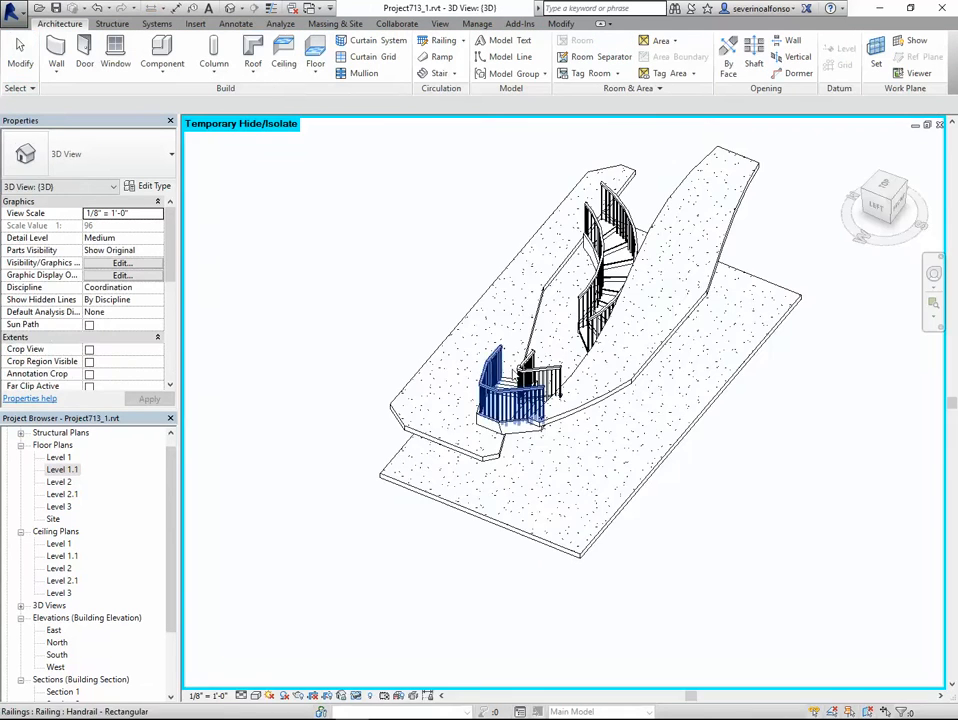
shift+middle_drag(390, 290, 660, 382)
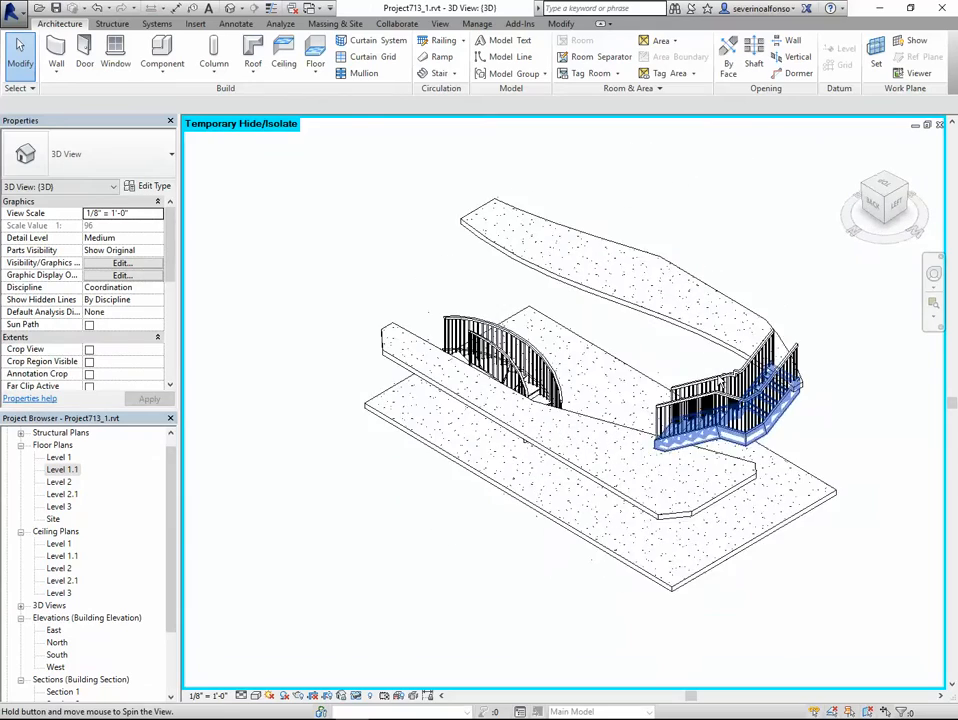
scroll(849, 391, up, 8)
scroll(627, 393, down, 6)
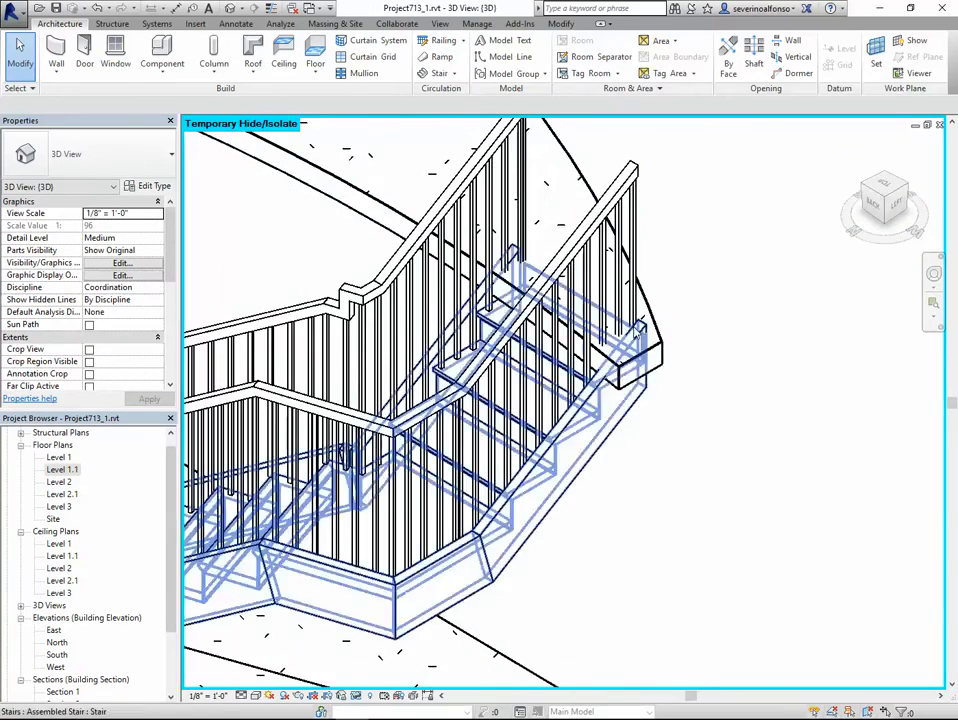
scroll(652, 352, up, 6)
scroll(652, 352, down, 5)
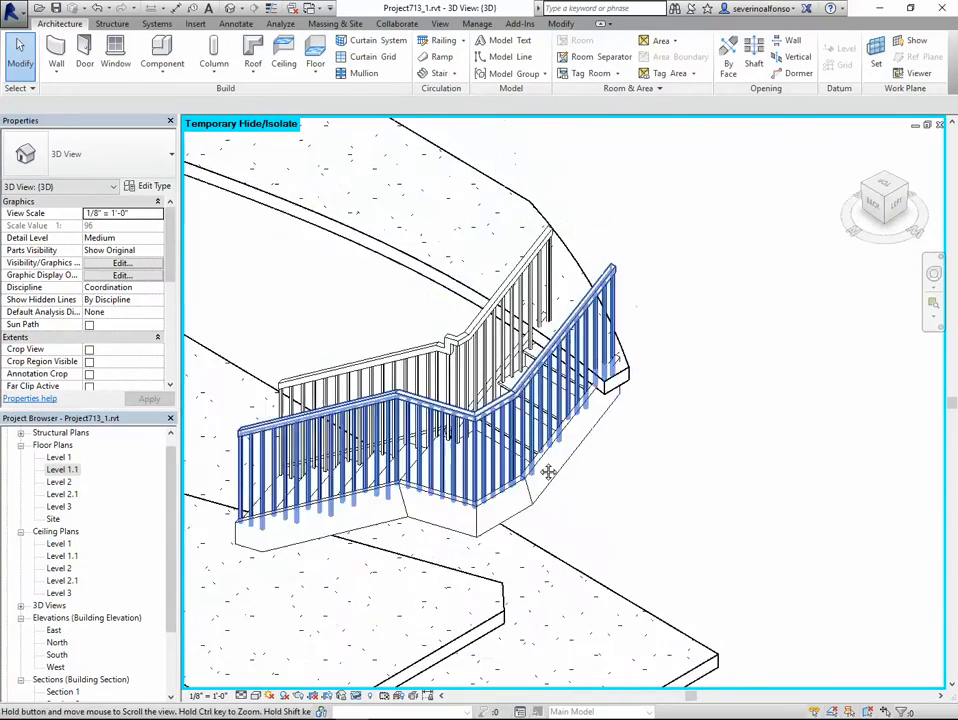
scroll(300, 490, down, 2)
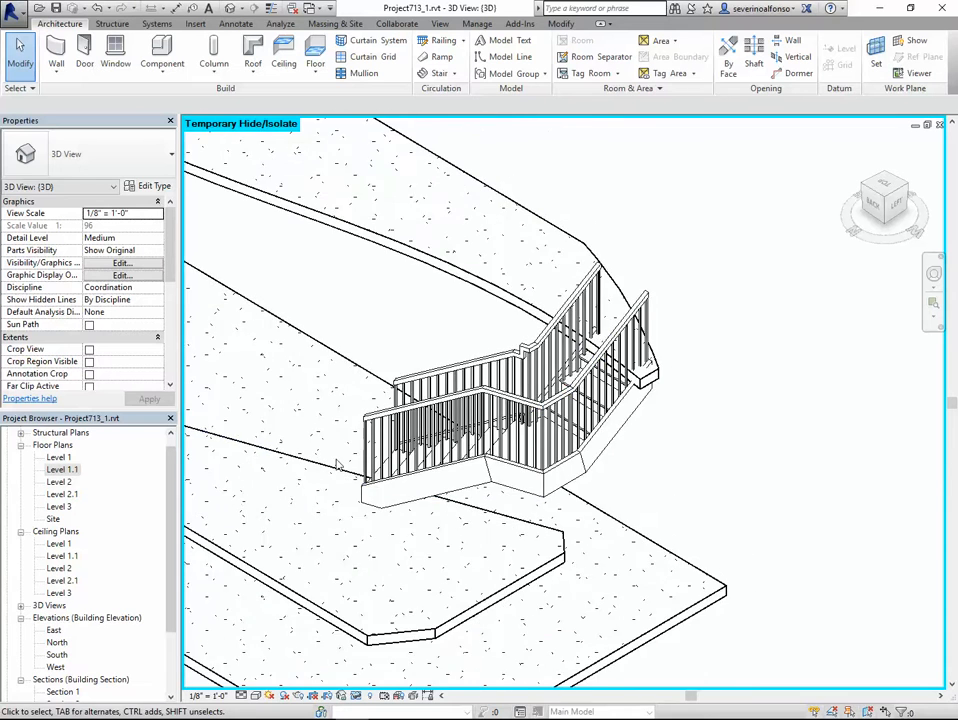
scroll(337, 464, down, 1)
middle_drag(337, 464, 470, 412)
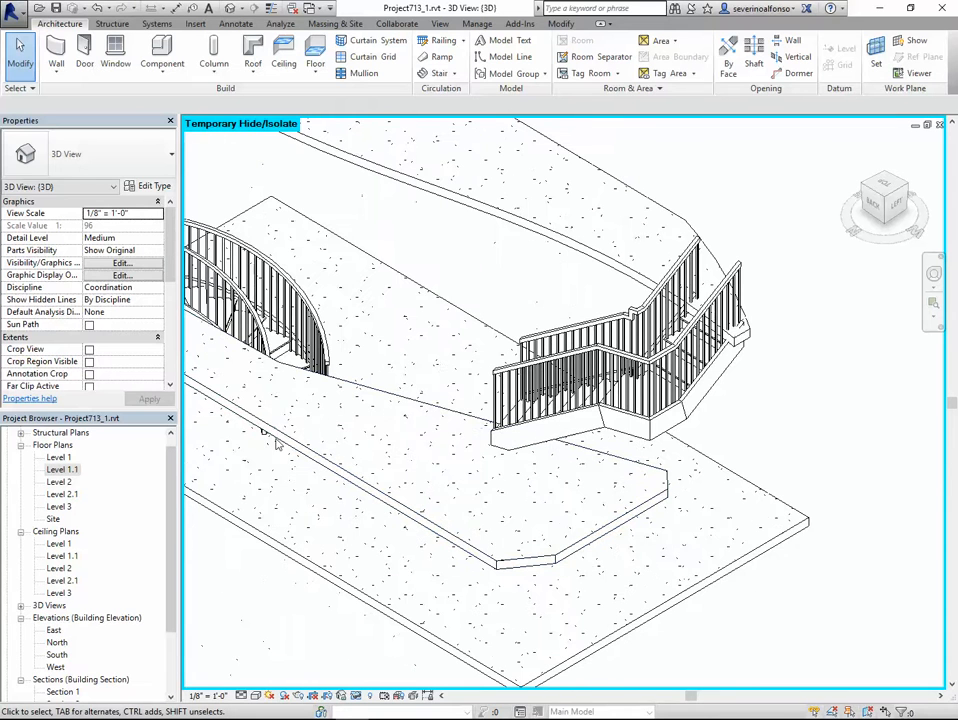
double_click(62, 470)
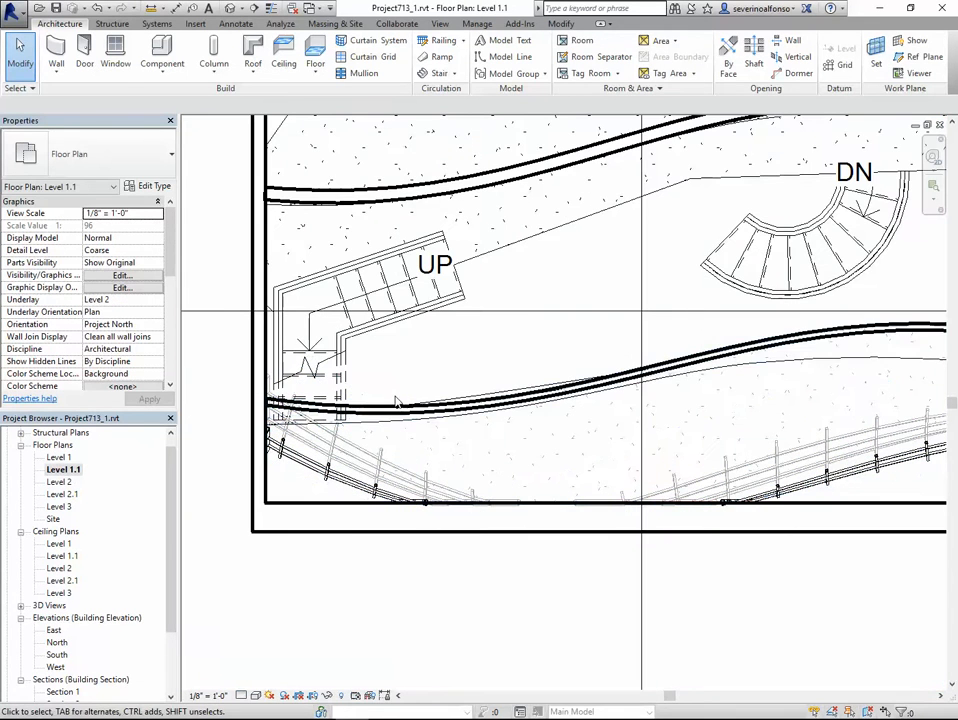
Hide the lower curved interior wall in the Level 1.1 plan.
click(400, 412)
right_click(400, 412)
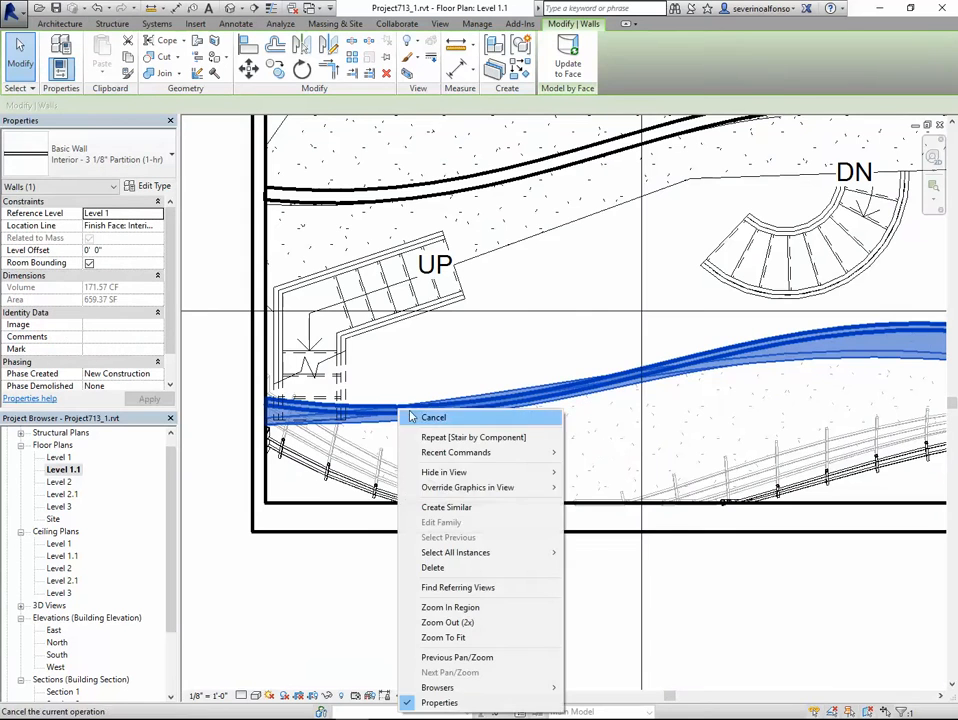
mouse_move(470, 472)
click(598, 473)
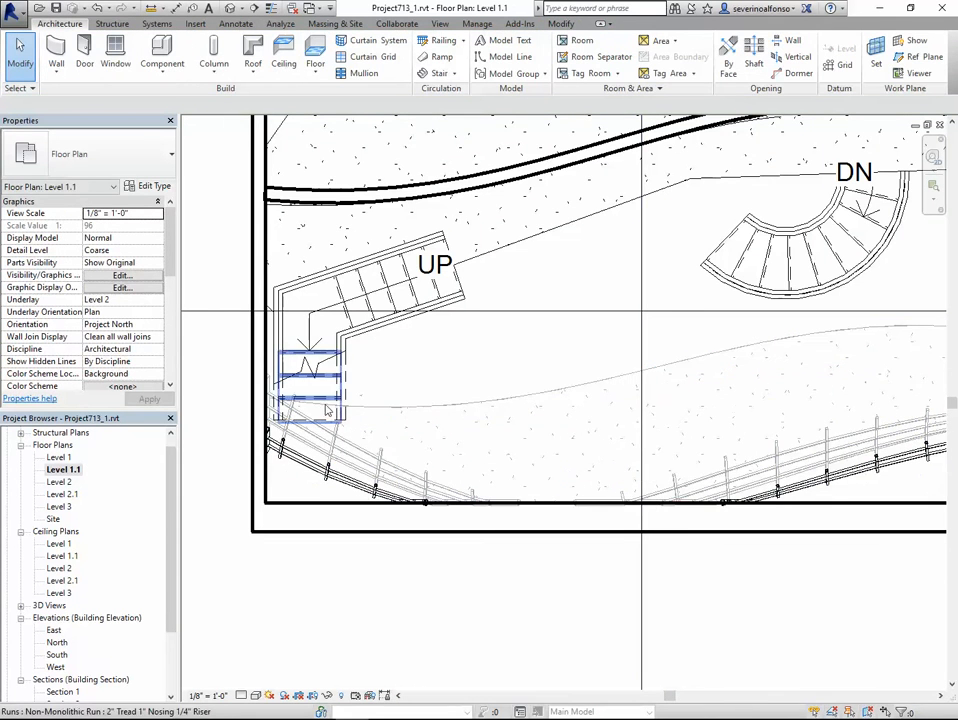
Move the landing stair straight up in plan so the end of its vertical run meets the curved Level 2 floor edge.
scroll(350, 385, up, 2)
click(330, 366)
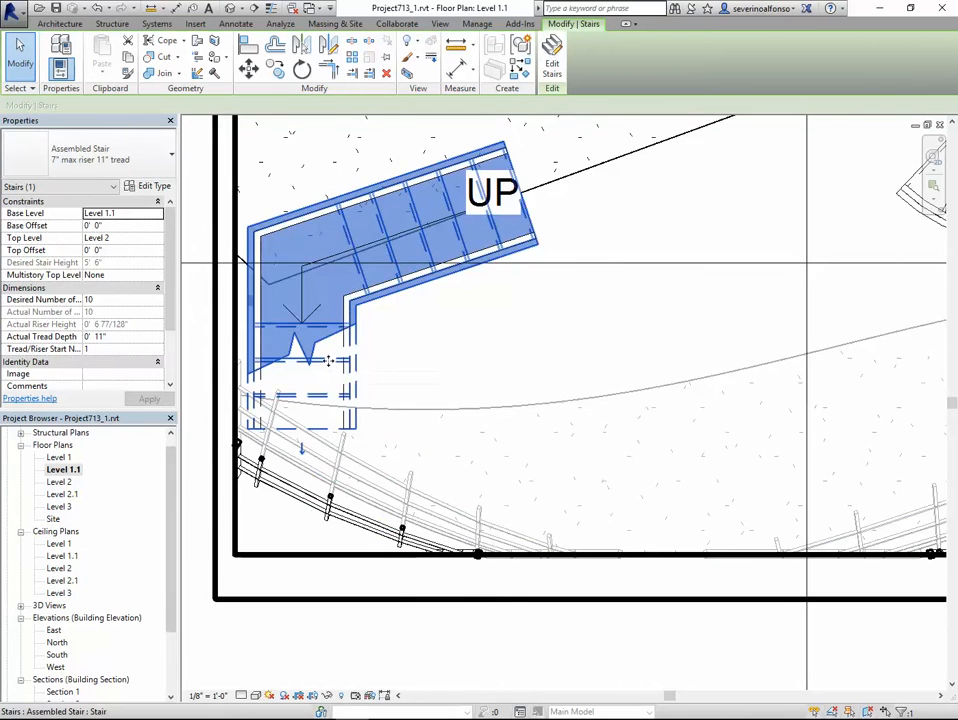
scroll(328, 361, up, 2)
key(m)
key(v)
scroll(220, 468, up, 3)
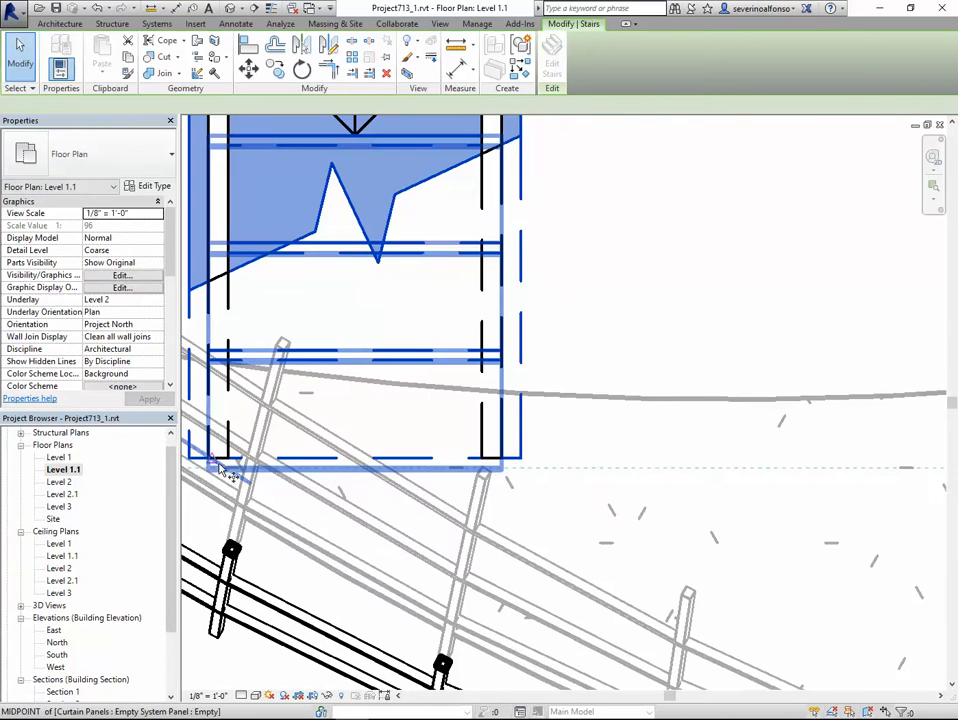
scroll(362, 481, down, 1)
middle_drag(360, 481, 616, 481)
click(472, 461)
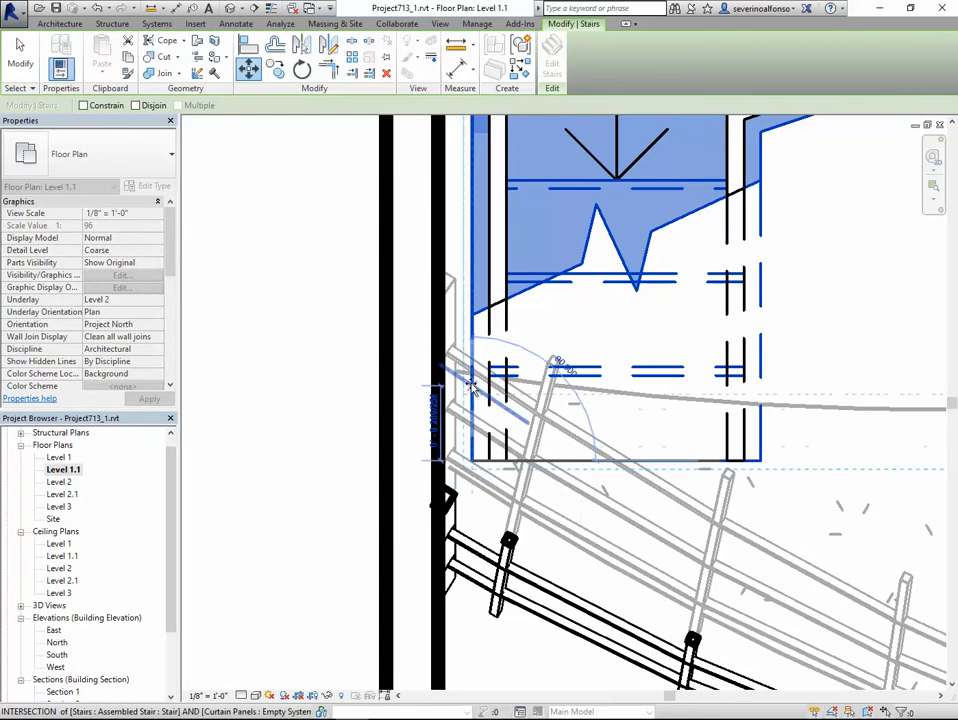
click(473, 373)
scroll(662, 431, down, 3)
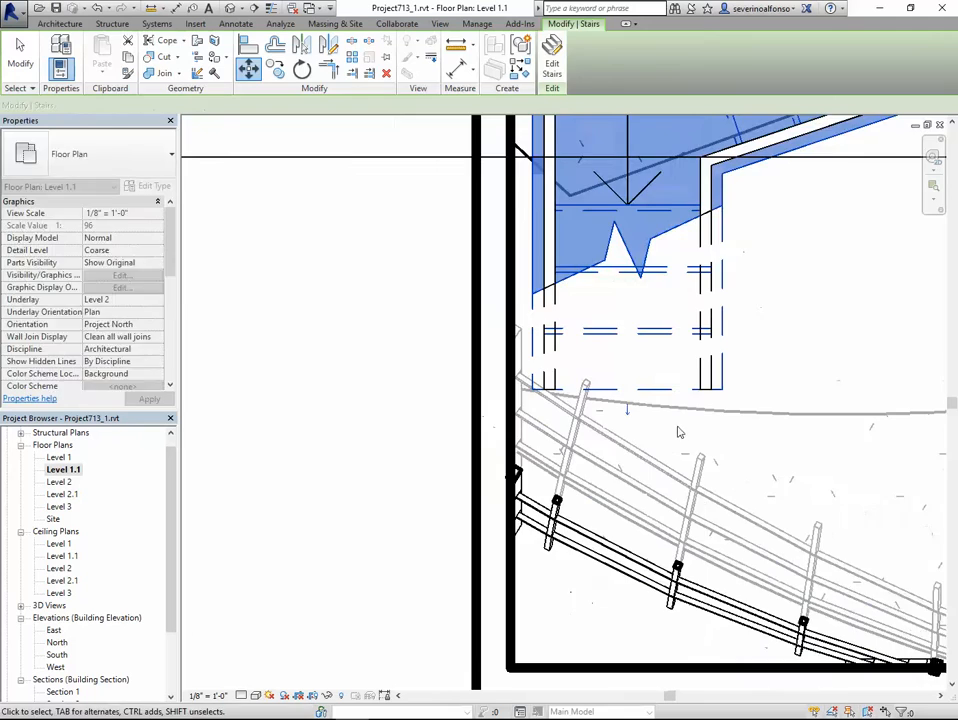
middle_drag(690, 441, 558, 462)
key(Escape)
scroll(626, 452, down, 2)
middle_drag(625, 454, 540, 480)
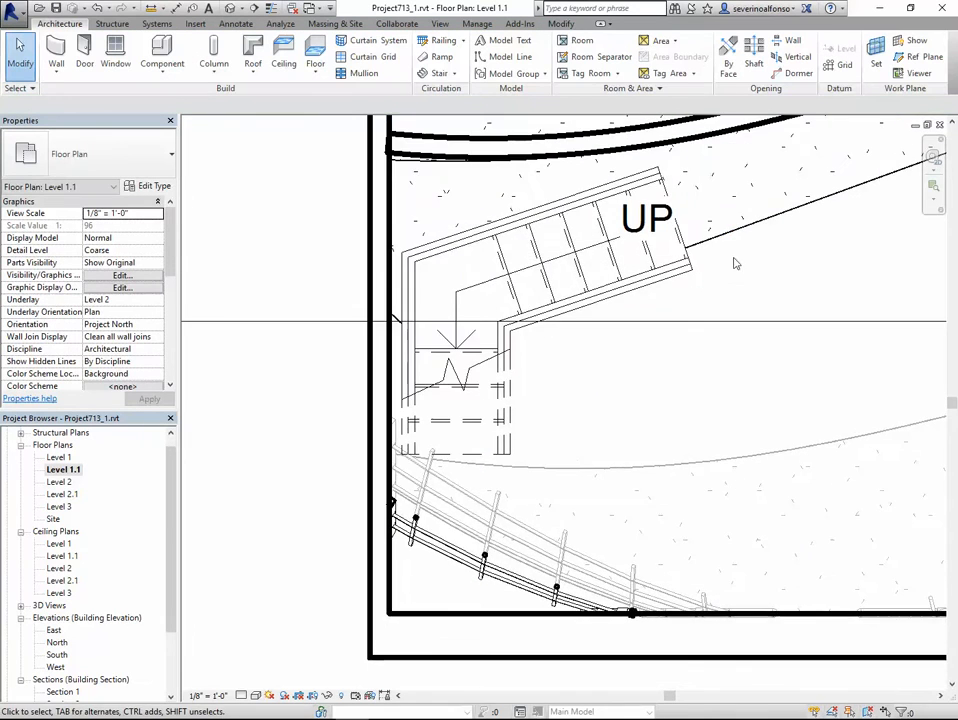
Edit the Level 1.1 floor boundary and delete its long angled edge running under the landing stair.
scroll(713, 289, down, 1)
middle_drag(713, 289, 579, 399)
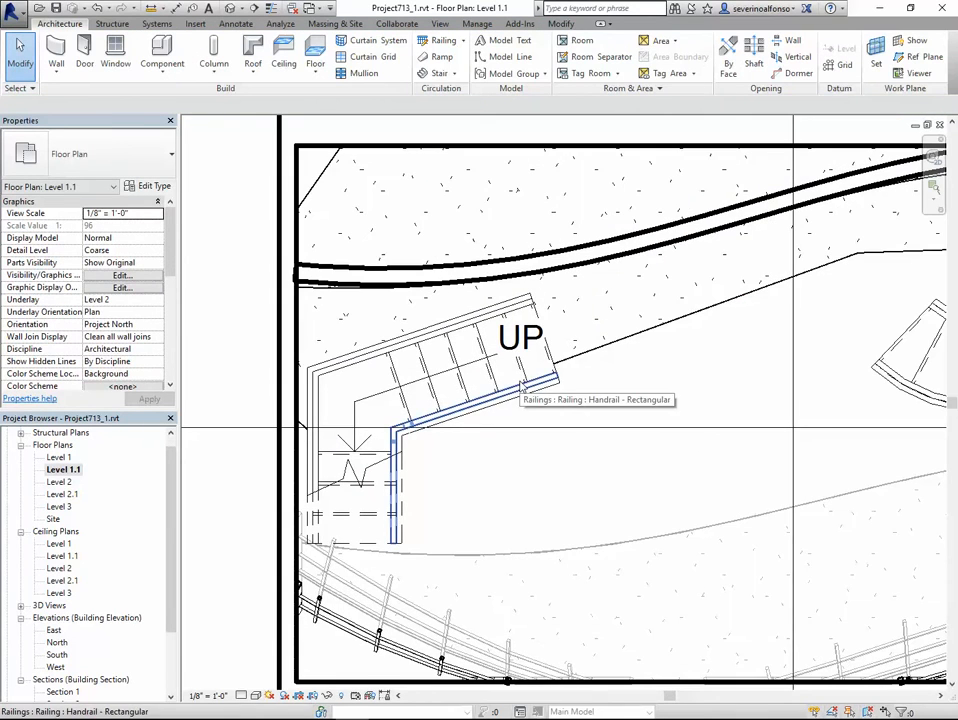
click(594, 353)
scroll(706, 222, down, 1)
middle_drag(706, 222, 588, 254)
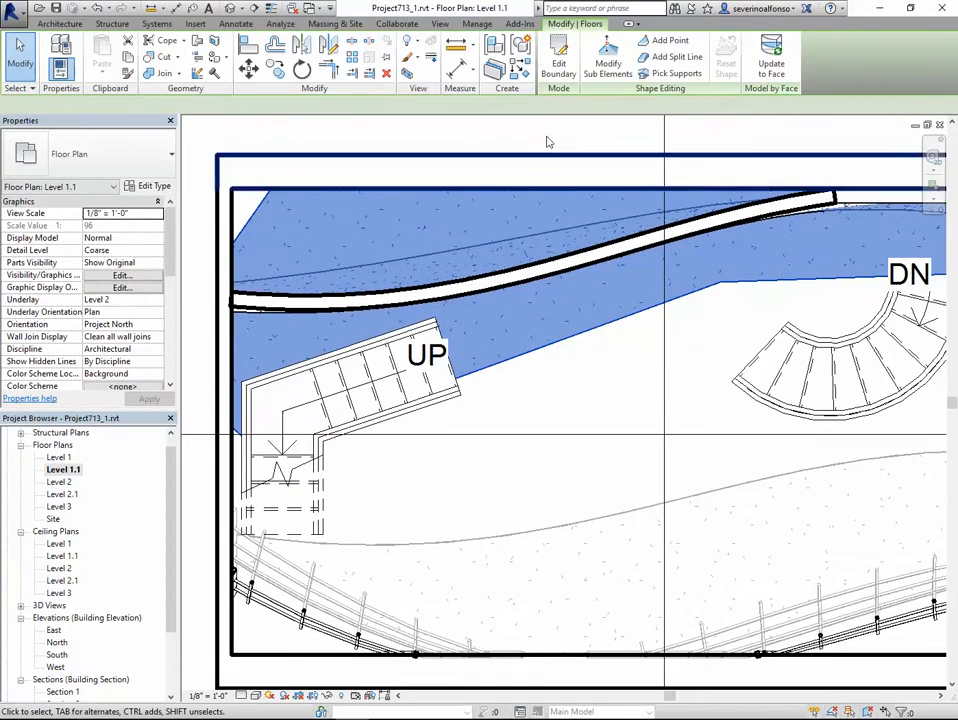
click(558, 55)
click(558, 345)
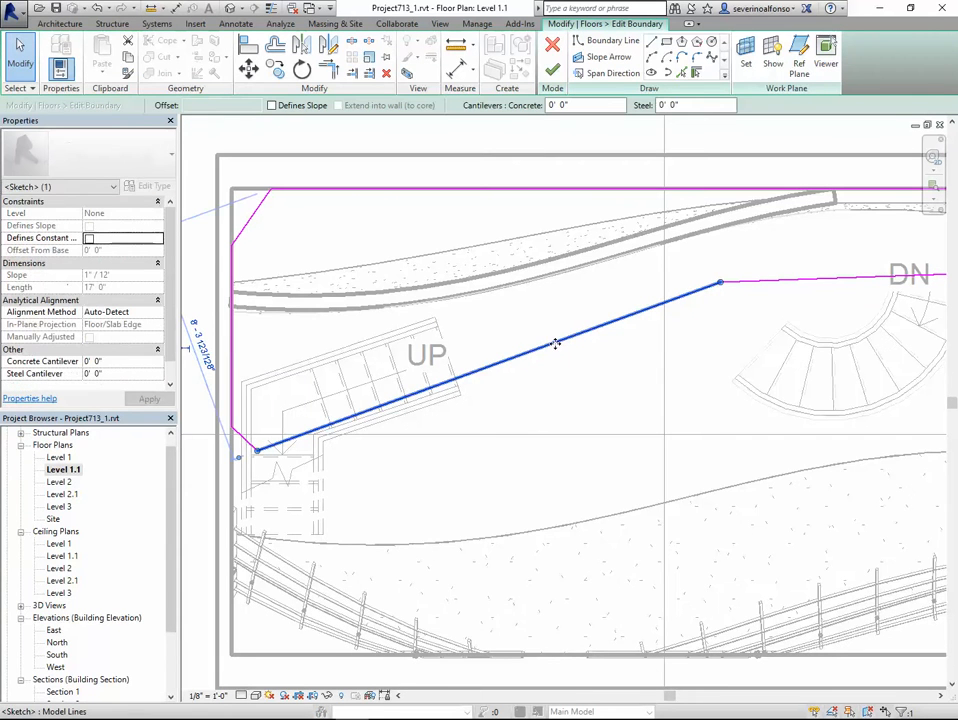
key(Delete)
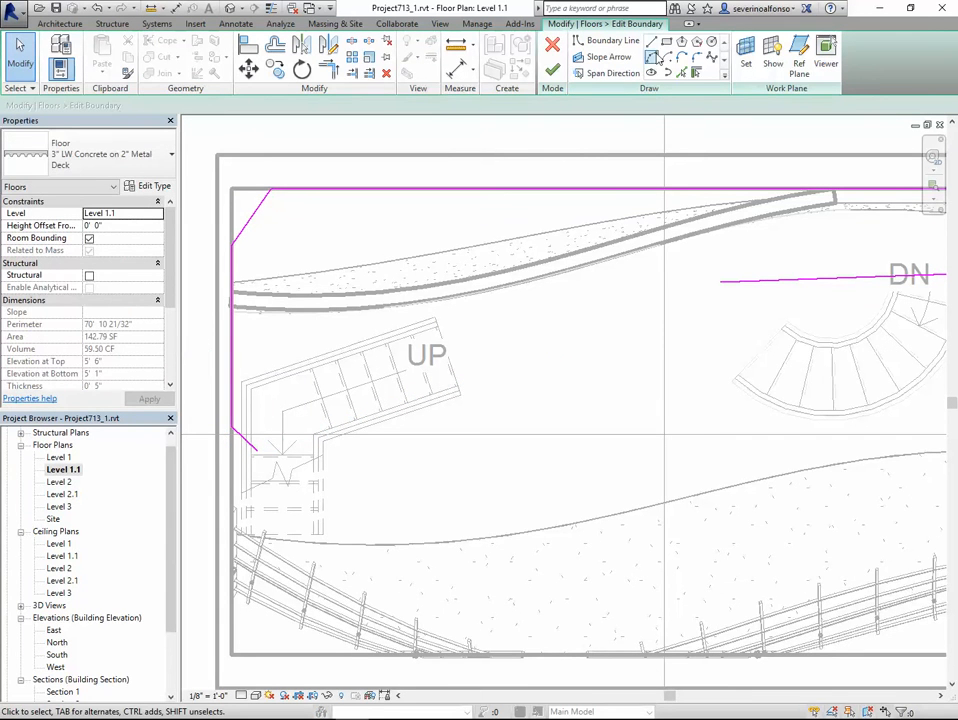
Draw connected boundary lines from the open edge to the stair's outer corner, across its first riser, and along its upper side to the wall.
click(652, 57)
click(720, 283)
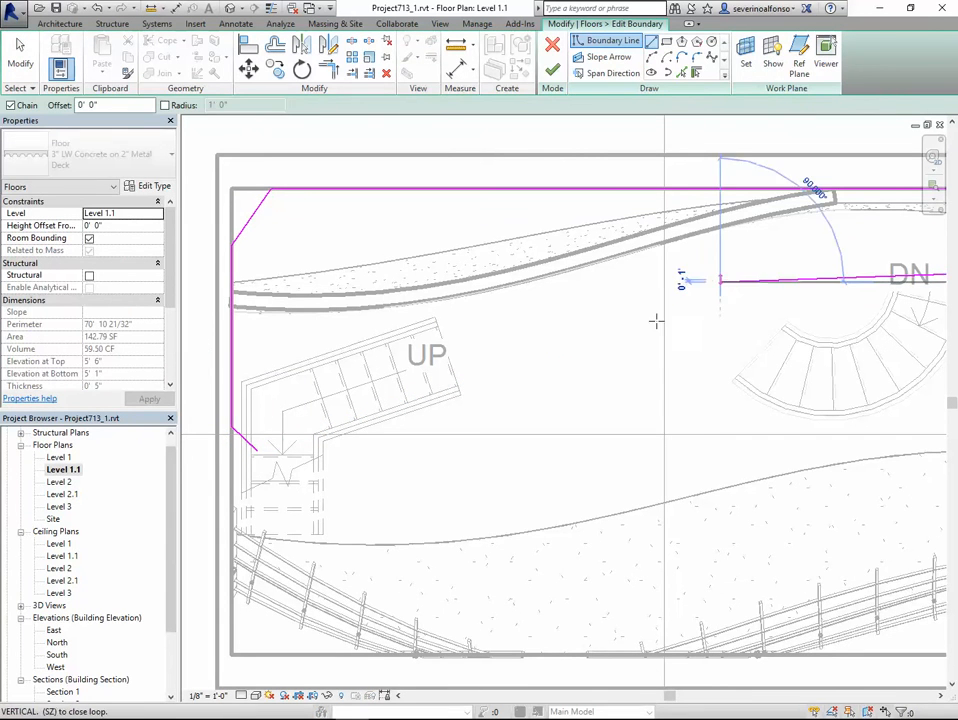
click(460, 395)
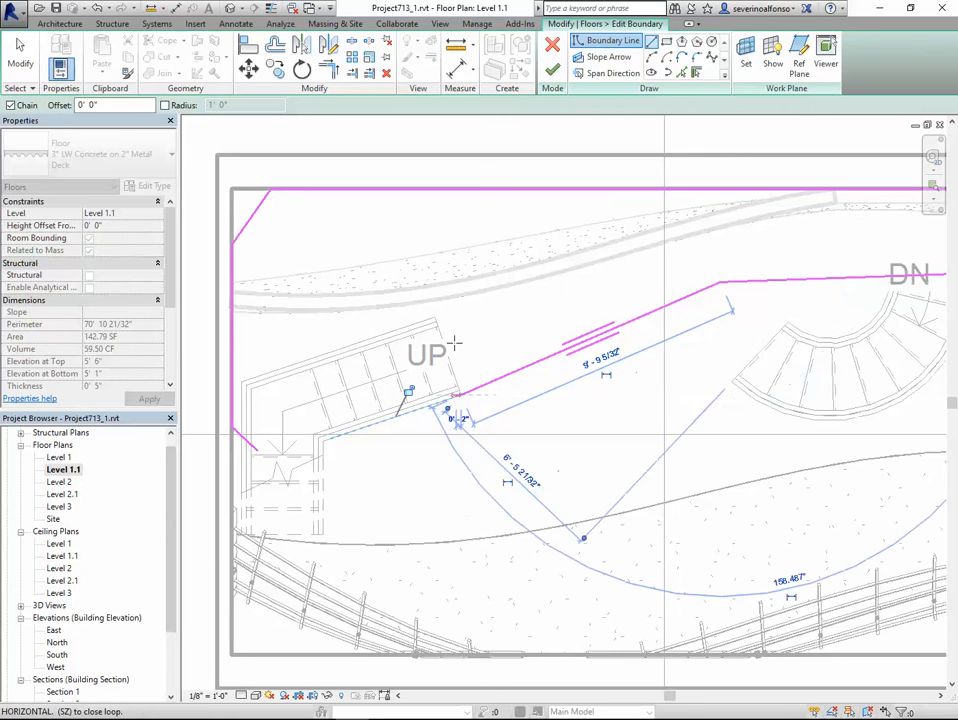
click(434, 318)
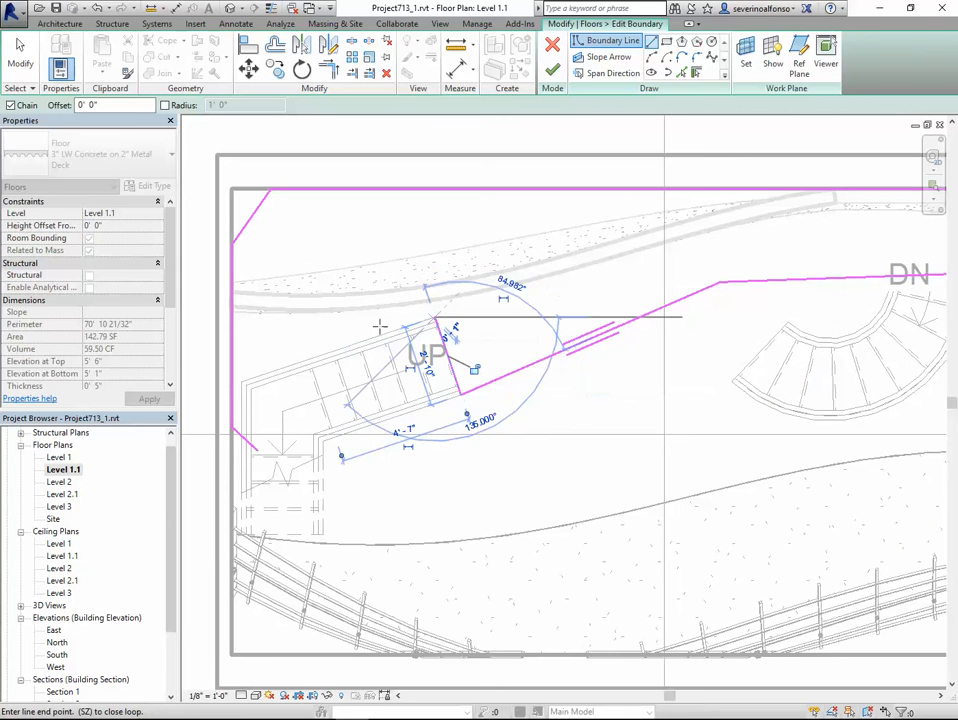
click(232, 384)
key(Escape)
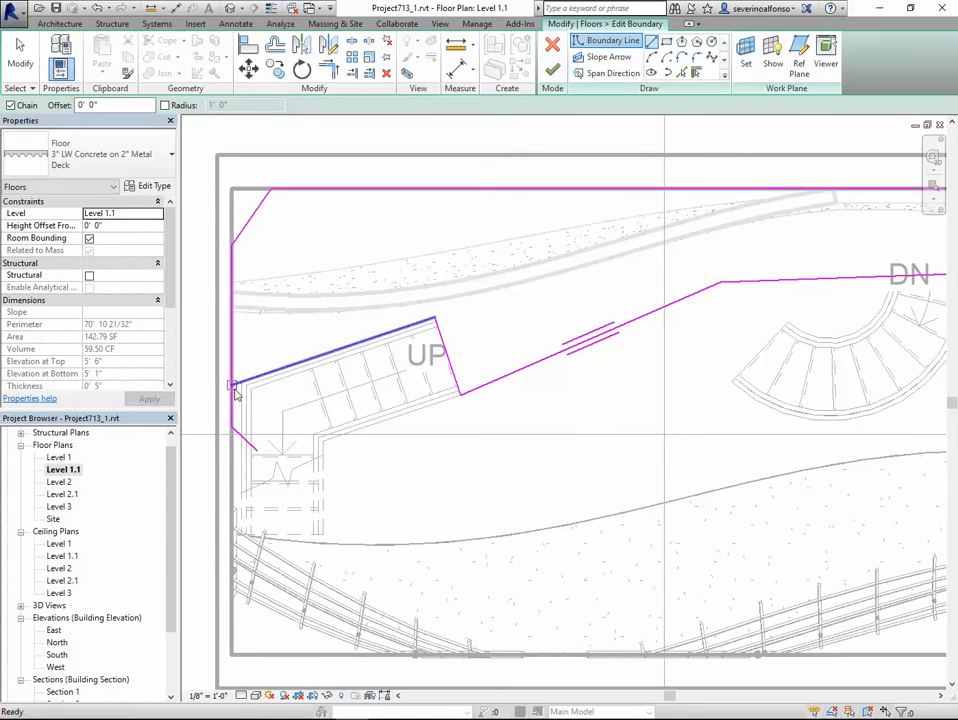
key(Escape)
Trim the wall-side edge to the new boundary line, delete the leftover short diagonal, and finish the Level 1.1 floor sketch.
key(t)
key(r)
click(243, 381)
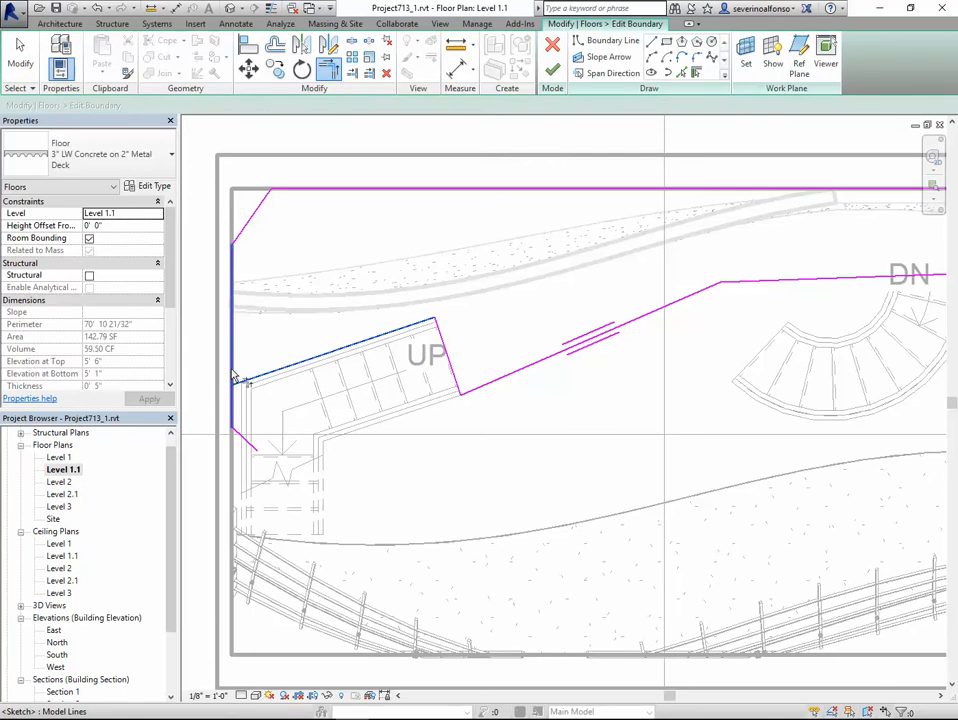
click(232, 376)
key(Escape)
click(241, 436)
key(Delete)
scroll(472, 380, down, 1)
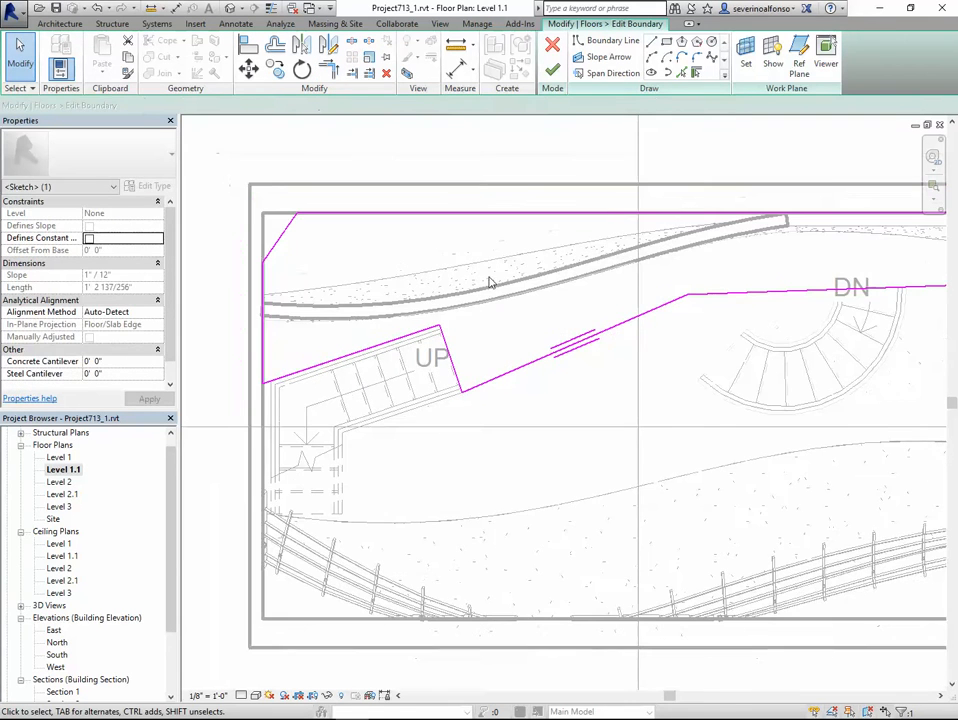
click(552, 69)
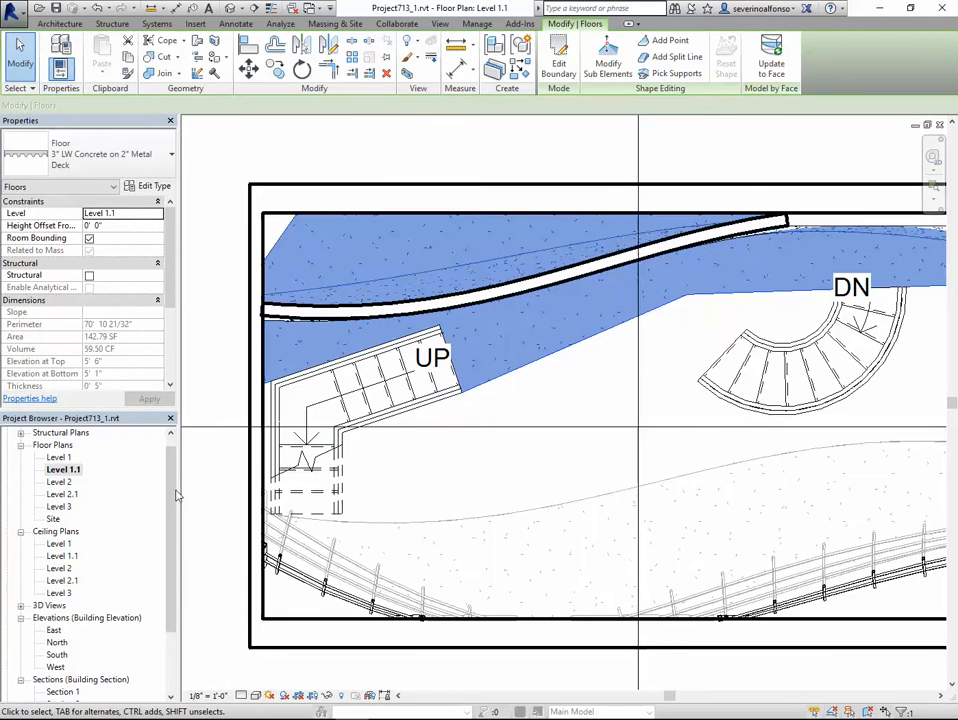
Open the Level 2 floor plan and hide the lower curved interior wall there.
double_click(59, 482)
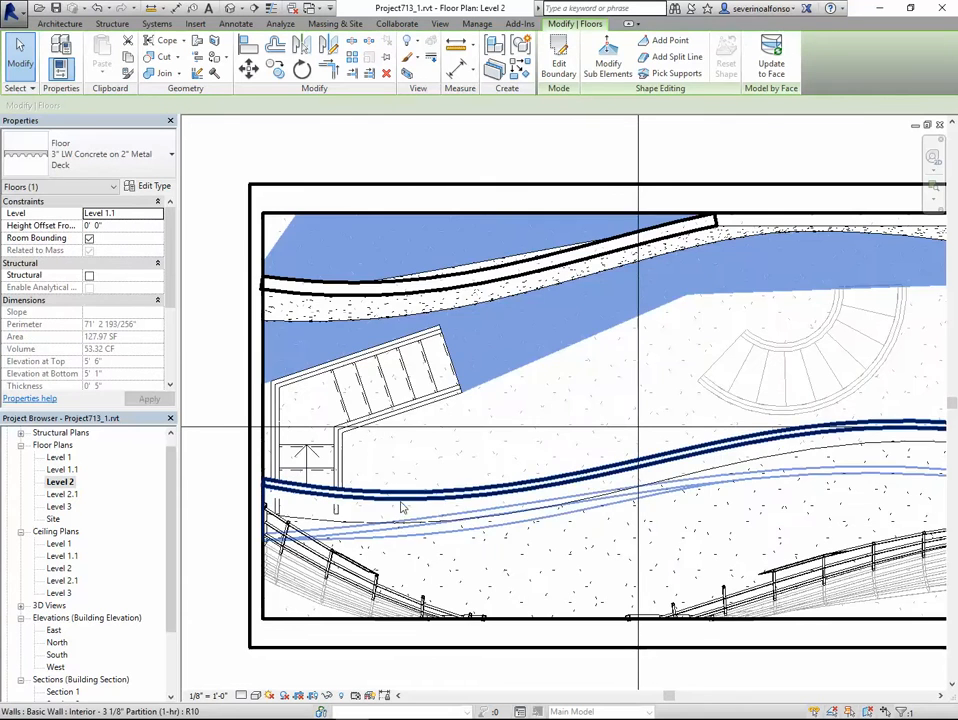
click(390, 501)
right_click(390, 496)
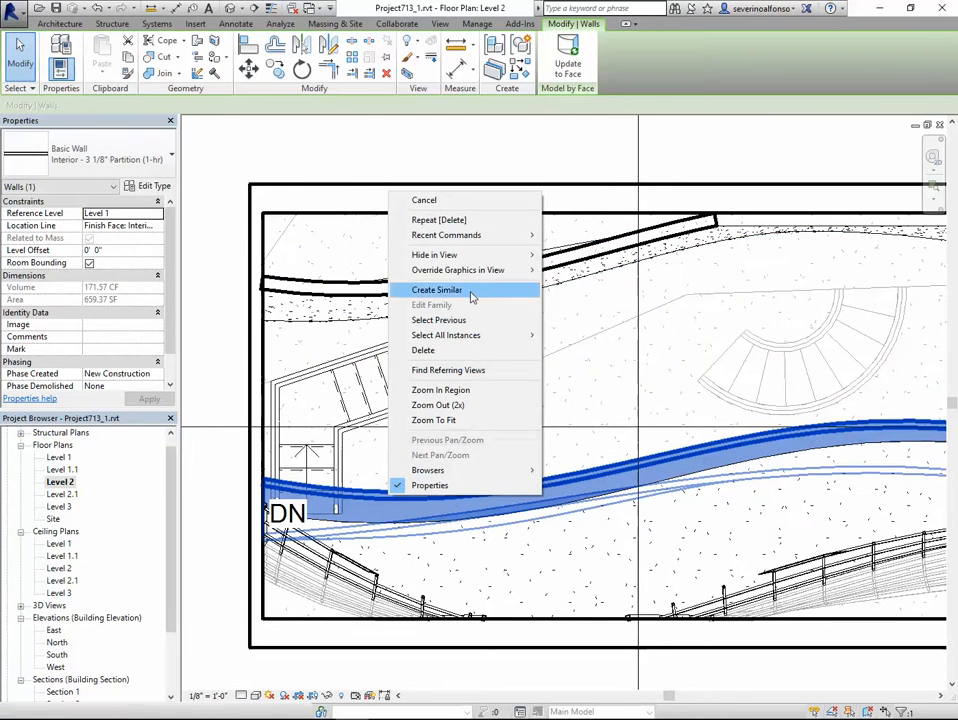
mouse_move(474, 256)
click(598, 256)
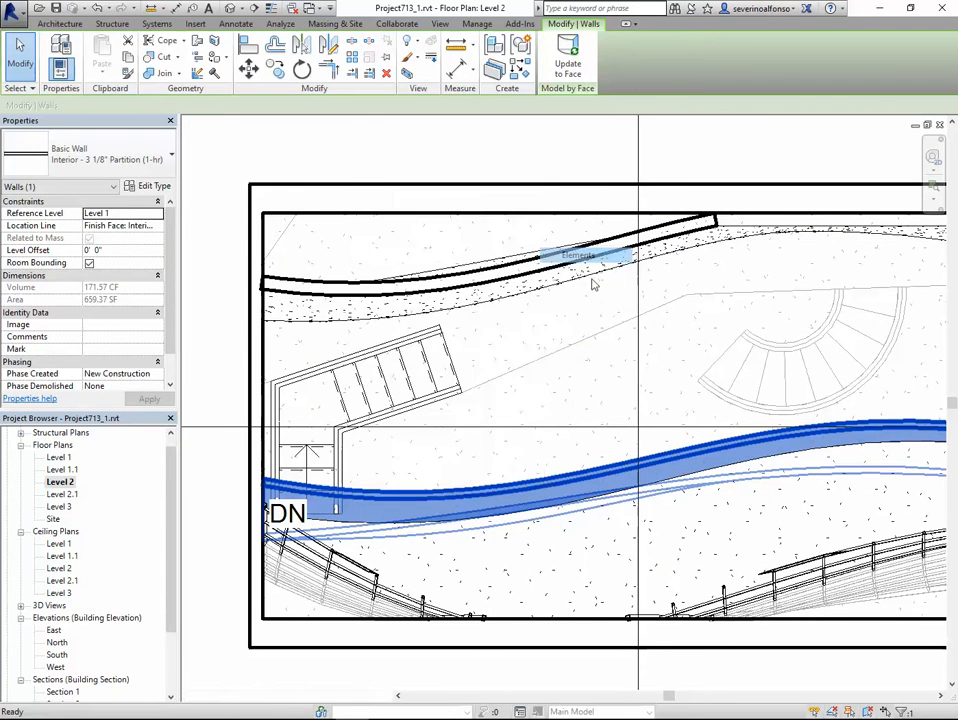
Edit the Level 2 floor boundary and draw a straight line along the landing stair's end from its outer corner to the wall.
scroll(431, 480, up, 2)
click(526, 432)
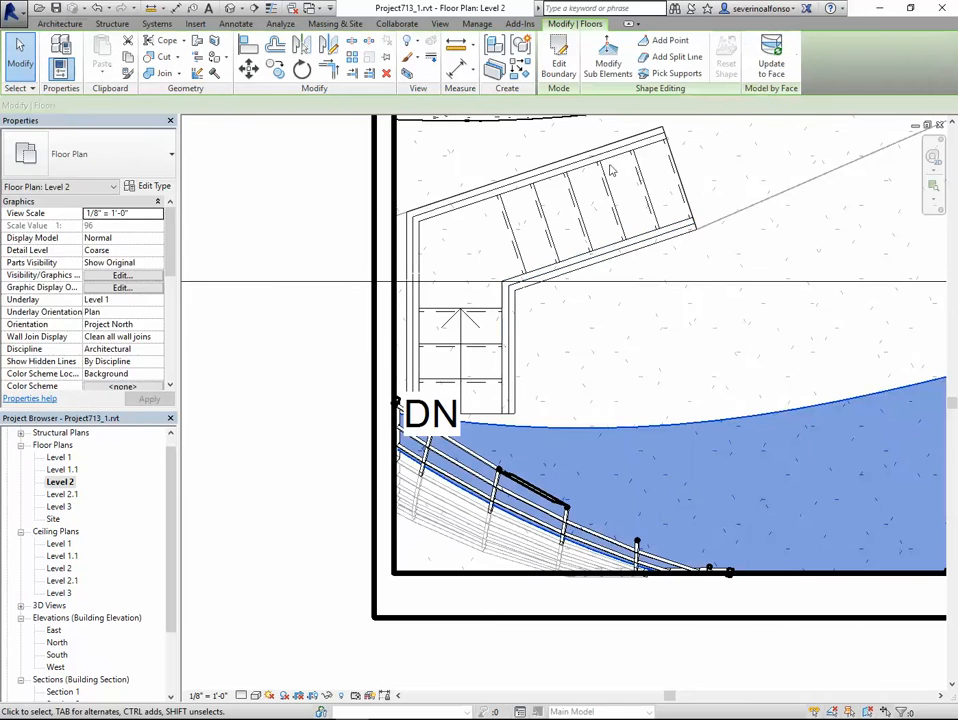
click(559, 55)
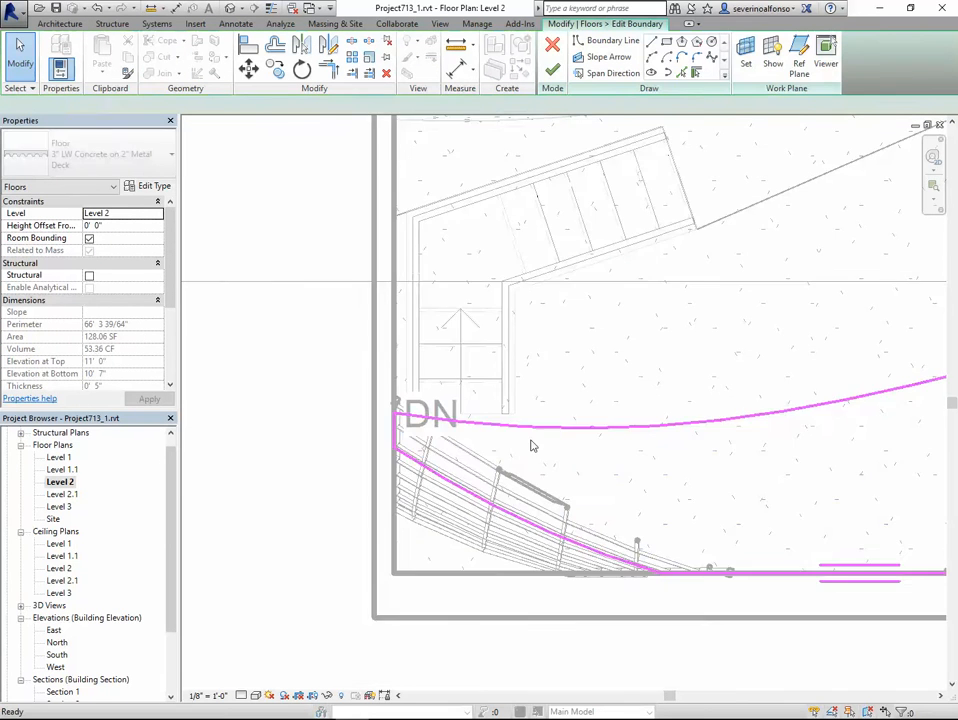
scroll(505, 435, up, 2)
scroll(443, 421, up, 1)
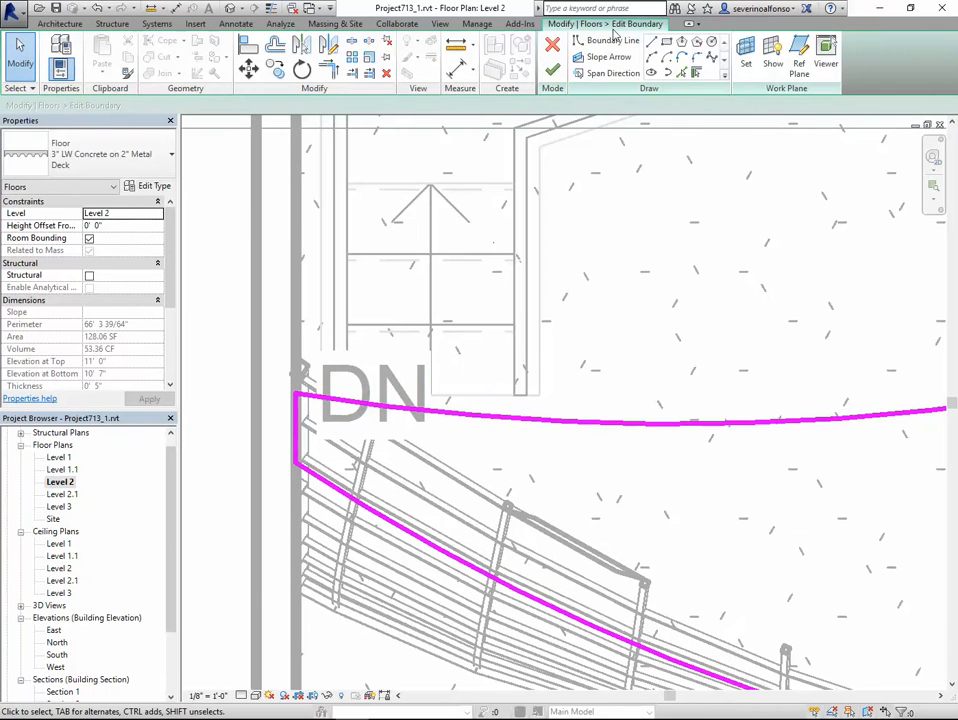
click(653, 43)
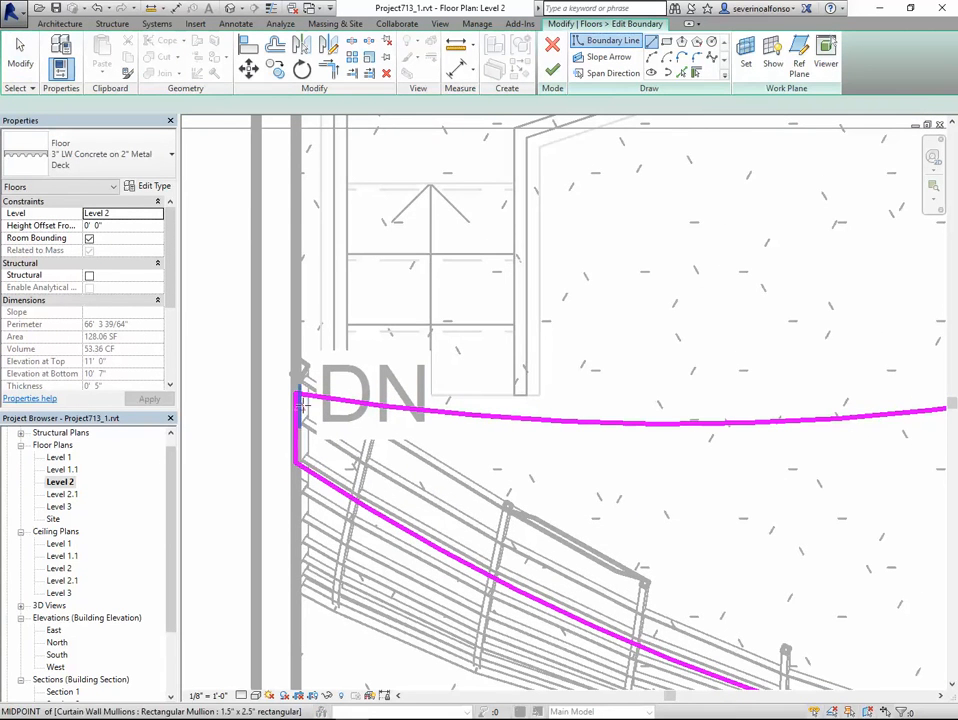
click(540, 396)
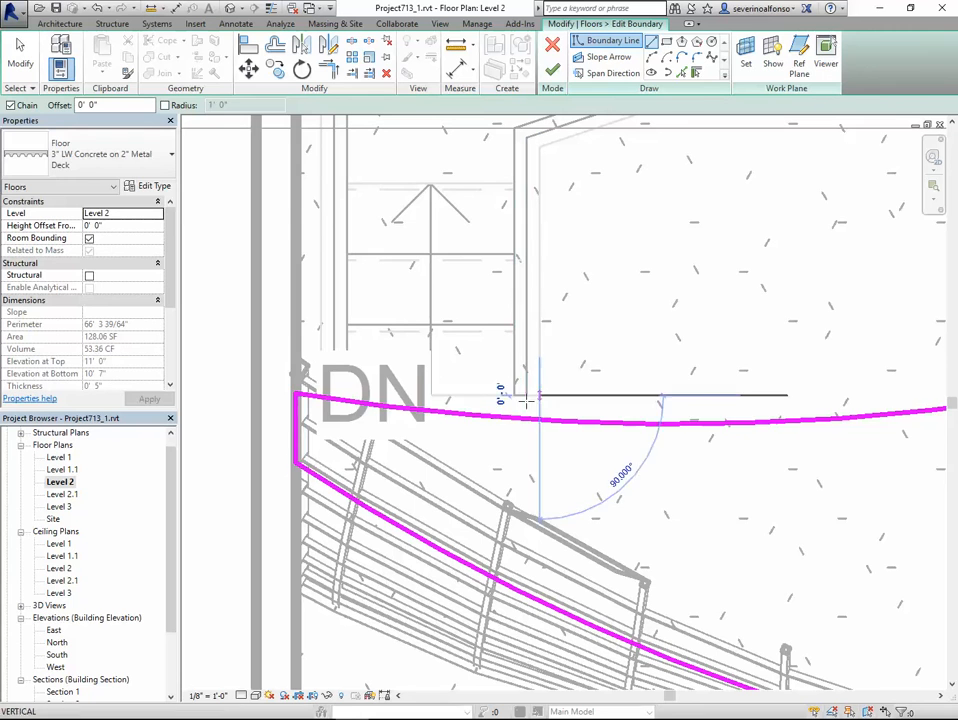
click(289, 396)
key(Escape)
key(Escape)
key(Escape)
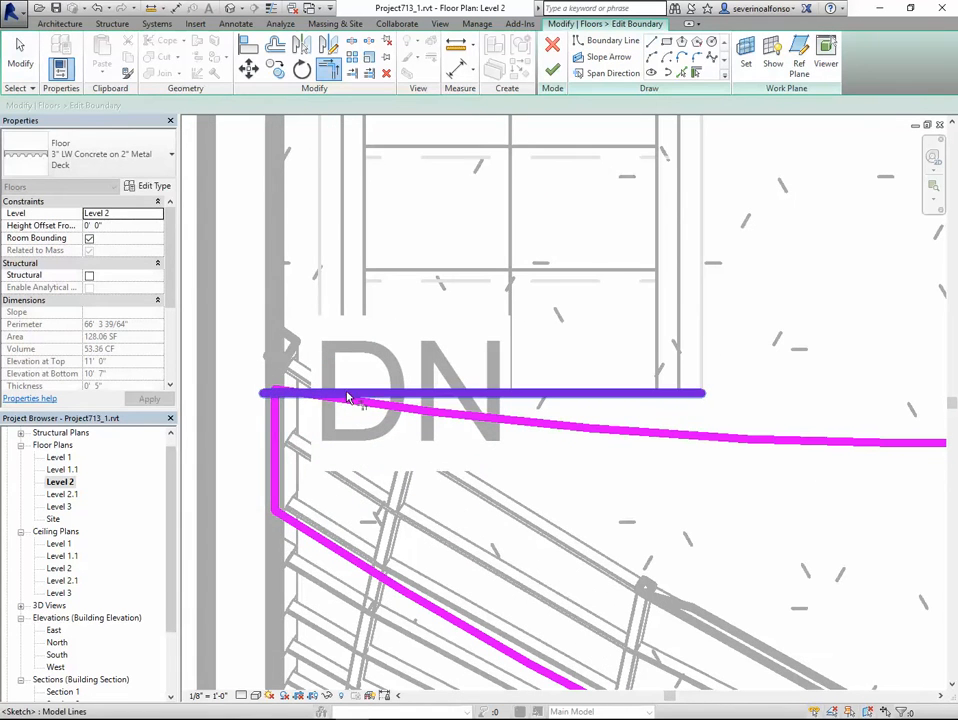
Trim the wall-side edge to the straight line, pull the curved edge's endpoint to the line's other end, and finish the Level 2 floor.
click(519, 435)
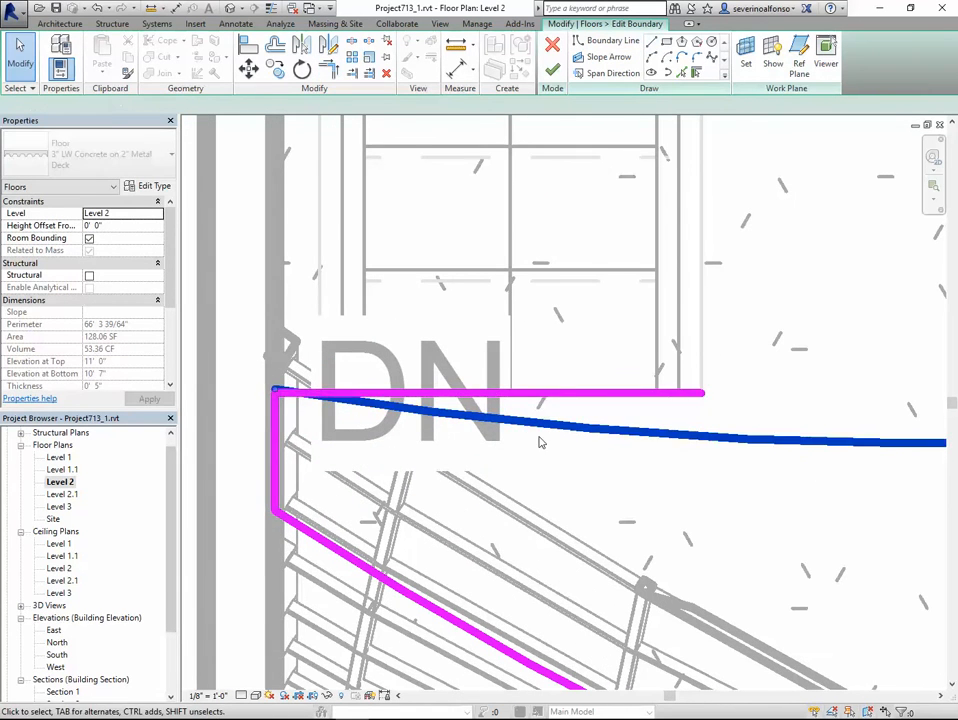
scroll(502, 457, down, 3)
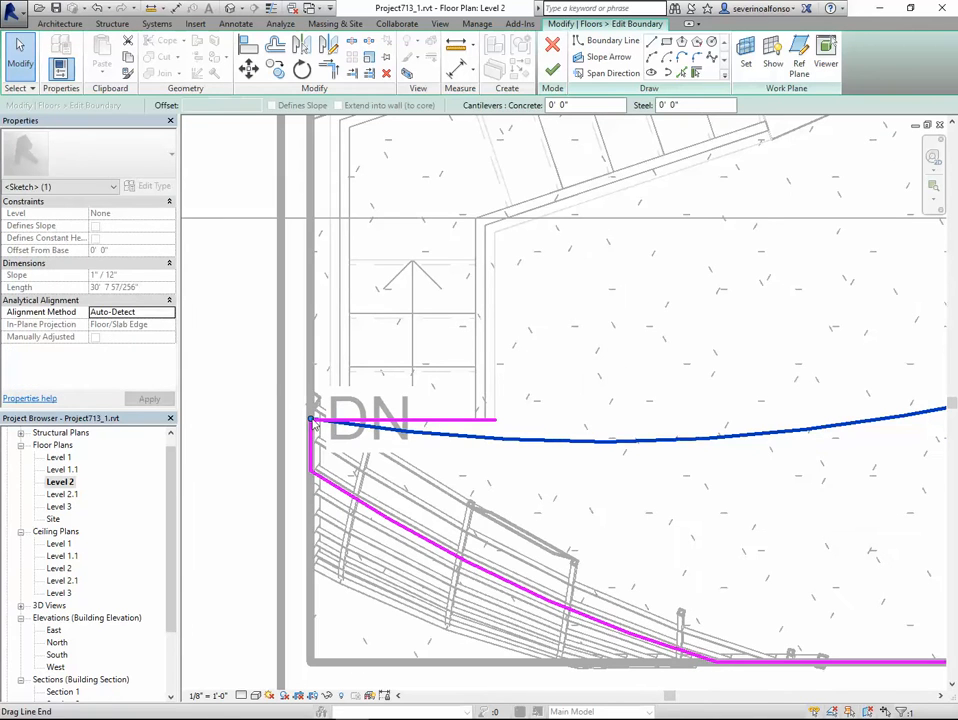
drag(430, 422, 496, 422)
scroll(507, 435, down, 4)
scroll(676, 483, down, 1)
middle_drag(678, 484, 496, 478)
click(496, 478)
scroll(502, 472, down, 2)
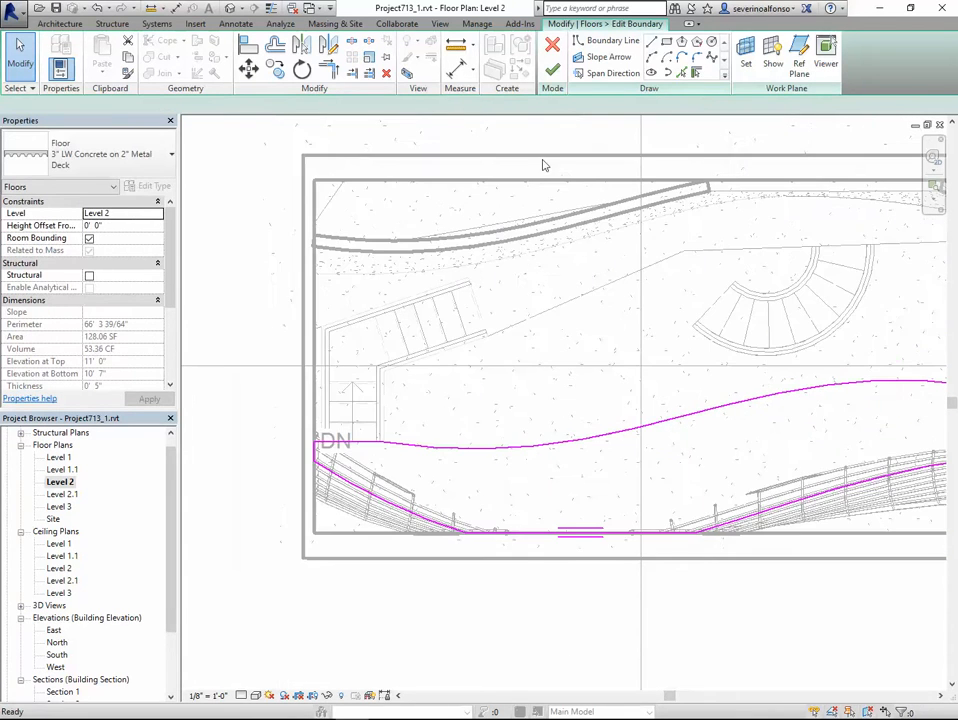
click(553, 70)
key(Escape)
Open the 3D view and change the landing stair's outer railing type to Handrail - Pipe.
scroll(558, 403, down, 2)
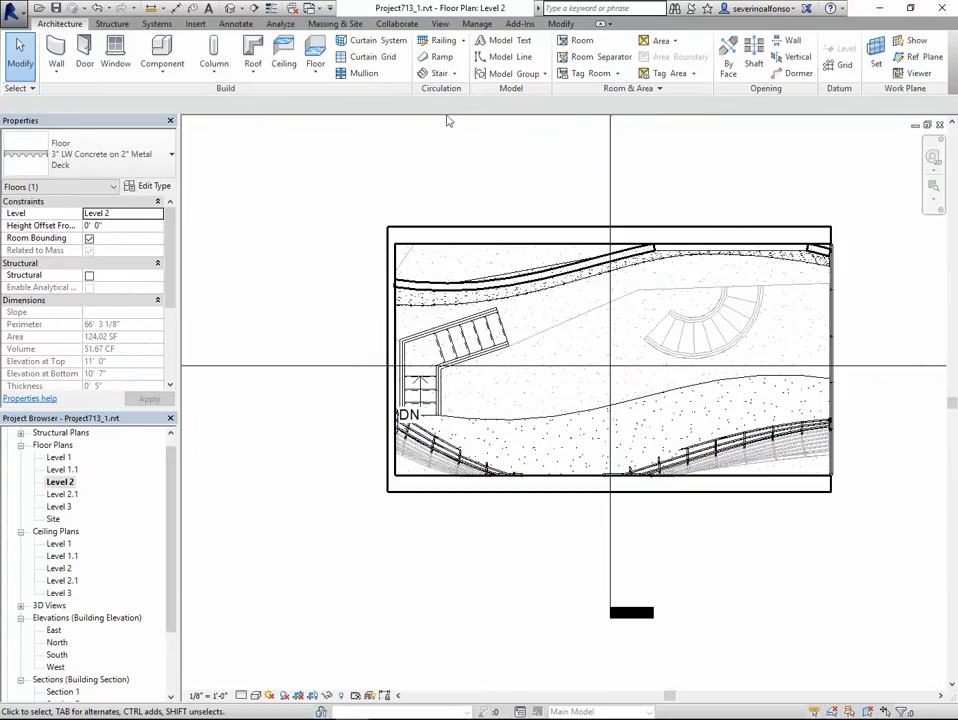
click(231, 9)
shift+middle_drag(504, 469, 631, 551)
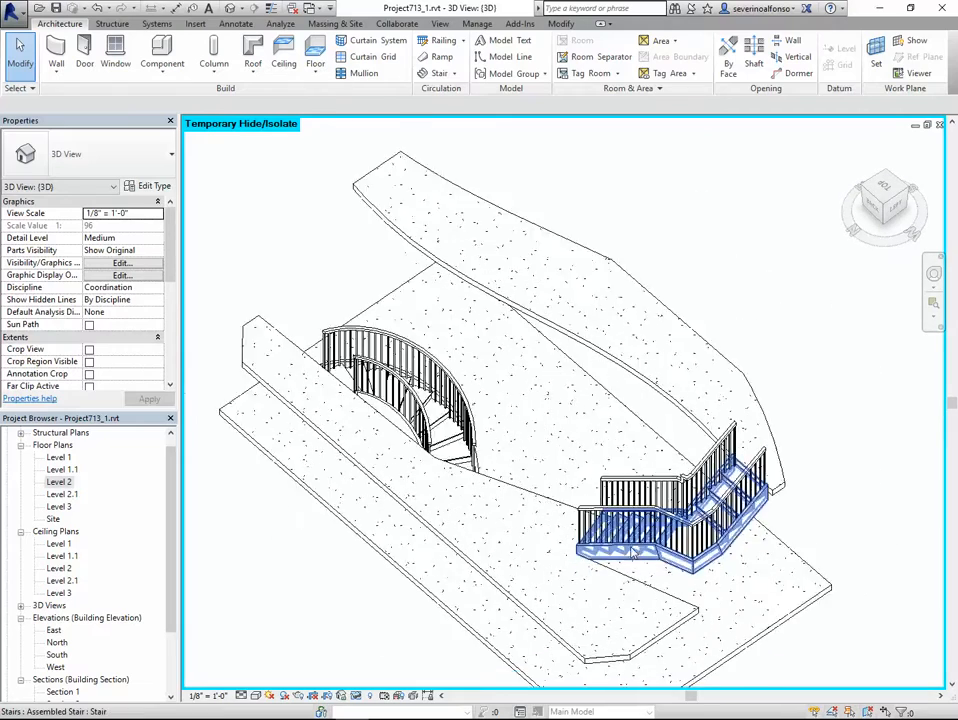
scroll(631, 549, up, 1)
middle_drag(611, 460, 528, 343)
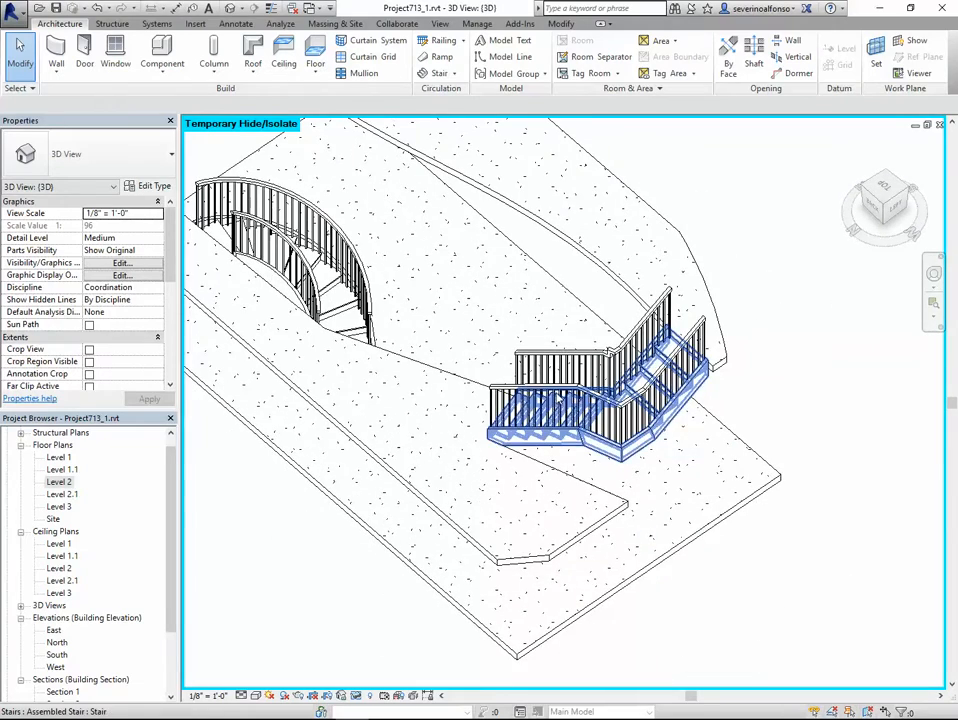
click(548, 396)
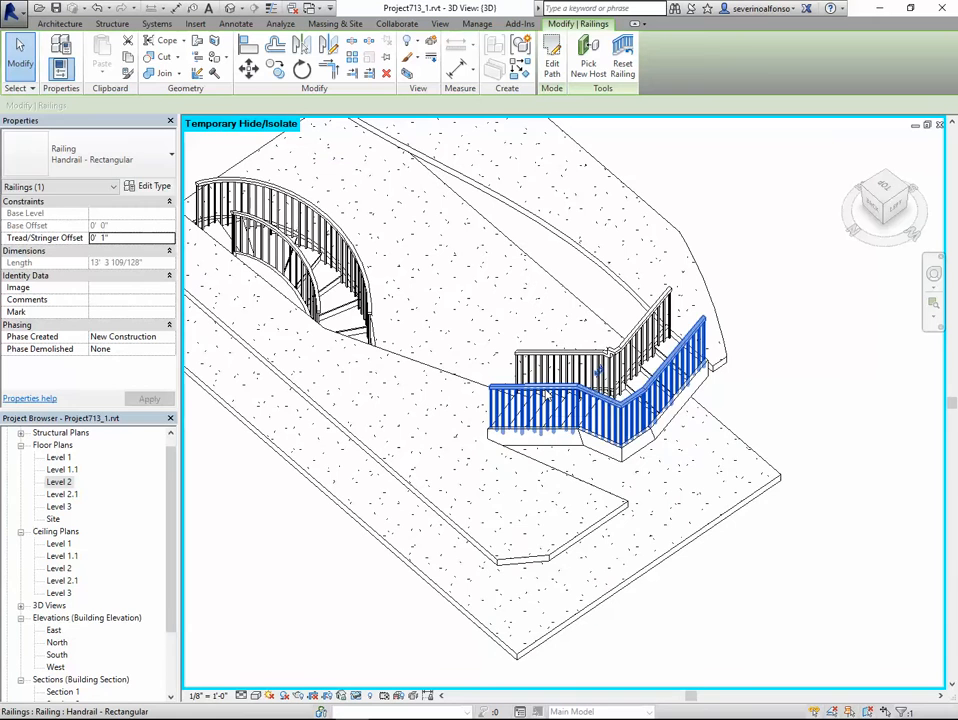
click(90, 154)
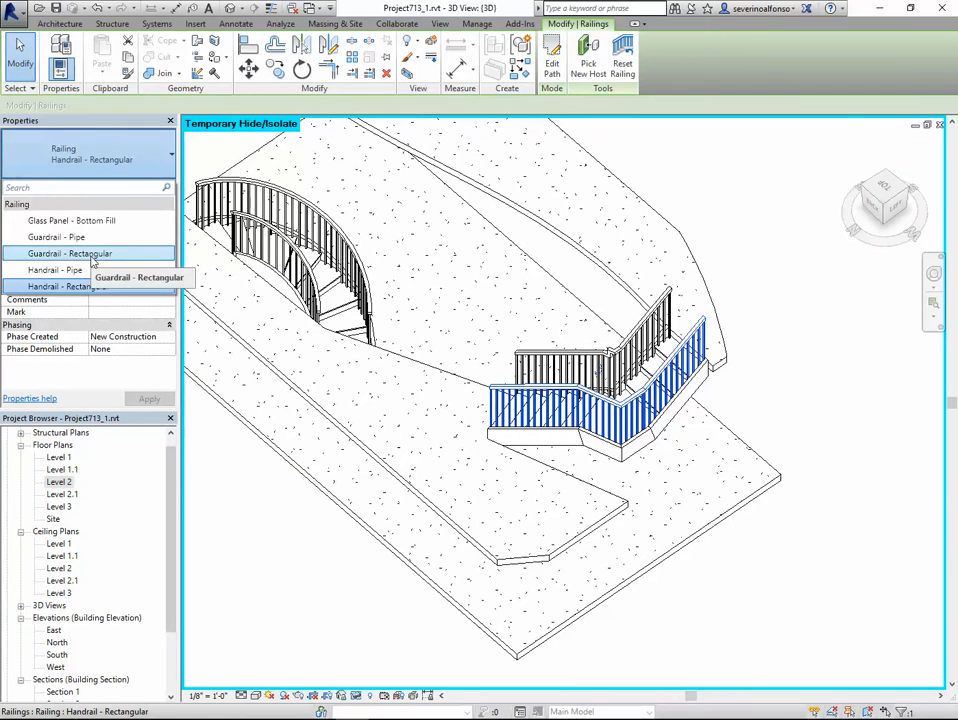
click(92, 155)
click(60, 270)
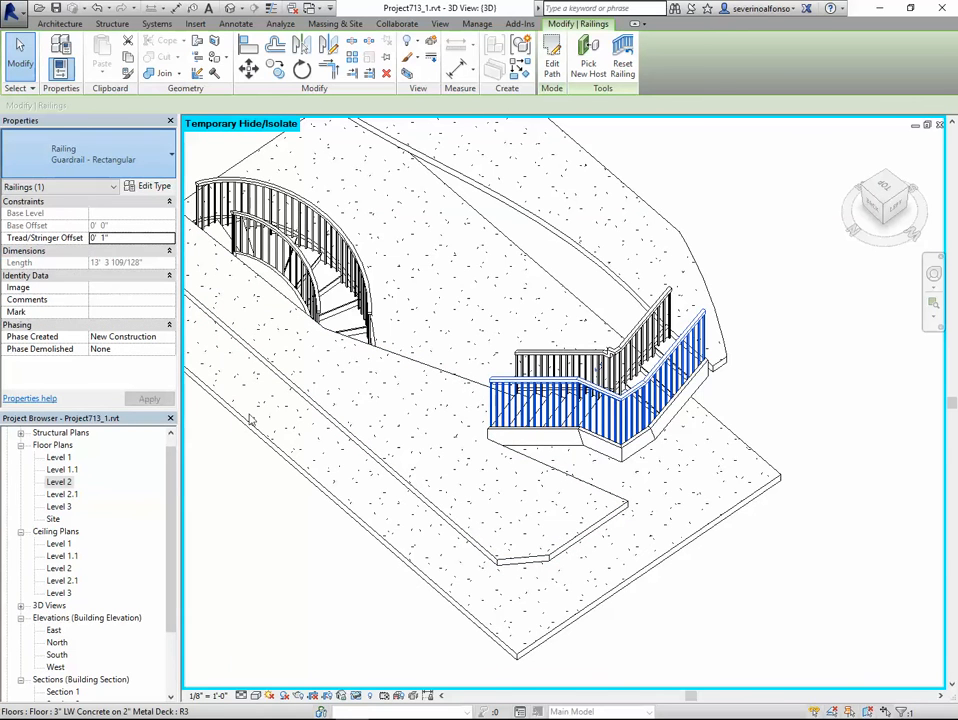
Change the landing stair's inner railing type to Glass Panel - Bottom Fill.
click(534, 364)
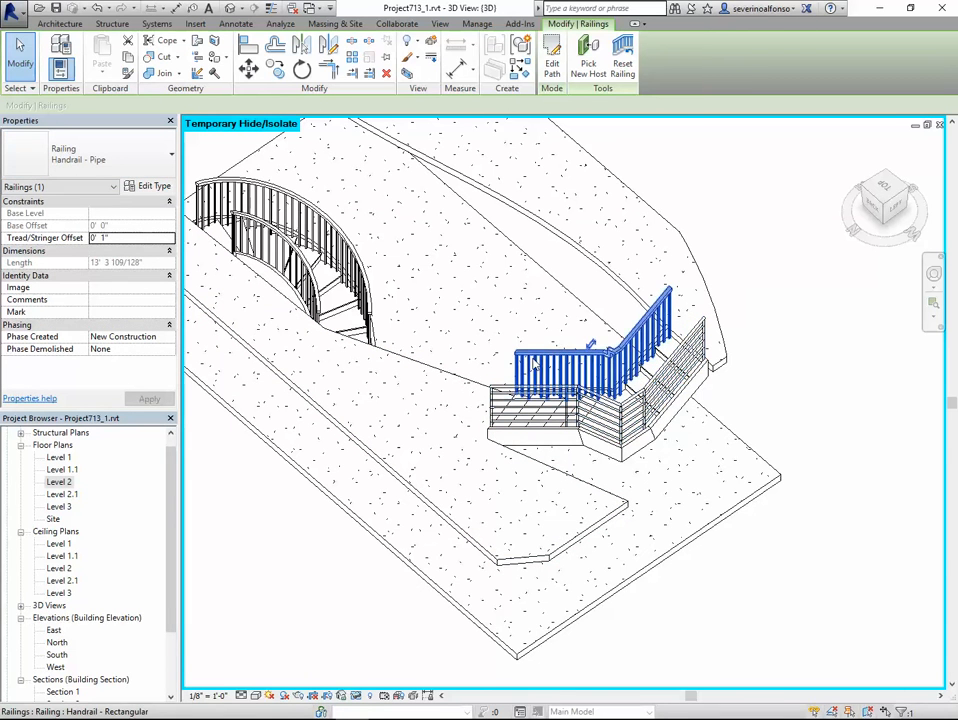
click(110, 158)
click(76, 228)
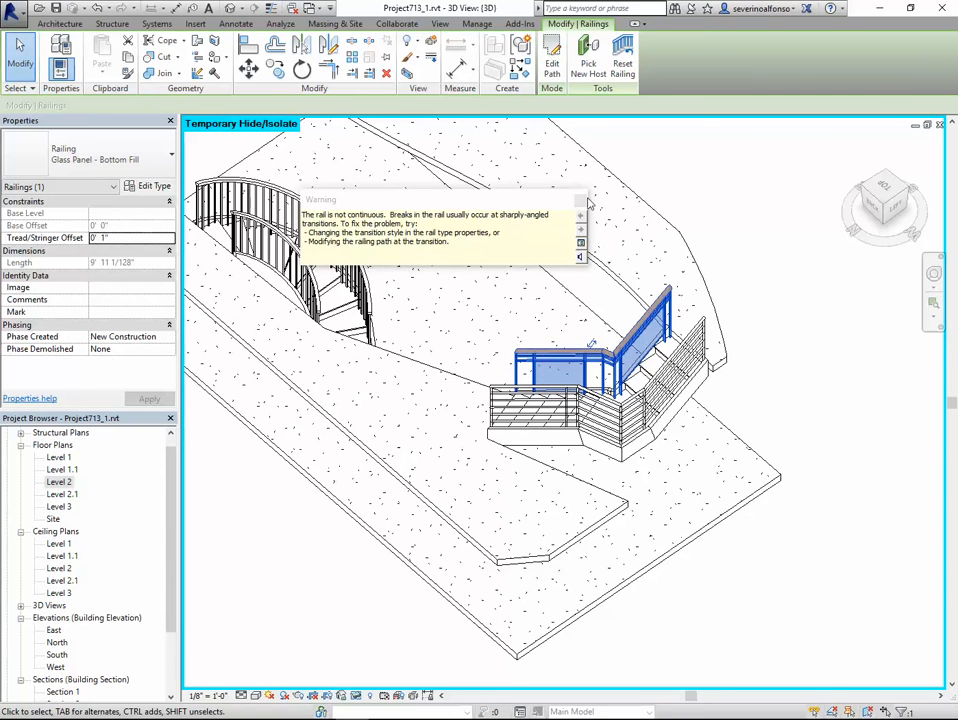
click(583, 201)
click(757, 239)
Change both the outer and inner railings of the spiral stair to Handrail - Pipe.
middle_drag(372, 299, 493, 398)
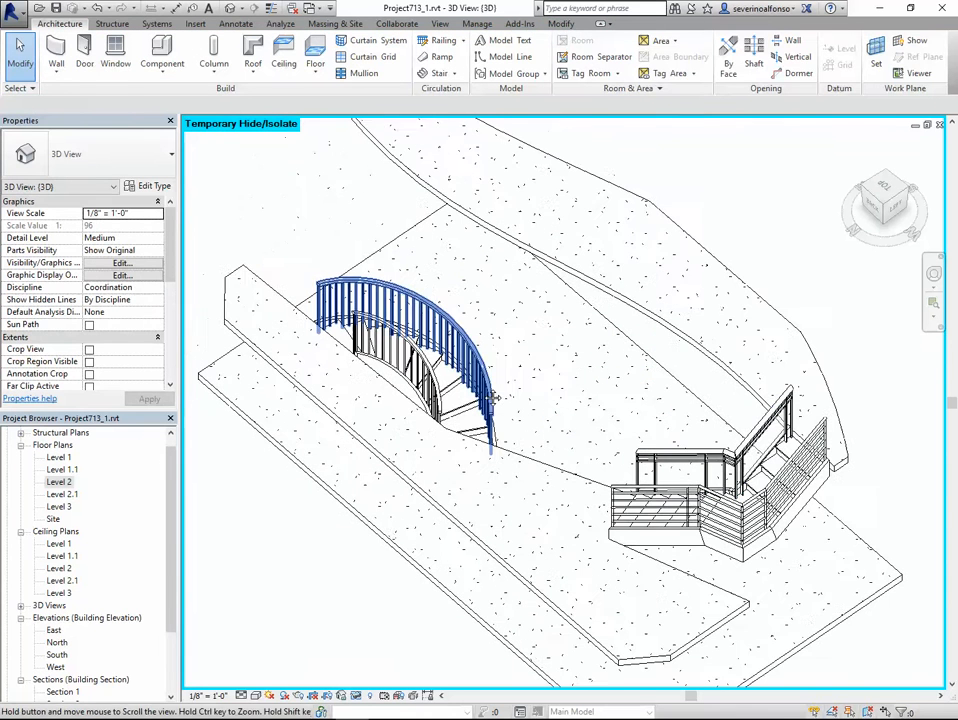
click(493, 398)
click(110, 155)
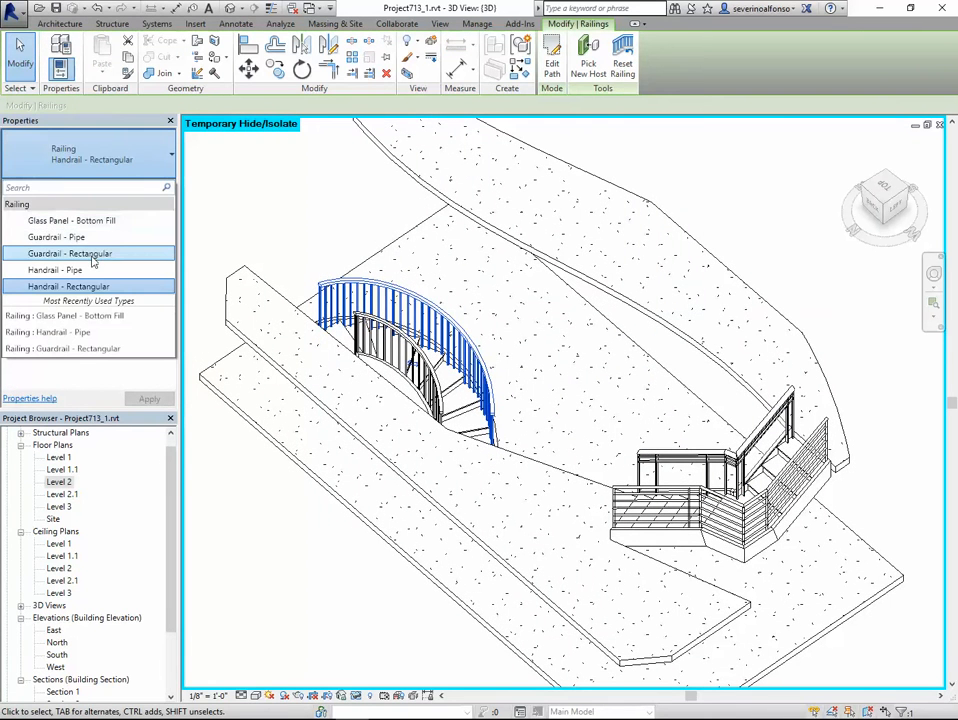
click(70, 270)
click(336, 350)
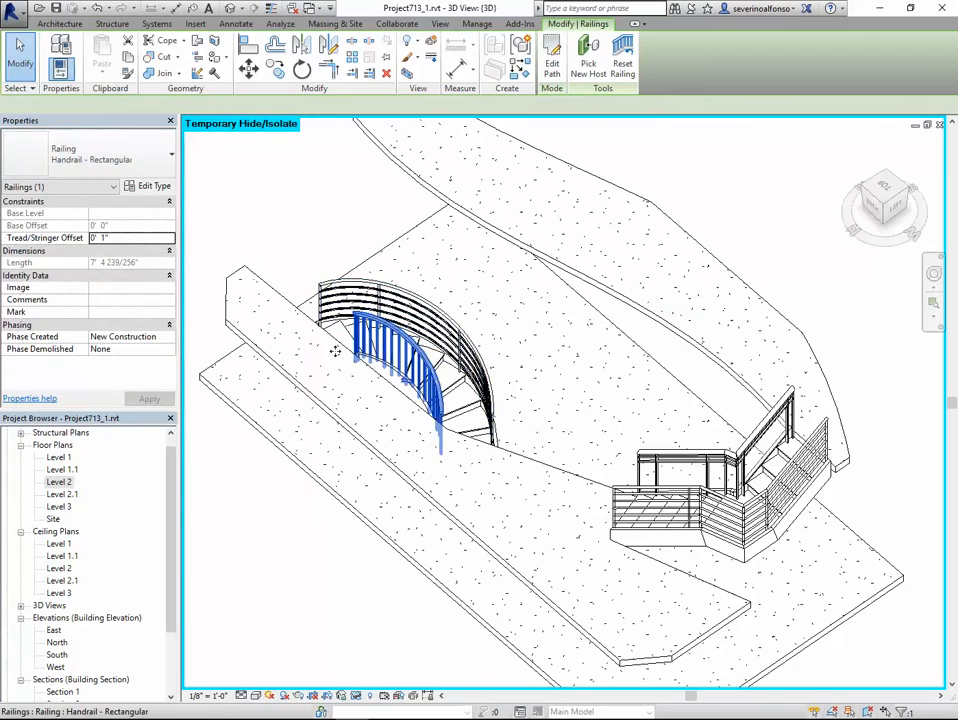
click(110, 155)
click(107, 284)
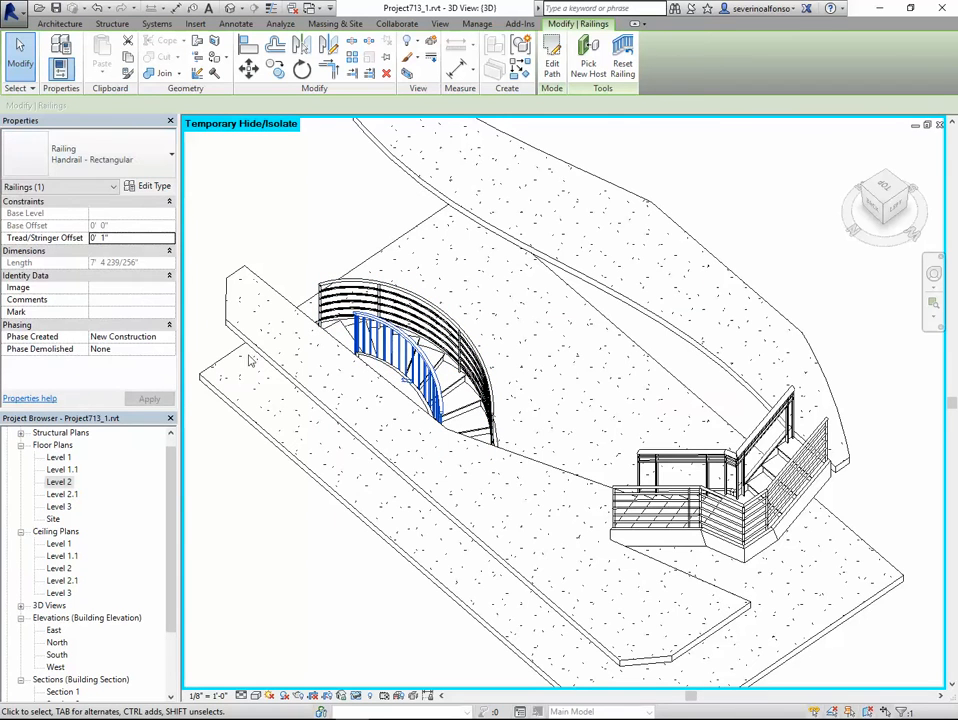
key(Escape)
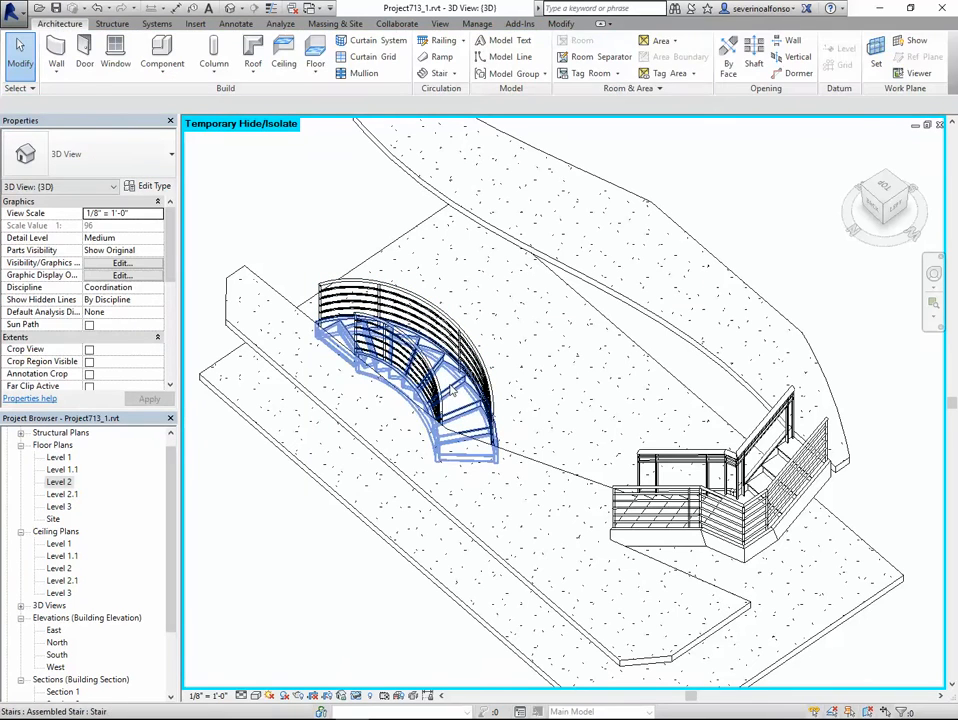
Change the spiral stair from the assembled type to the cast-in-place Monolithic Stair type.
click(452, 393)
shift+middle_drag(304, 403, 274, 412)
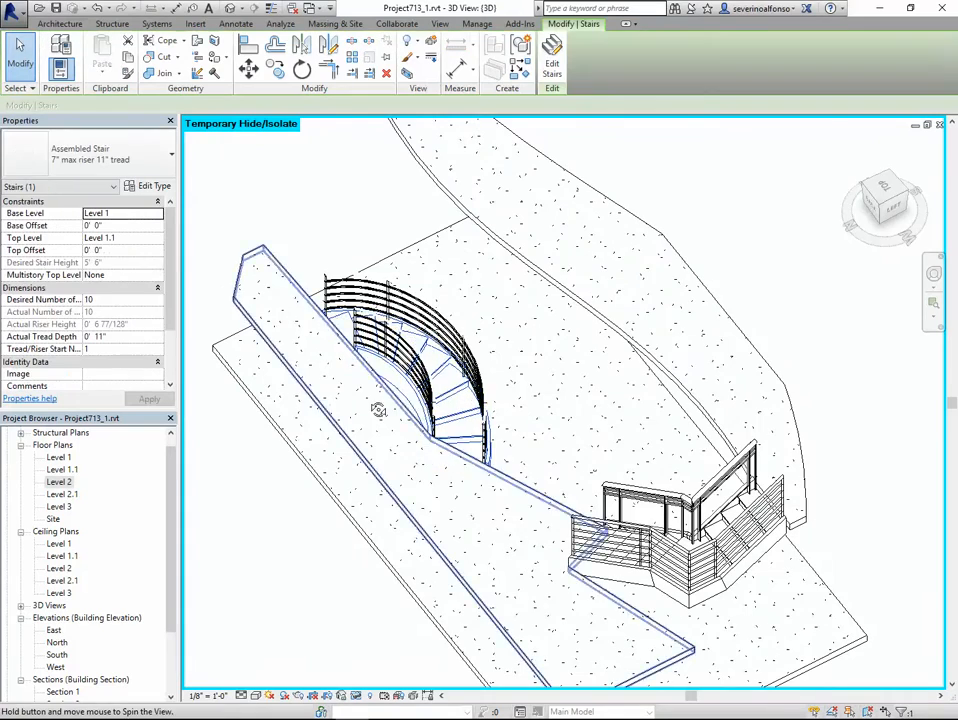
shift+middle_drag(376, 406, 791, 252)
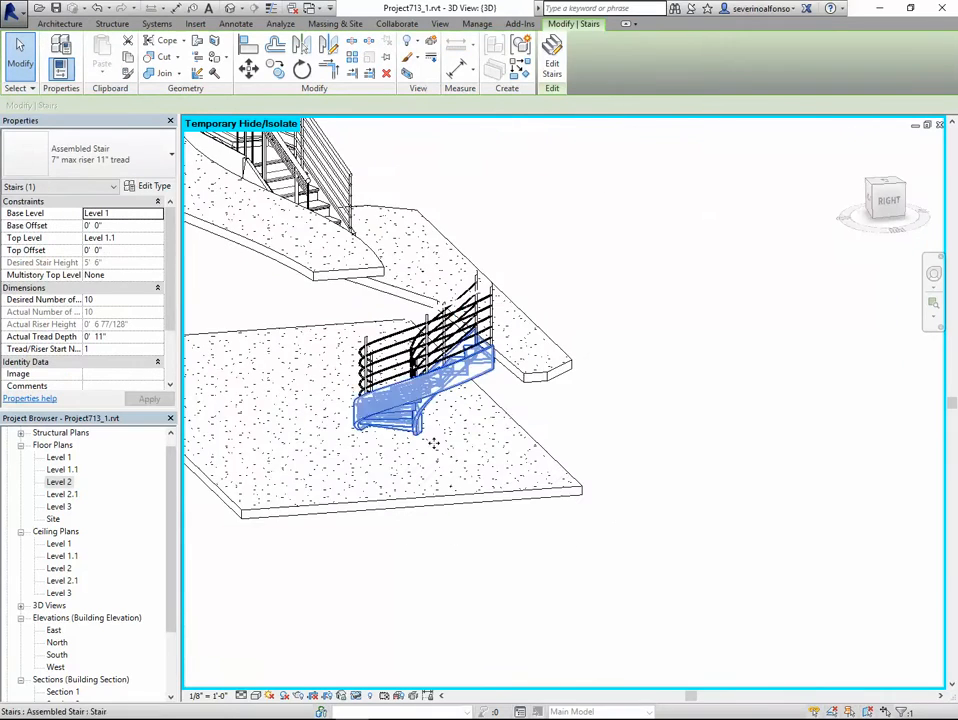
click(108, 160)
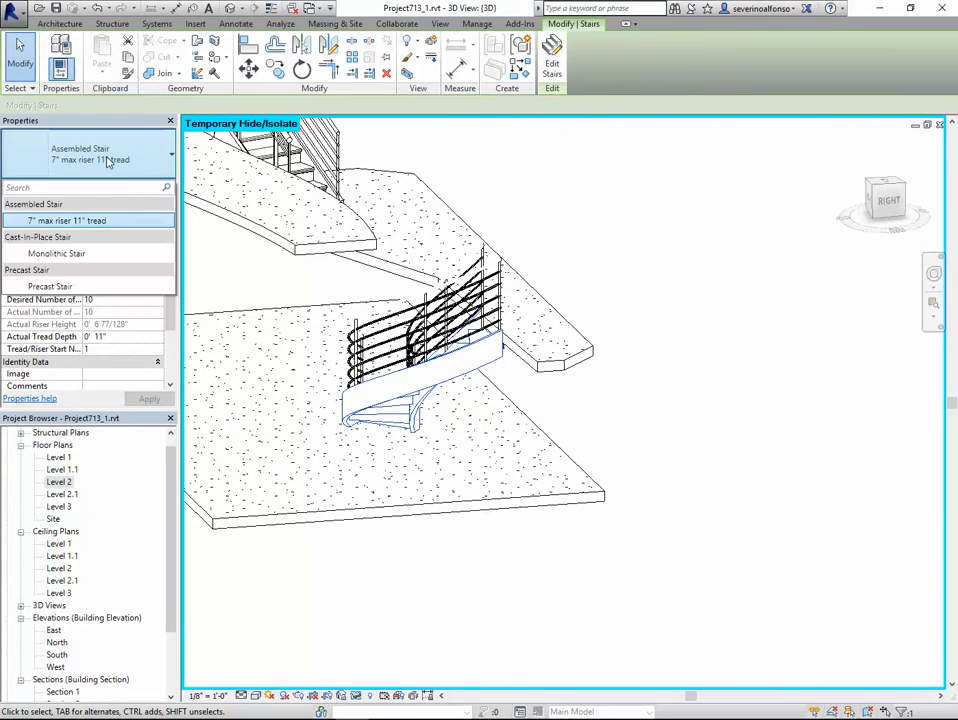
click(62, 256)
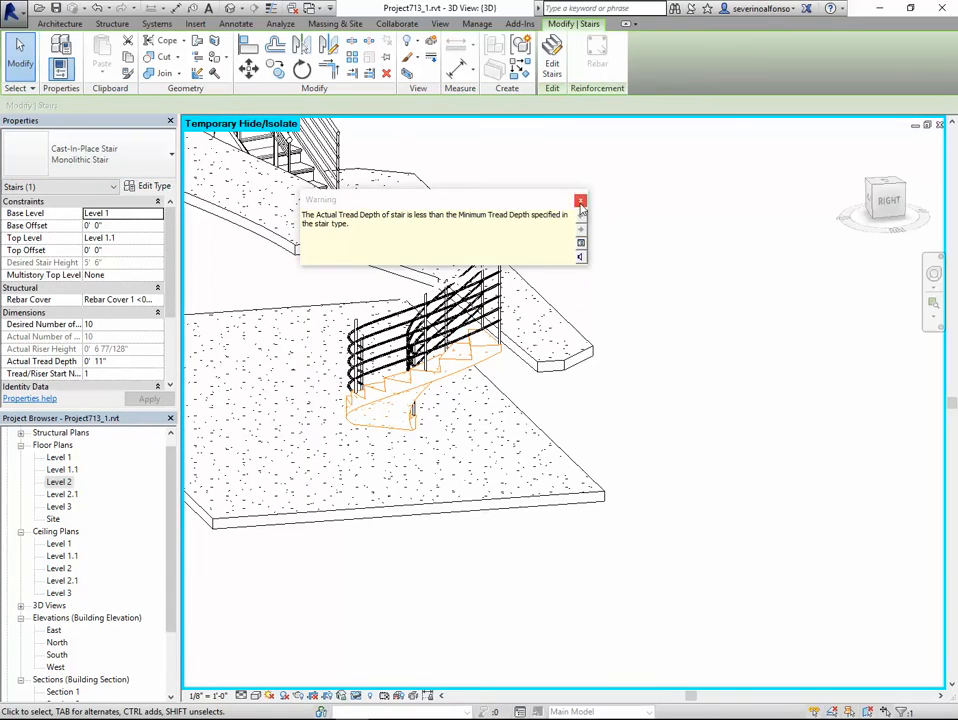
click(580, 202)
key(Escape)
Change the landing stair between Level 1.1 and Level 2 to the Precast Stair type.
shift+middle_drag(652, 353, 300, 321)
shift+middle_drag(688, 347, 783, 368)
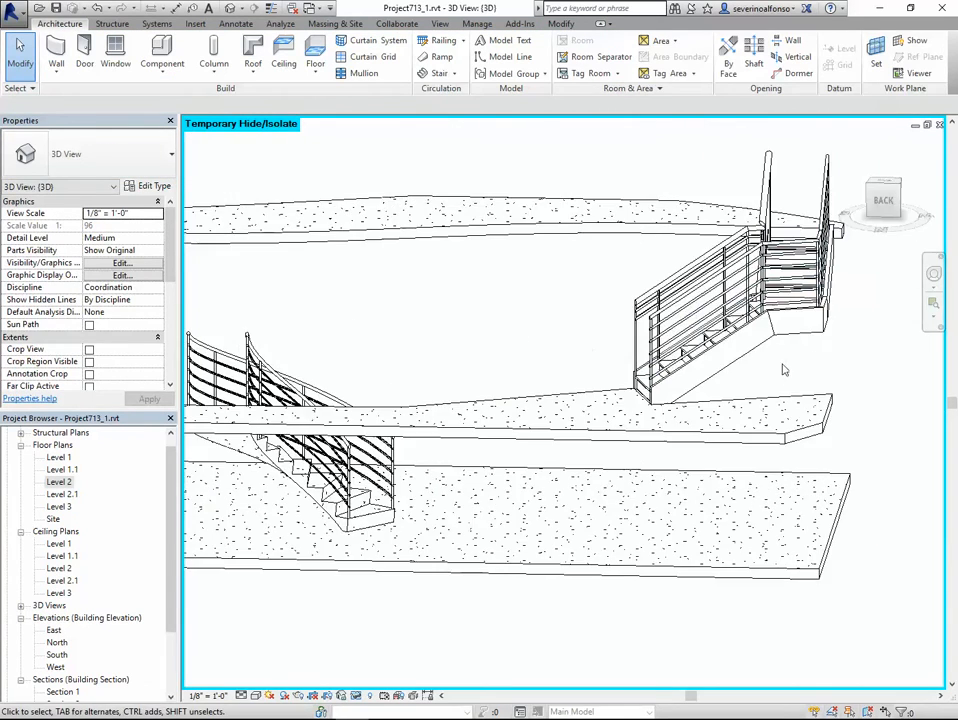
click(763, 353)
click(103, 160)
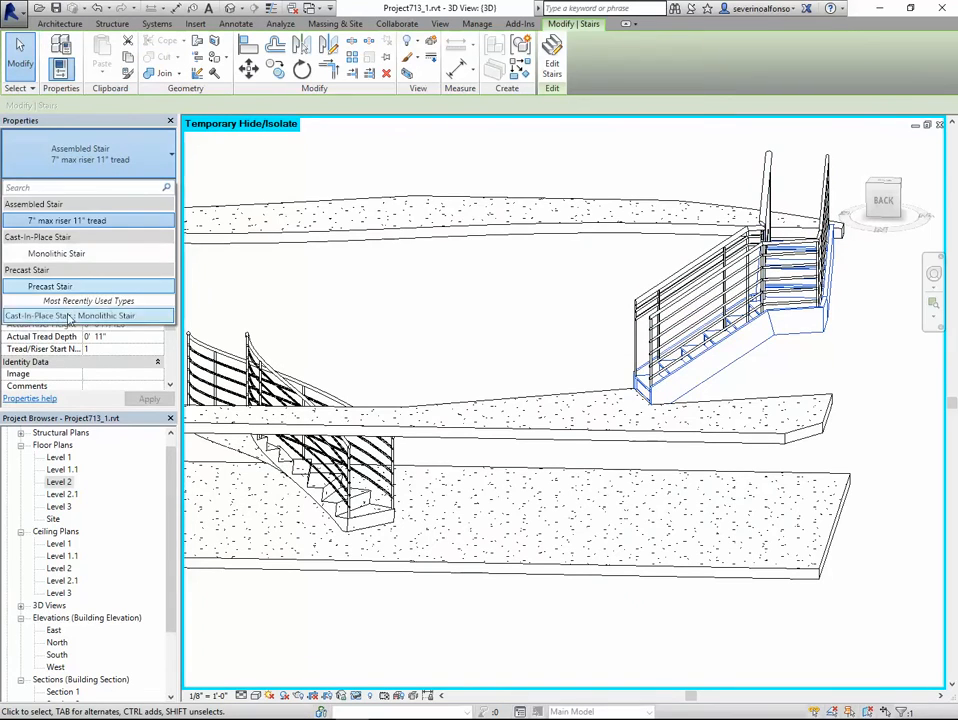
click(55, 287)
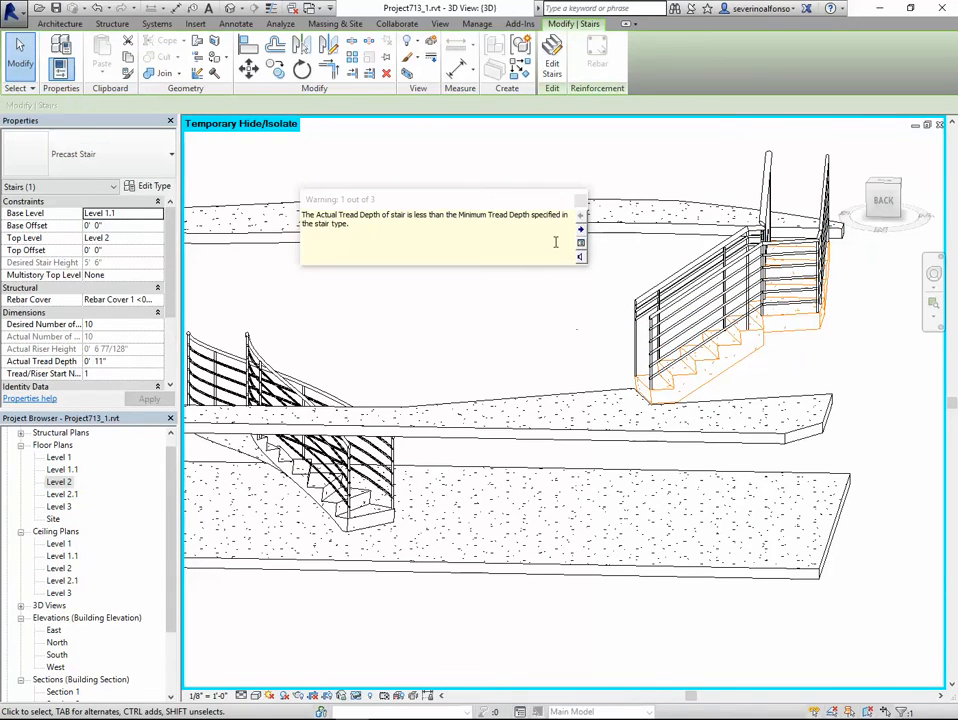
click(581, 201)
shift+middle_drag(776, 375, 773, 432)
scroll(773, 432, up, 4)
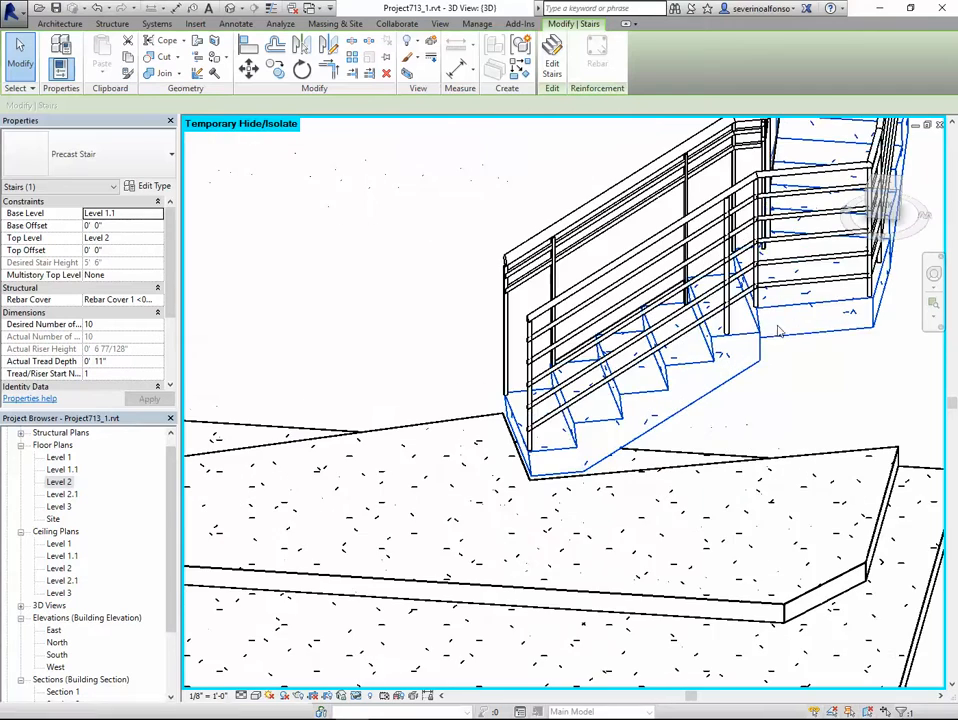
Change the spiral stair's type to Precast Stair and deselect it.
scroll(770, 425, down, 3)
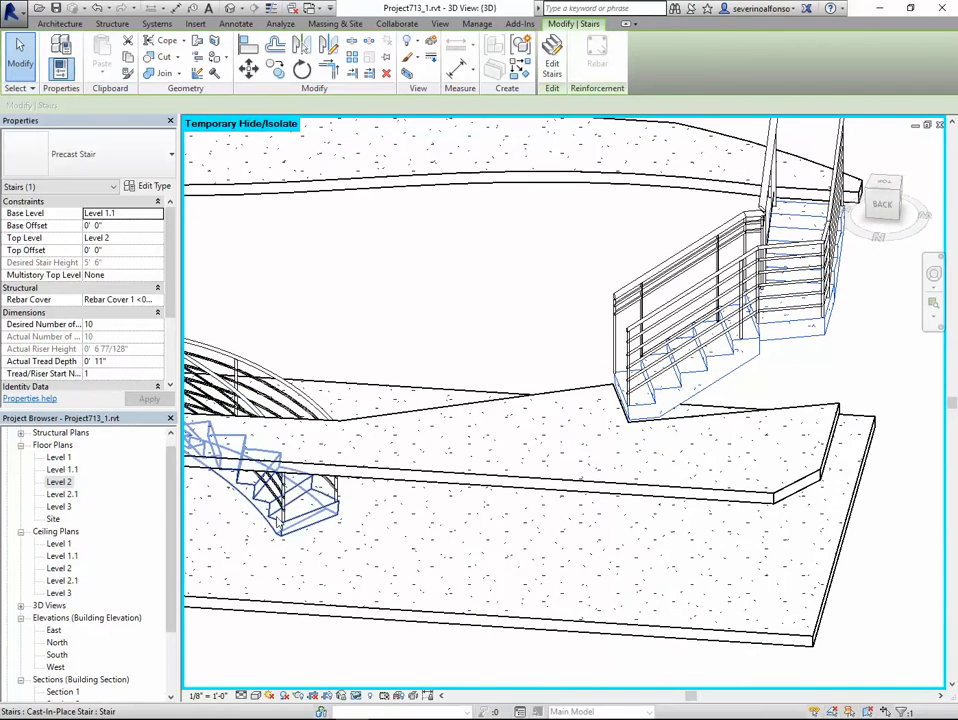
click(275, 514)
click(119, 162)
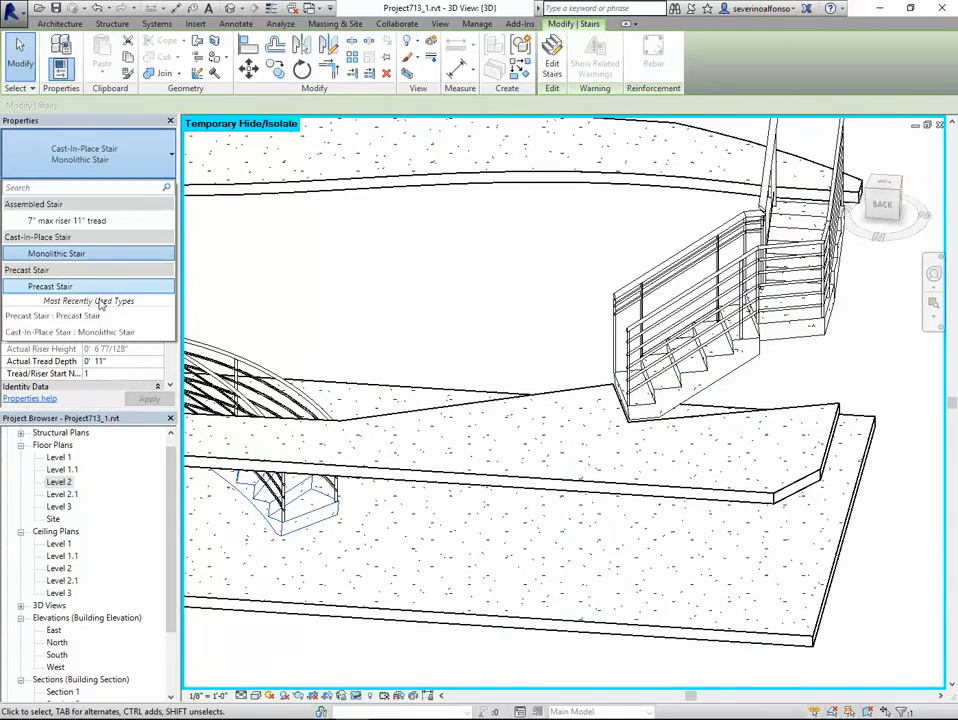
click(93, 288)
click(400, 292)
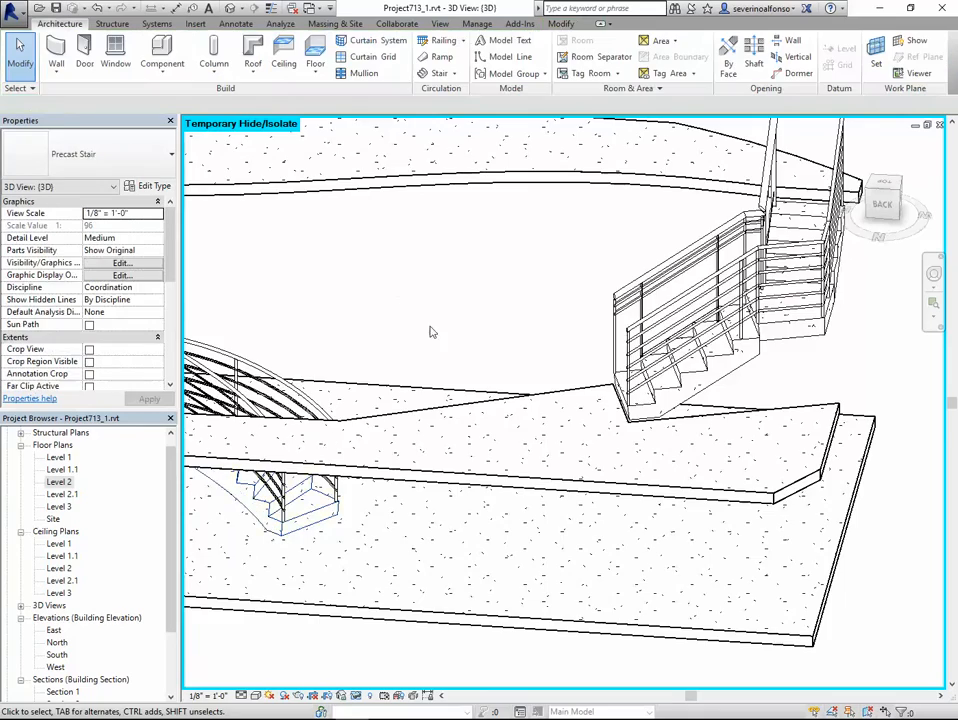
Open the Level 1.1 floor plan and start sketching a new railing path there.
shift+middle_drag(690, 305, 456, 349)
middle_drag(714, 430, 540, 412)
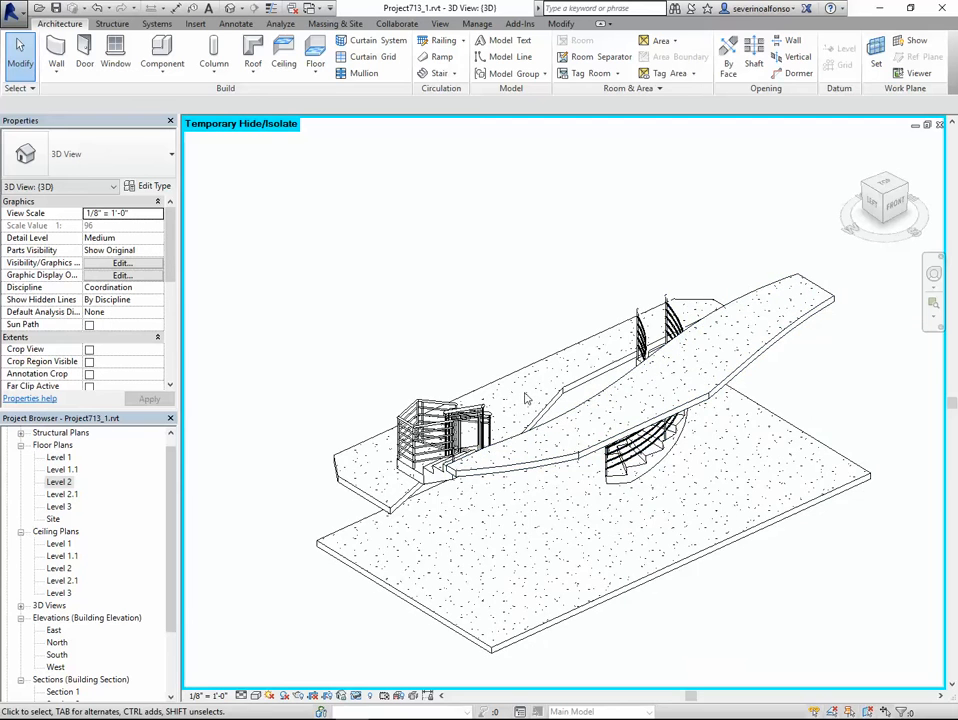
shift+middle_drag(457, 435, 648, 449)
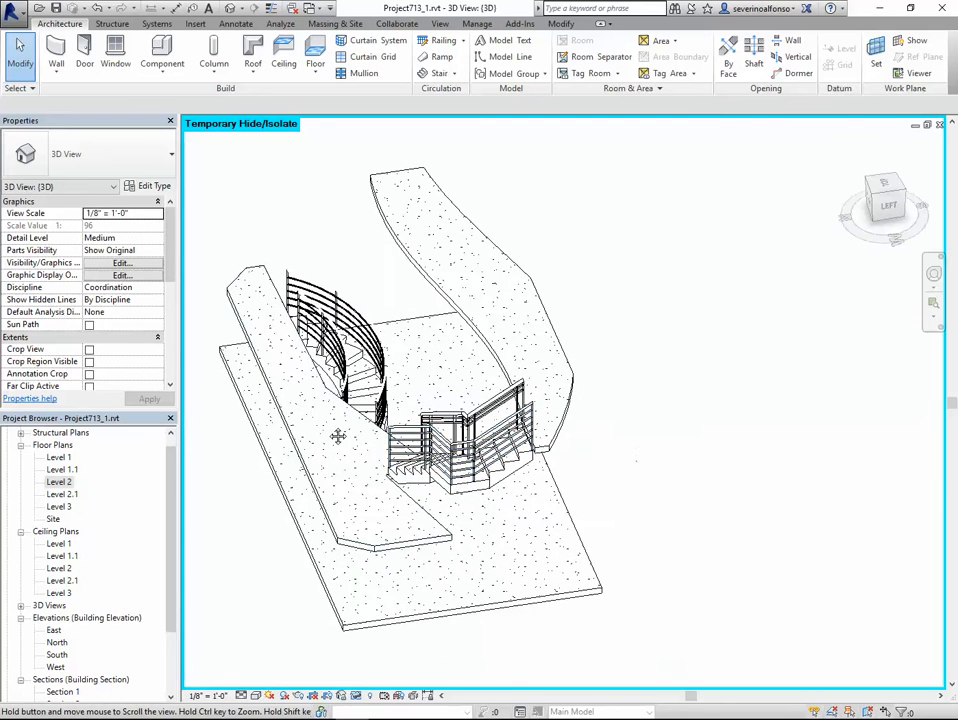
middle_drag(338, 436, 497, 476)
double_click(60, 470)
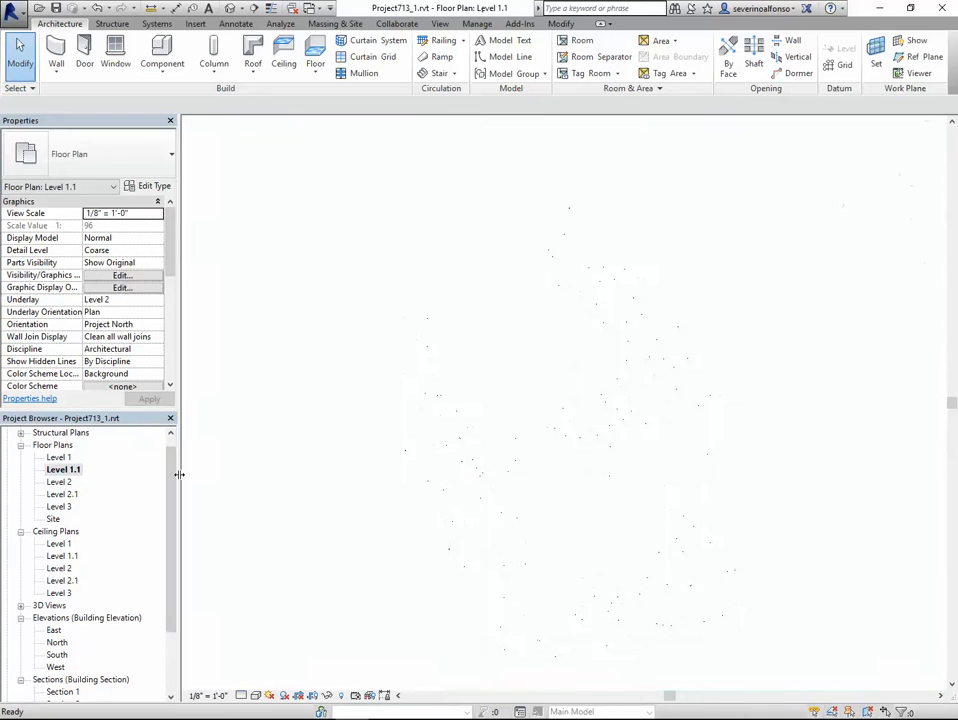
scroll(385, 380, down, 3)
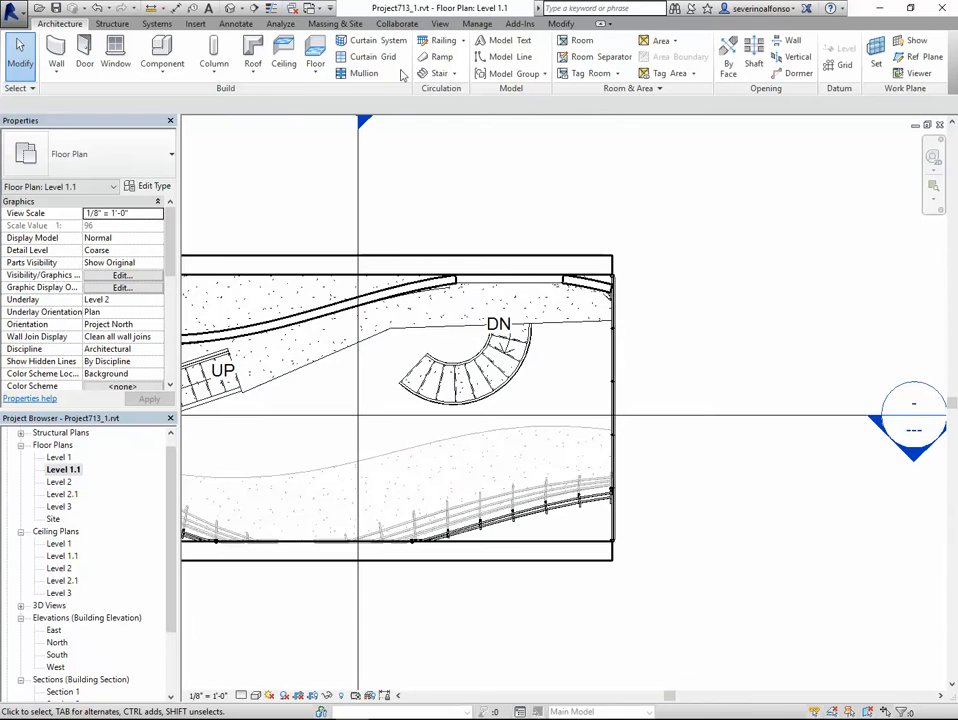
click(441, 40)
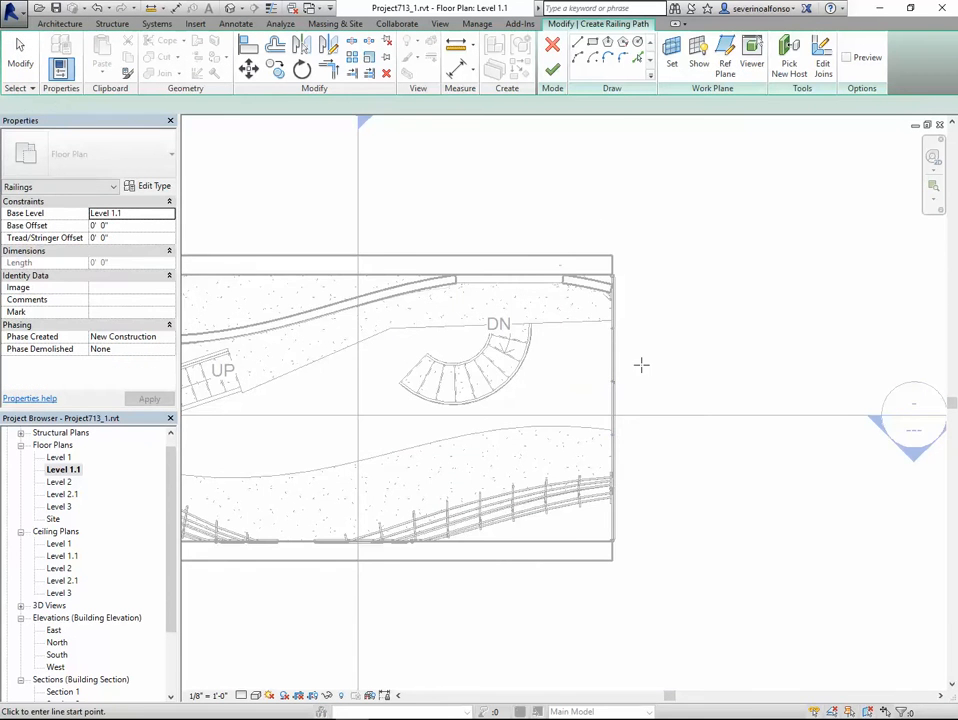
Draw a railing path segment about 6' long along the slab edge from the spiral stair's inner railing end to the slab corner.
scroll(600, 365, up, 3)
scroll(672, 330, up, 2)
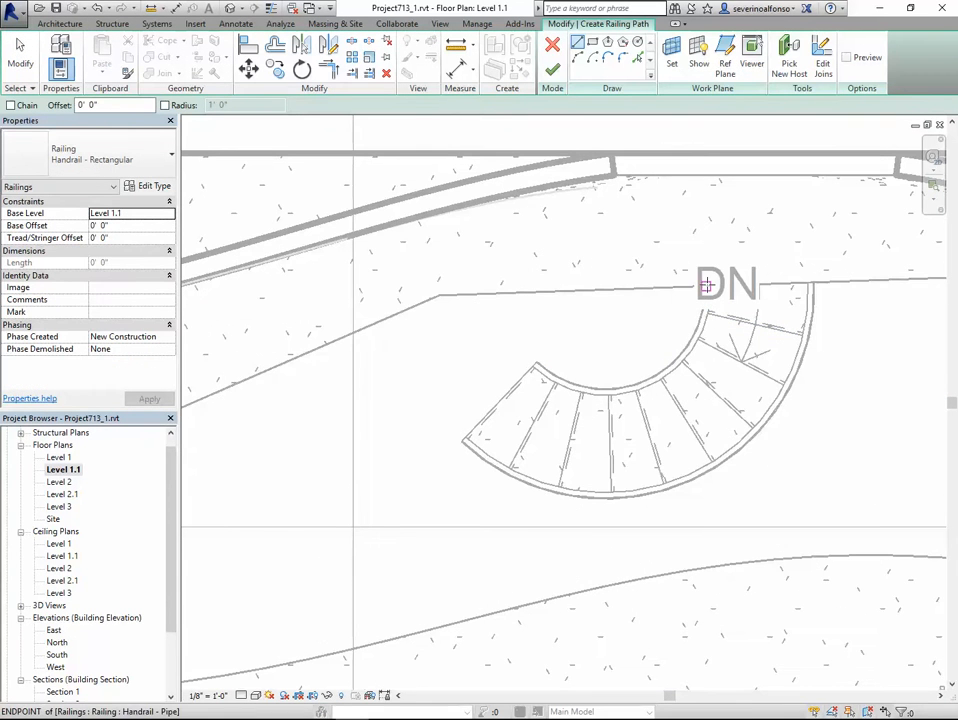
click(434, 290)
scroll(434, 425, down, 2)
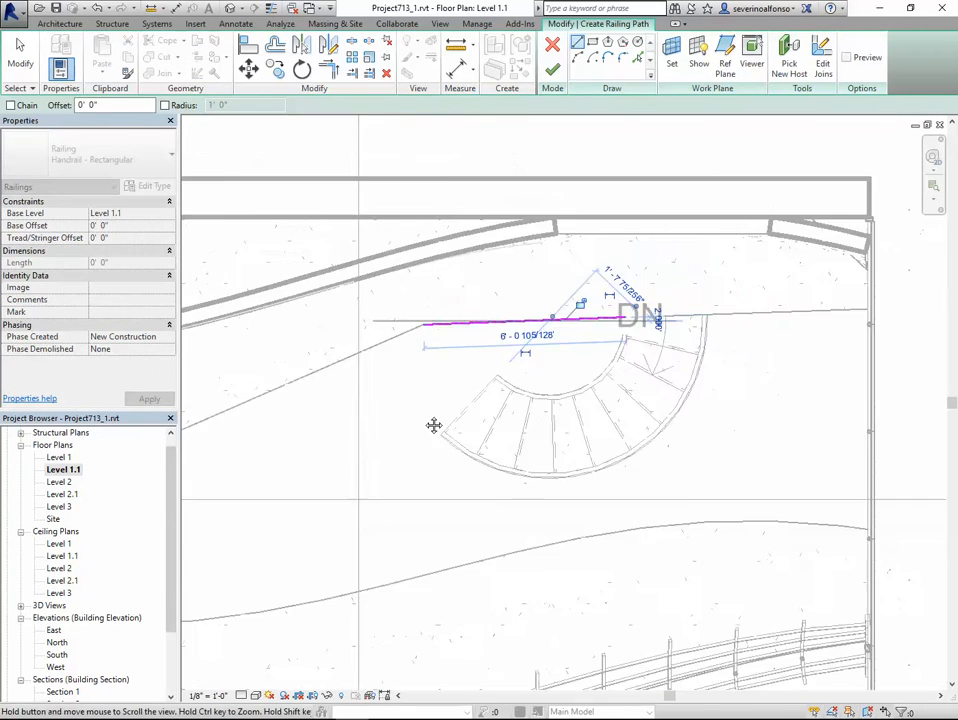
middle_drag(434, 425, 655, 318)
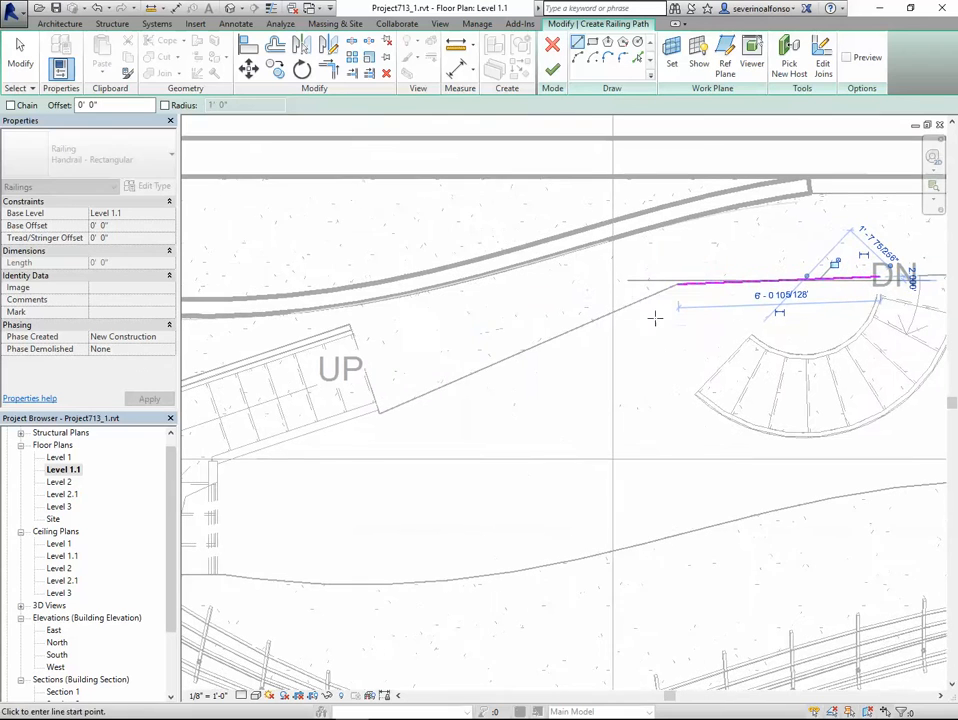
click(378, 413)
click(678, 283)
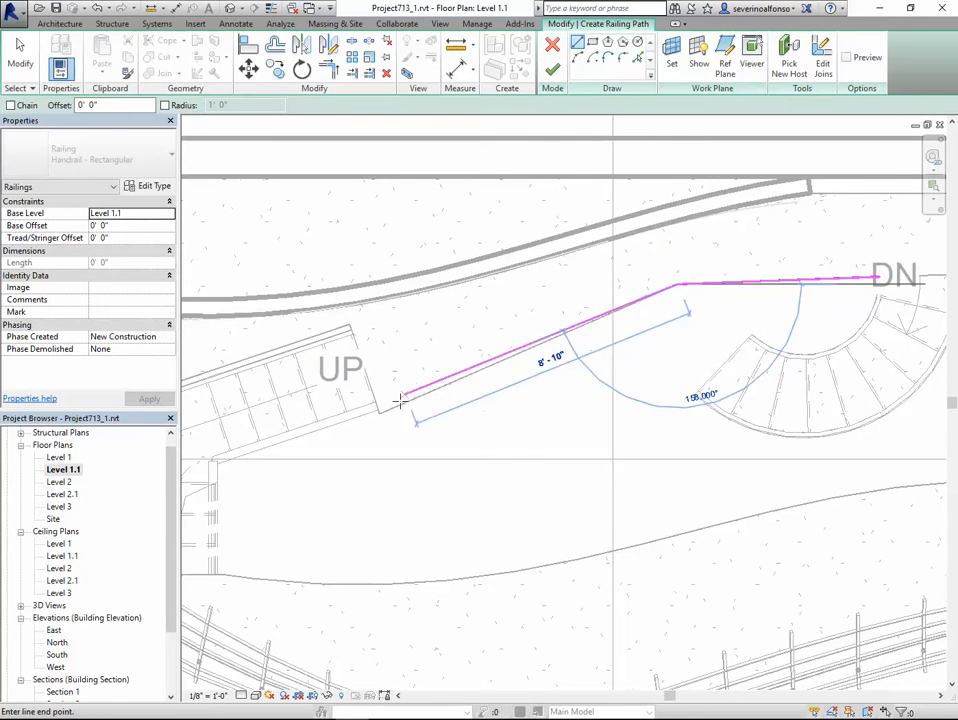
key(Escape)
key(Escape)
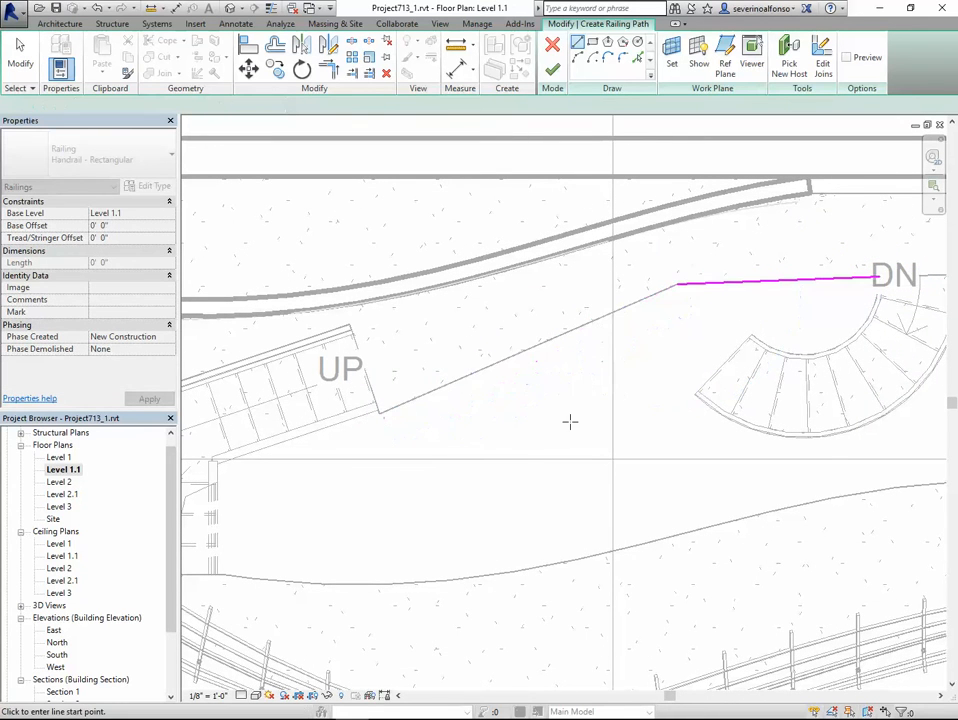
Extend the railing path about 9' 9" along the slab edge from the slab corner to the landing stair, and finish the railing.
scroll(544, 175, up, 1)
middle_drag(544, 175, 261, 151)
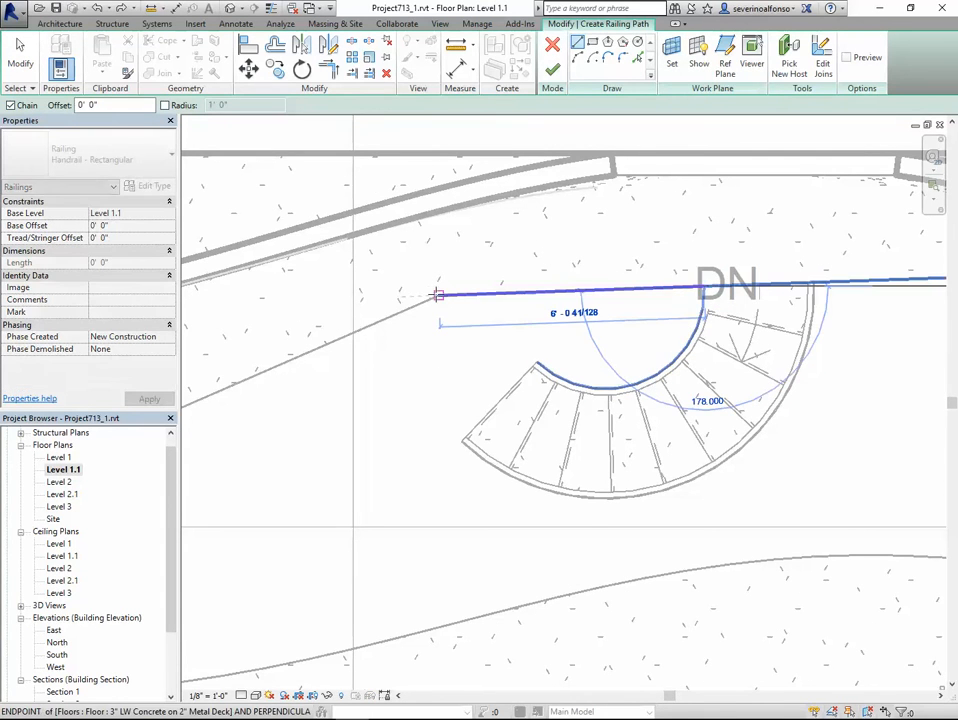
click(438, 295)
middle_drag(411, 357, 697, 334)
click(374, 421)
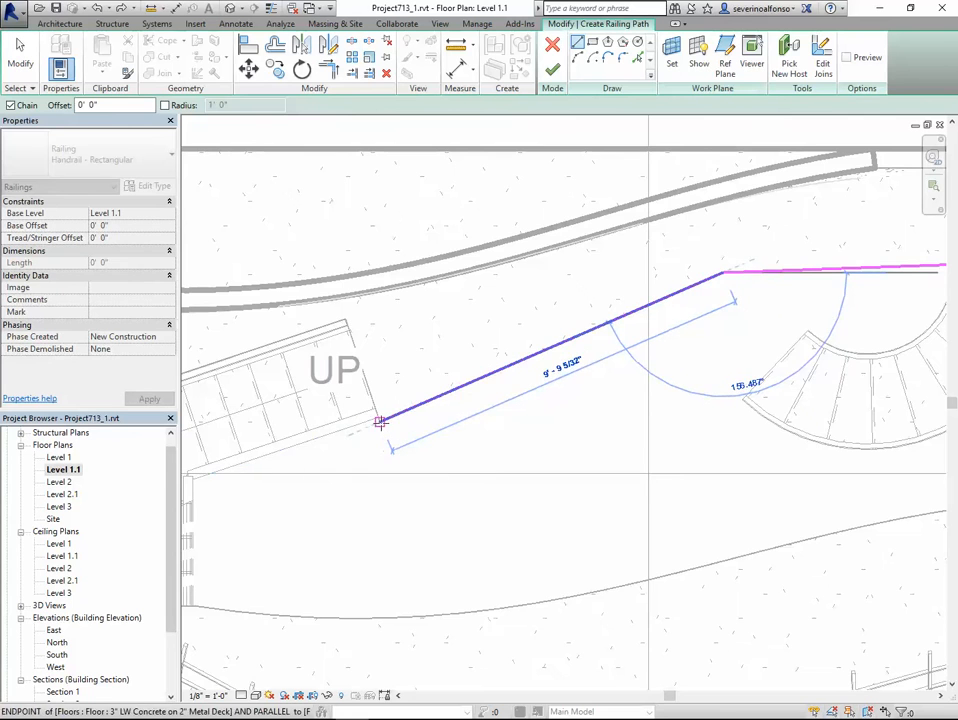
key(Escape)
key(Escape)
scroll(622, 417, down, 2)
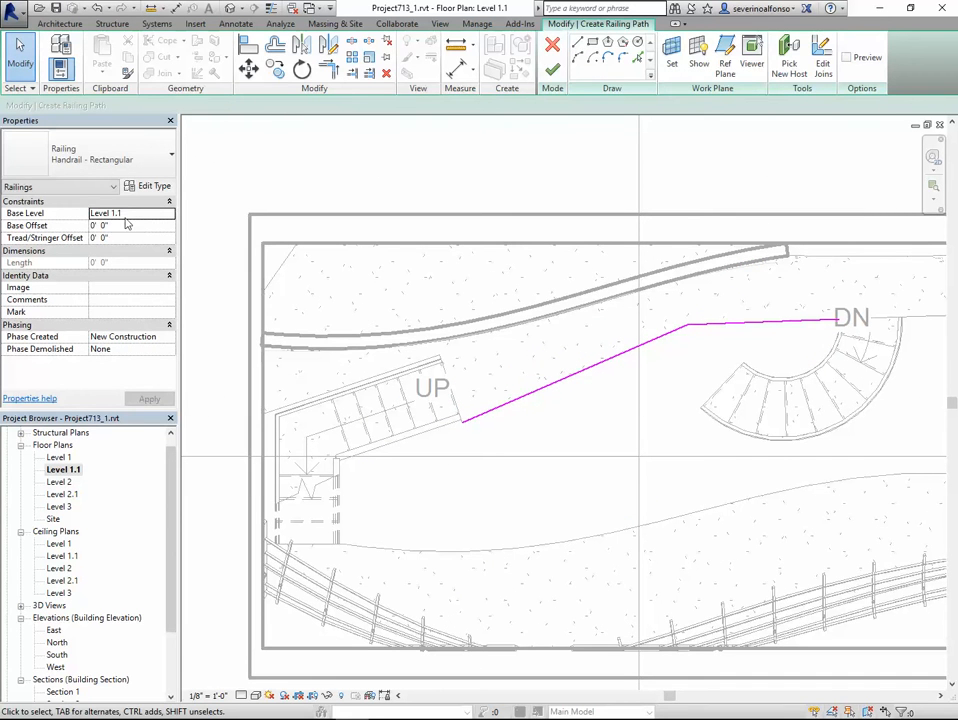
click(553, 70)
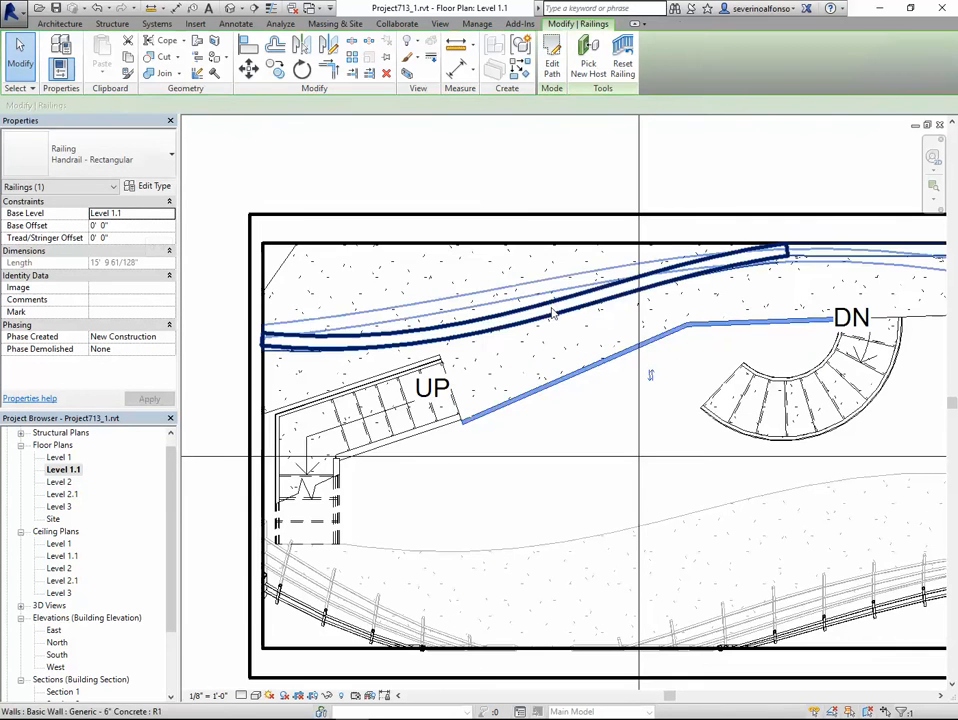
In the 3D view, change the new railing between the spiral and landing stairs to the Handrail - Pipe type and deselect it.
click(229, 8)
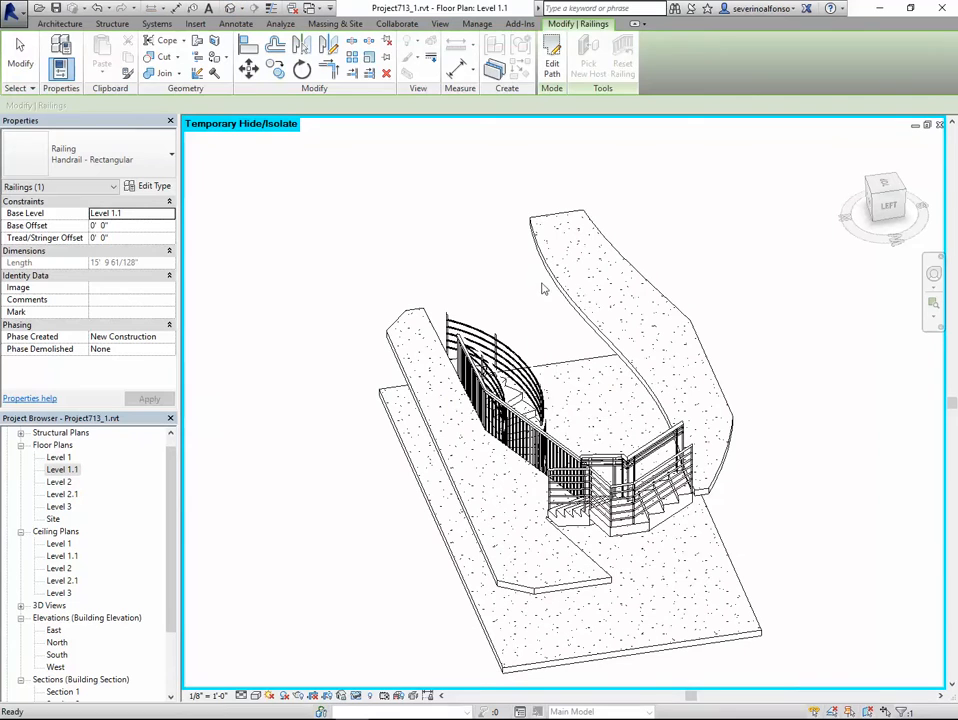
click(520, 420)
click(92, 158)
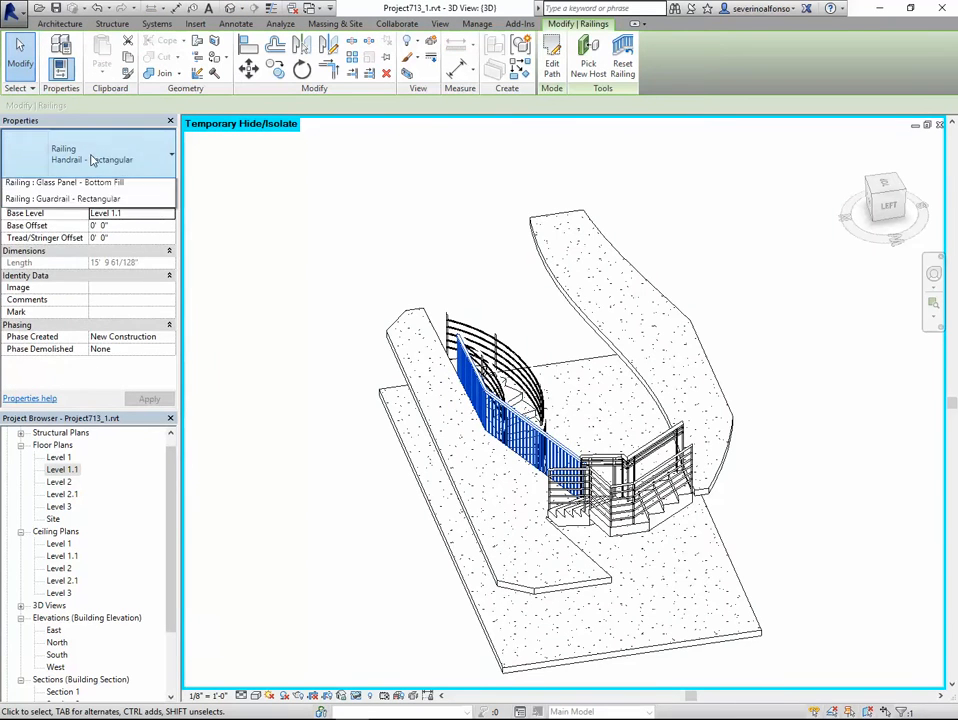
click(75, 269)
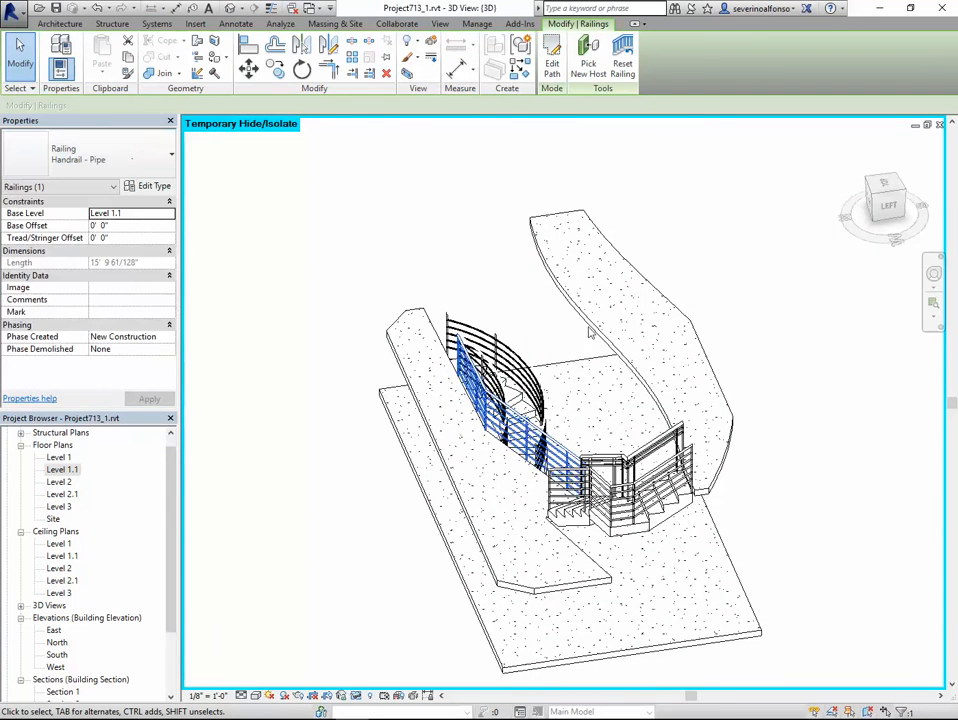
click(761, 342)
shift+middle_drag(761, 342, 610, 360)
On the Level 1.1 plan, create a railing about 7' 5" long beside the landing stair's outer edge, running to the wall.
double_click(62, 470)
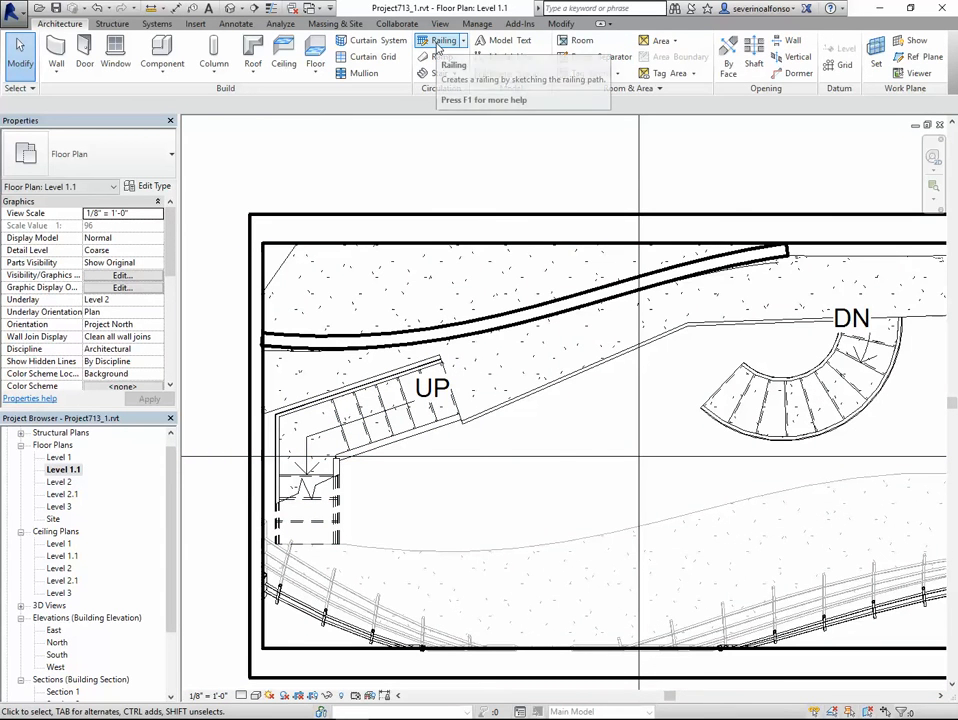
click(437, 44)
scroll(433, 379, up, 3)
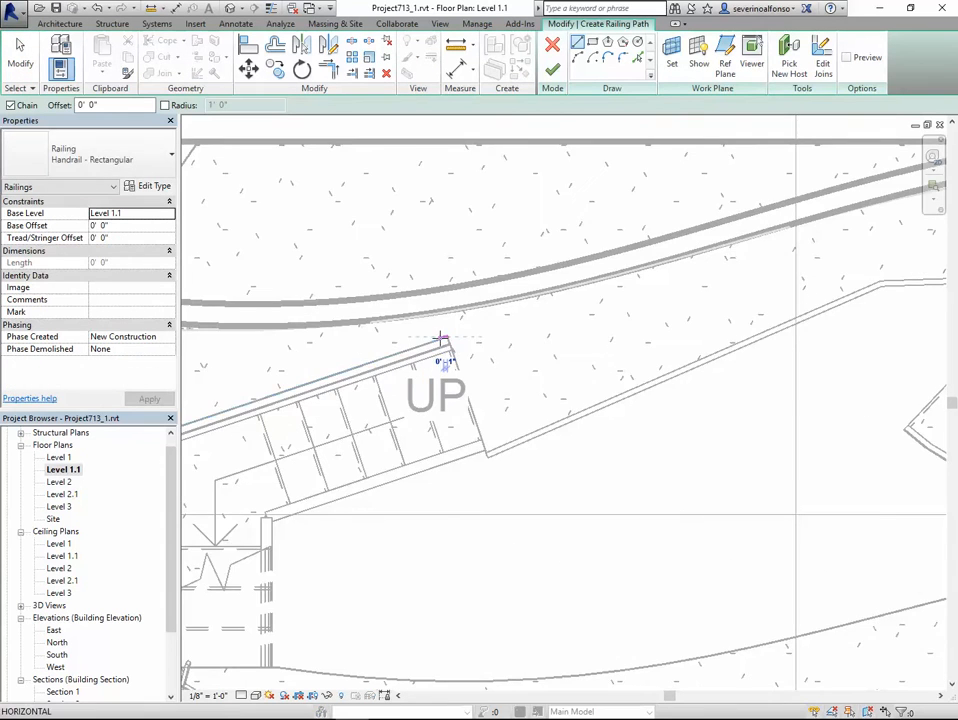
scroll(367, 374, down, 1)
middle_drag(367, 374, 570, 343)
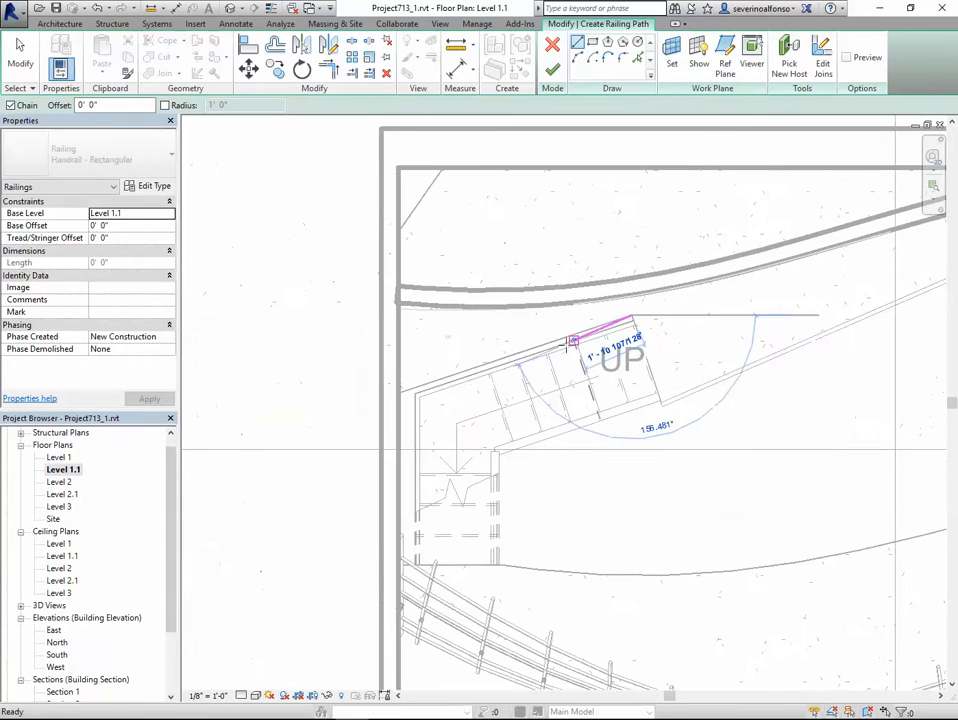
click(400, 391)
click(552, 69)
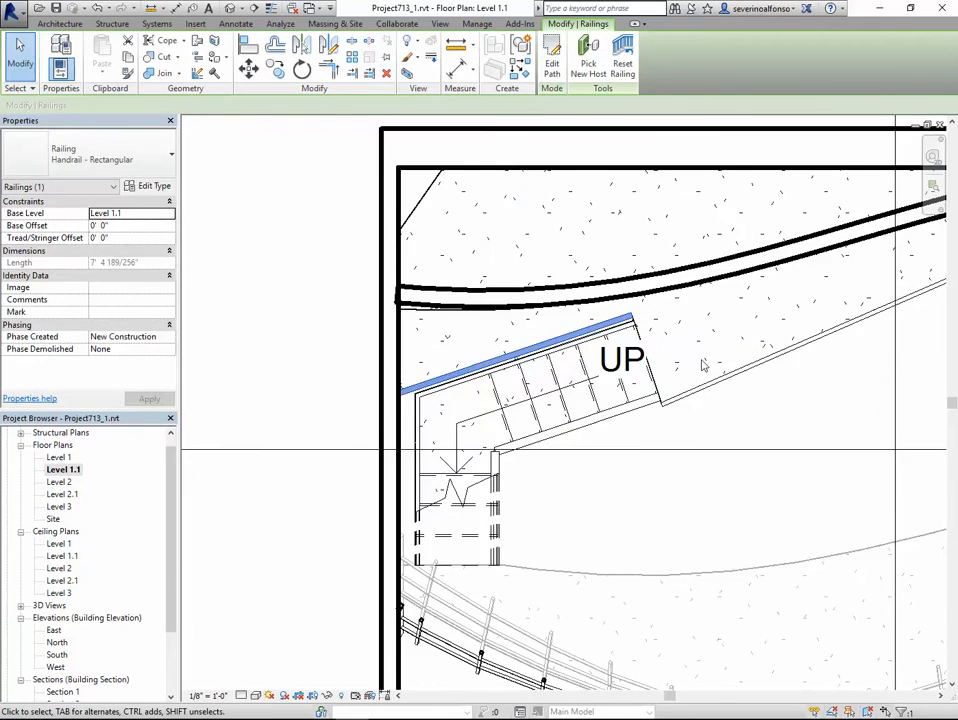
Create a straight Level 1.1 railing along the slab edge from the spiral stair's outer railing end to the end wall.
scroll(703, 365, down, 4)
middle_drag(703, 365, 338, 345)
scroll(680, 299, up, 1)
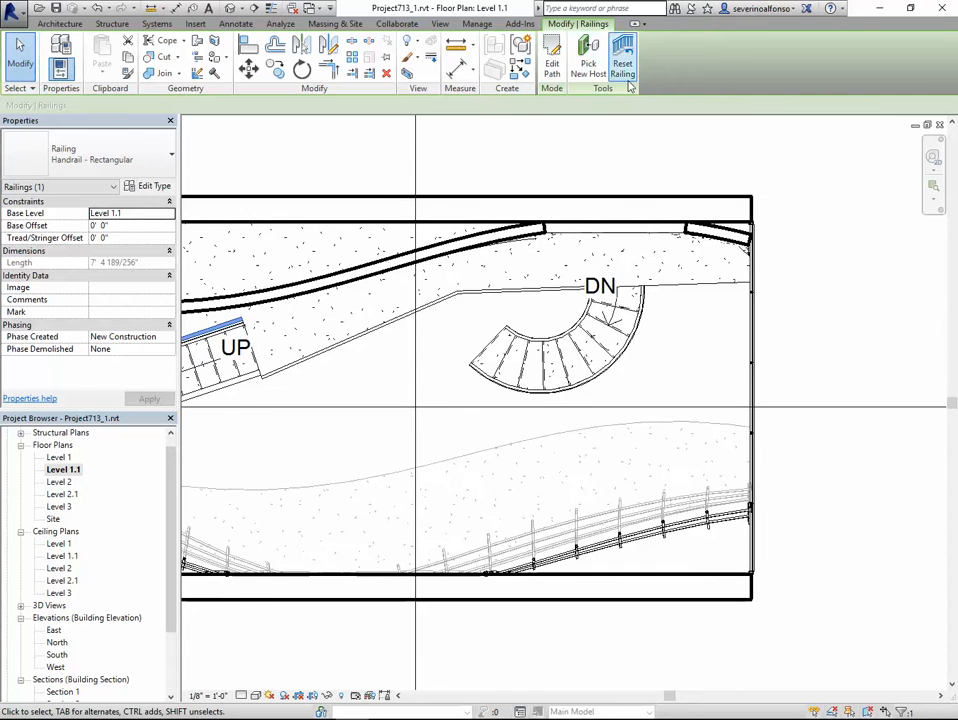
key(Escape)
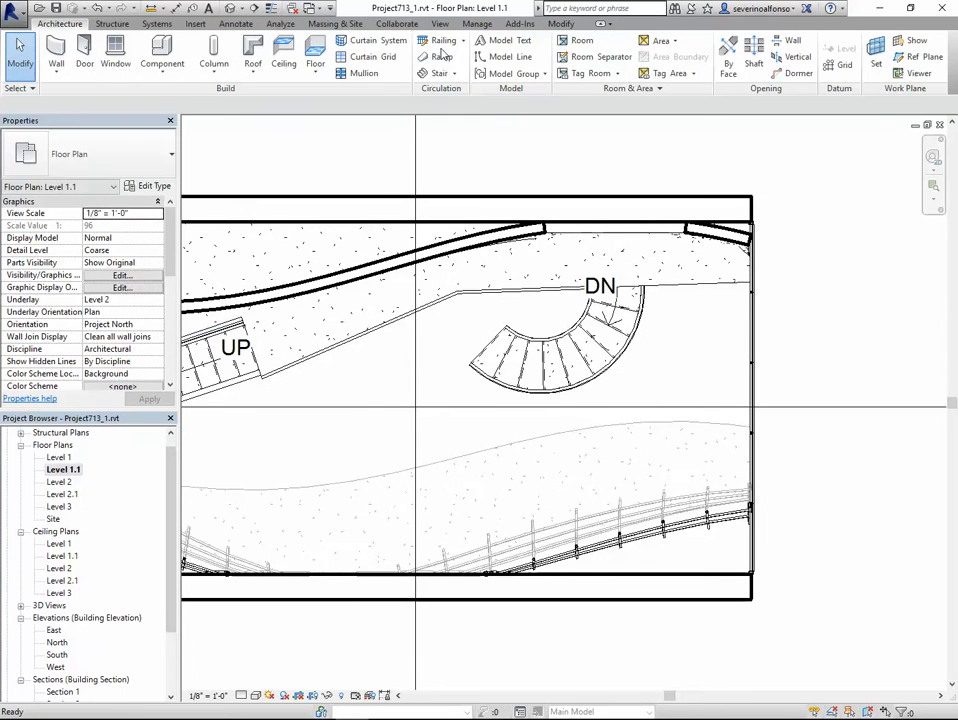
click(443, 40)
scroll(620, 280, up, 3)
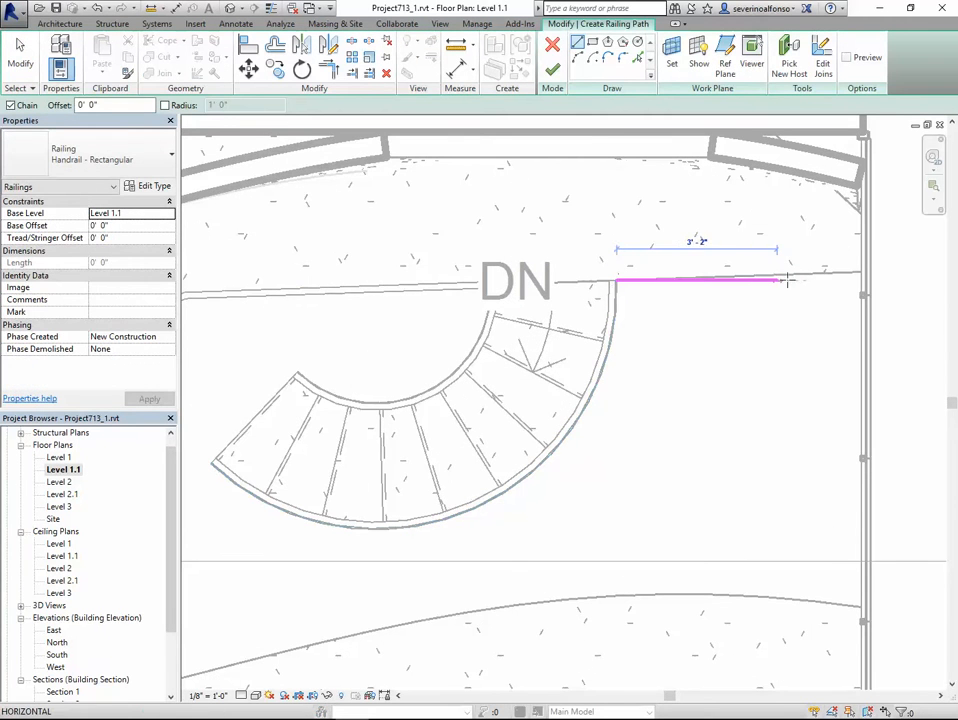
click(863, 271)
key(Escape)
key(Escape)
scroll(766, 359, down, 2)
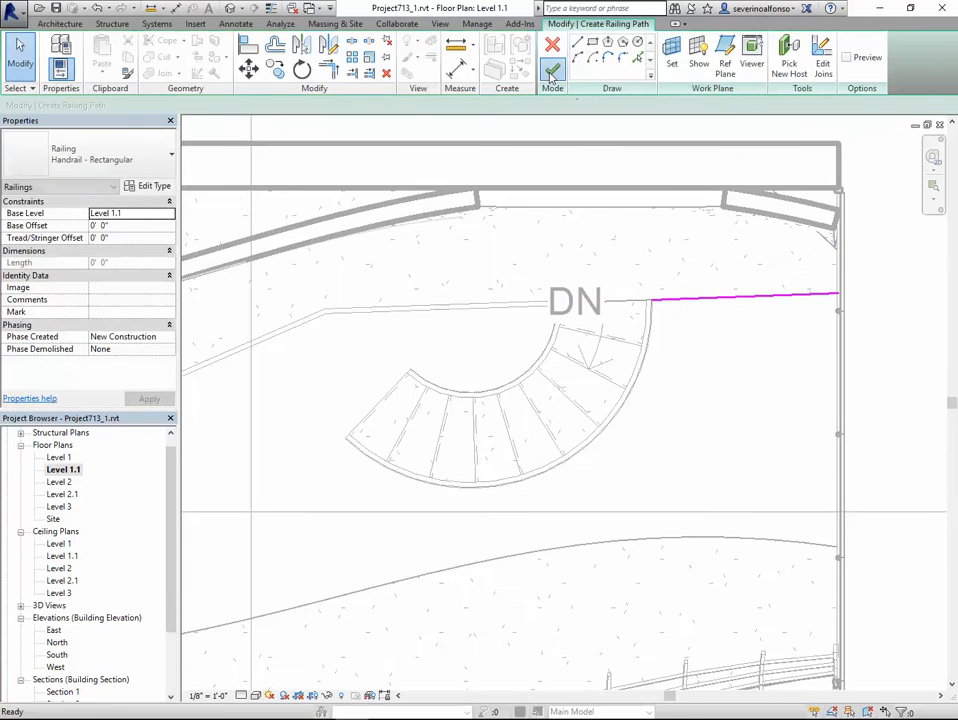
click(552, 70)
key(Escape)
scroll(492, 400, down, 2)
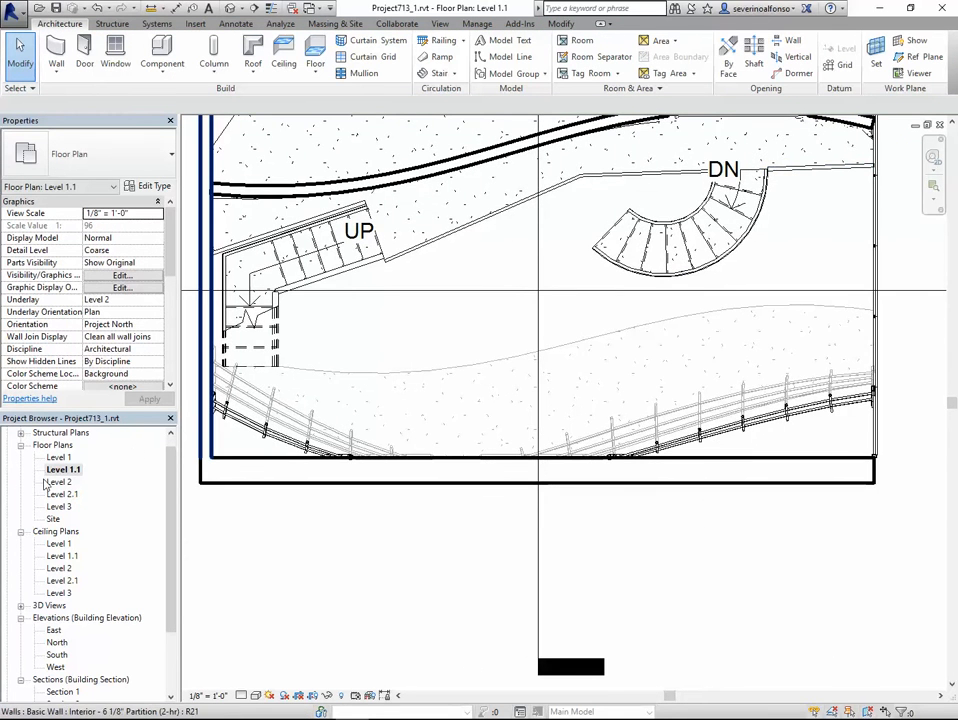
On the Level 2 plan, start a railing path with an arc of about 23° following the curved slab edge from the wall.
double_click(60, 483)
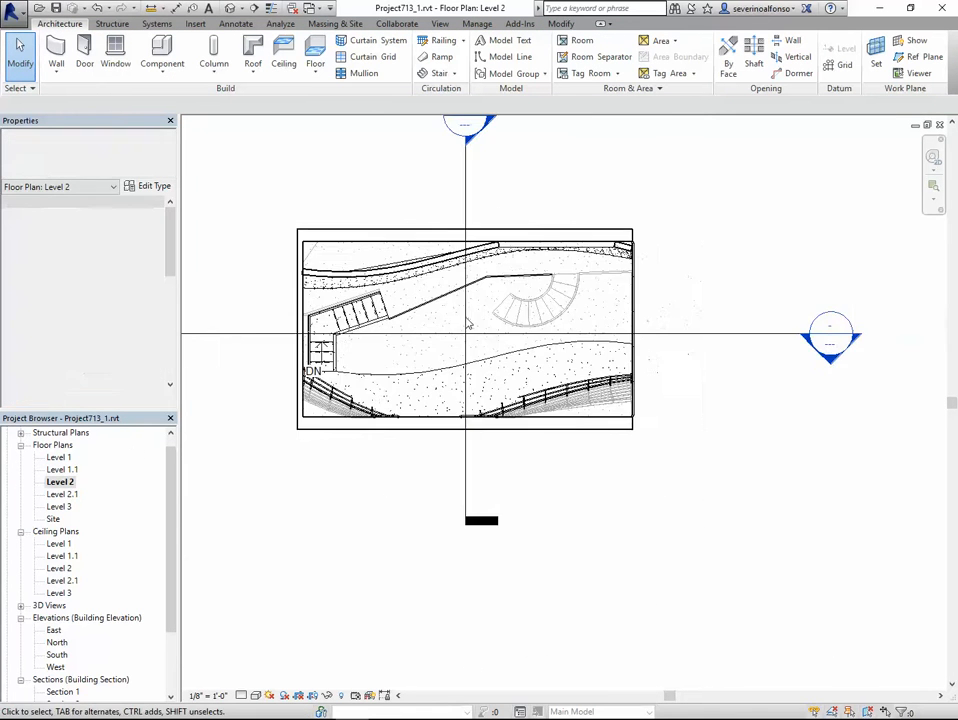
click(440, 41)
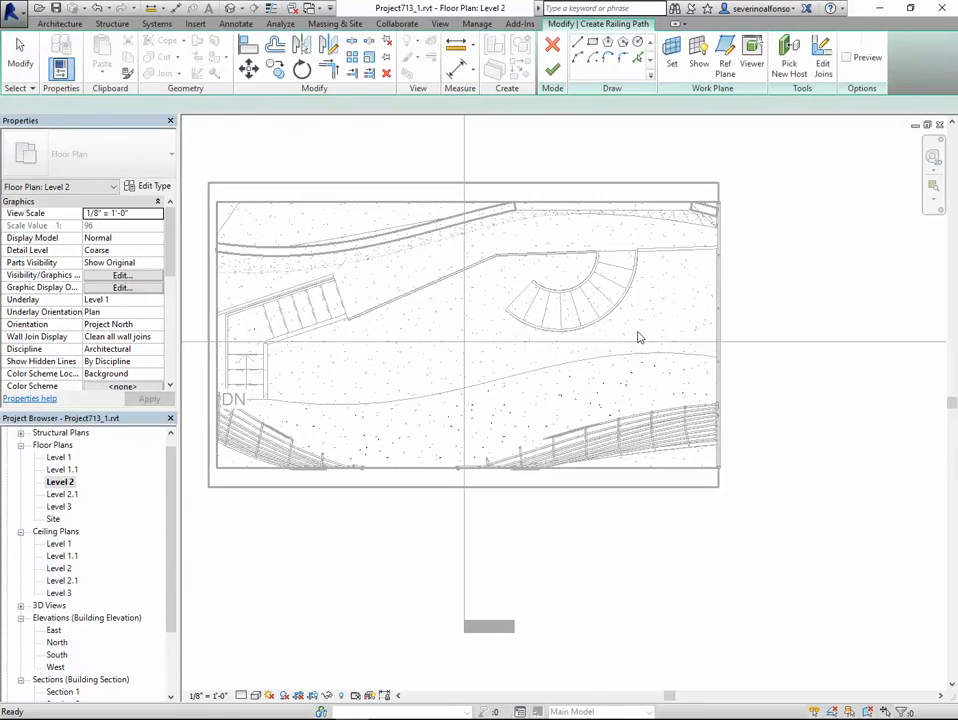
click(638, 58)
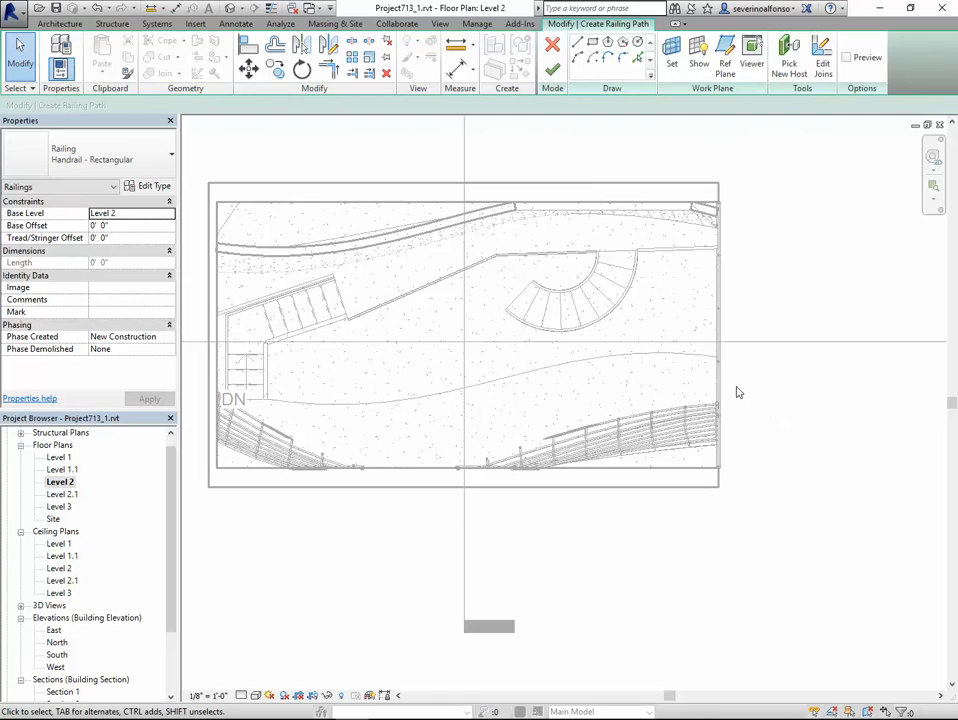
click(580, 59)
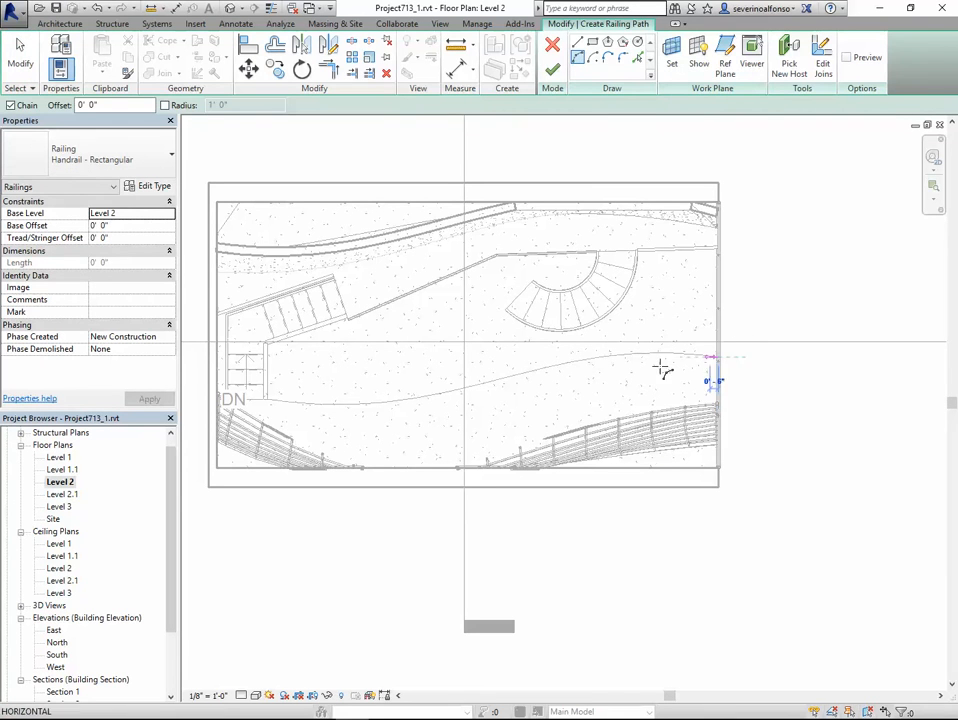
click(512, 375)
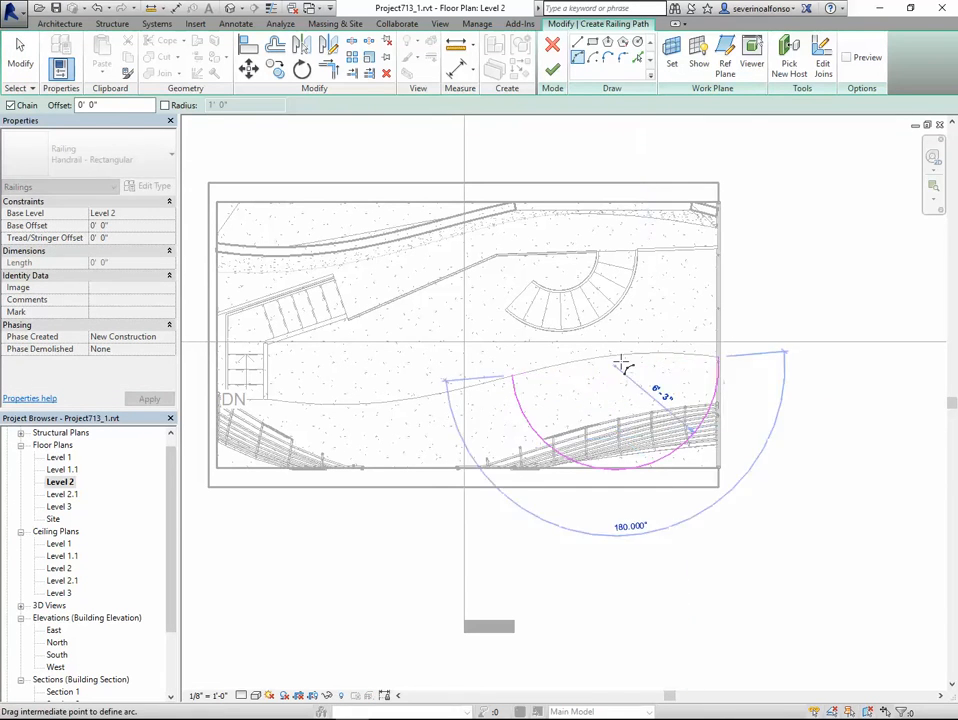
scroll(617, 360, up, 4)
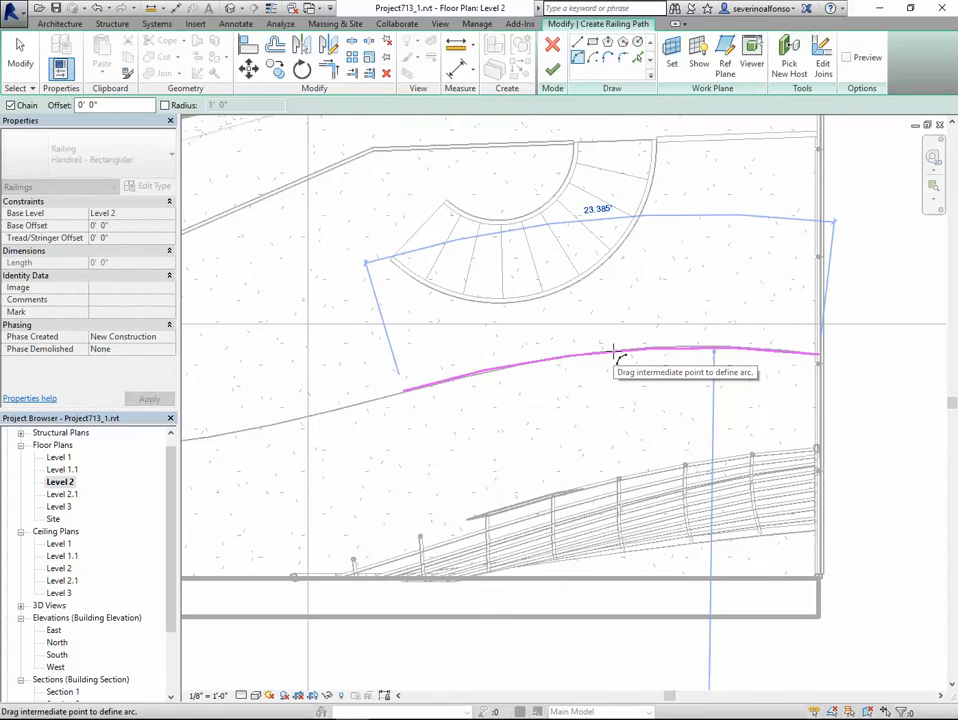
click(614, 352)
scroll(601, 402, down, 1)
Continue the railing path with a second arc along the Level 2 slab edge to the landing stair, and finish the railing.
middle_drag(601, 402, 777, 346)
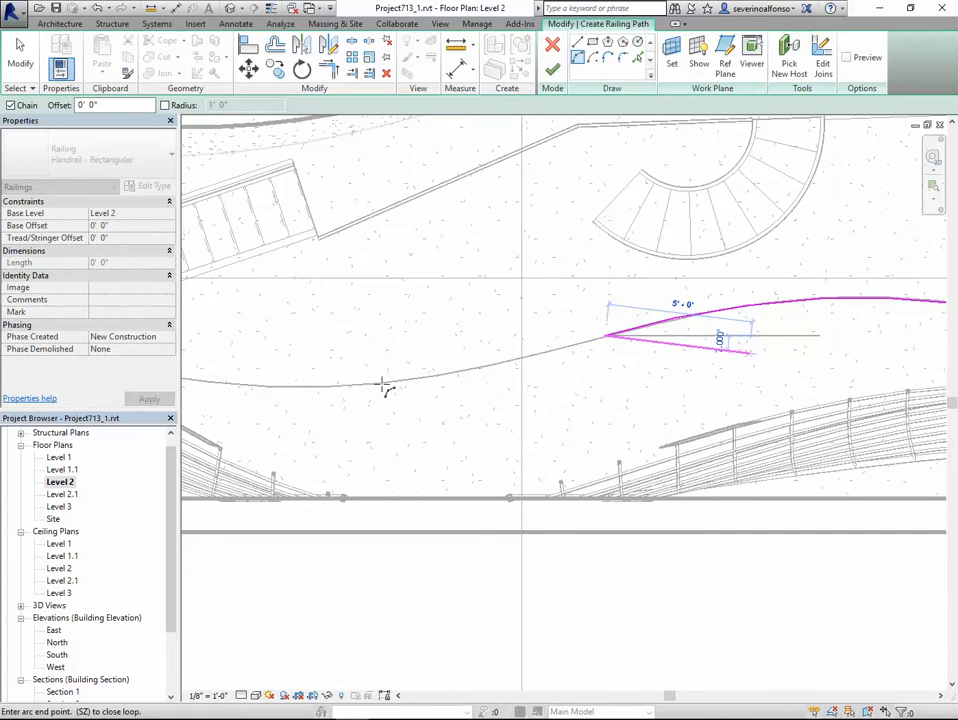
scroll(382, 384, down, 1)
middle_drag(382, 384, 603, 371)
click(431, 366)
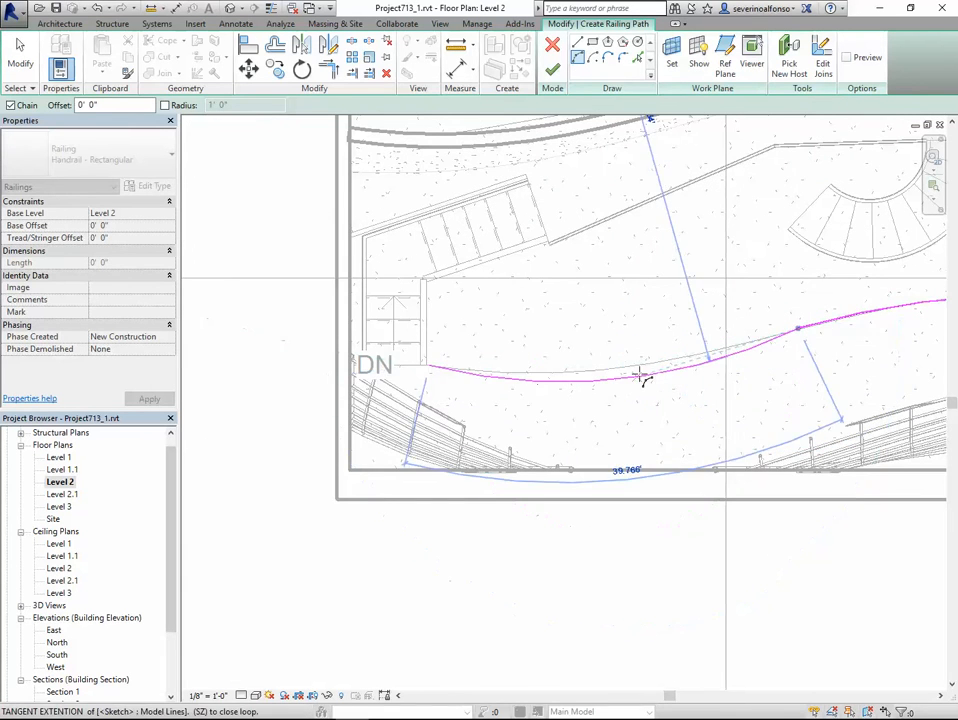
scroll(641, 370, up, 2)
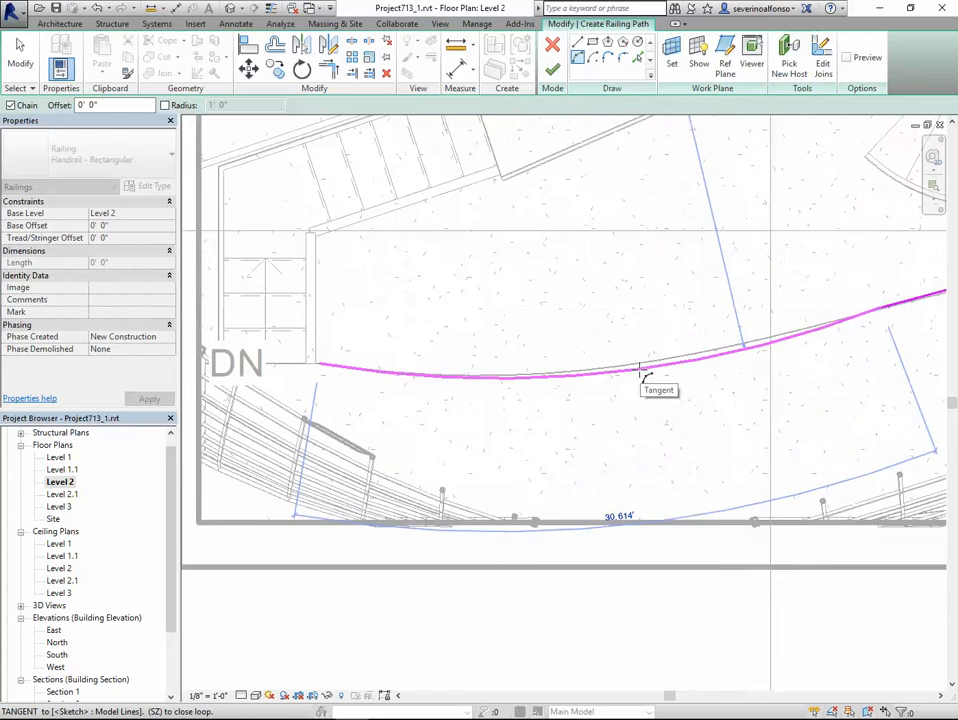
scroll(641, 370, up, 1)
scroll(699, 381, down, 4)
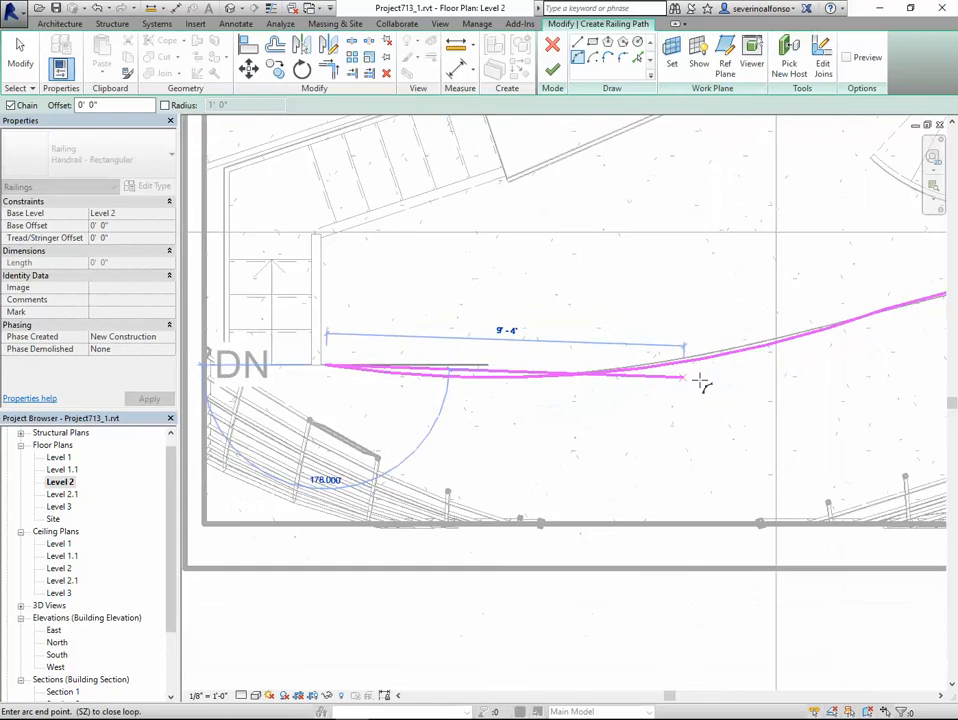
click(522, 384)
scroll(522, 385, down, 2)
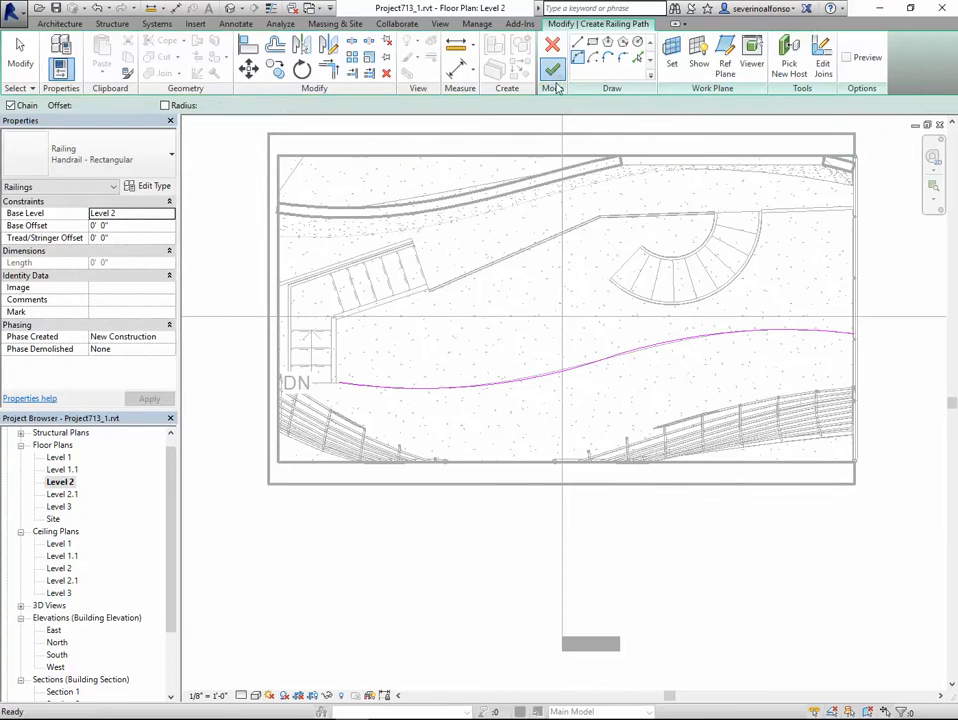
click(552, 70)
key(Escape)
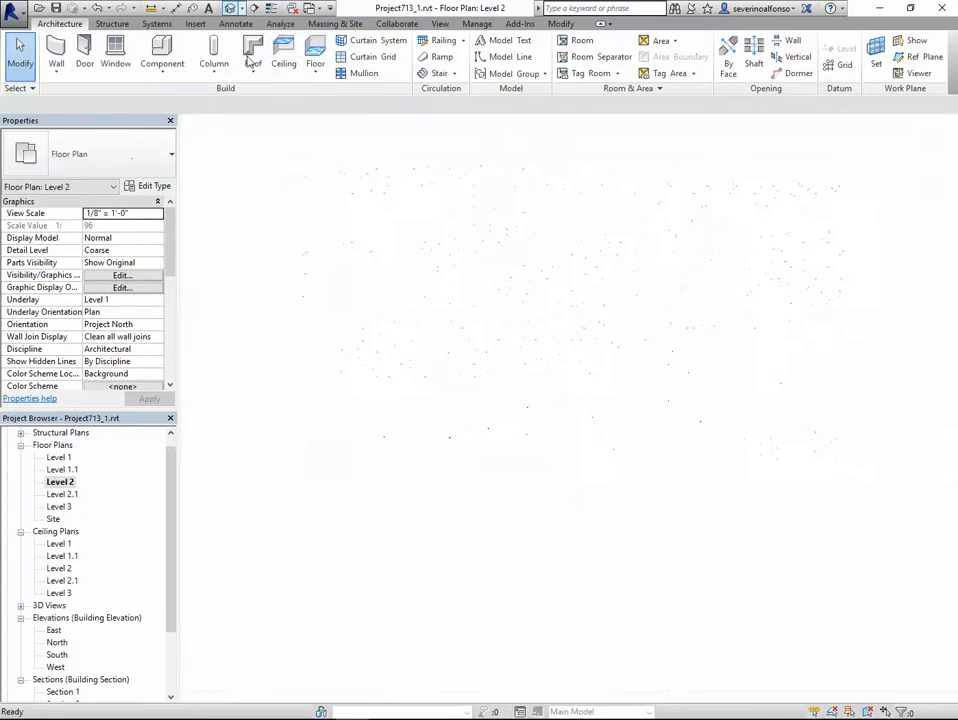
In the 3D view, change the curved Level 2 railing to the Handrail - Pipe type and deselect it.
shift+middle_drag(549, 460, 780, 436)
click(648, 406)
key(Escape)
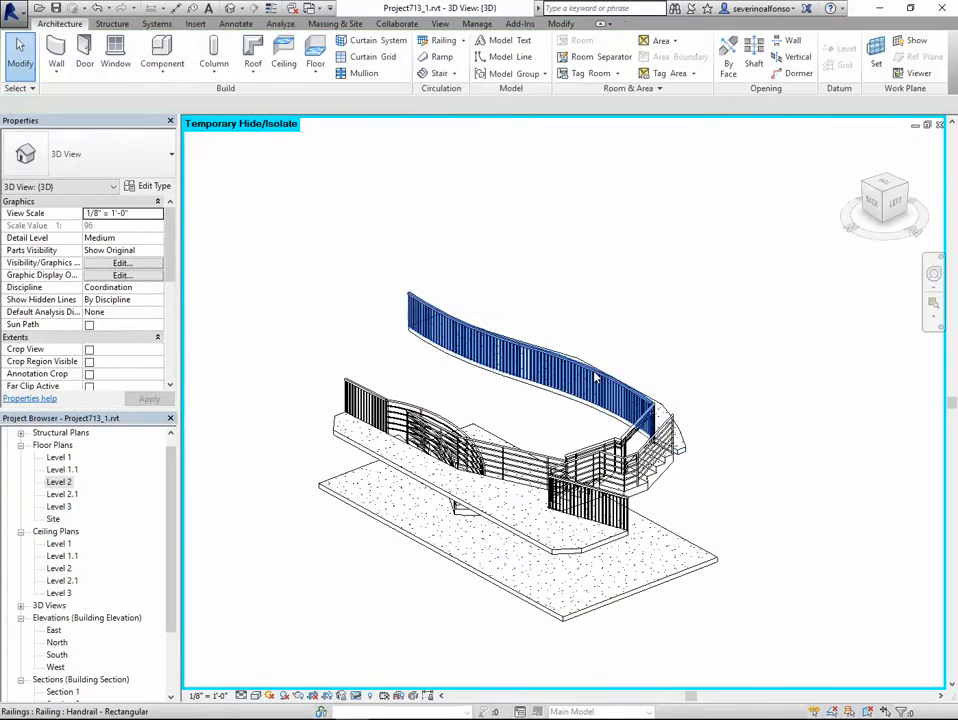
click(595, 377)
click(160, 155)
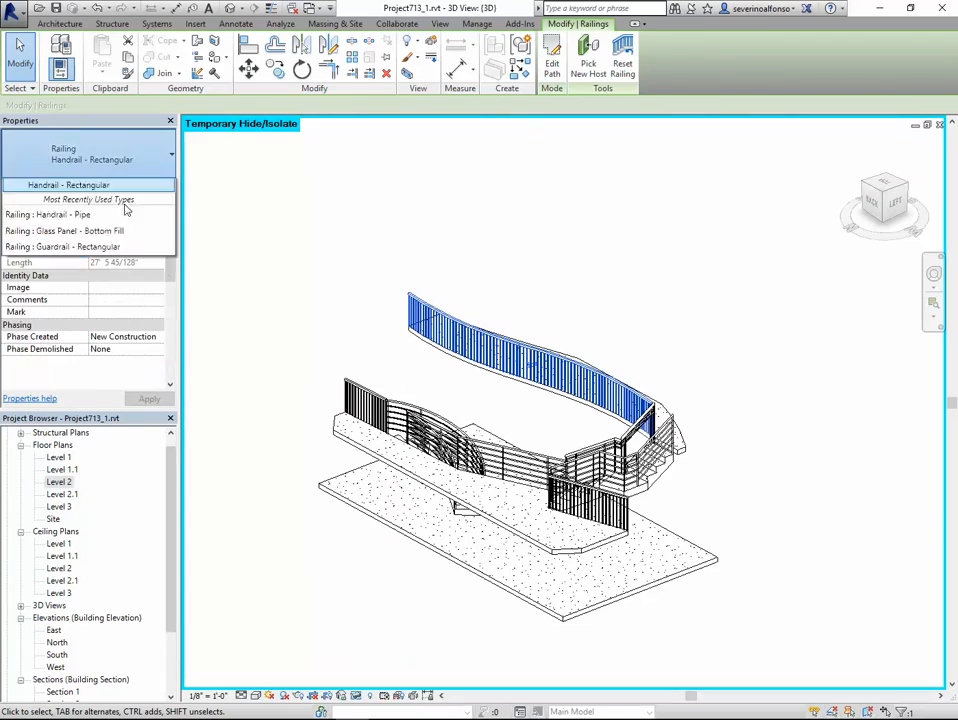
click(128, 267)
click(717, 396)
shift+middle_drag(717, 396, 724, 480)
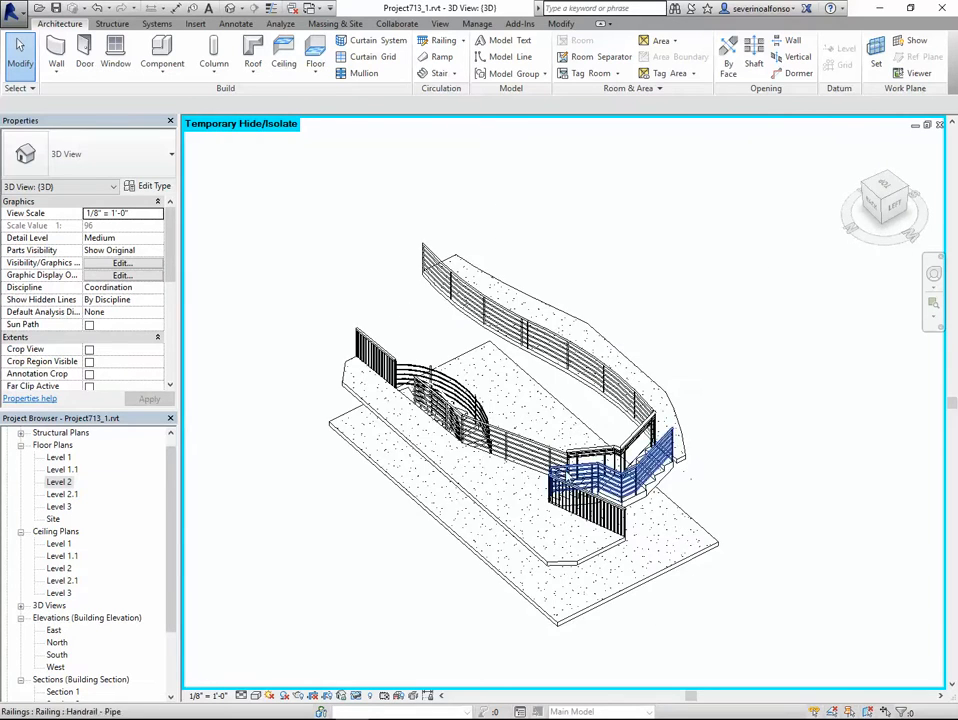
Reset the temporary hide/isolate in the 3D view and turn on Reveal Hidden Elements mode.
shift+middle_drag(600, 470, 194, 506)
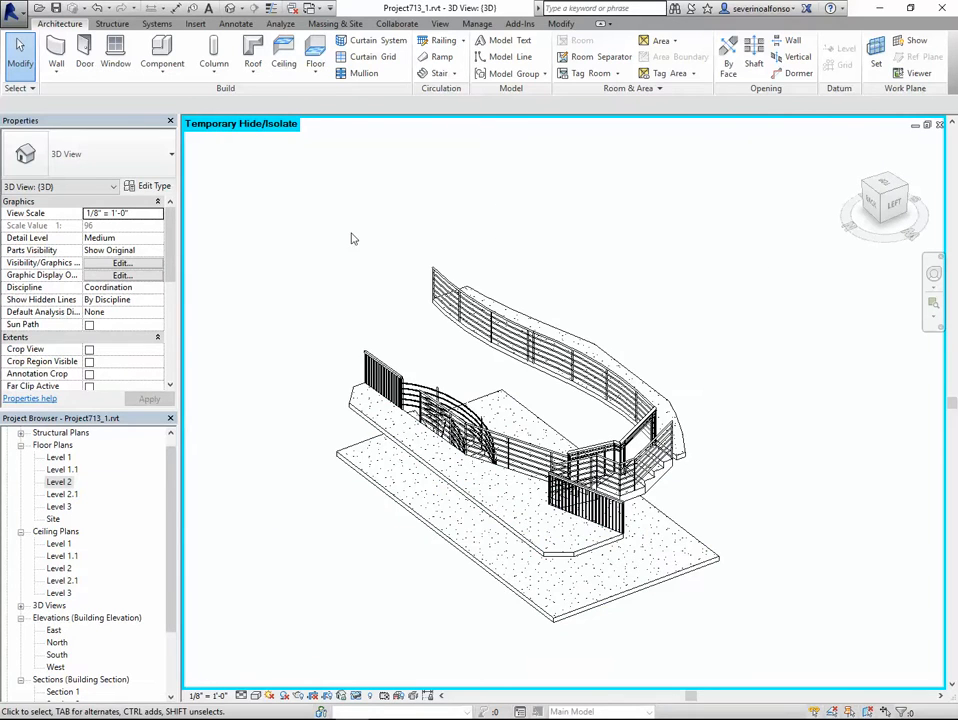
click(358, 697)
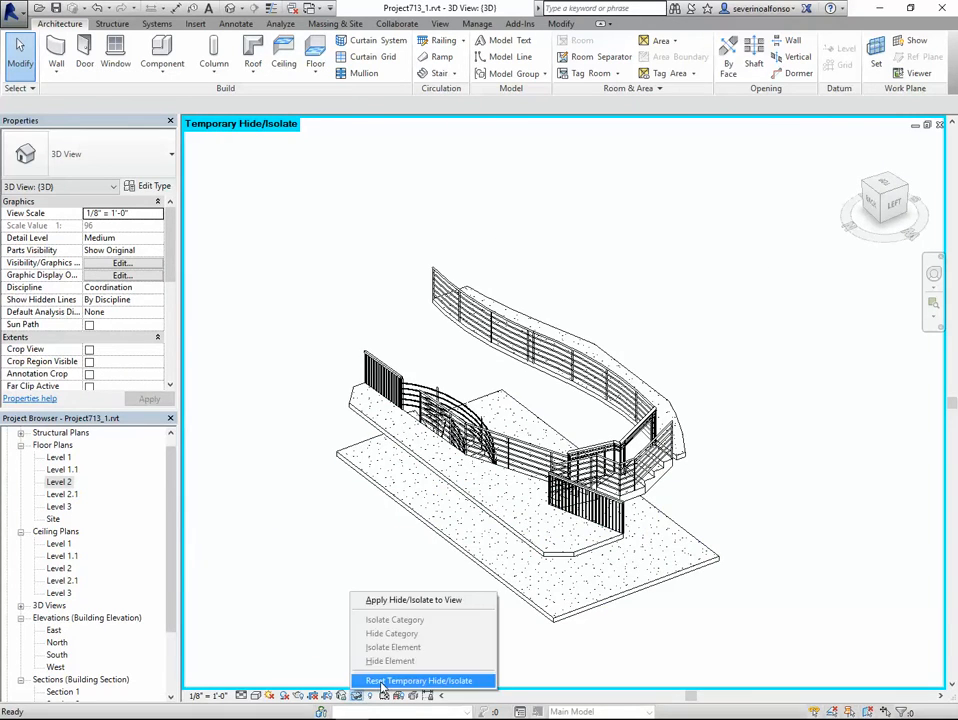
click(438, 680)
shift+middle_drag(470, 450, 508, 482)
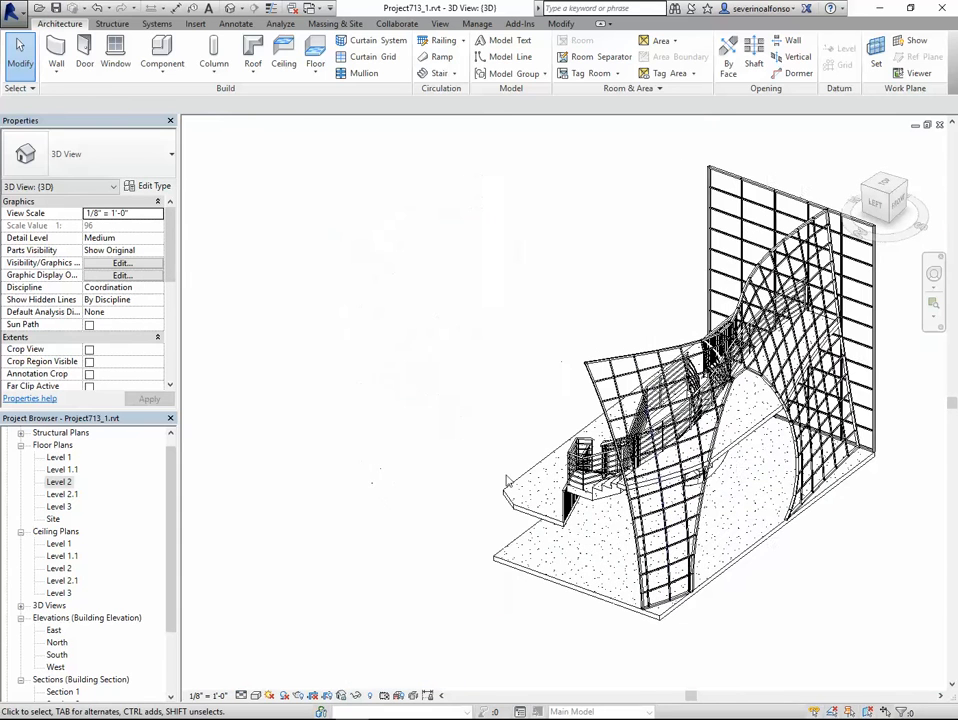
click(381, 697)
scroll(588, 390, down, 2)
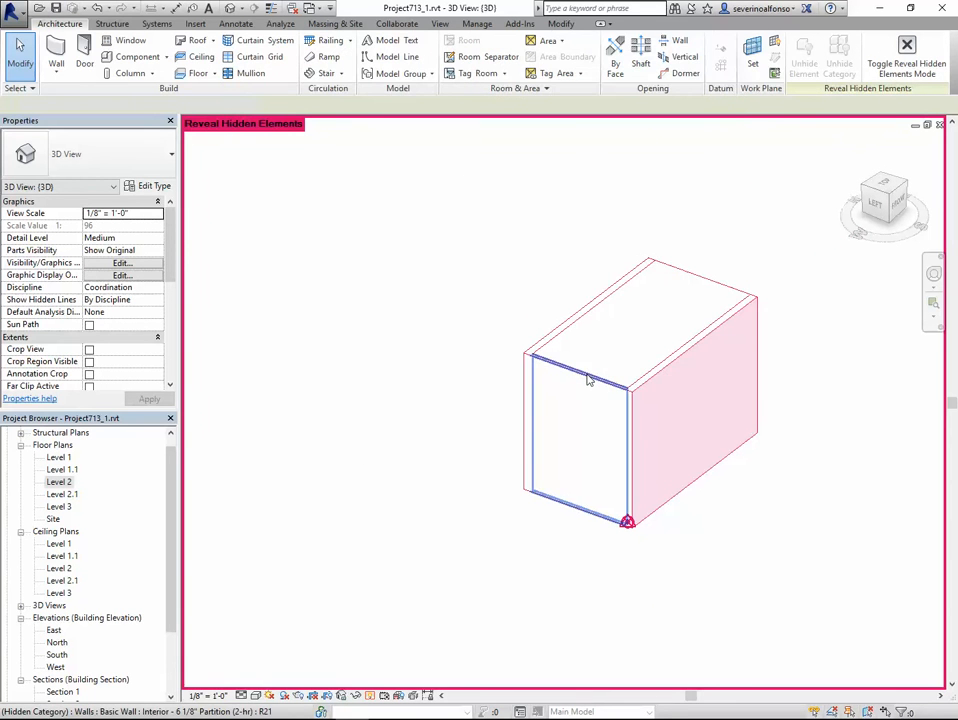
Unhide the Walls category in the 3D view and leave Reveal Hidden Elements mode.
right_click(588, 380)
click(781, 150)
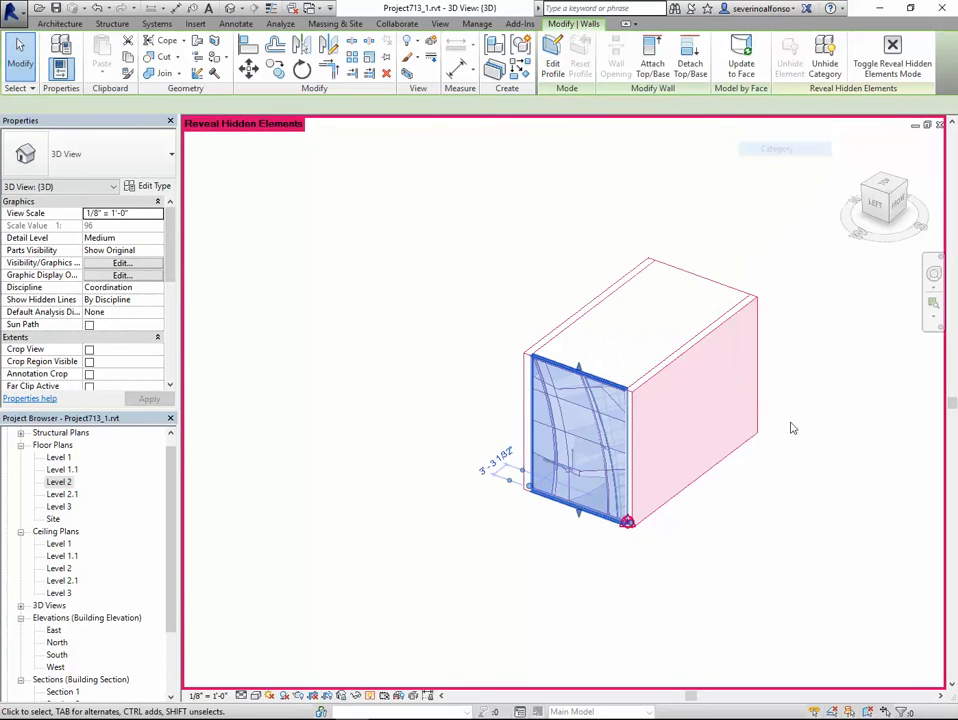
click(492, 604)
click(370, 695)
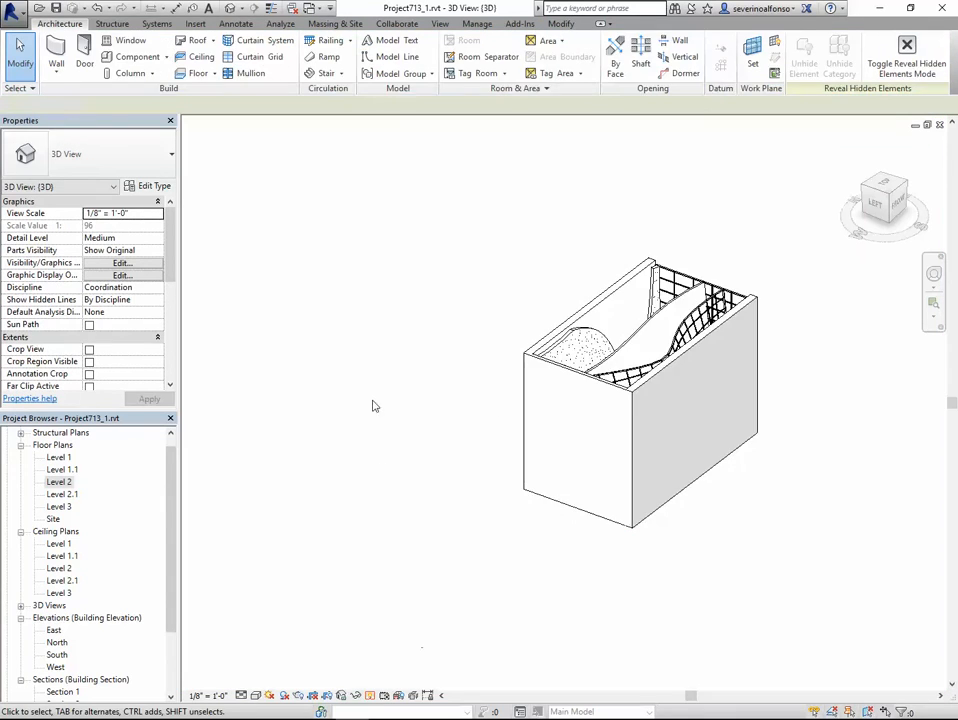
Display the mass form and floors with Show Mass Form and Floors in the 3D view.
shift+middle_drag(485, 420, 530, 413)
shift+middle_drag(700, 507, 842, 479)
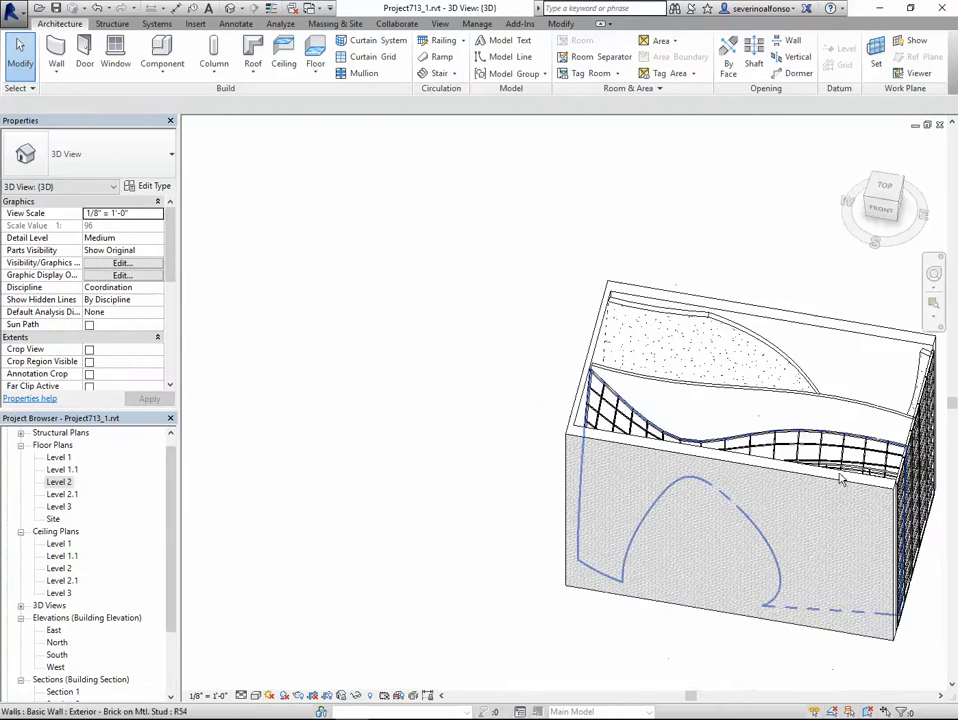
shift+middle_drag(750, 430, 421, 578)
click(337, 23)
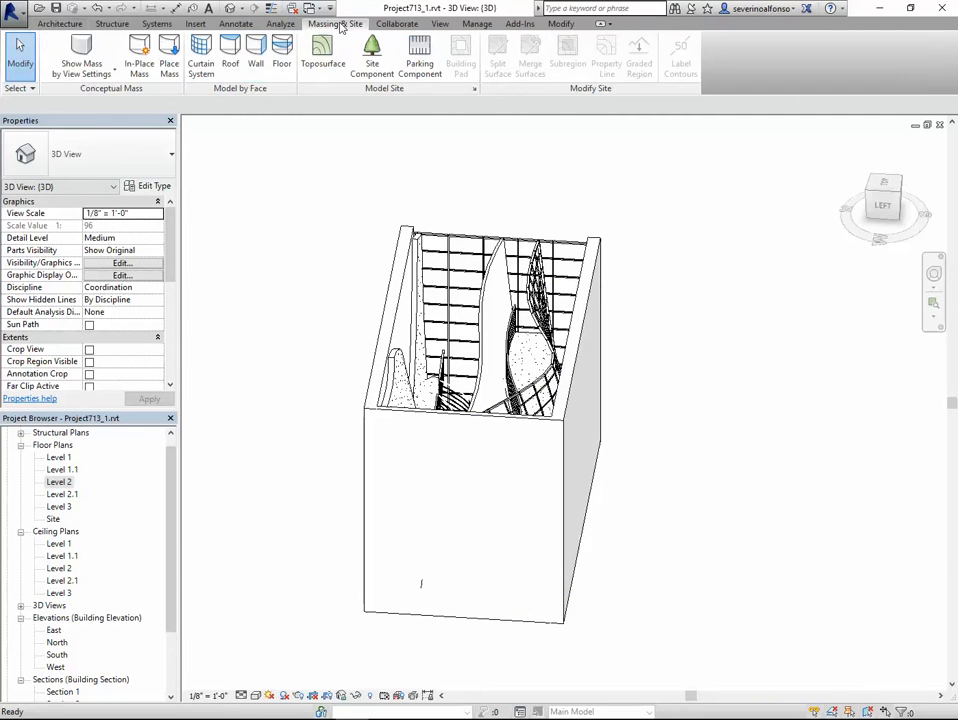
click(81, 50)
shift+middle_drag(470, 340, 466, 404)
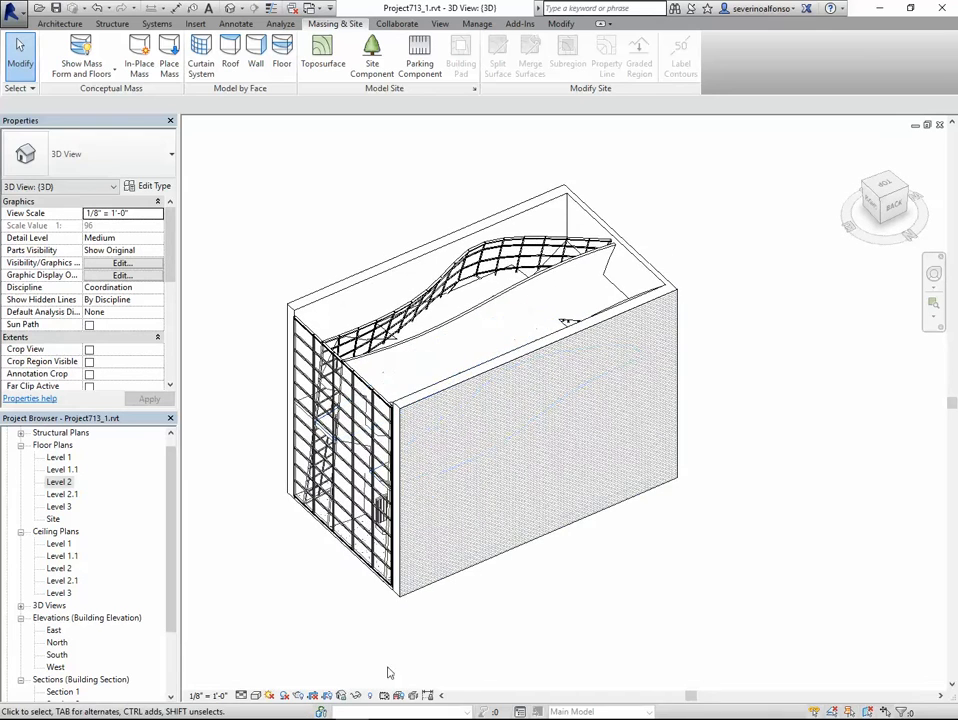
Turn on Reveal Hidden Elements mode and set the 3D view's visual style to Wireframe.
click(370, 696)
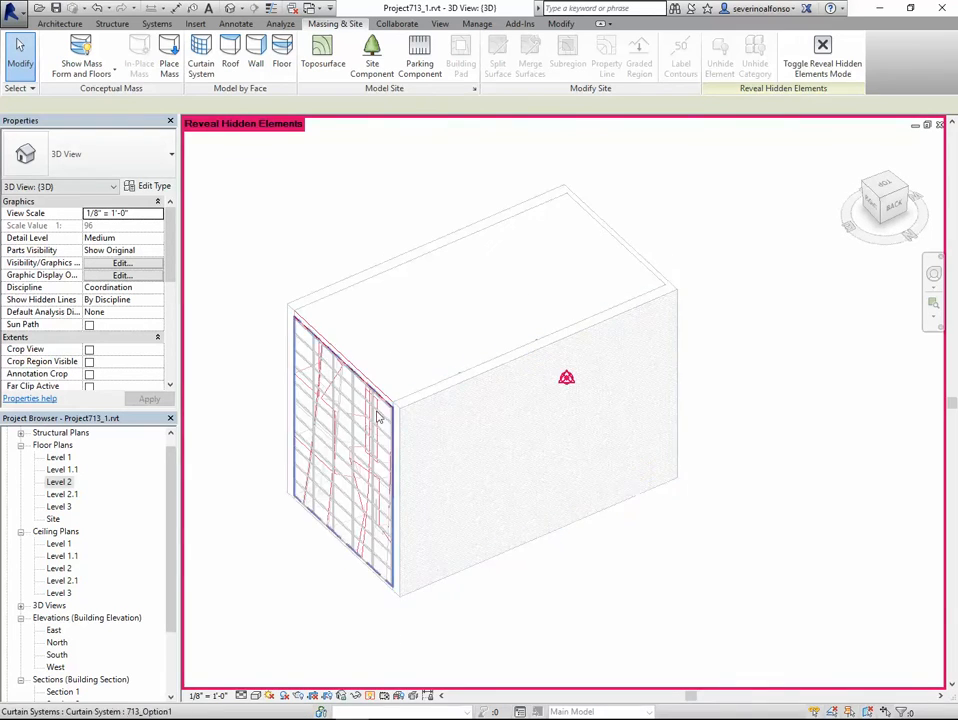
click(256, 695)
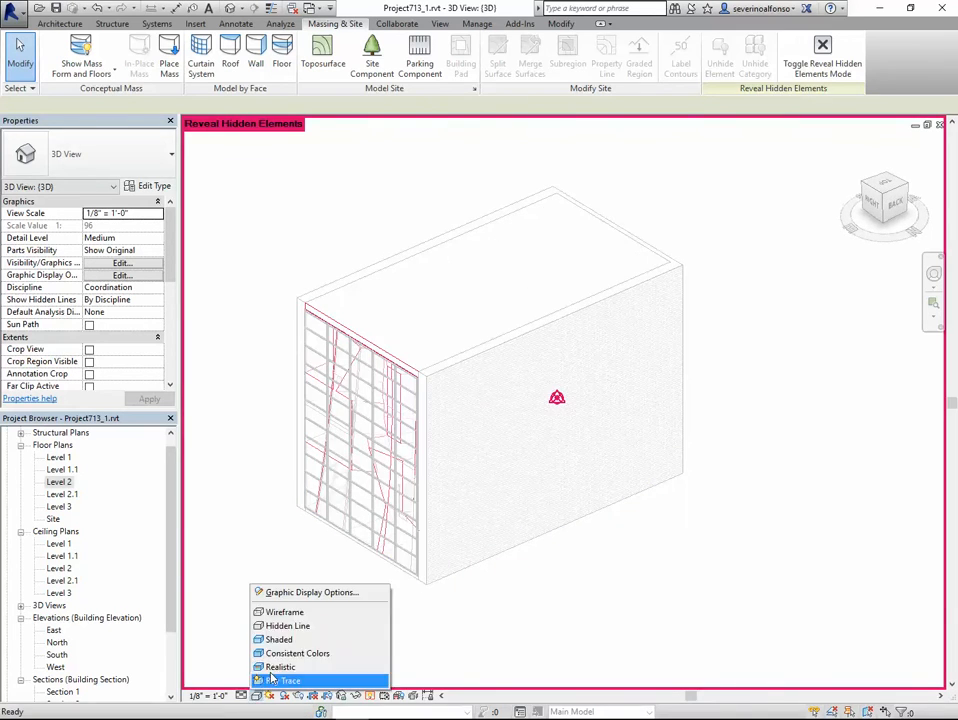
click(270, 612)
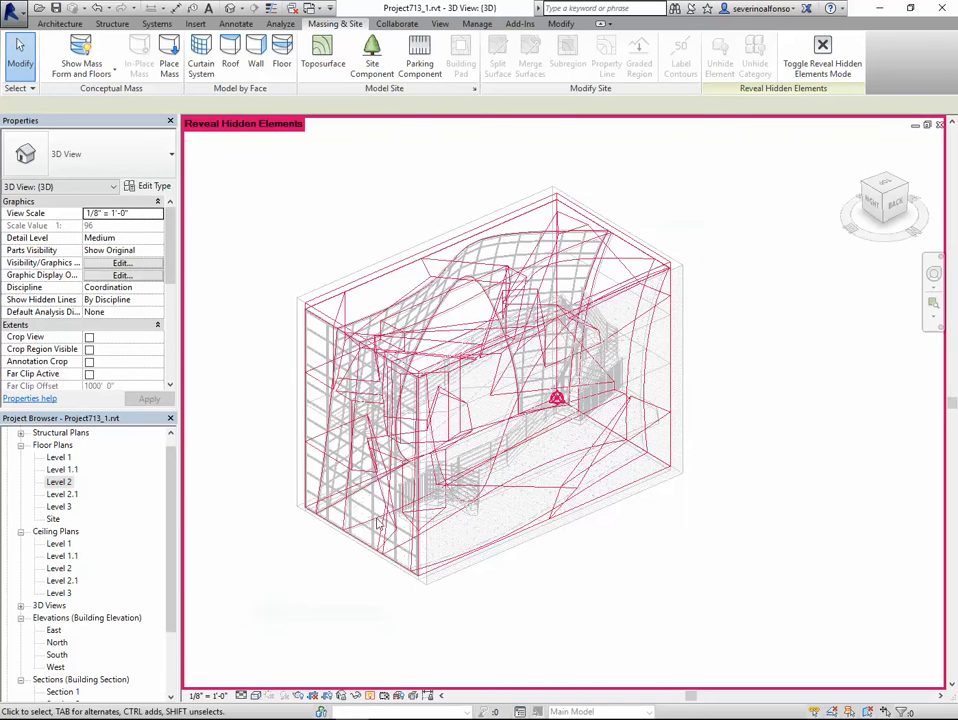
Unhide the Family3 mass element in the 3D view, leave Reveal Hidden Elements mode and deselect the mass.
click(478, 271)
right_click(478, 271)
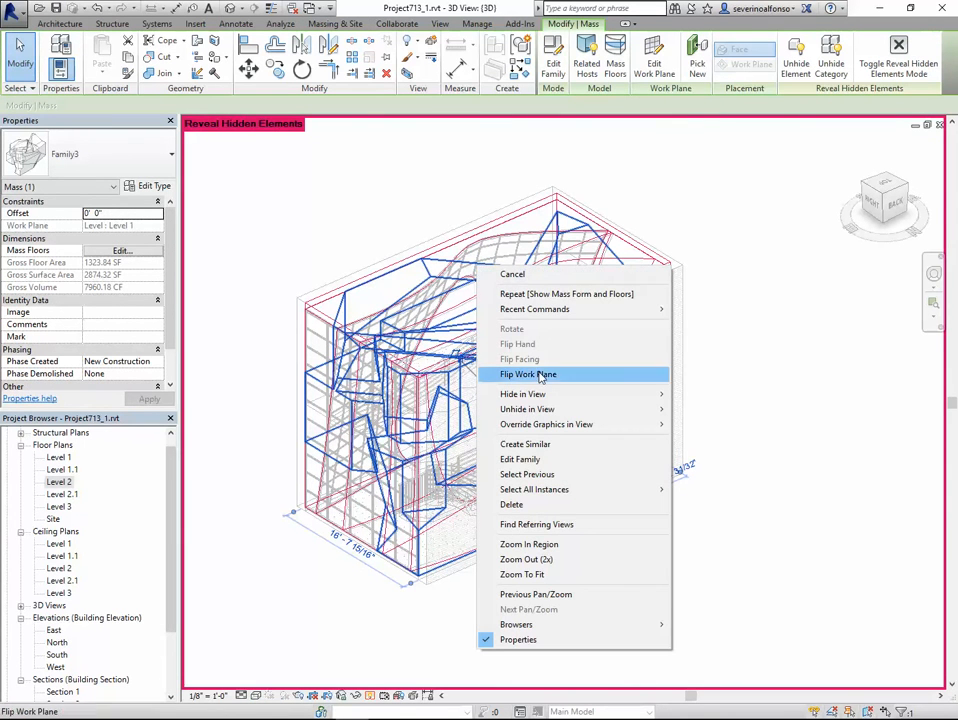
mouse_move(545, 409)
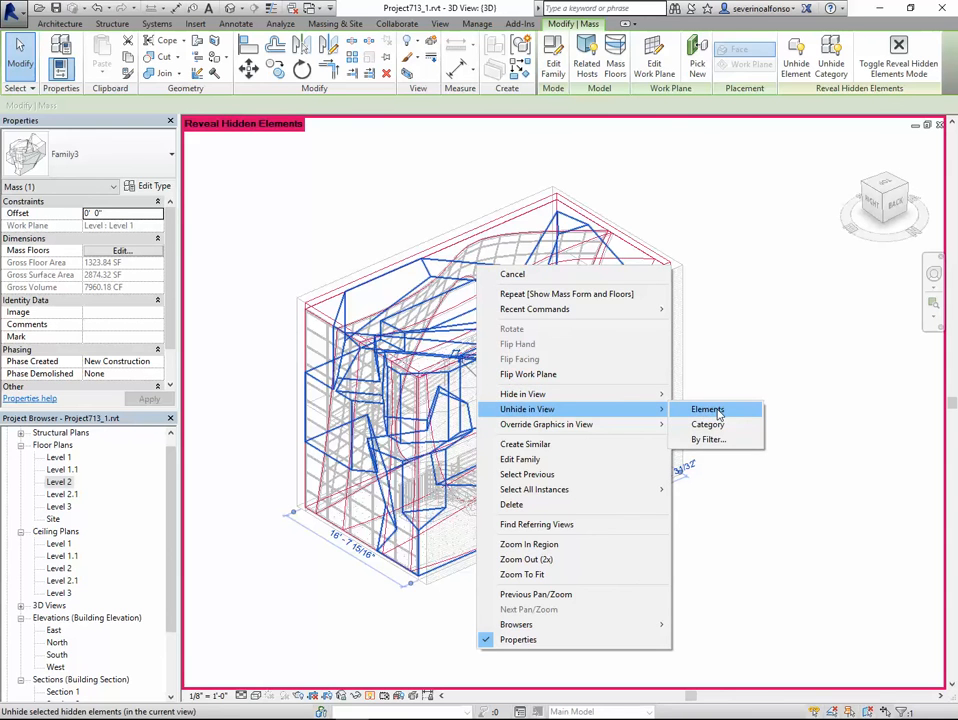
click(716, 412)
click(370, 697)
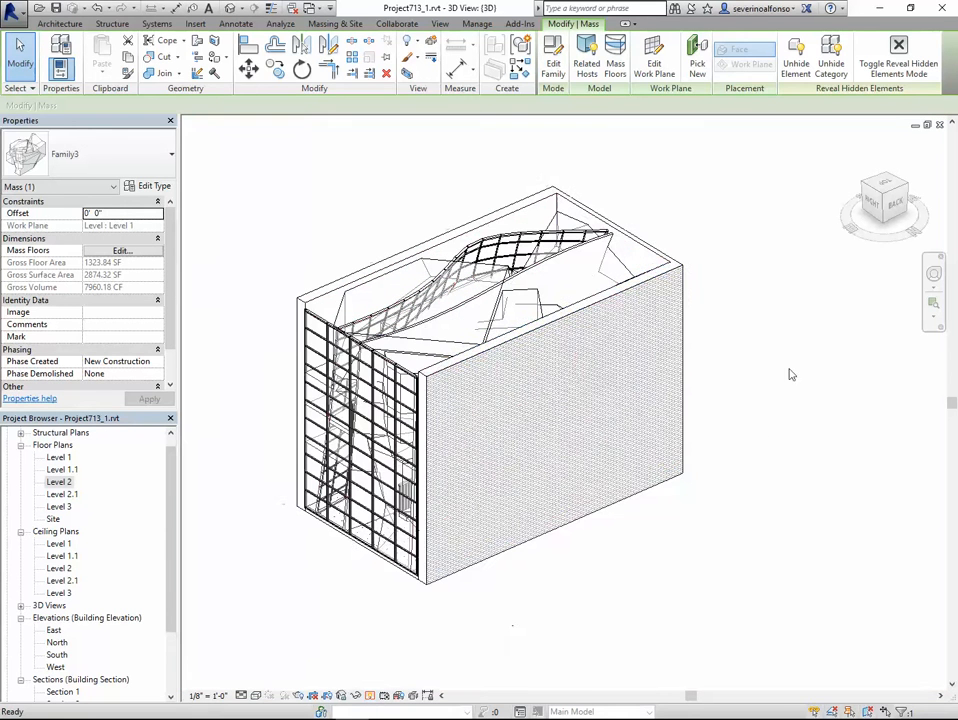
click(789, 374)
Hide the whole Walls category in the 3D view, using the exterior brick wall as the sample element.
click(614, 301)
right_click(614, 301)
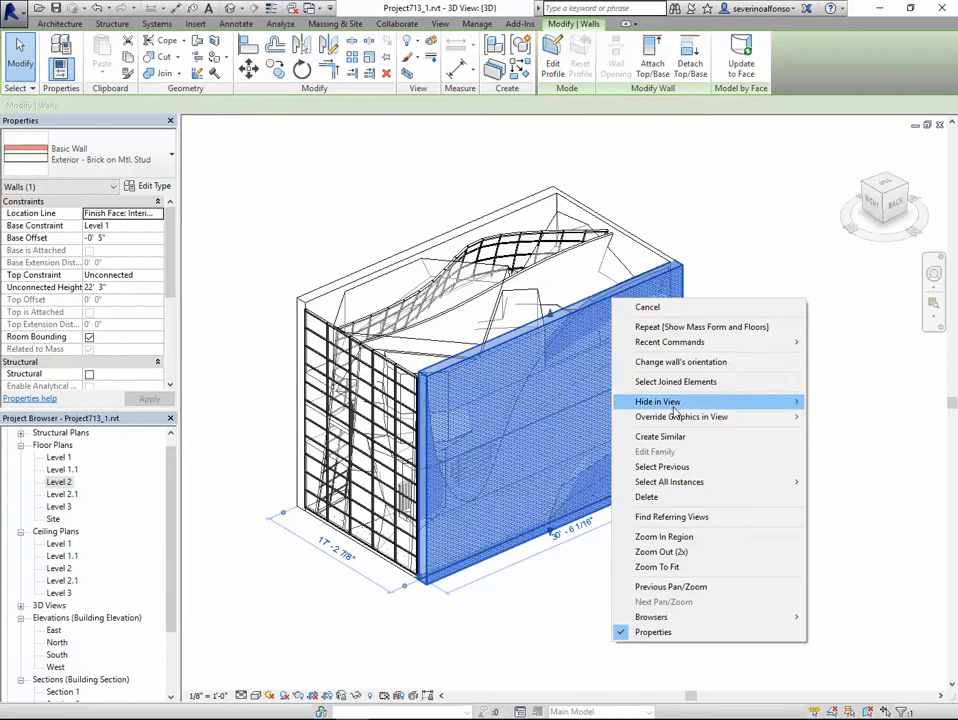
mouse_move(691, 404)
click(829, 420)
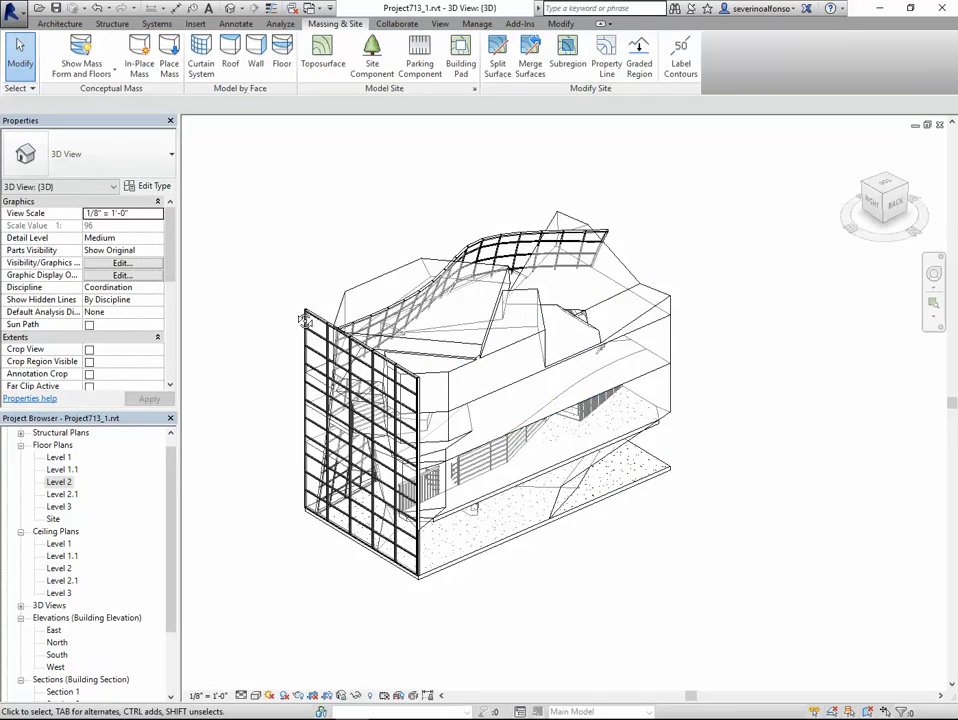
Start a Wall by Face with the Basic Wall type Interior - 3 1/8" Partition (1-hr).
shift+middle_drag(450, 300, 667, 323)
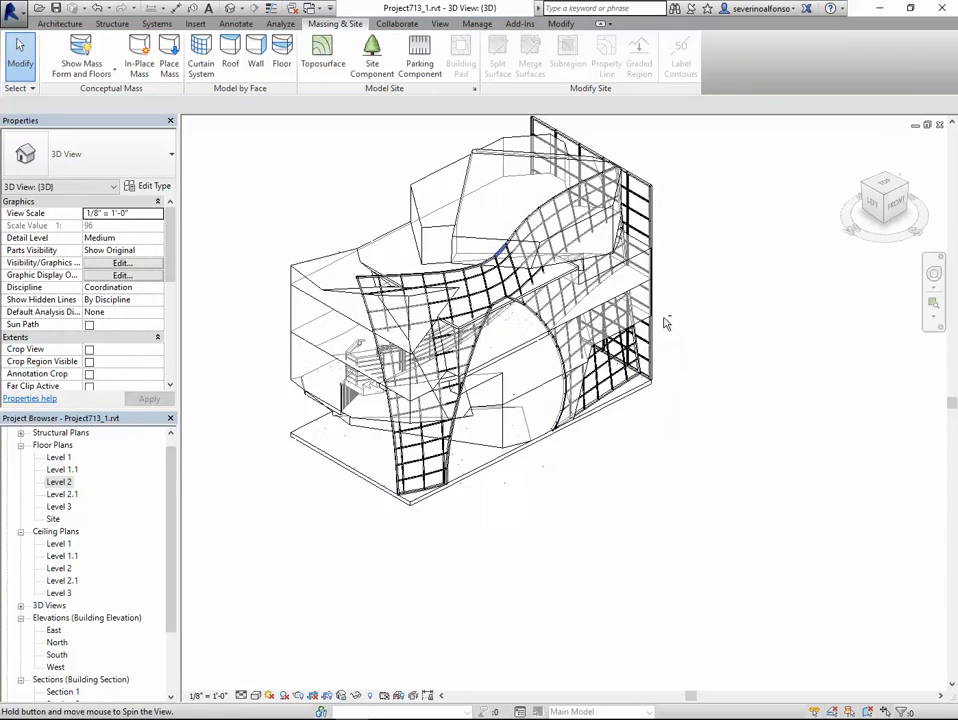
middle_drag(502, 336, 516, 385)
click(92, 164)
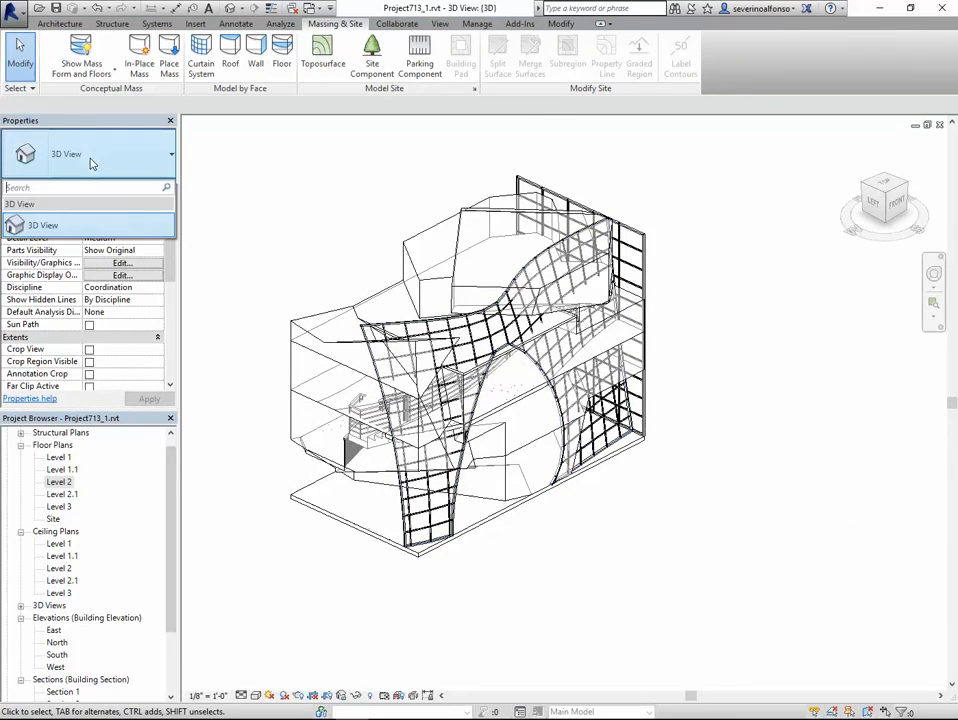
click(92, 163)
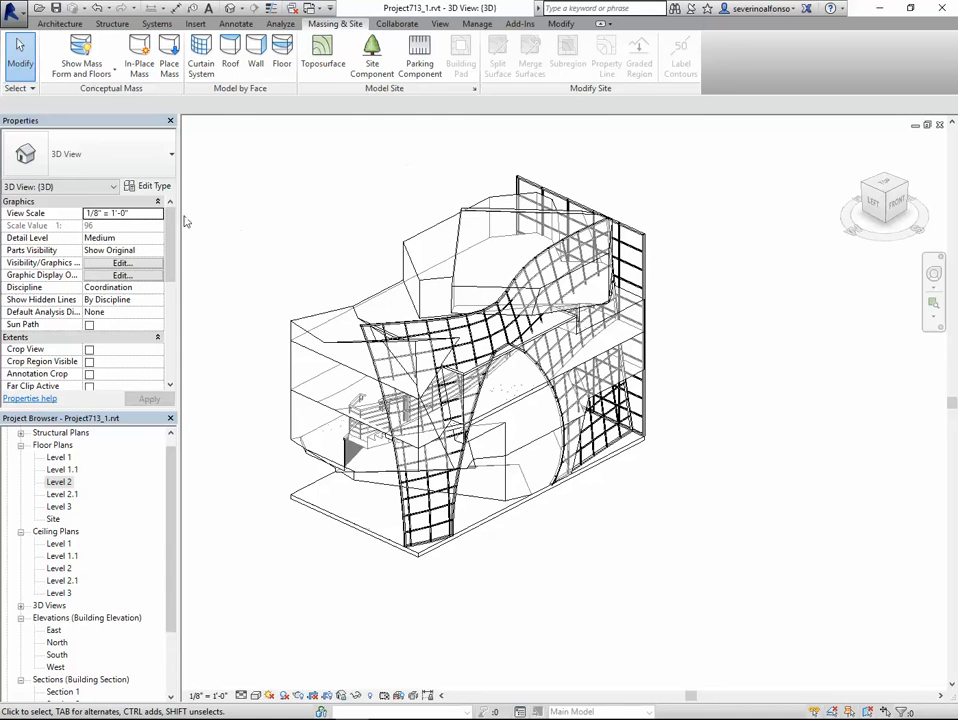
click(256, 57)
click(110, 158)
scroll(80, 295, down, 2)
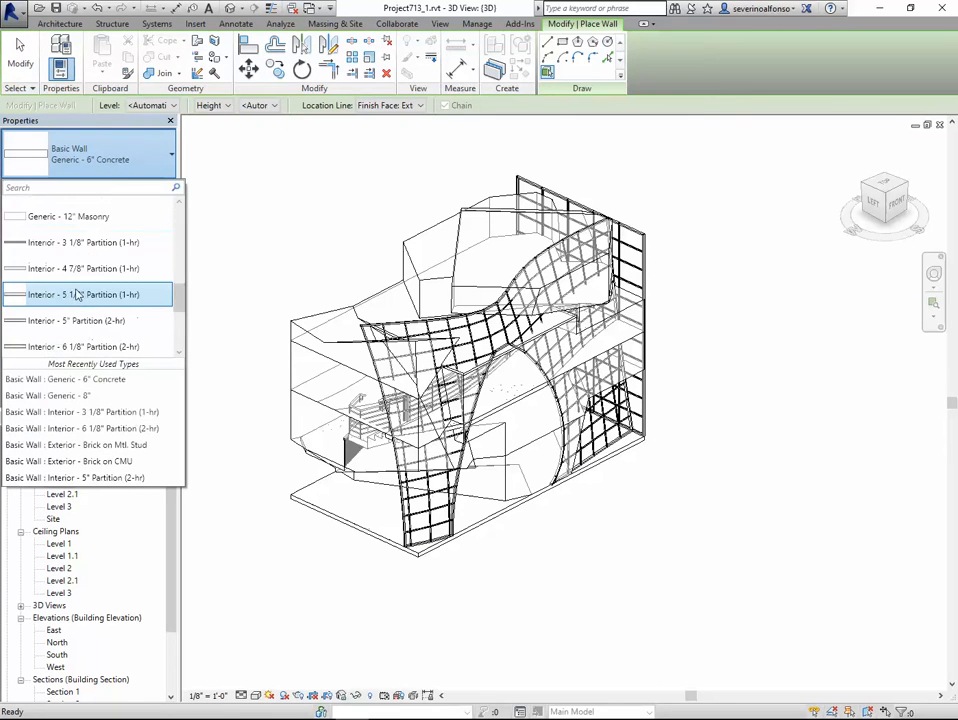
click(86, 243)
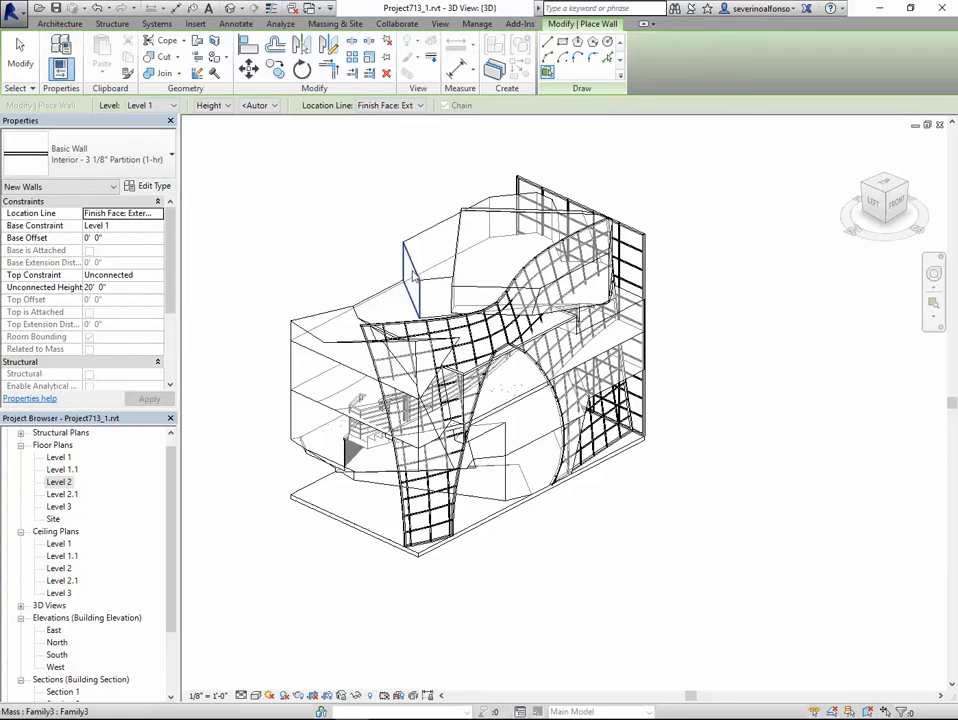
Apply partition walls by face to the recessed upper volume of the mass and dismiss the visibility warnings.
shift+middle_drag(377, 283, 565, 300)
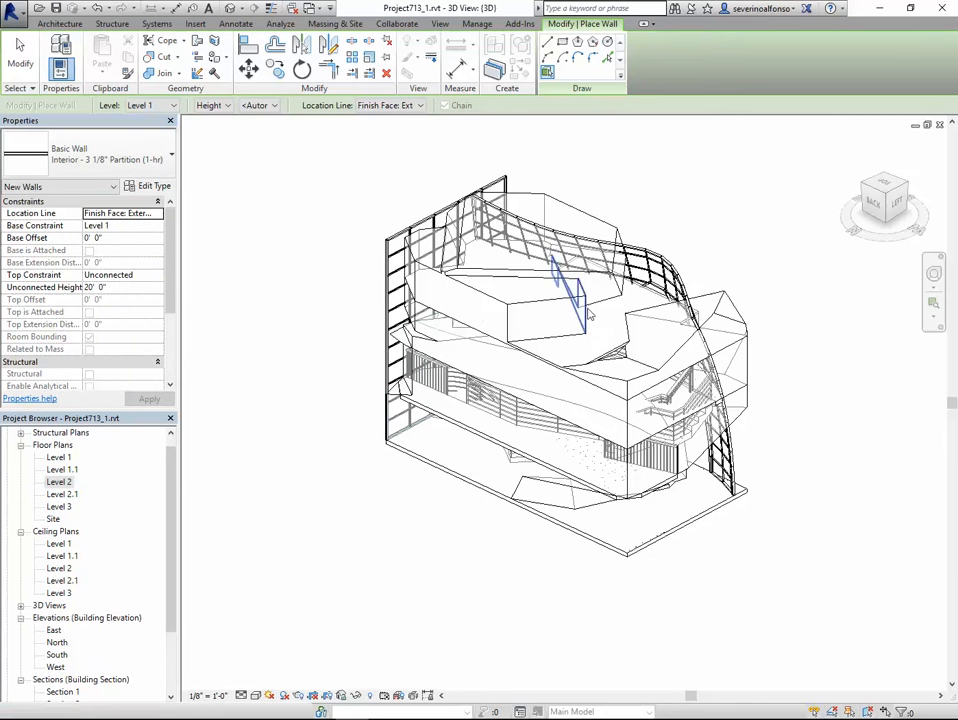
click(558, 306)
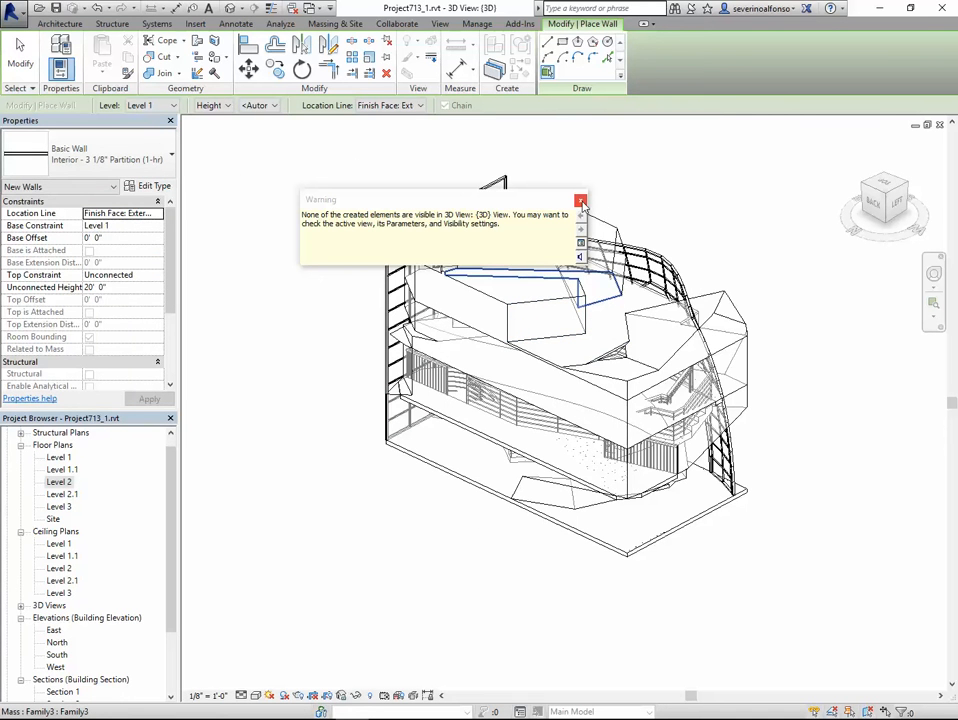
click(581, 201)
shift+middle_drag(582, 204, 597, 287)
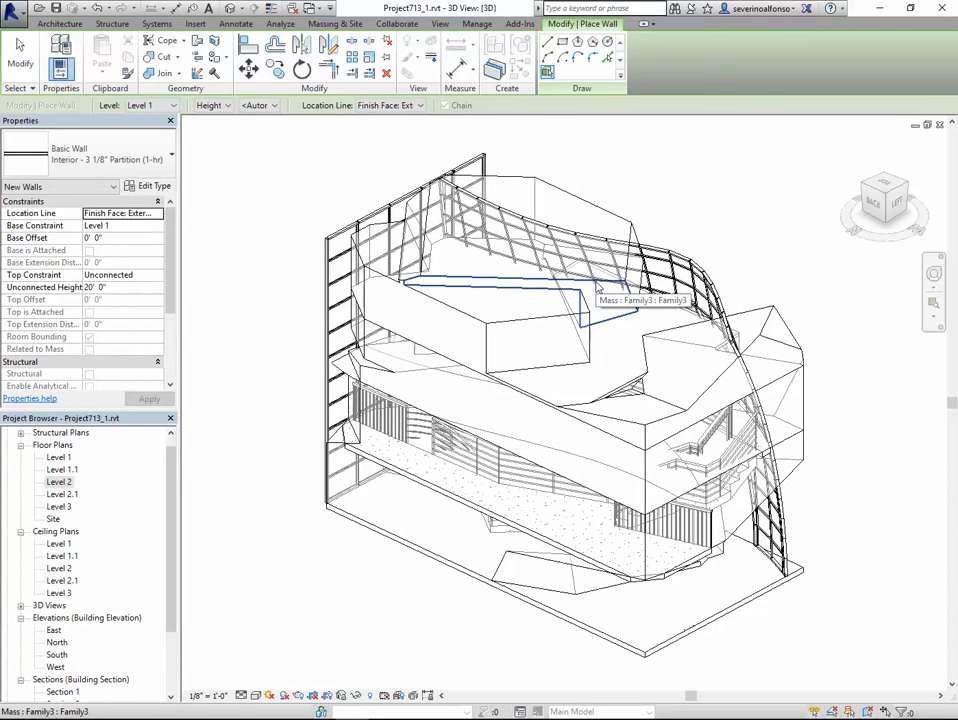
click(597, 289)
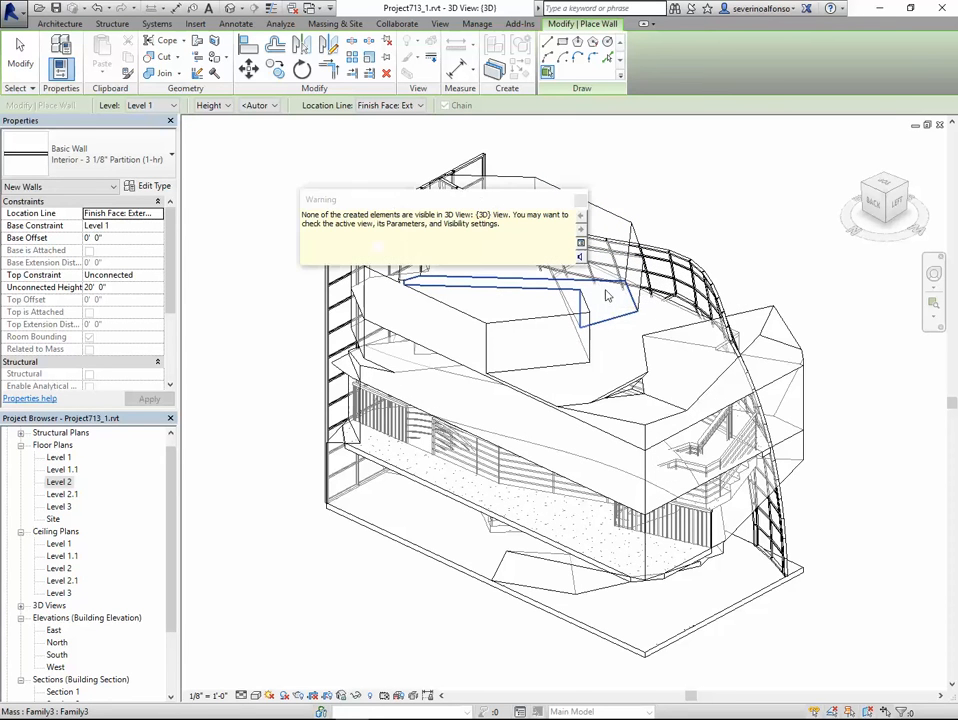
click(581, 201)
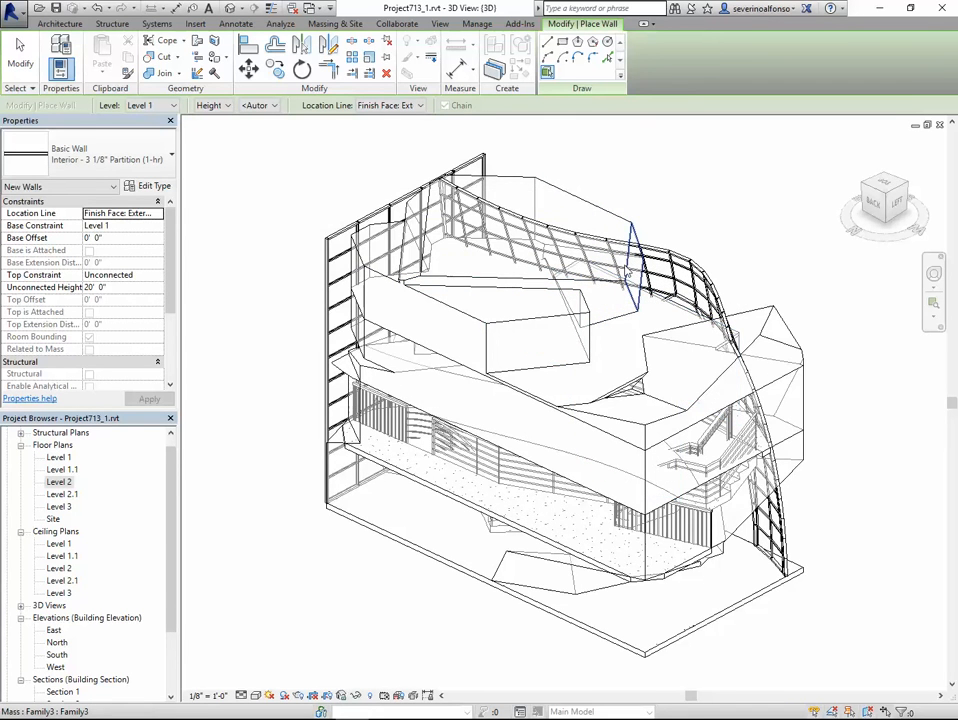
Apply partition walls to the upper volume's narrow triangular face and the narrow mass face beside the flat curtain wall.
click(627, 272)
click(647, 189)
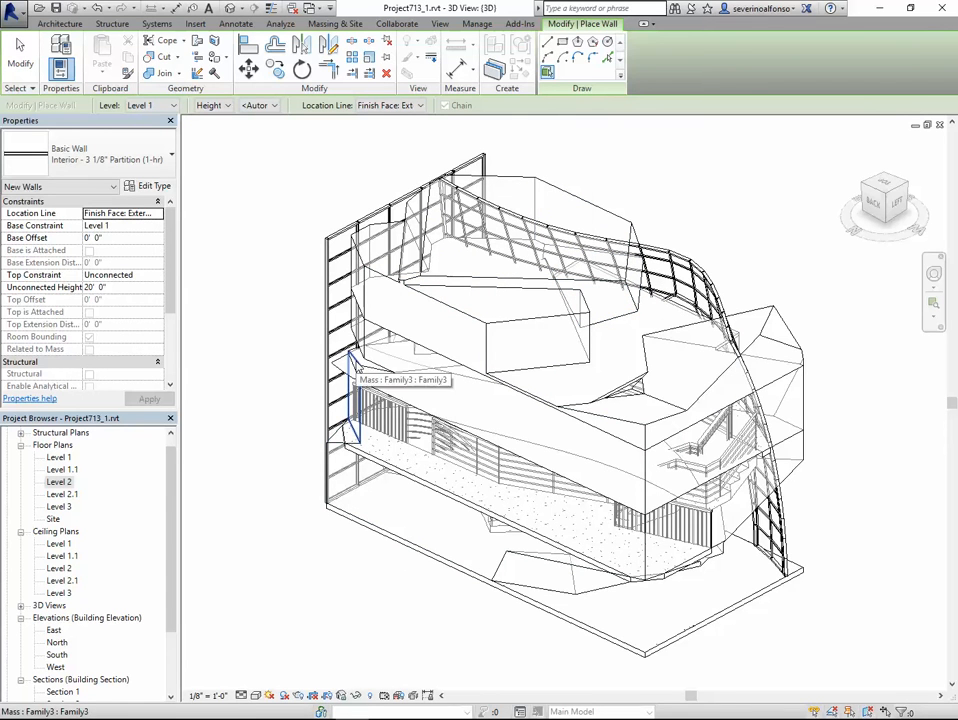
click(354, 367)
click(590, 218)
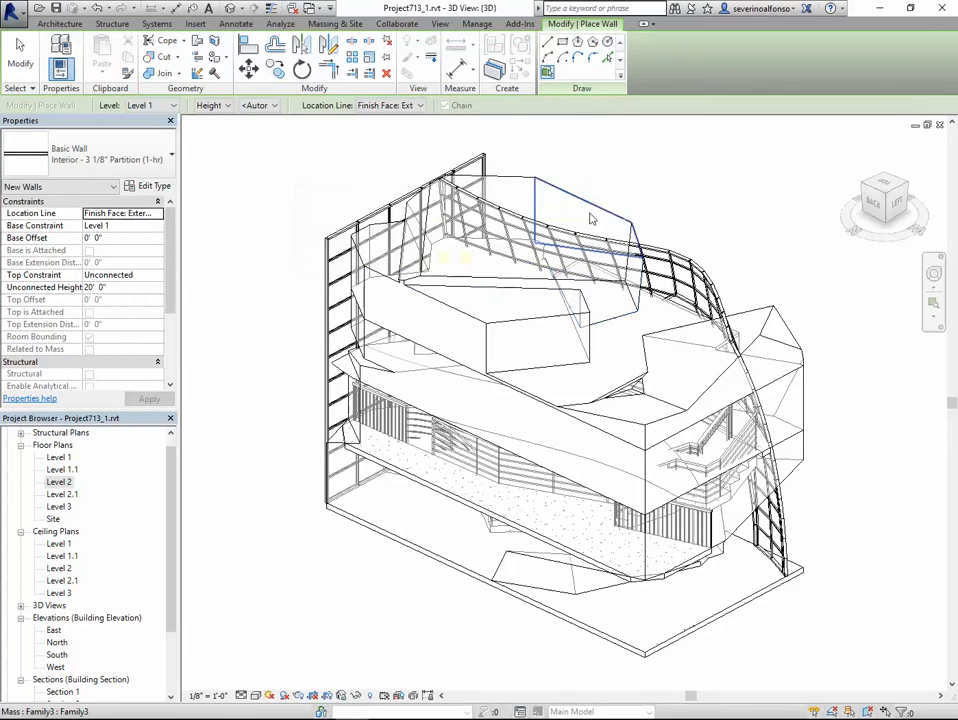
Apply partition walls to the mass faces around the upper notch above the landing stair.
shift+middle_drag(668, 430, 598, 450)
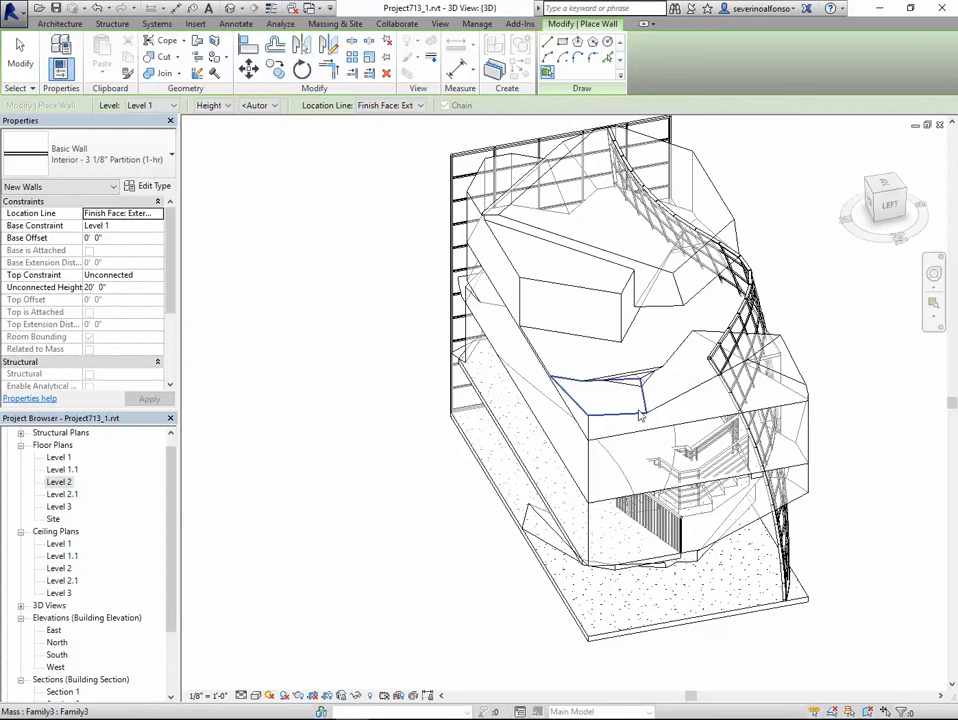
click(637, 419)
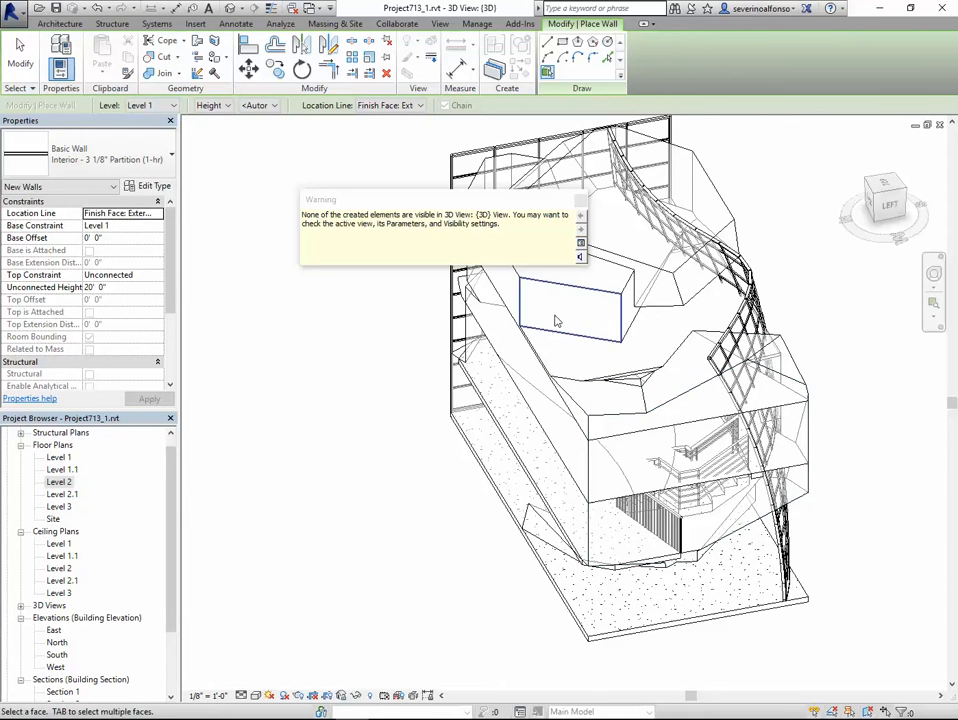
click(689, 395)
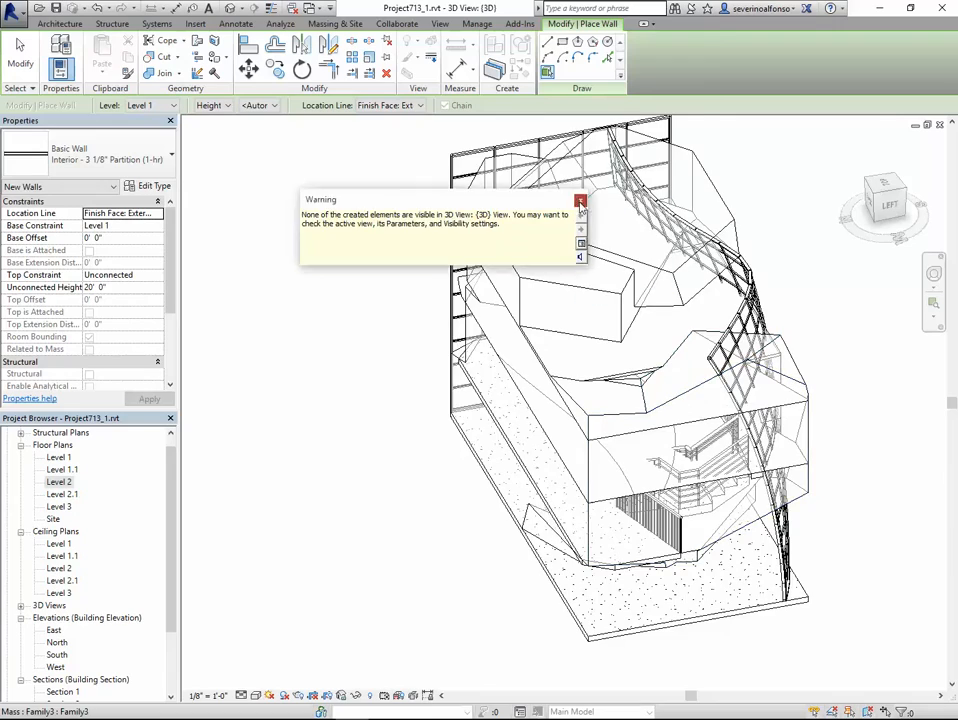
shift+middle_drag(580, 207, 462, 398)
Apply partition walls to the faceted ground-level volume and the vertical mass face behind the landing stair, dismissing the warnings.
scroll(560, 490, up, 3)
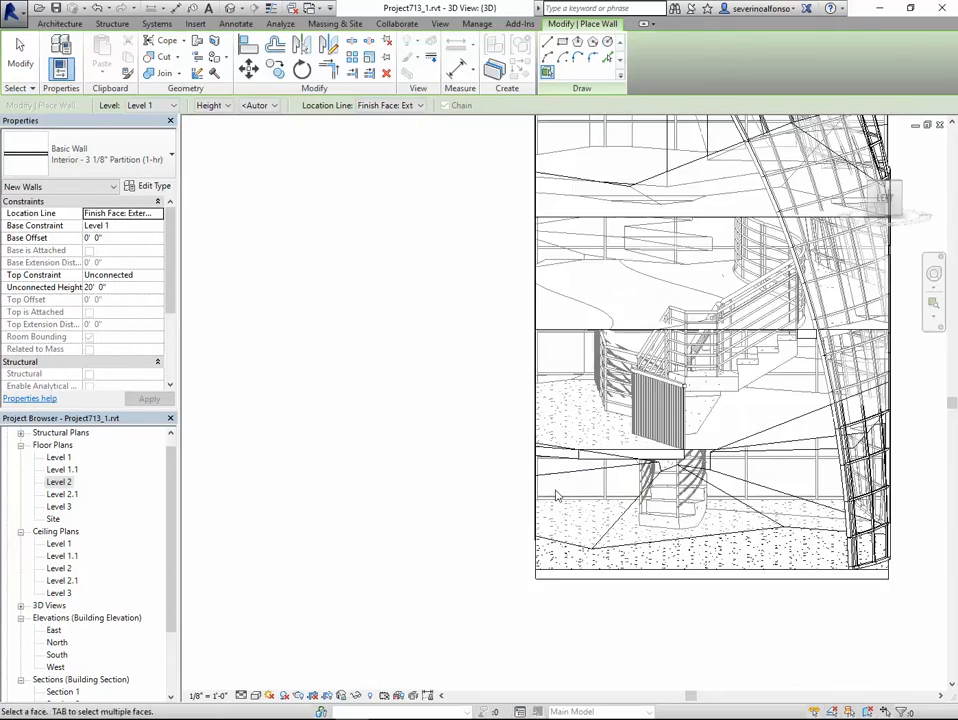
mouse_move(556, 496)
shift+middle_down()
mouse_move(596, 512)
mouse_move(568, 494)
shift+middle_up()
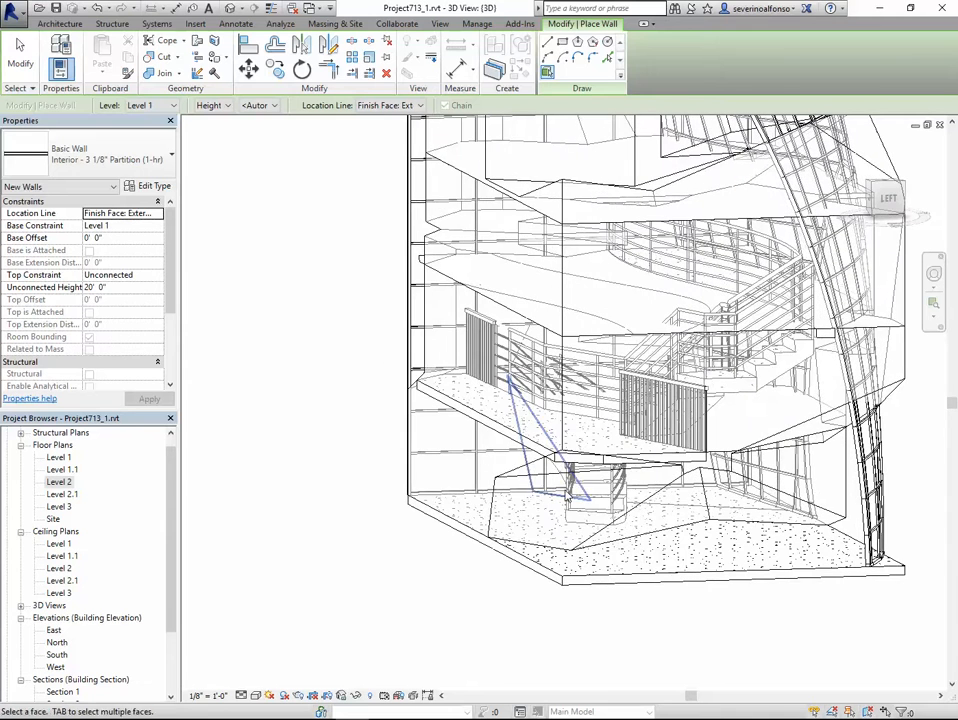
click(515, 478)
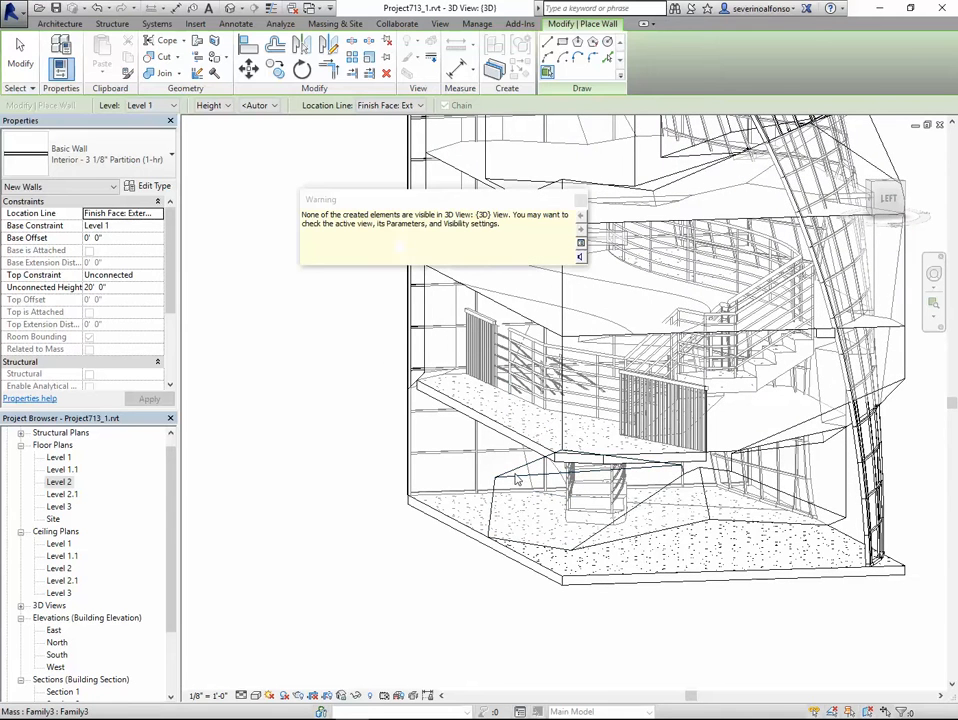
click(580, 204)
click(614, 279)
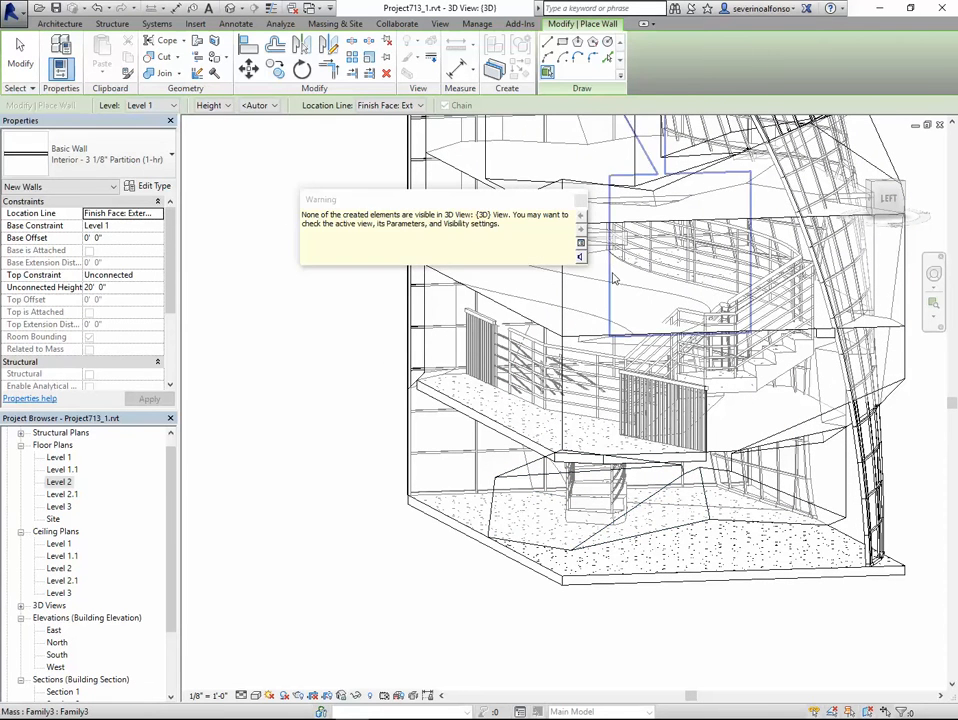
click(580, 201)
Apply a partition wall to the ground-level mass face beside the spiral stair and dismiss the warning.
shift+middle_drag(806, 508, 725, 515)
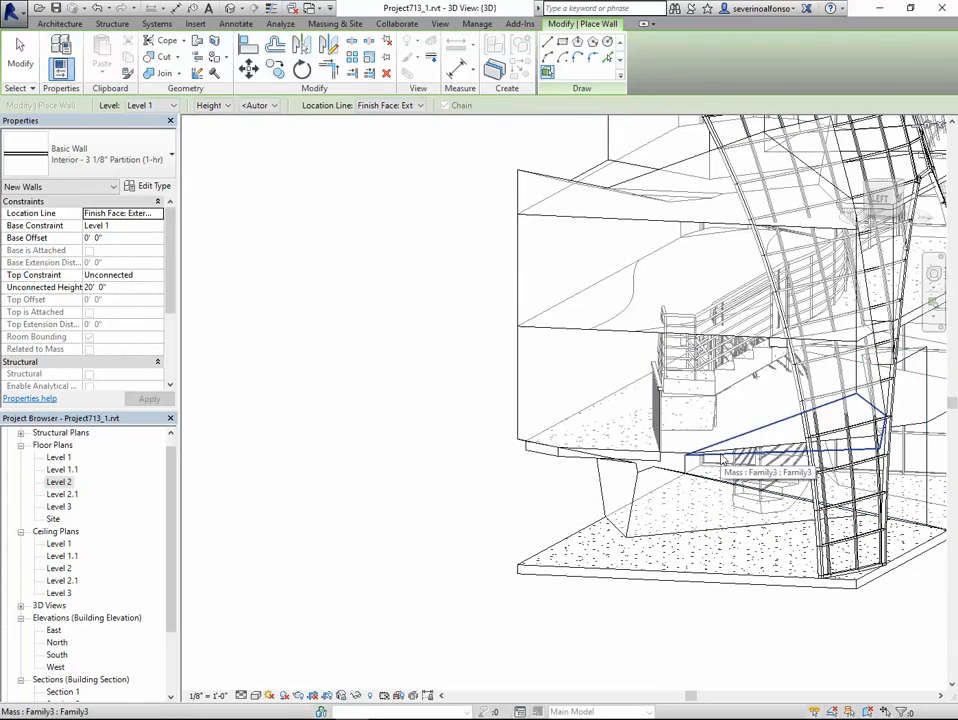
click(712, 462)
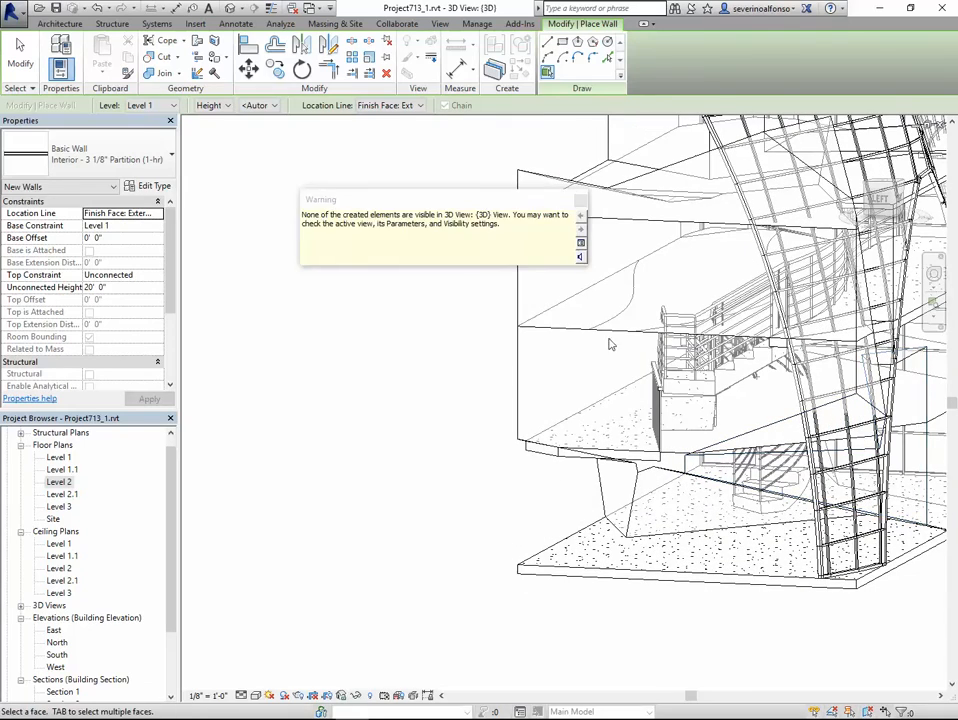
click(582, 201)
scroll(765, 383, down, 2)
middle_drag(765, 383, 600, 235)
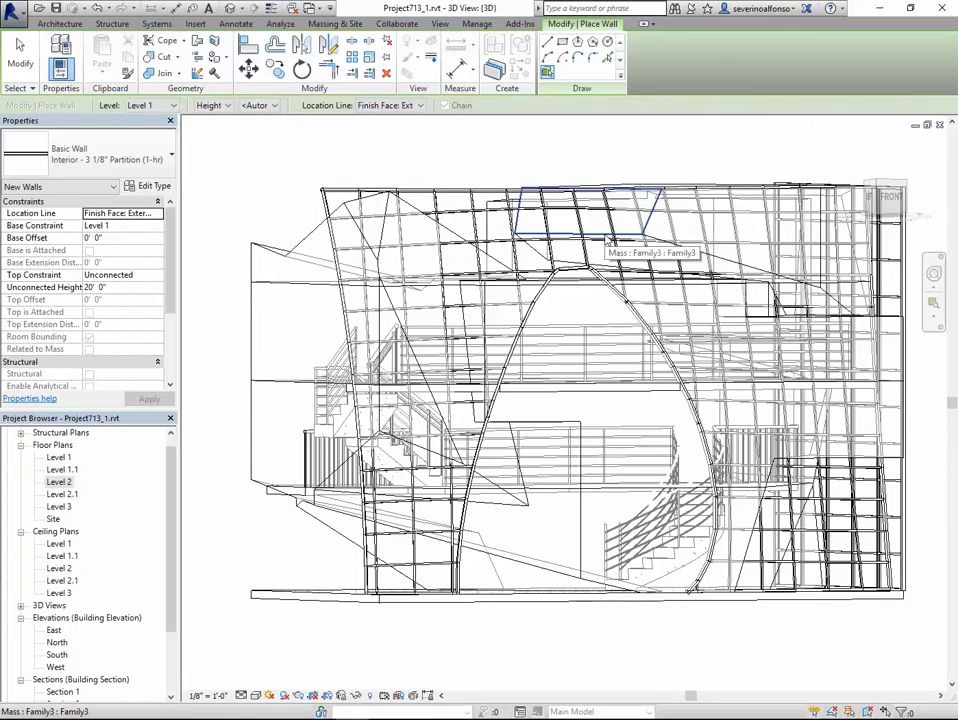
Apply partition walls to the upper volume's remaining quadrilateral face and the angular mass face near the flat curtain wall, dismissing the warning.
click(608, 240)
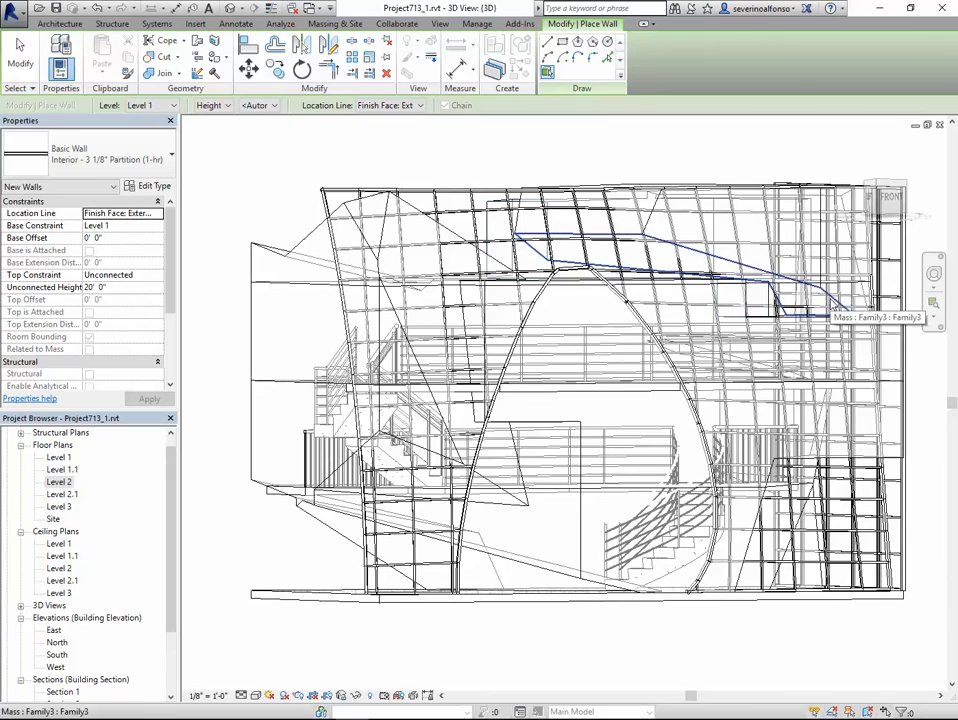
shift+middle_drag(830, 305, 760, 315)
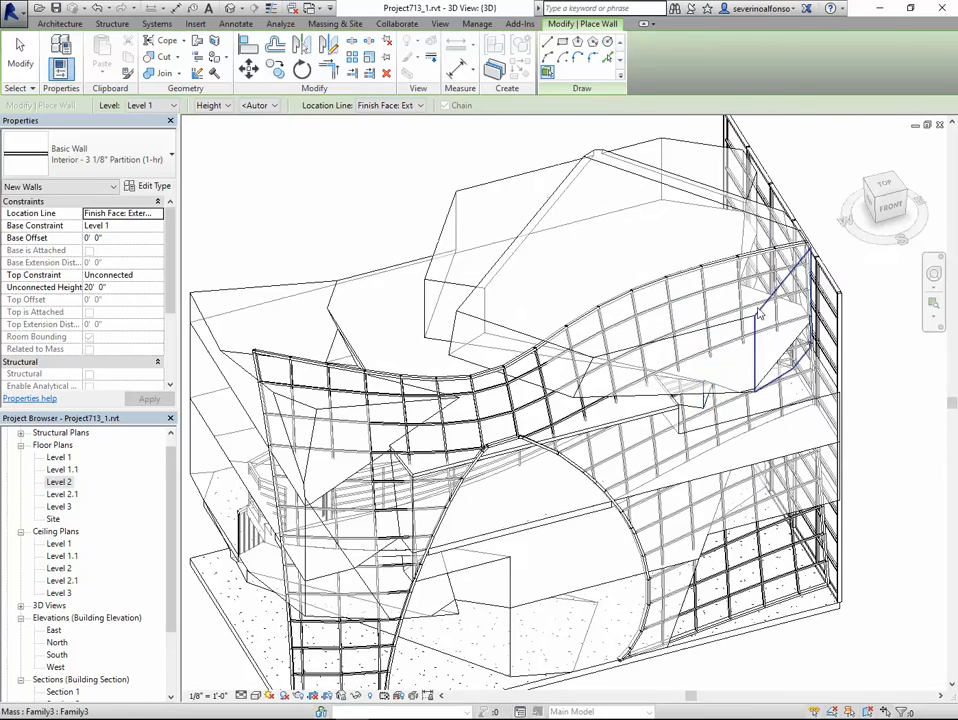
click(760, 318)
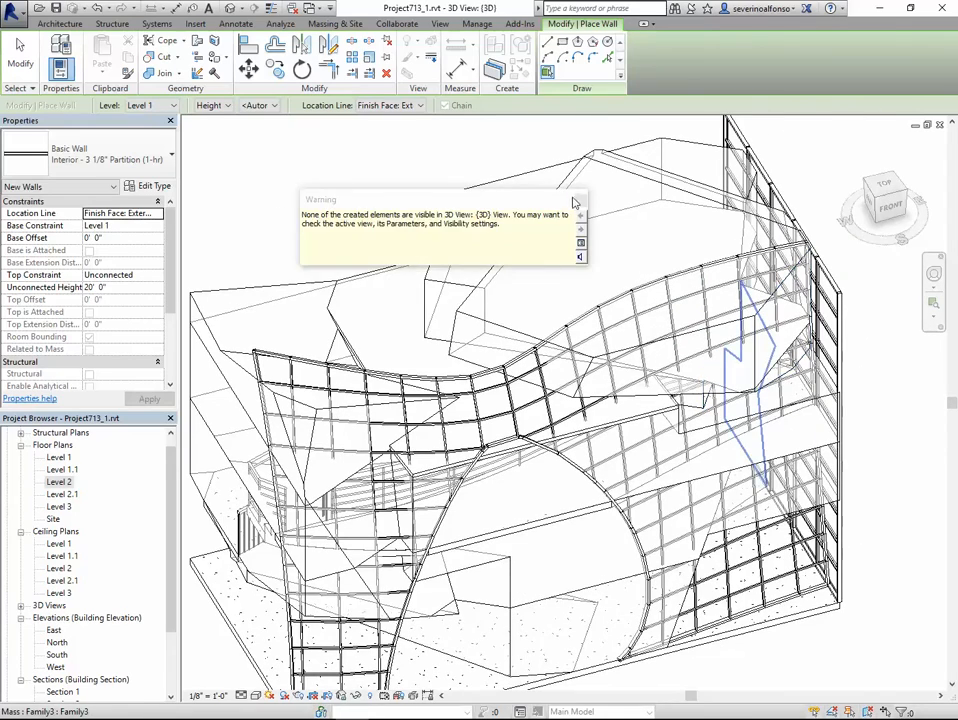
shift+middle_drag(574, 203, 578, 374)
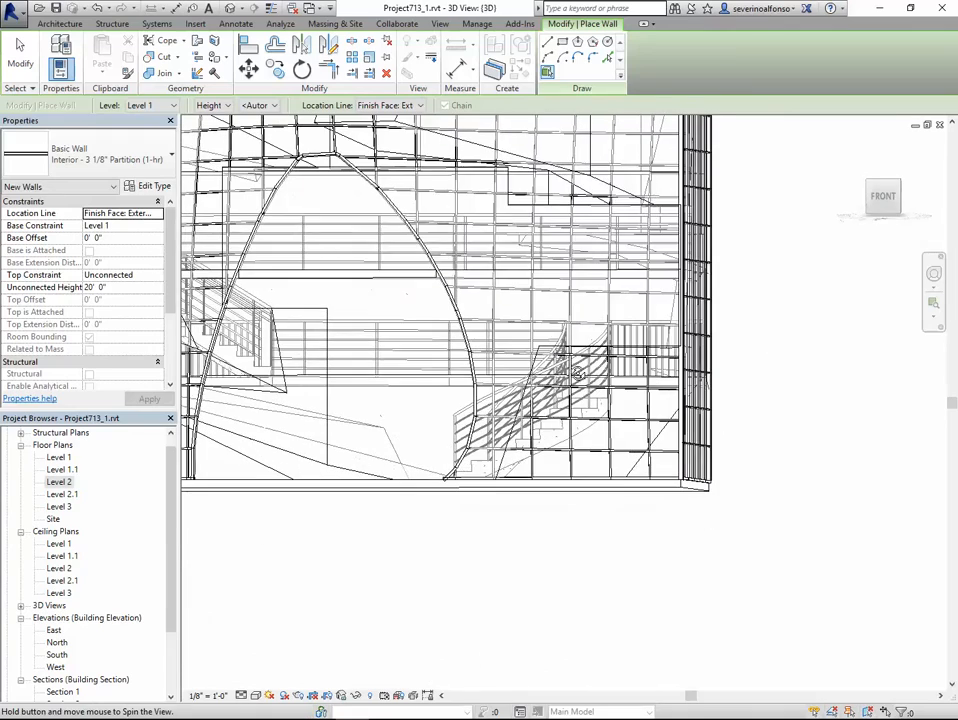
Apply partition walls to the sloped ground-level mass face and the stepped face near the flat curtain wall, dismiss the warnings and end wall placement.
click(519, 432)
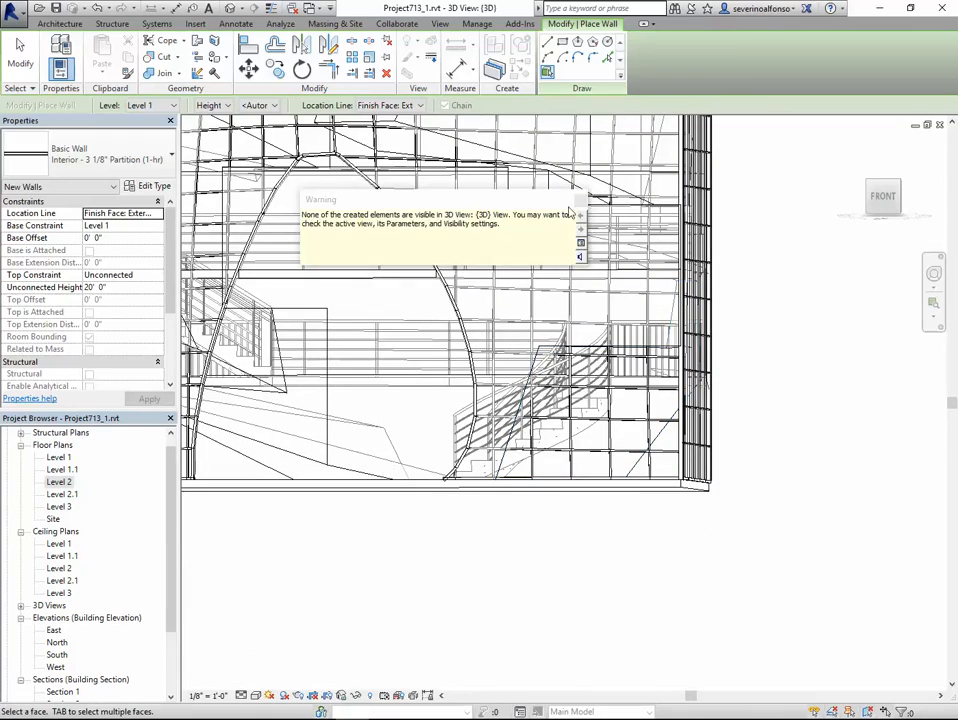
shift+middle_drag(585, 203, 617, 380)
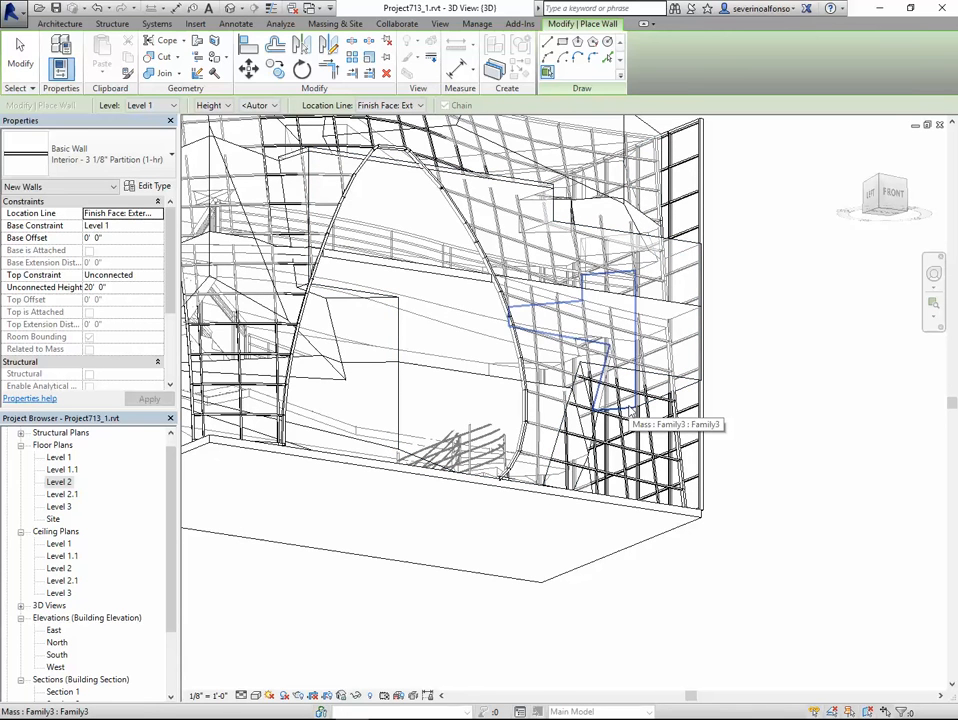
click(628, 408)
click(580, 202)
scroll(555, 310, down, 1)
shift+middle_drag(475, 323, 545, 373)
scroll(460, 395, down, 1)
middle_drag(385, 458, 405, 575)
key(Escape)
key(Escape)
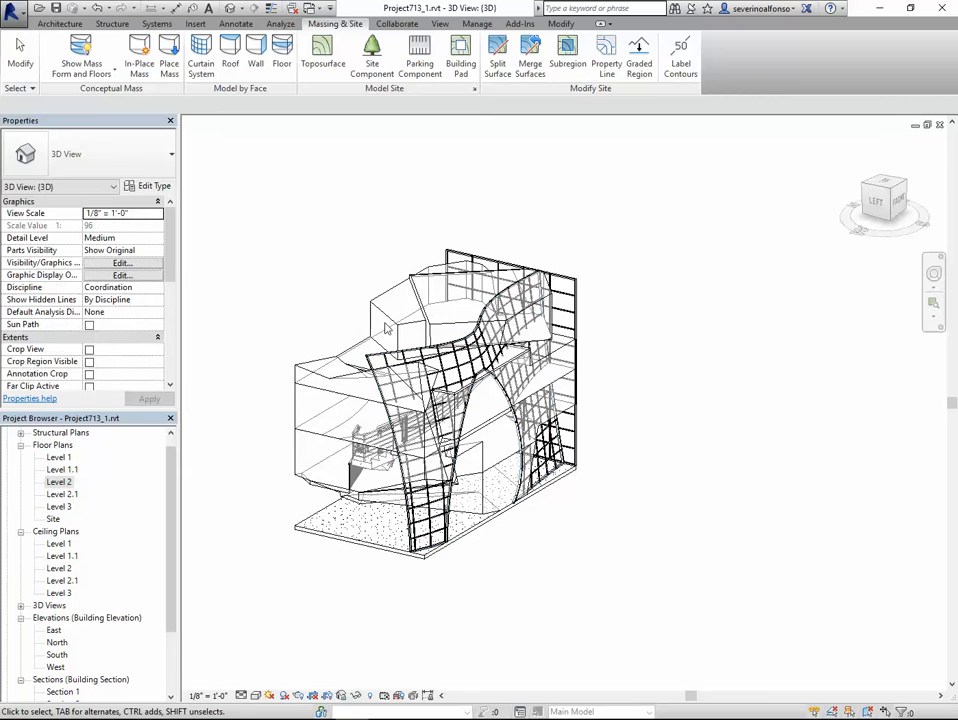
Hide the mass element in the 3D view and set mass display to Show Mass by View Settings.
click(385, 322)
right_click(385, 322)
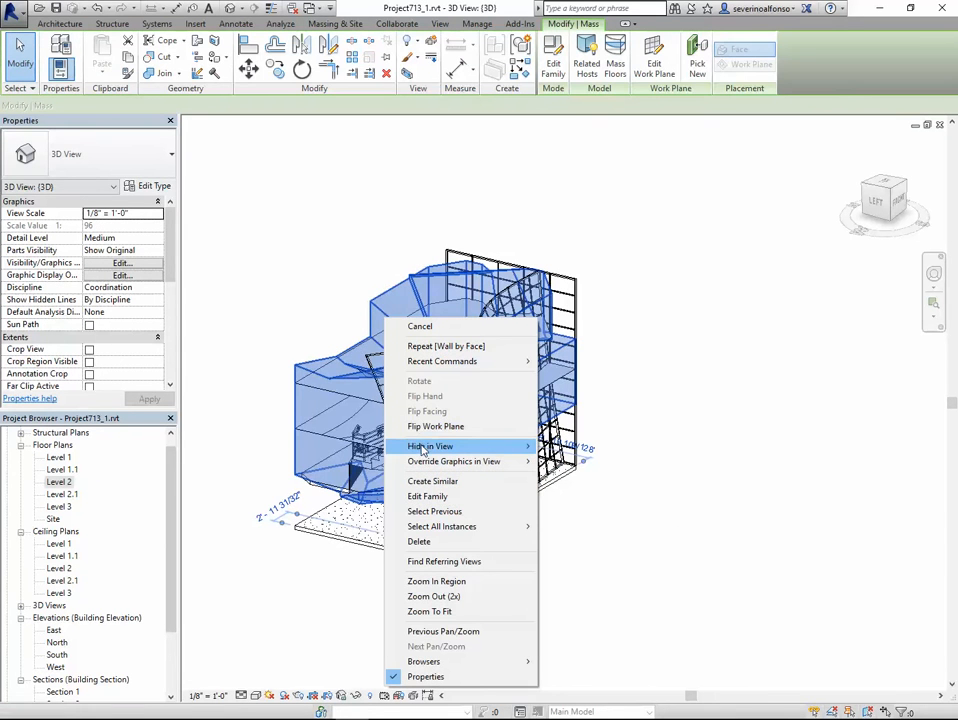
mouse_move(530, 447)
click(577, 447)
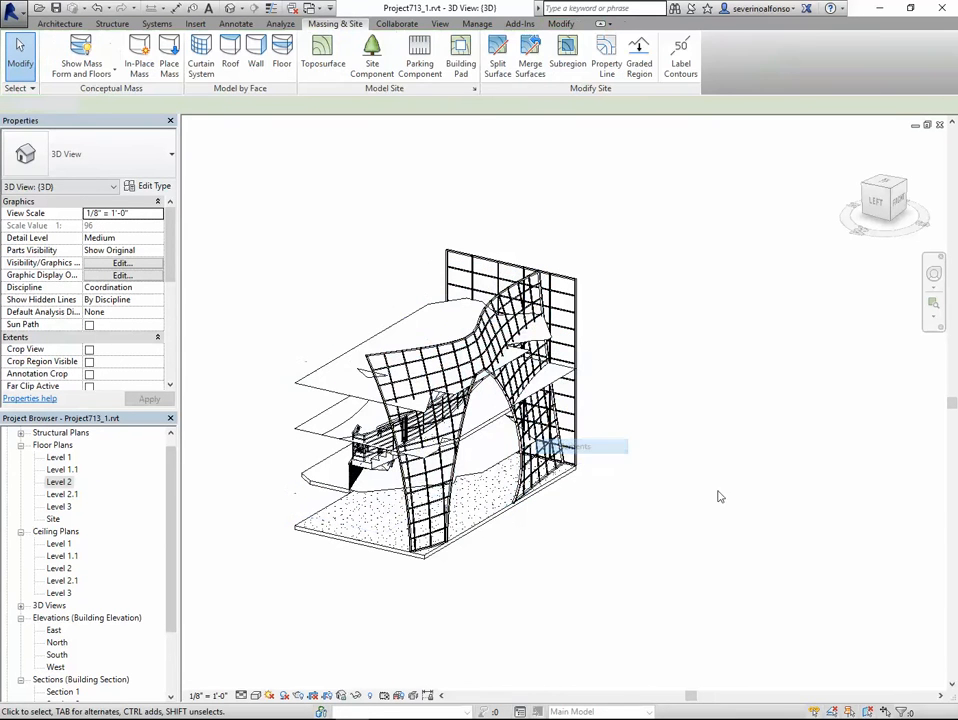
click(84, 55)
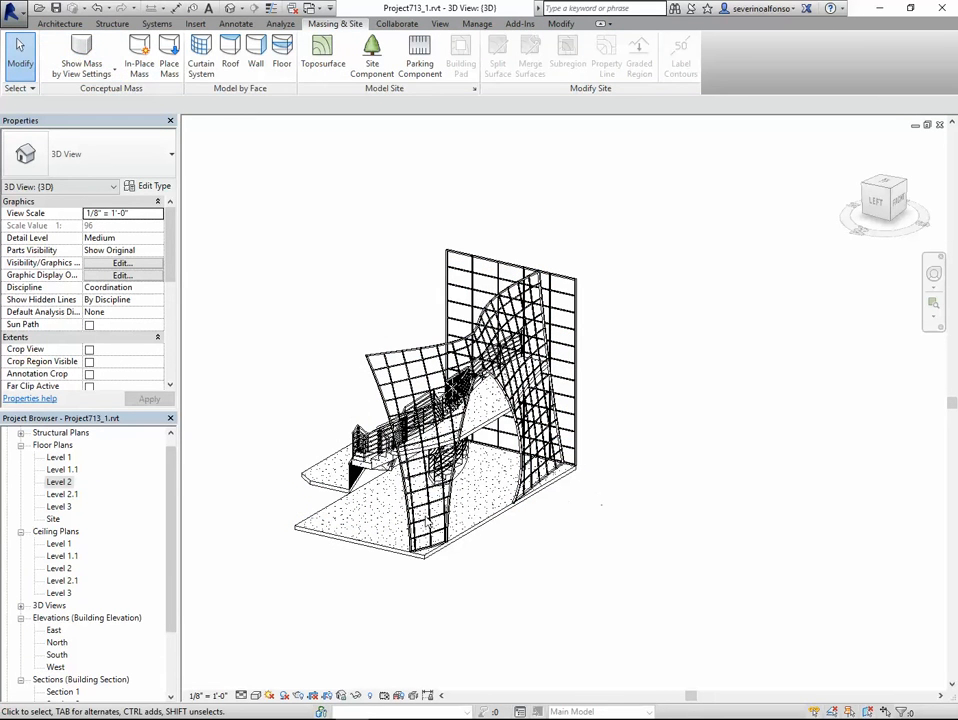
Reveal hidden elements, unhide the wall category in the 3D view, and leave the reveal mode.
shift+middle_drag(430, 492, 488, 475)
click(370, 696)
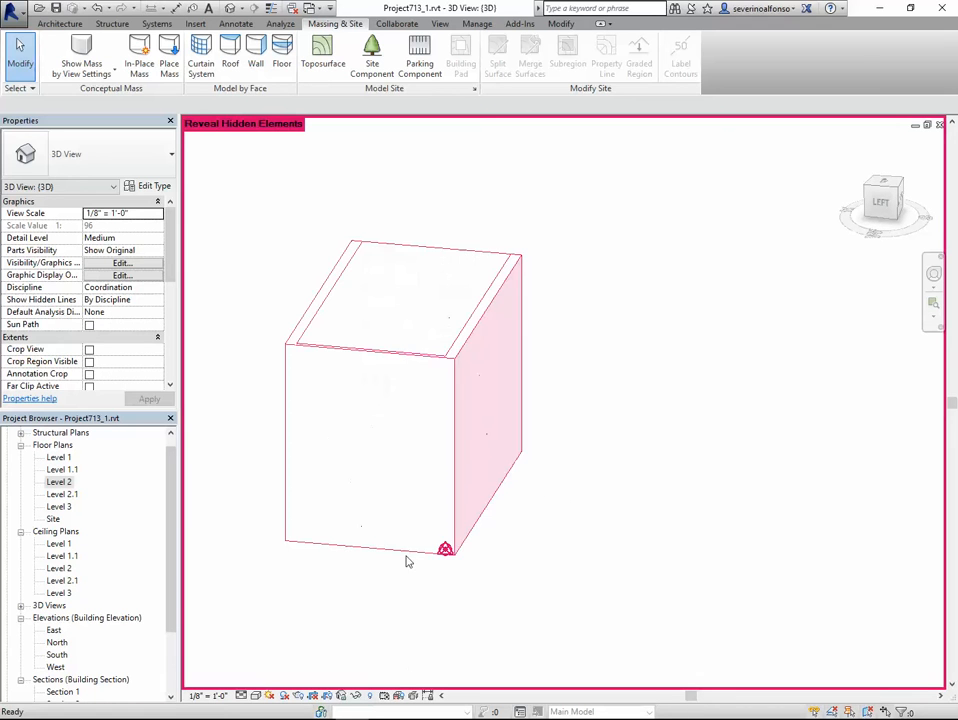
scroll(406, 560, down, 2)
click(382, 397)
key(Delete)
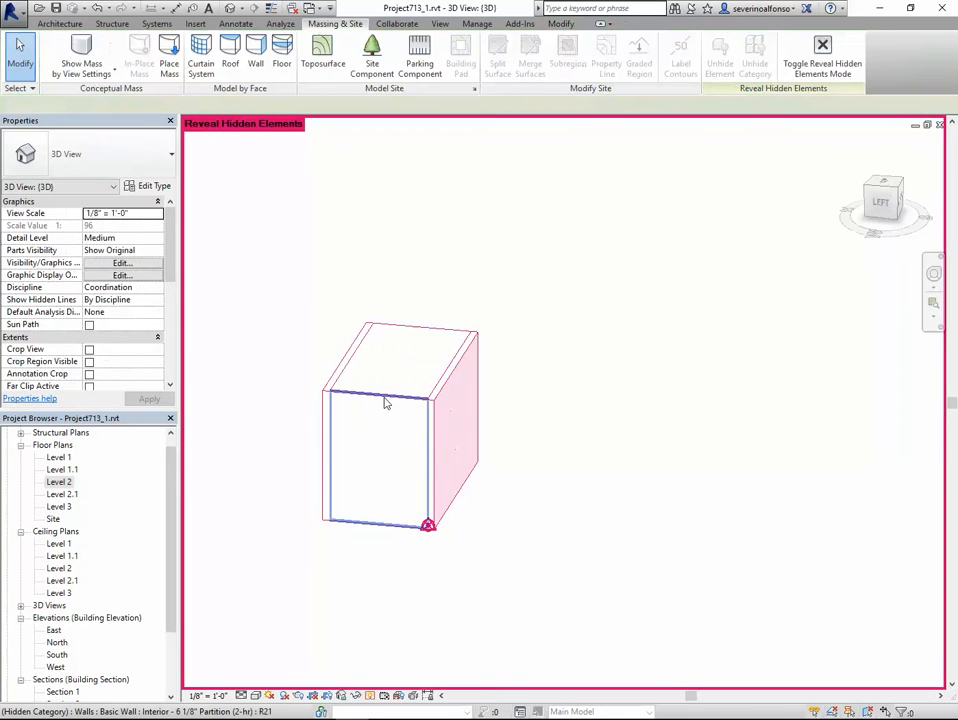
click(384, 400)
right_click(385, 398)
mouse_move(455, 478)
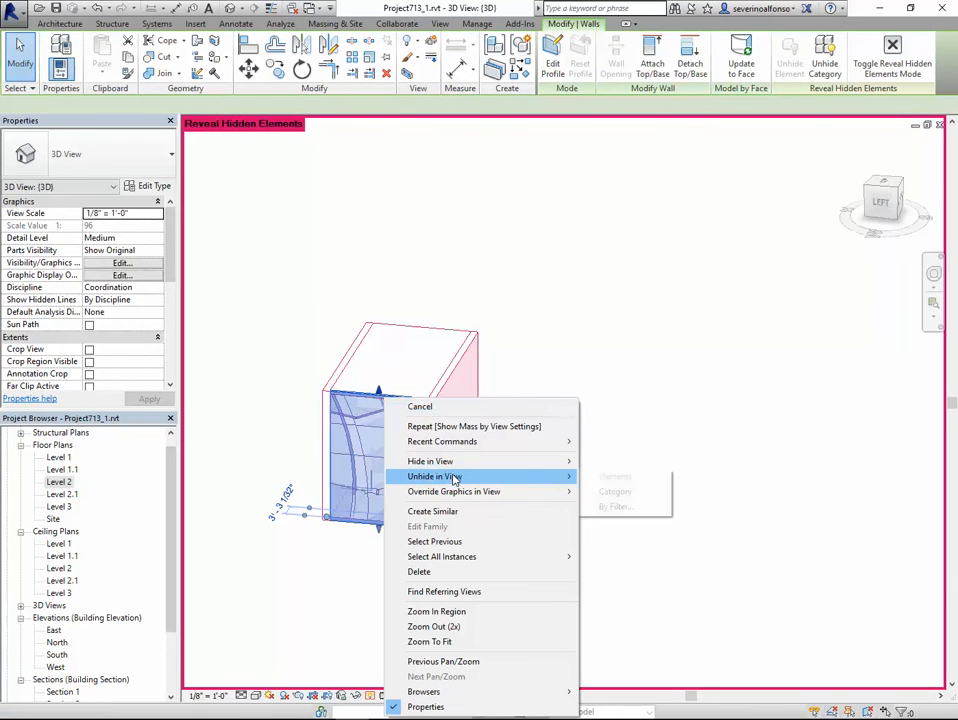
click(615, 491)
click(633, 336)
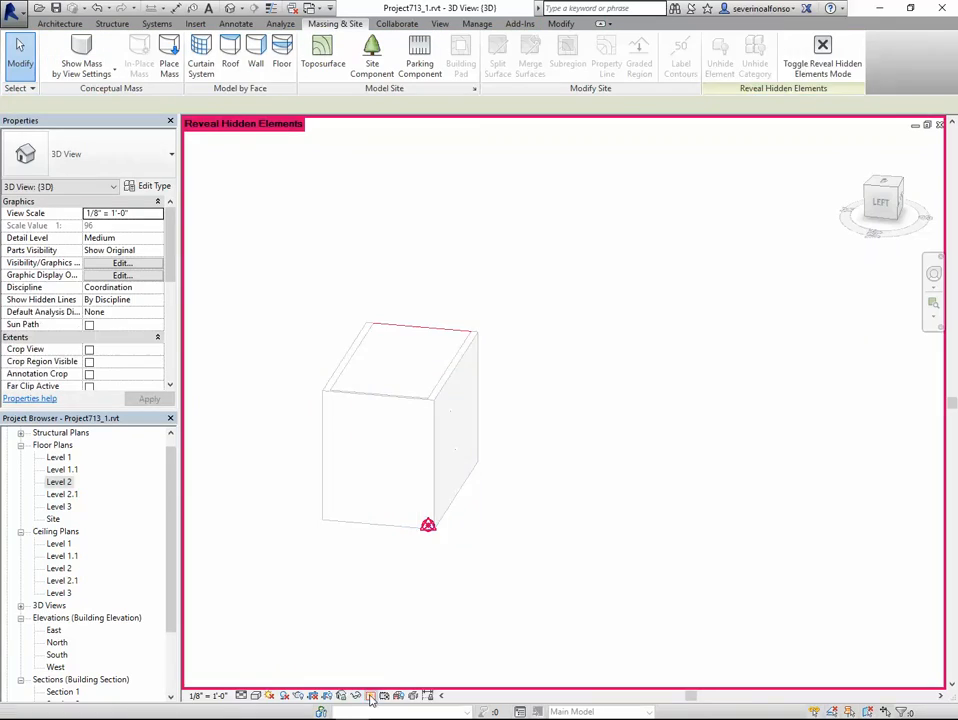
click(370, 696)
Isolate the large curved interior partition wall inside the building temporarily in the 3D view.
shift+middle_drag(644, 406, 417, 390)
scroll(462, 392, up, 3)
shift+middle_drag(507, 391, 421, 332)
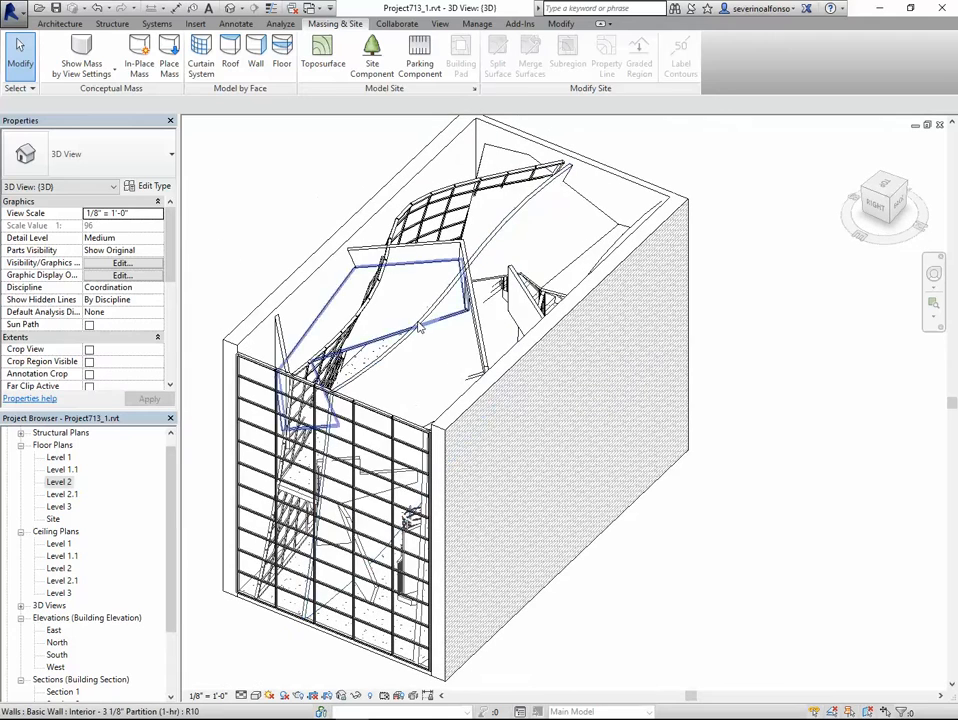
click(419, 333)
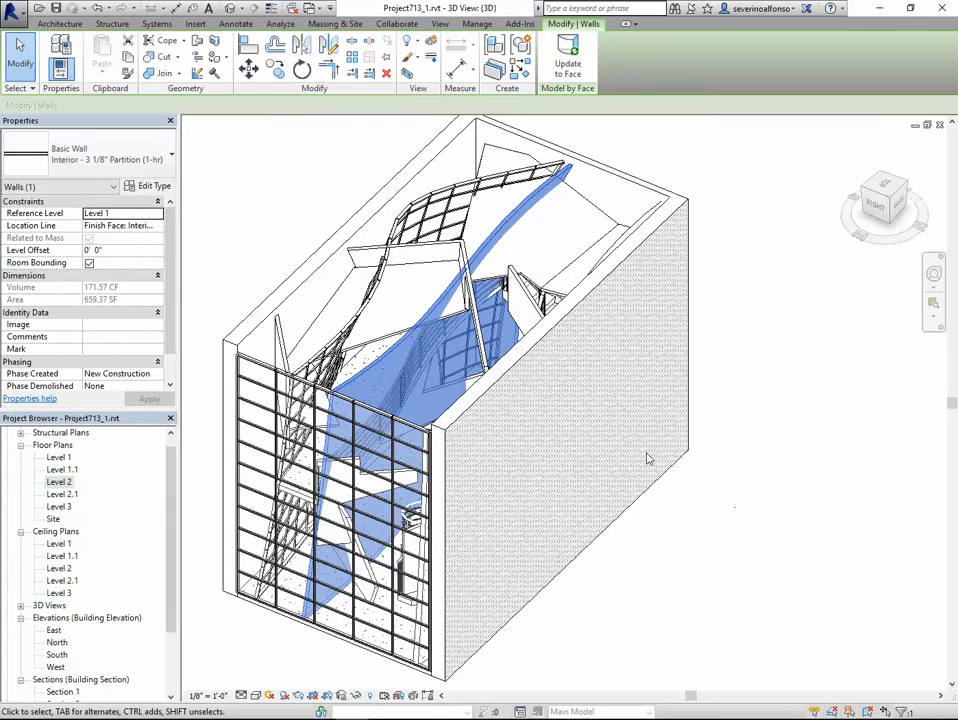
click(357, 696)
click(419, 651)
click(590, 434)
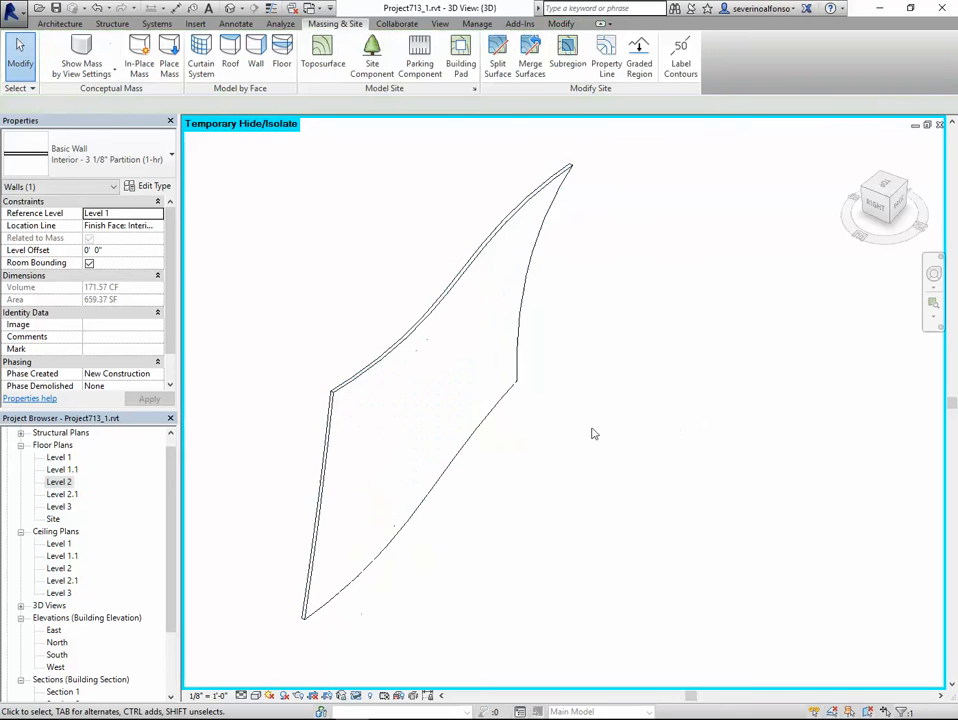
Load the Door-Opening family from the Doors library and place a 36" x 84" opening at the base of the curved wall.
shift+middle_drag(601, 492, 556, 431)
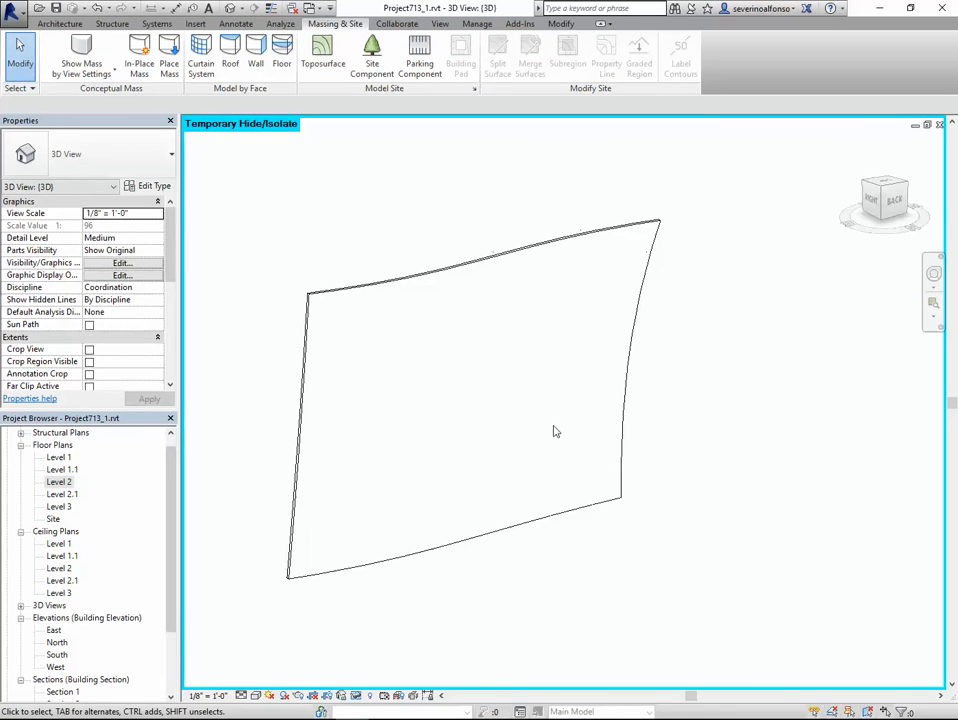
click(60, 23)
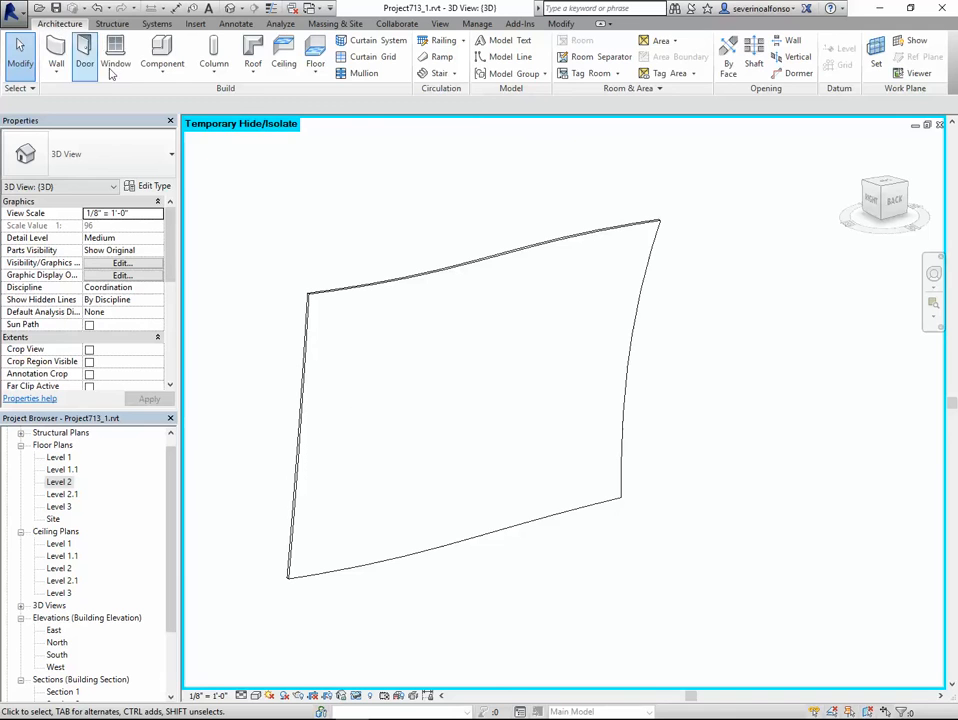
click(86, 52)
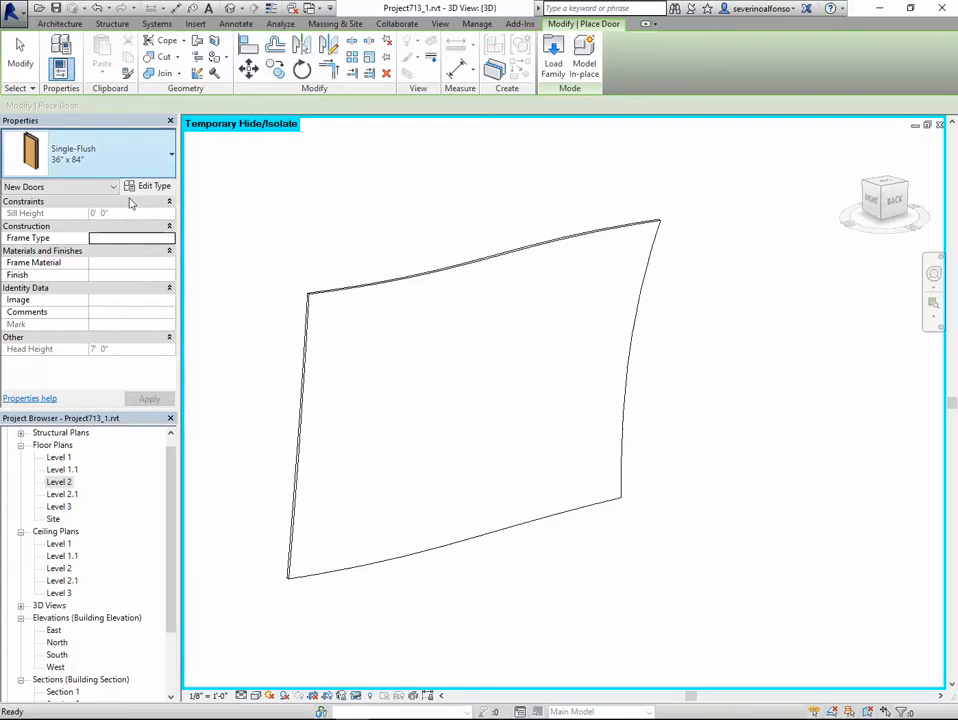
click(128, 156)
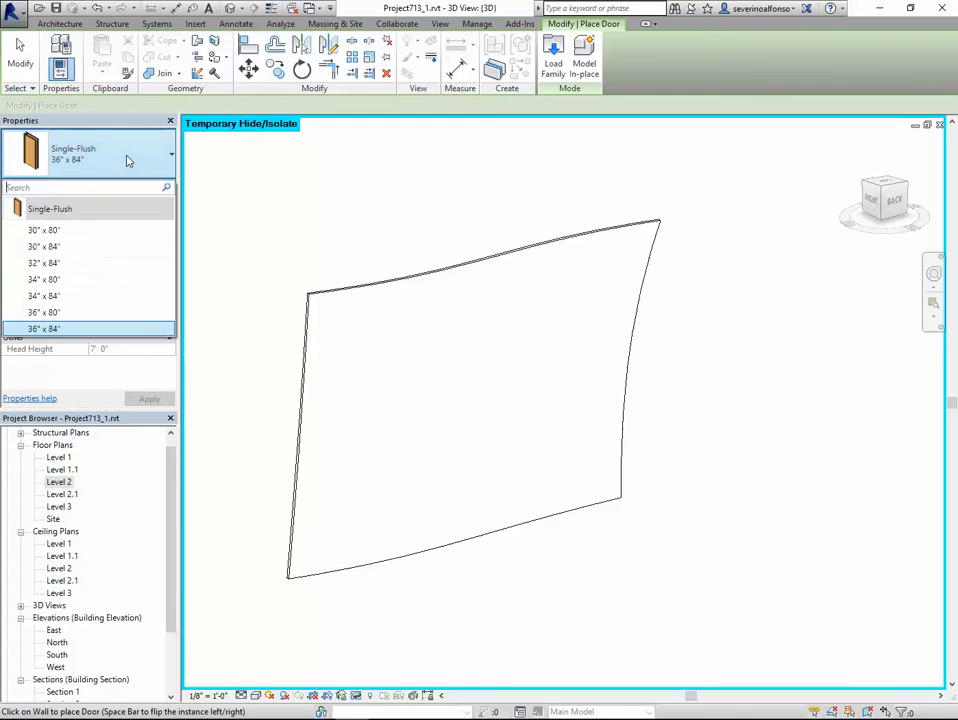
click(52, 245)
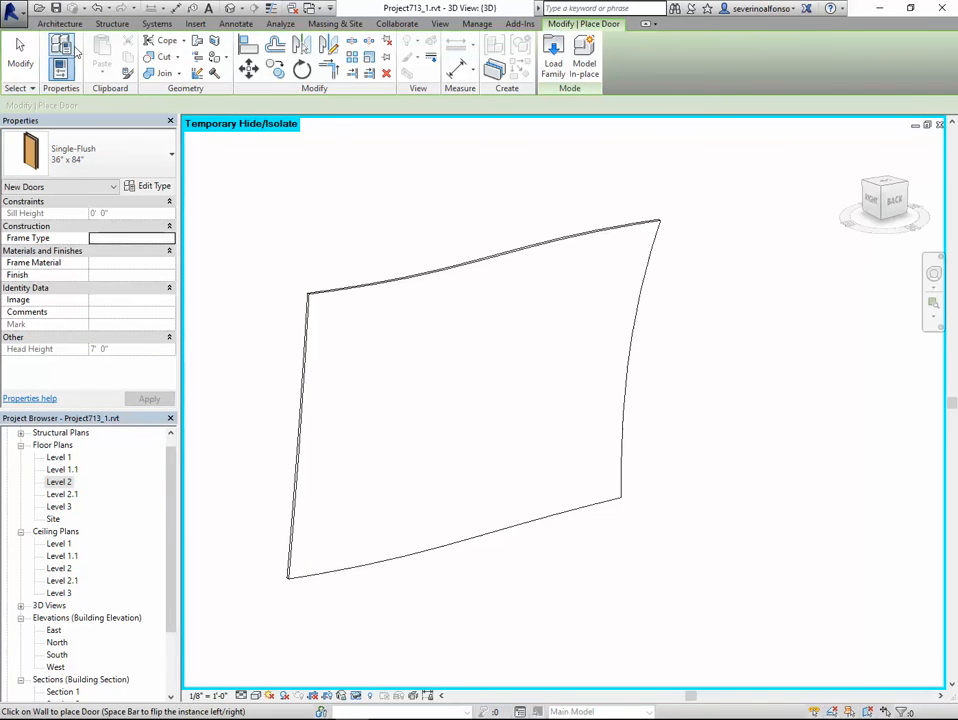
click(553, 66)
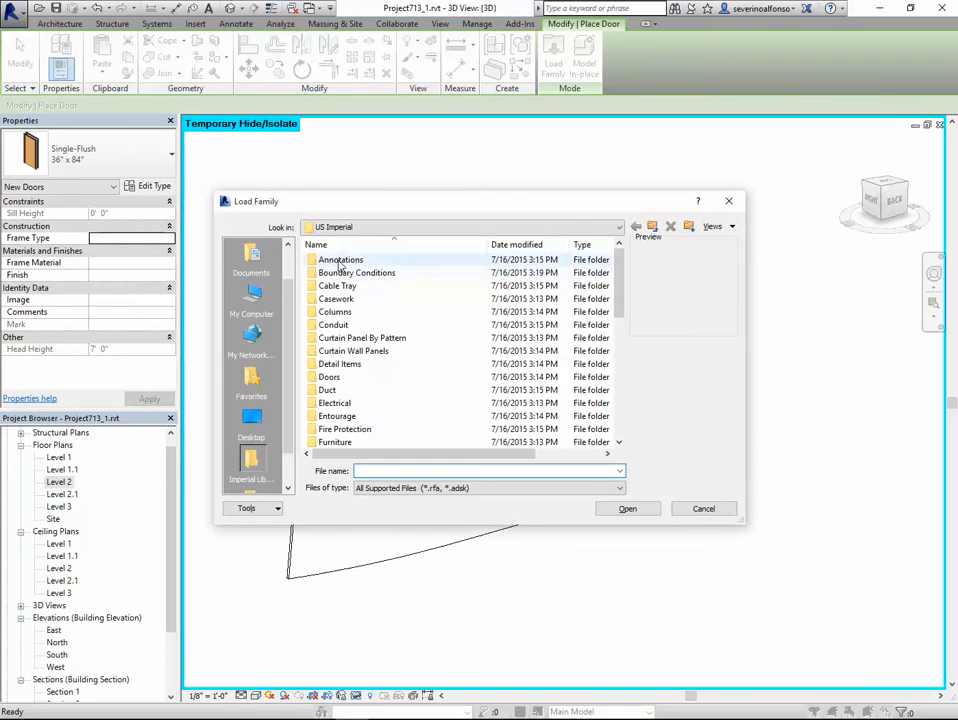
double_click(331, 378)
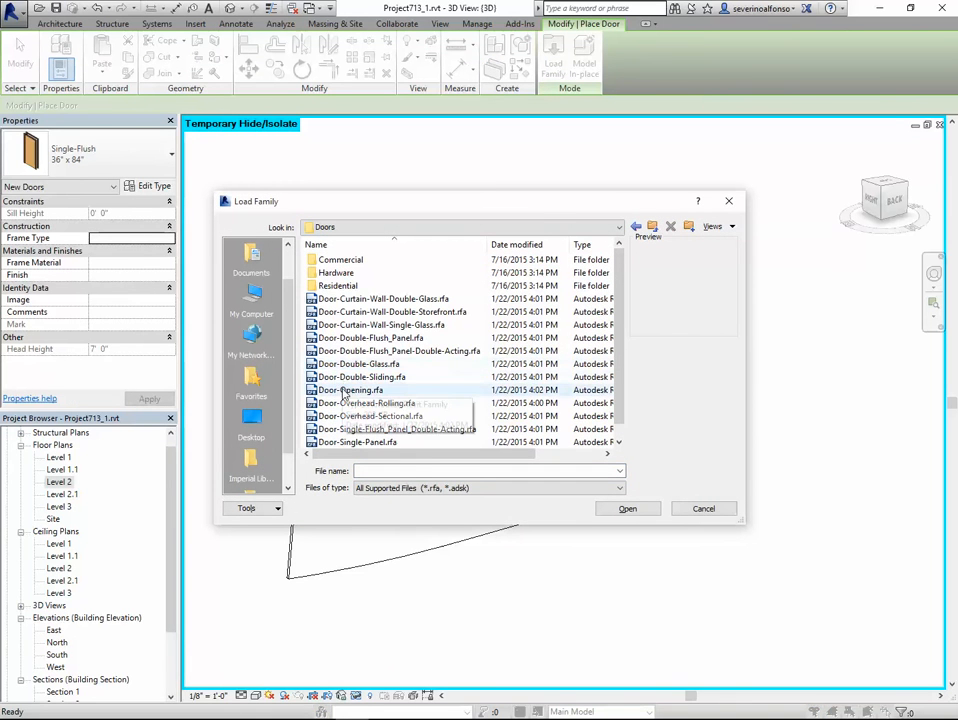
click(335, 390)
click(635, 512)
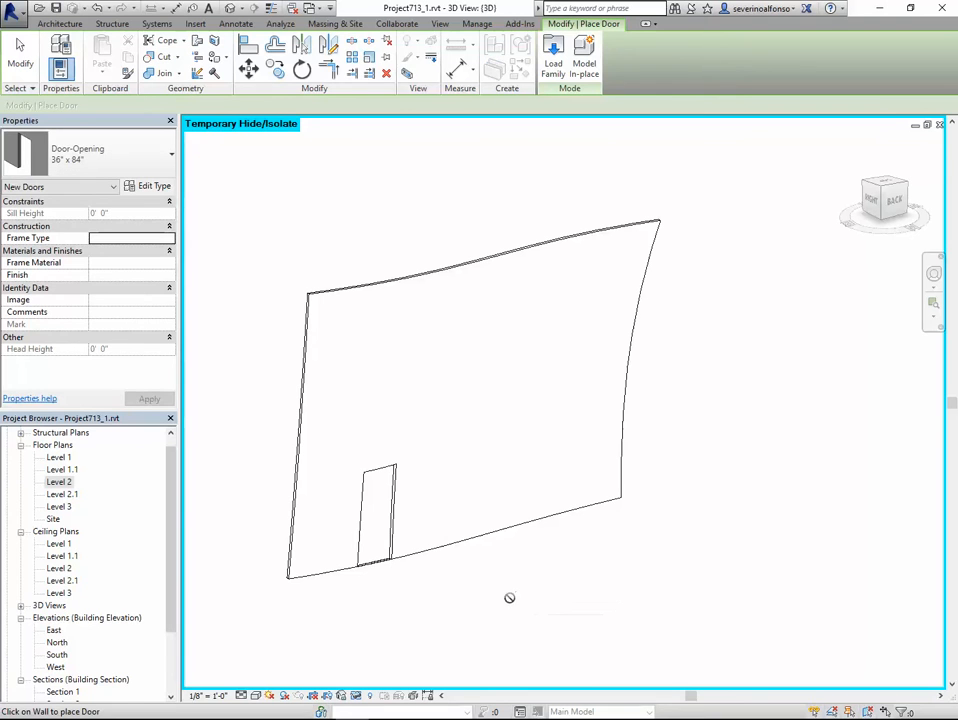
click(413, 547)
key(Escape)
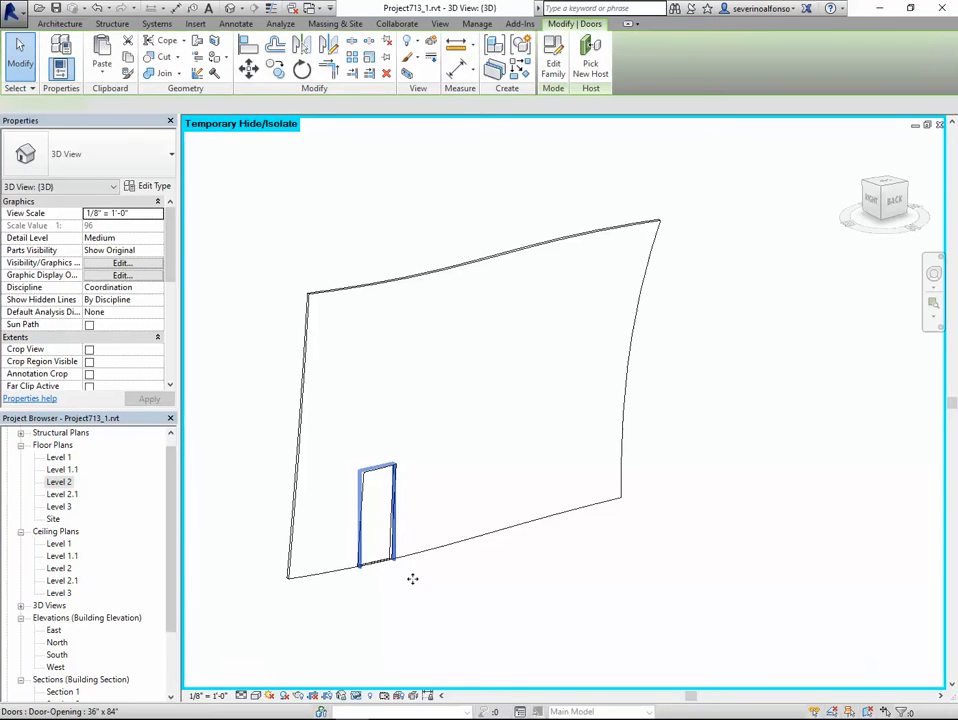
Duplicate the placed opening's type as NewOpen, set its rough width to 5' 0" and increase its rough height.
click(160, 185)
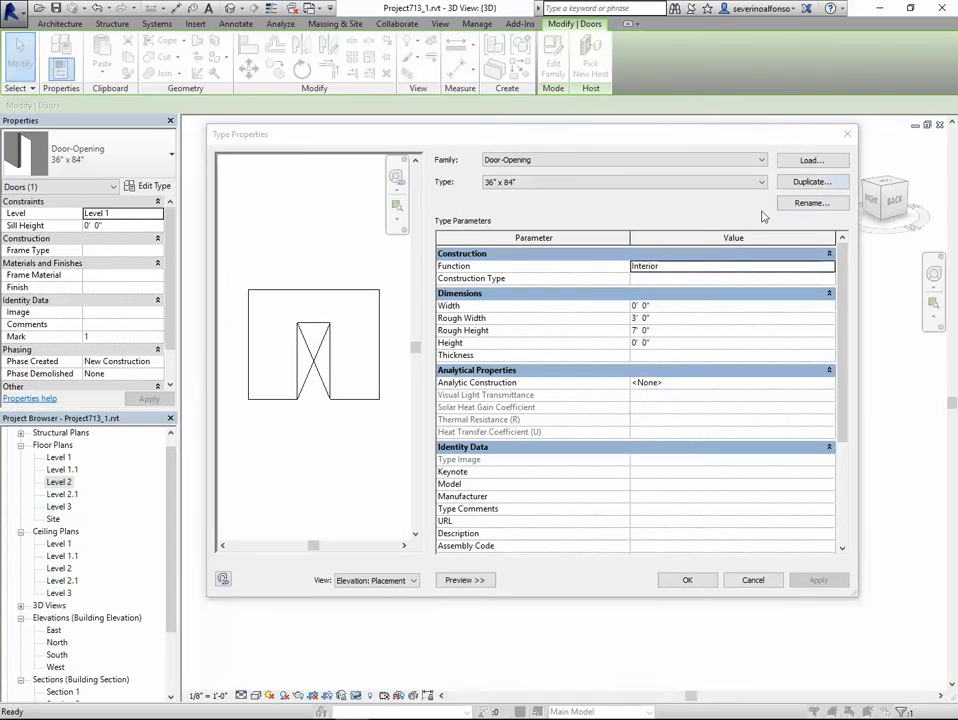
click(808, 183)
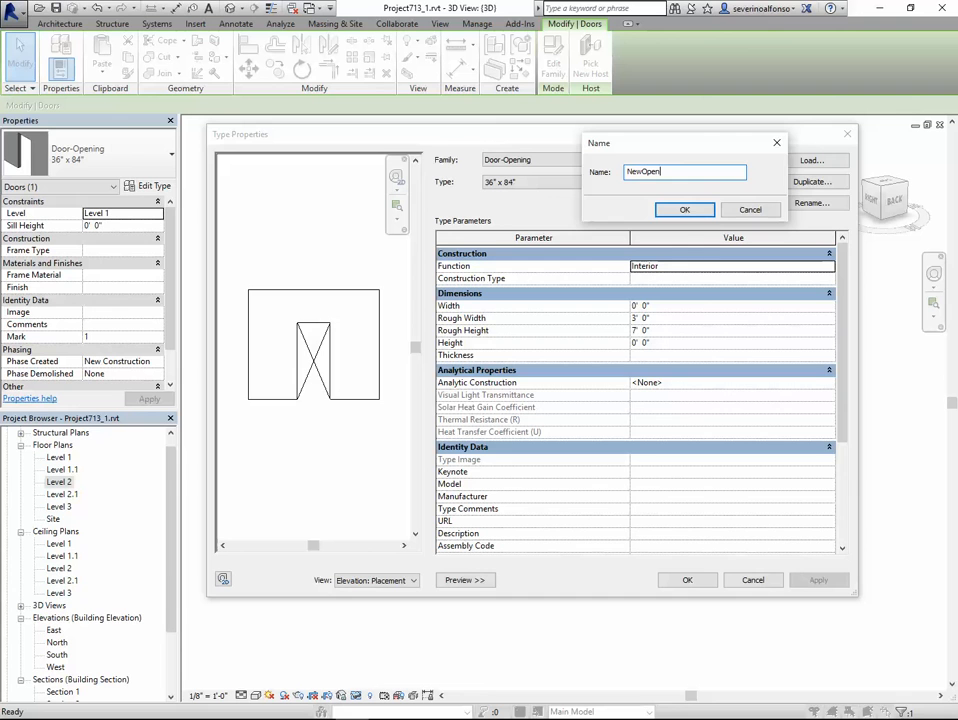
click(683, 214)
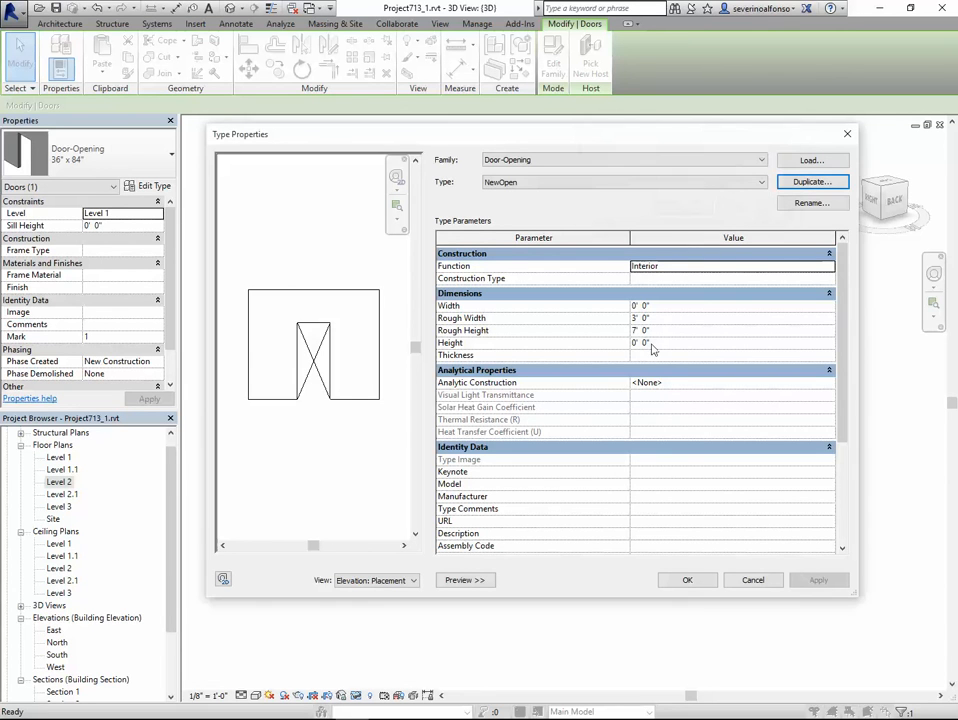
click(634, 318)
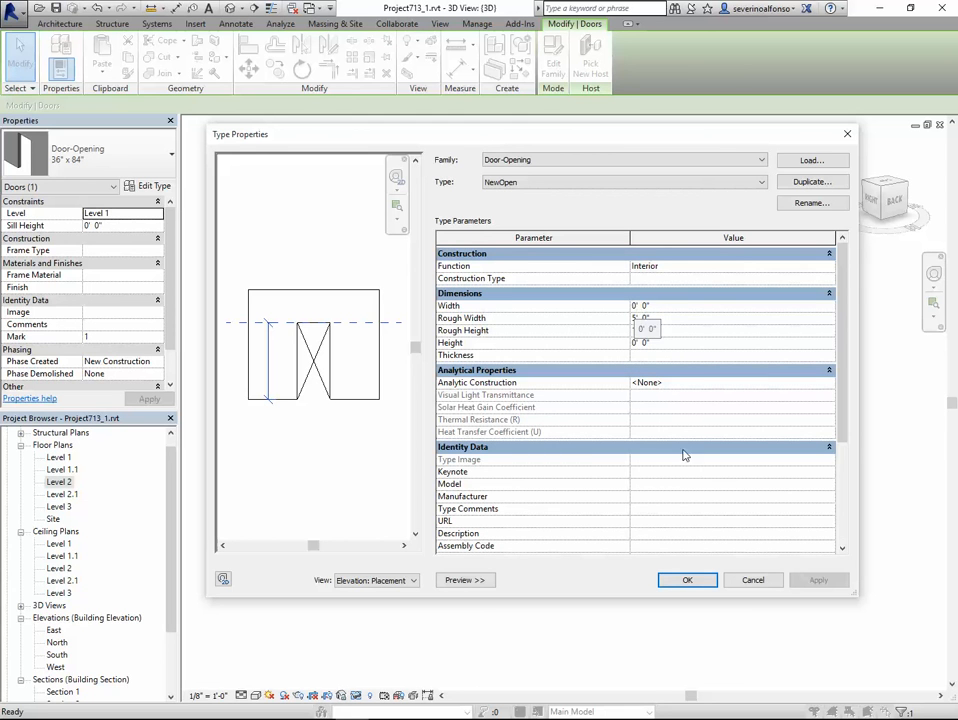
click(689, 580)
click(451, 505)
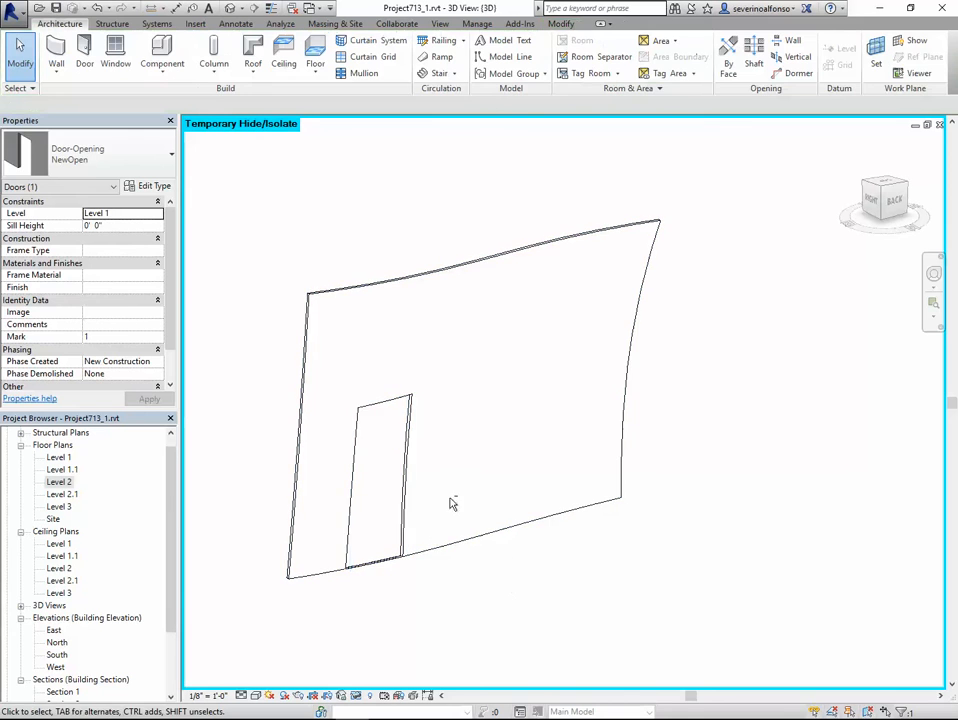
Switch the 3D view to the Shaded visual style and inspect the opening from several angles.
shift+middle_drag(451, 505, 465, 527)
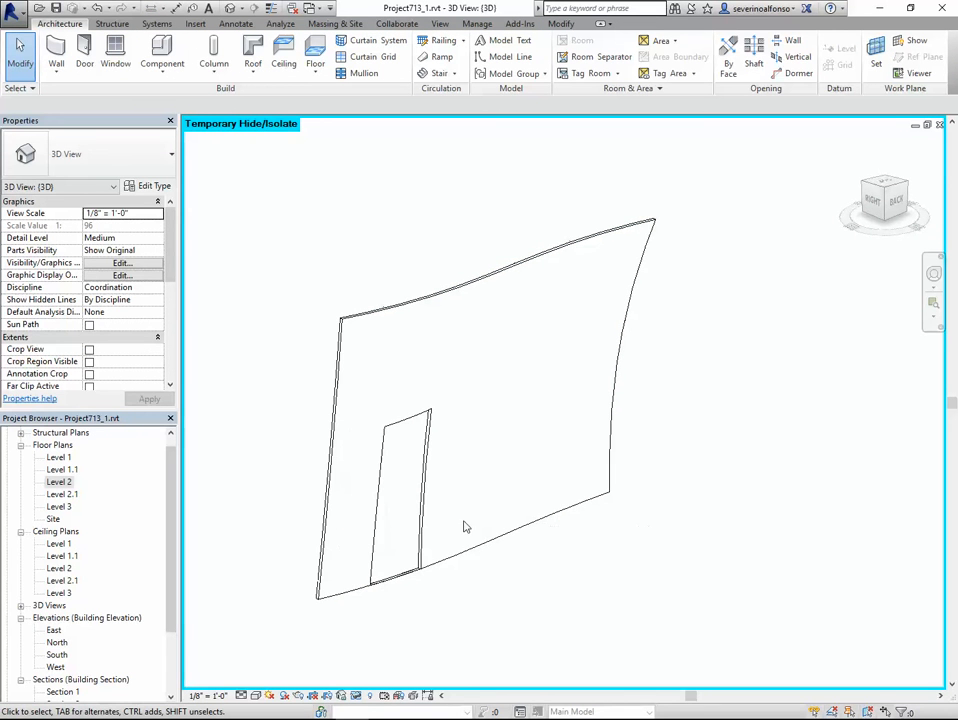
click(256, 696)
click(300, 637)
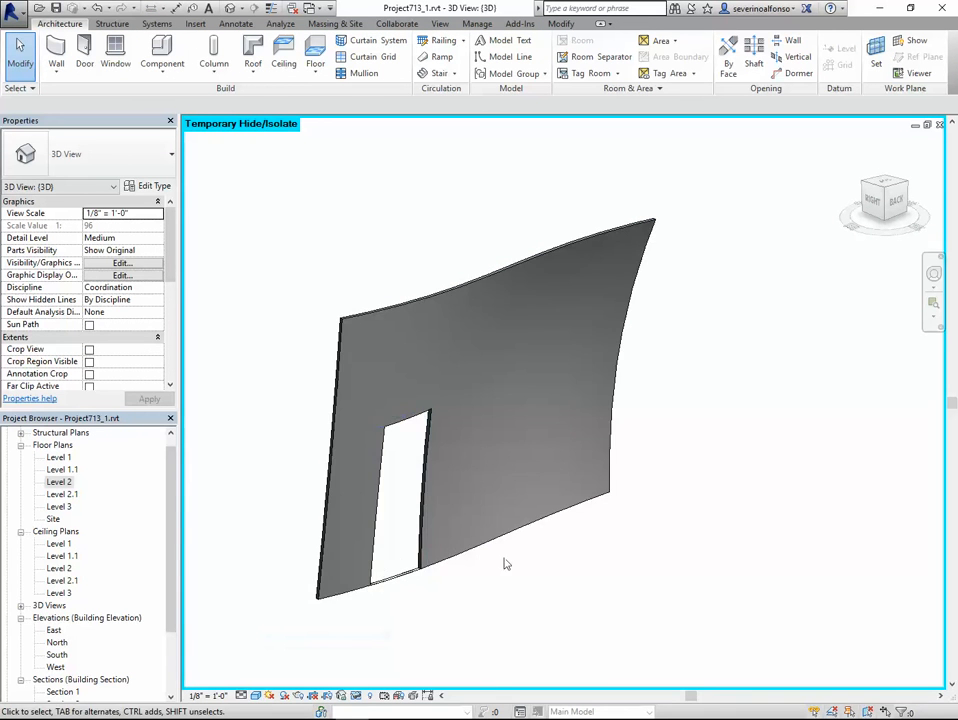
shift+middle_drag(507, 565, 725, 512)
shift+middle_drag(671, 602, 653, 567)
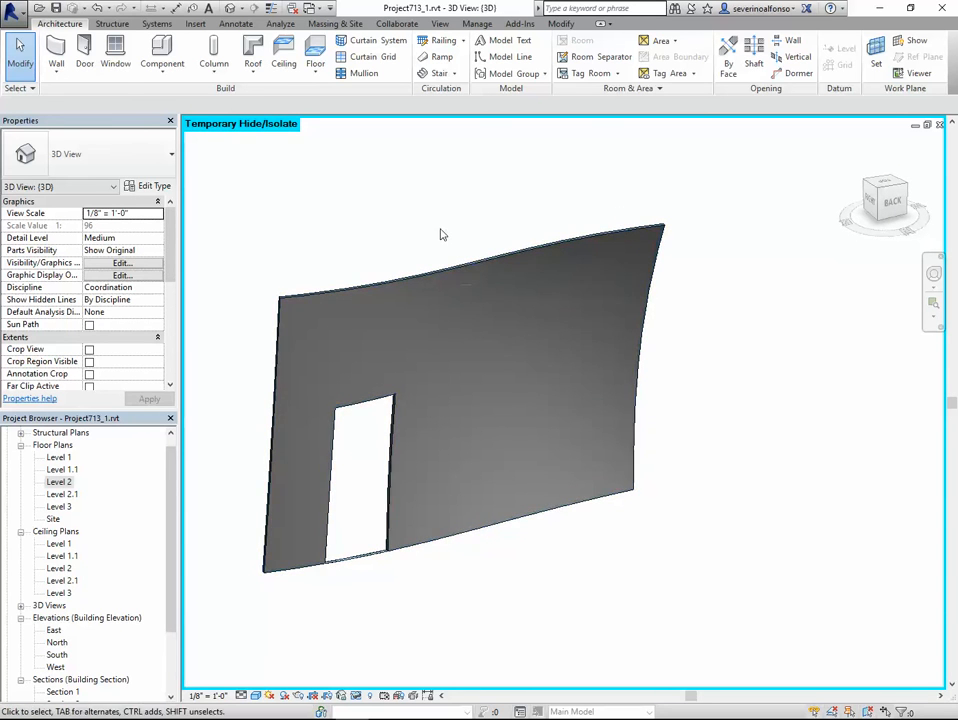
click(441, 273)
click(361, 202)
click(793, 44)
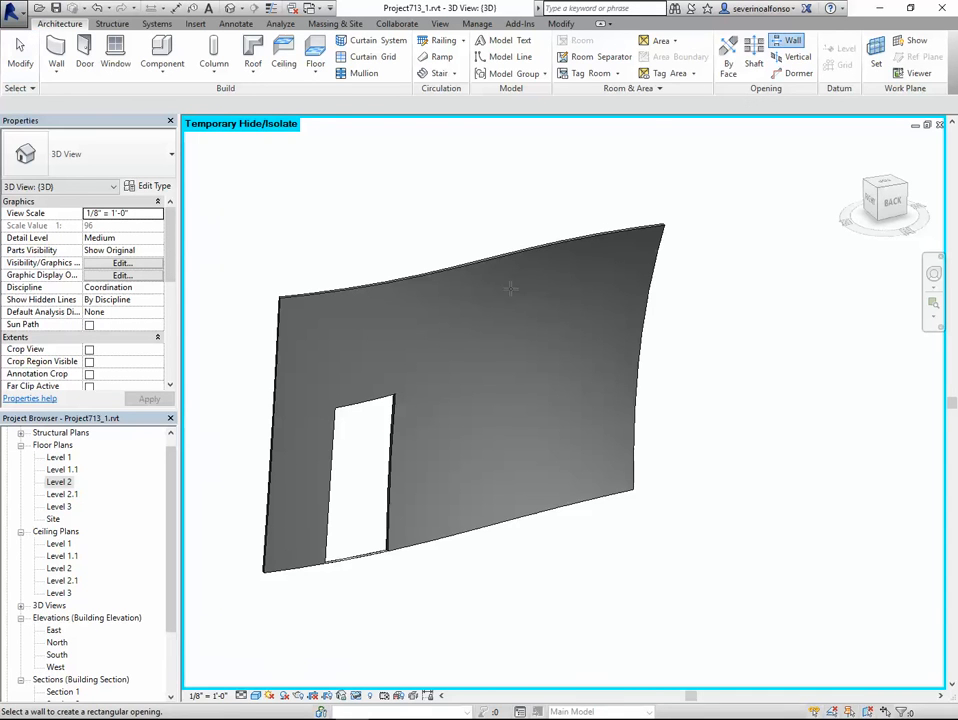
key(Escape)
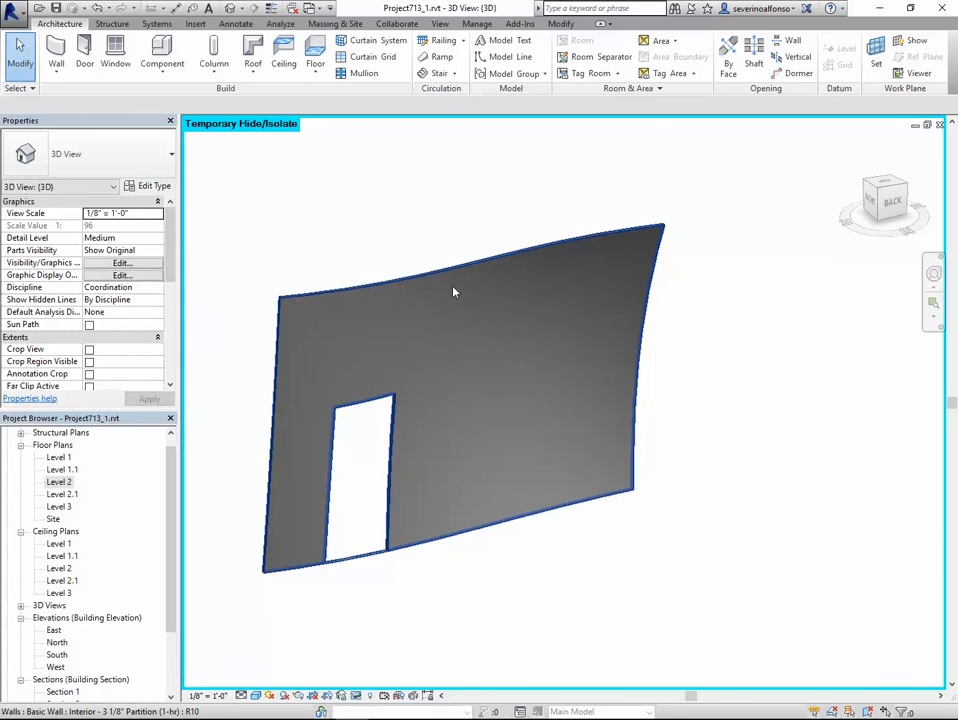
Reset the temporary hide/isolate in the 3D view and open the Level 1 floor plan.
click(355, 695)
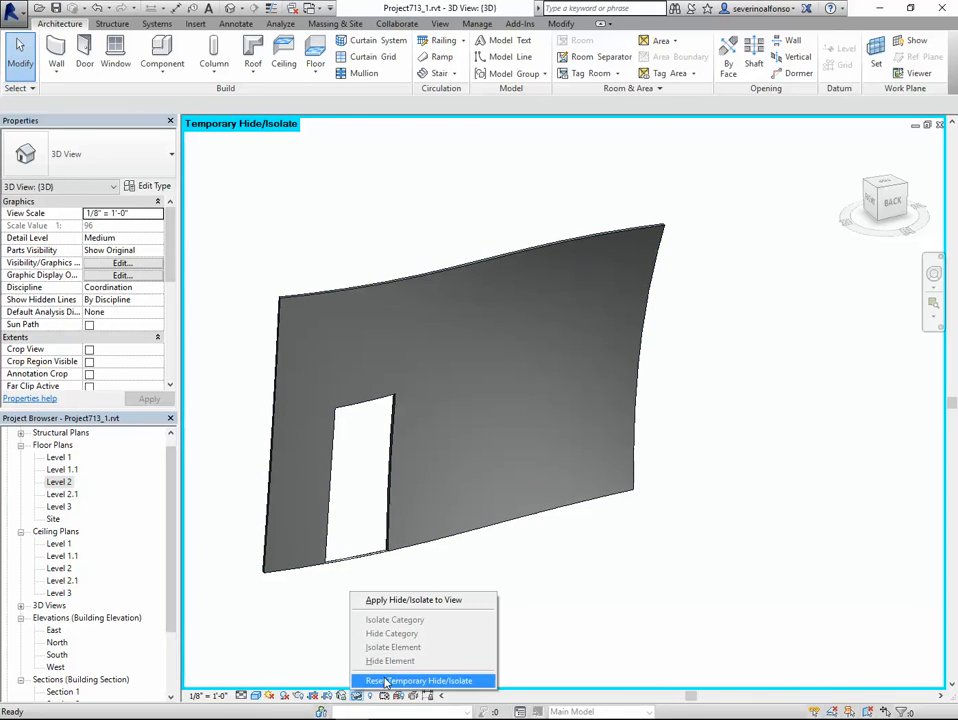
click(370, 680)
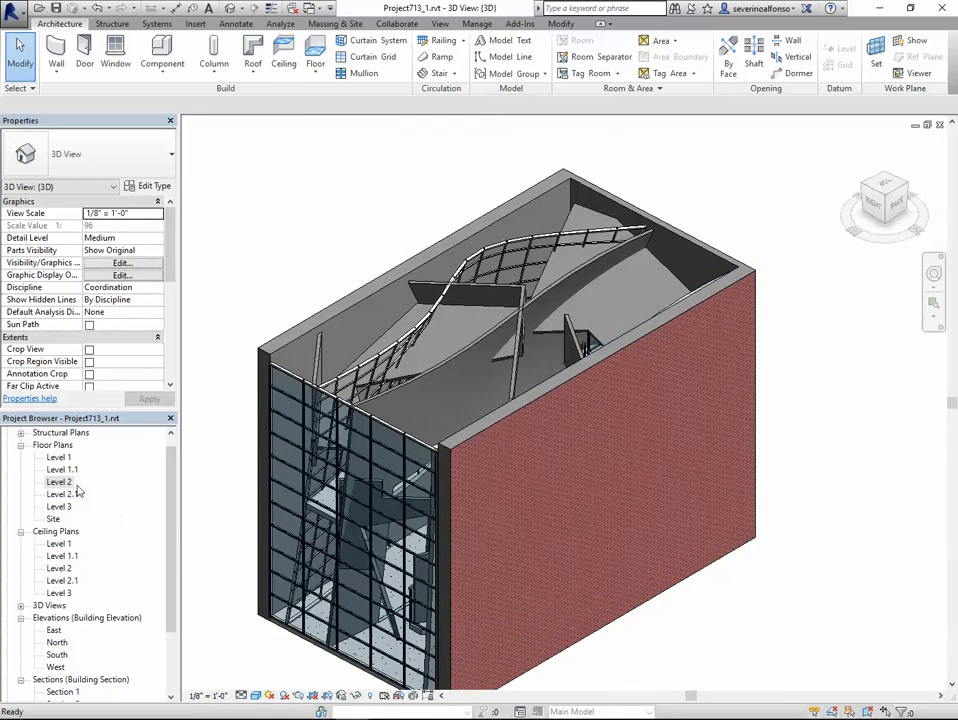
double_click(59, 457)
scroll(325, 445, down, 3)
mouse_move(342, 466)
middle_down()
mouse_move(475, 461)
mouse_move(479, 450)
middle_up()
scroll(449, 466, up, 2)
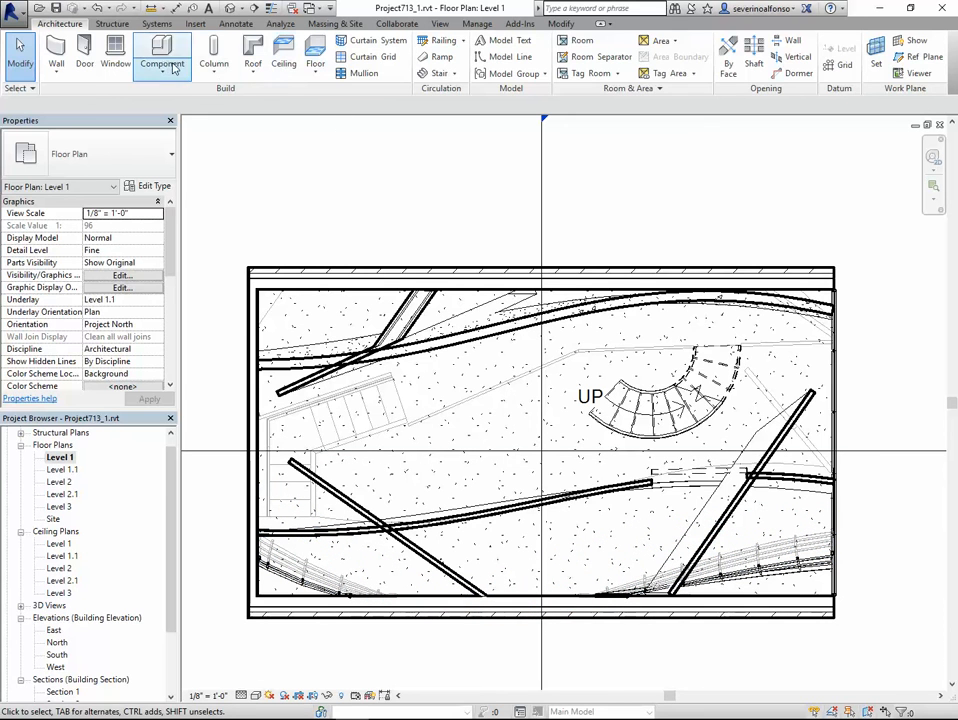
Place 34" x 80" Door-Opening instances on Level 1 in the upper curved wall and the two lower diagonal partition walls.
click(84, 52)
click(91, 160)
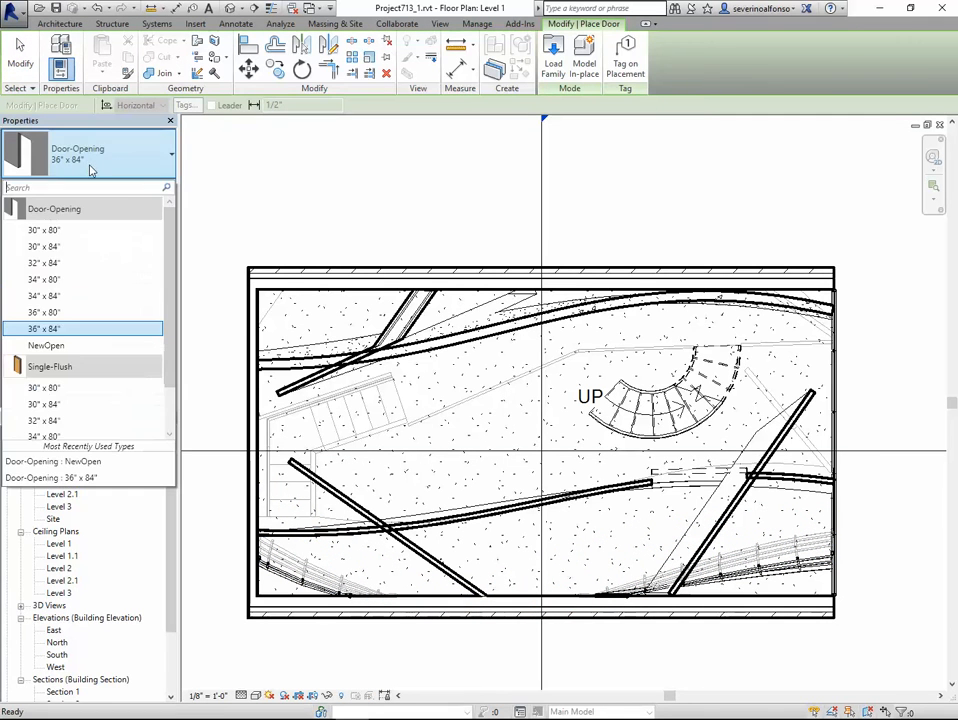
click(64, 281)
key(Escape)
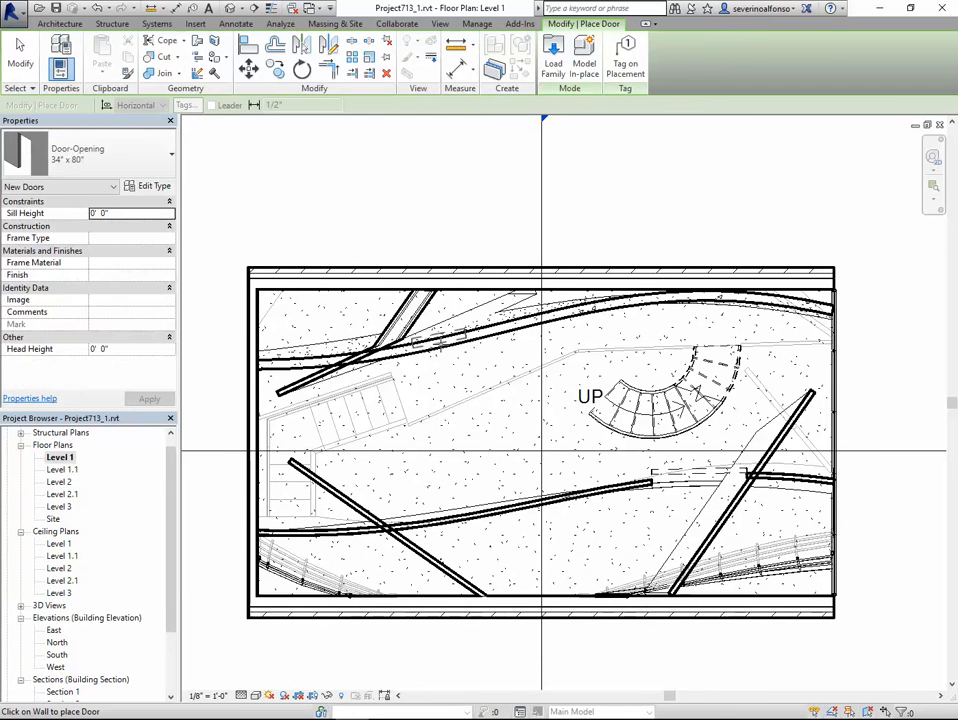
click(452, 339)
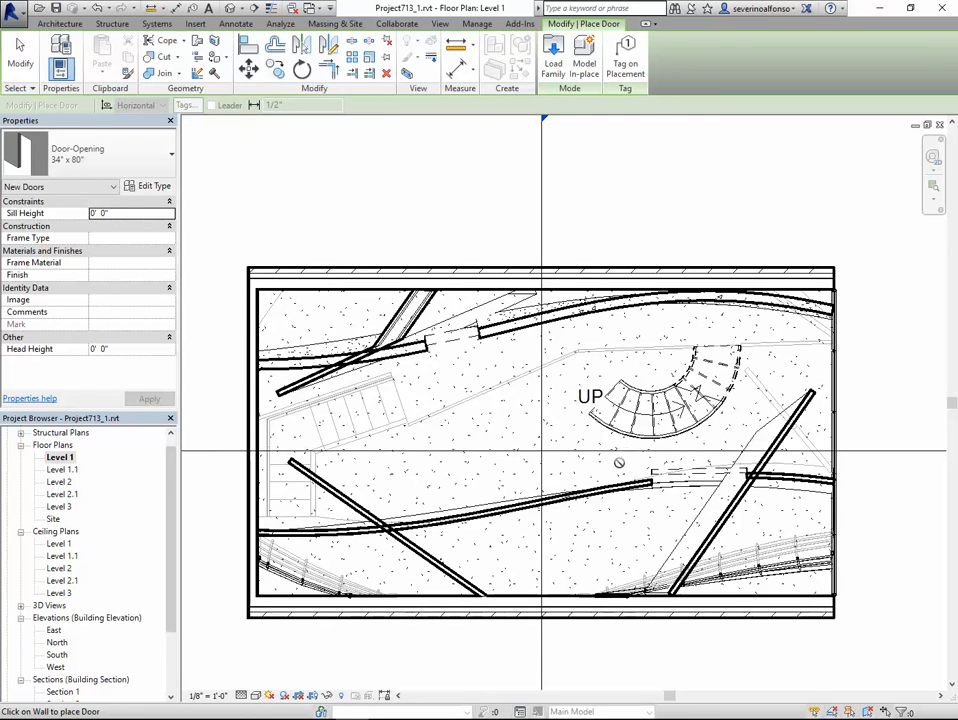
click(437, 563)
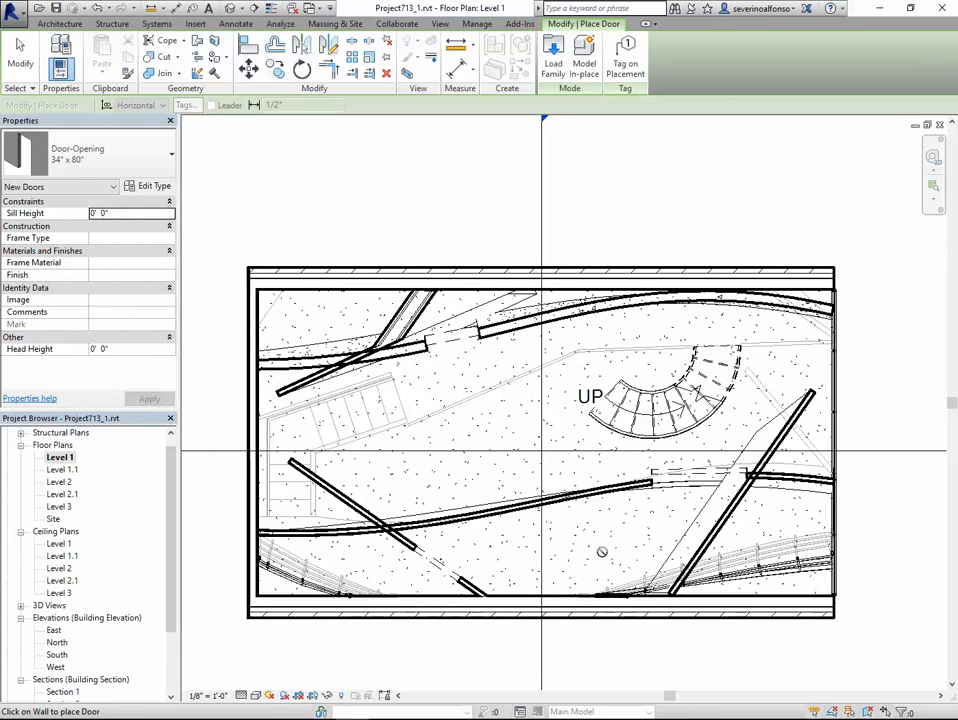
click(718, 527)
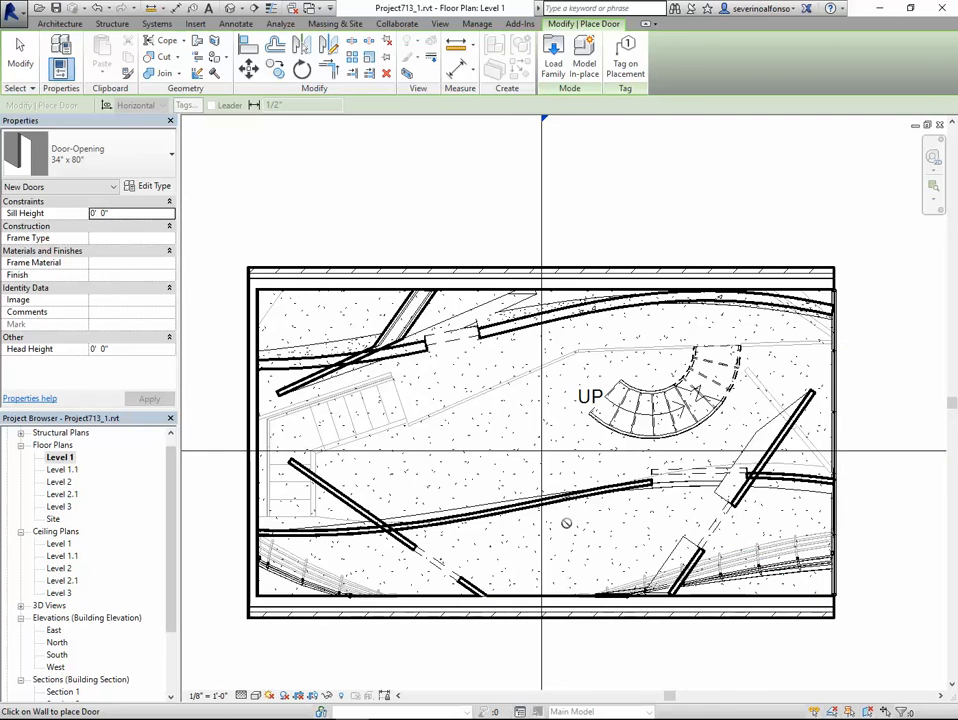
Place a NewOpen Door-Opening in the upper curved wall on the Level 2 floor plan.
click(110, 153)
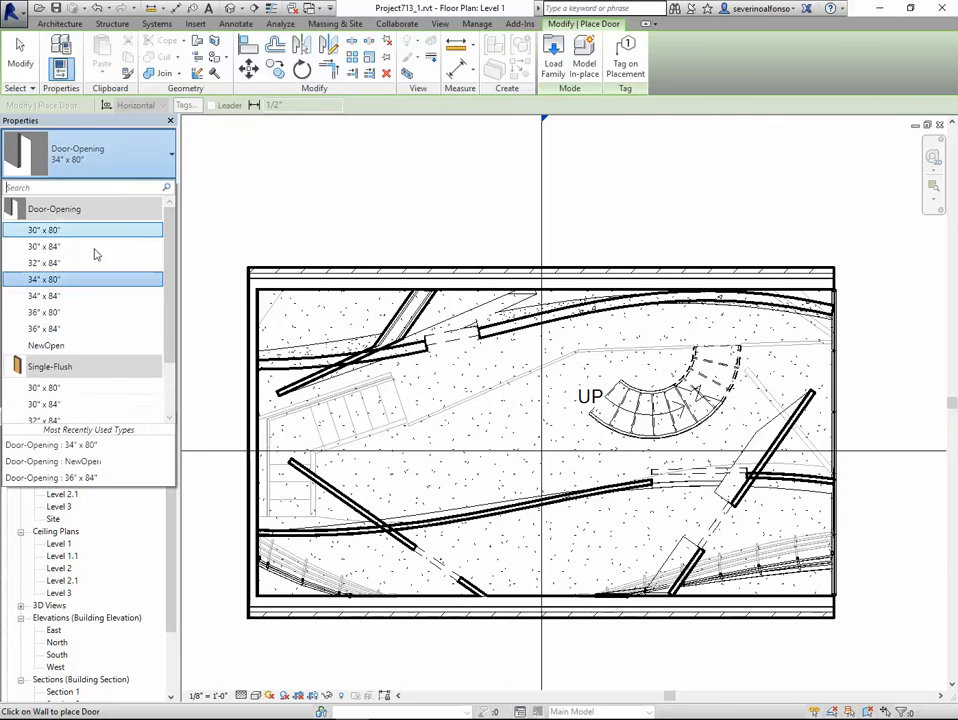
click(75, 345)
key(Escape)
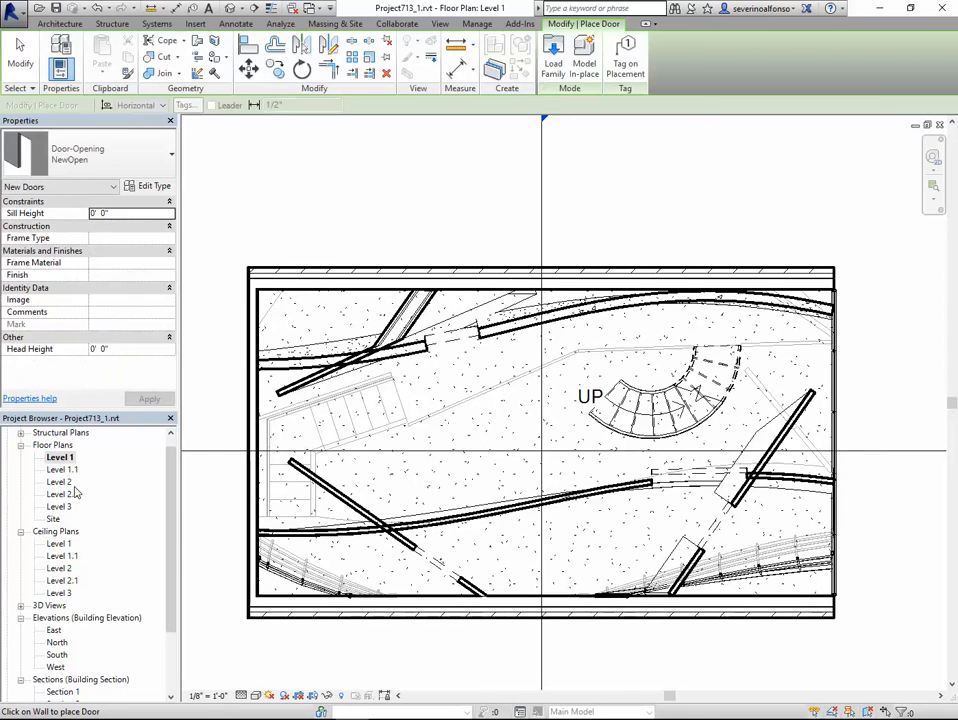
key(Escape)
double_click(59, 481)
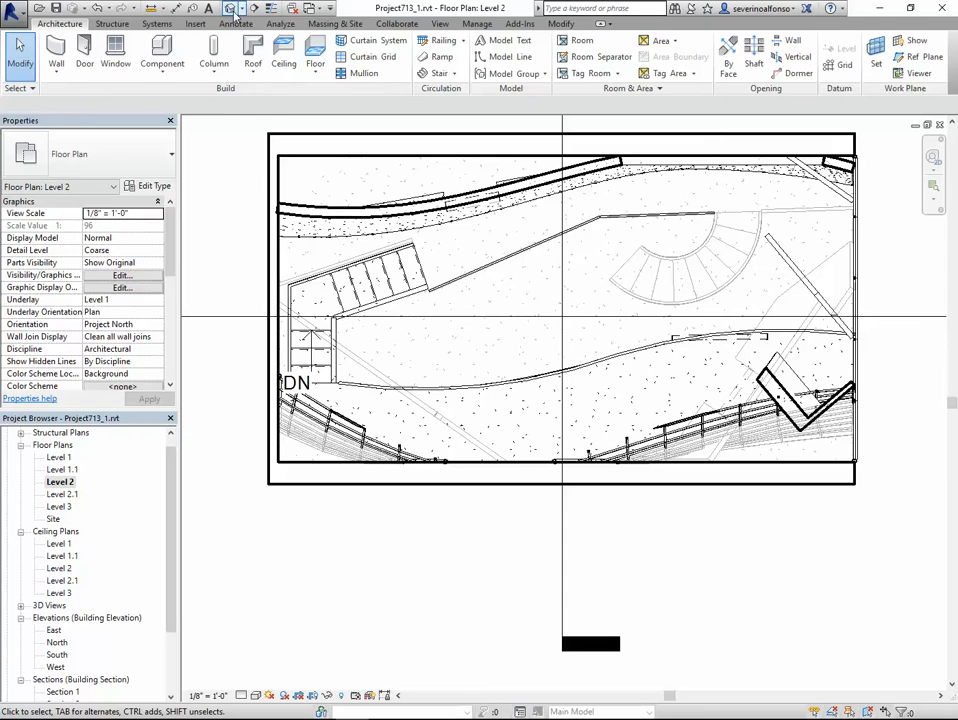
click(84, 52)
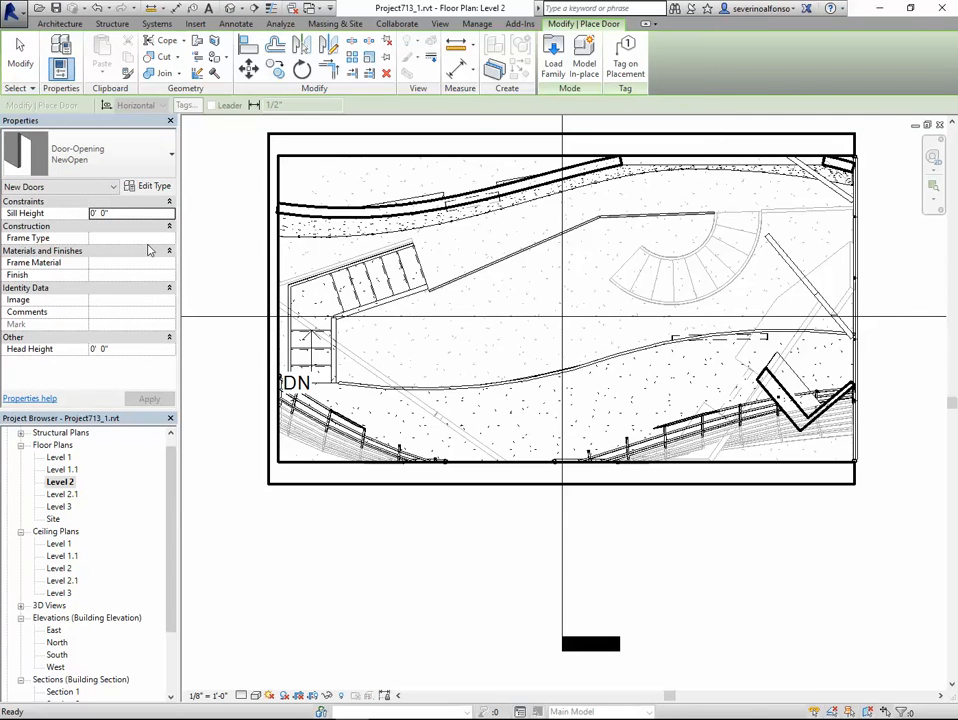
click(141, 168)
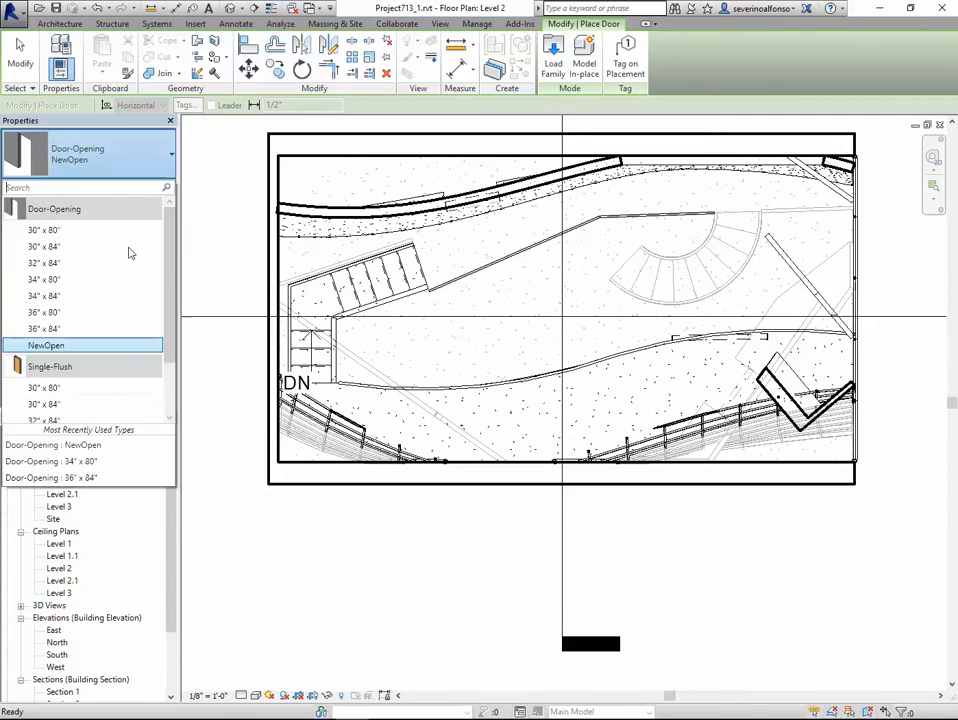
click(48, 345)
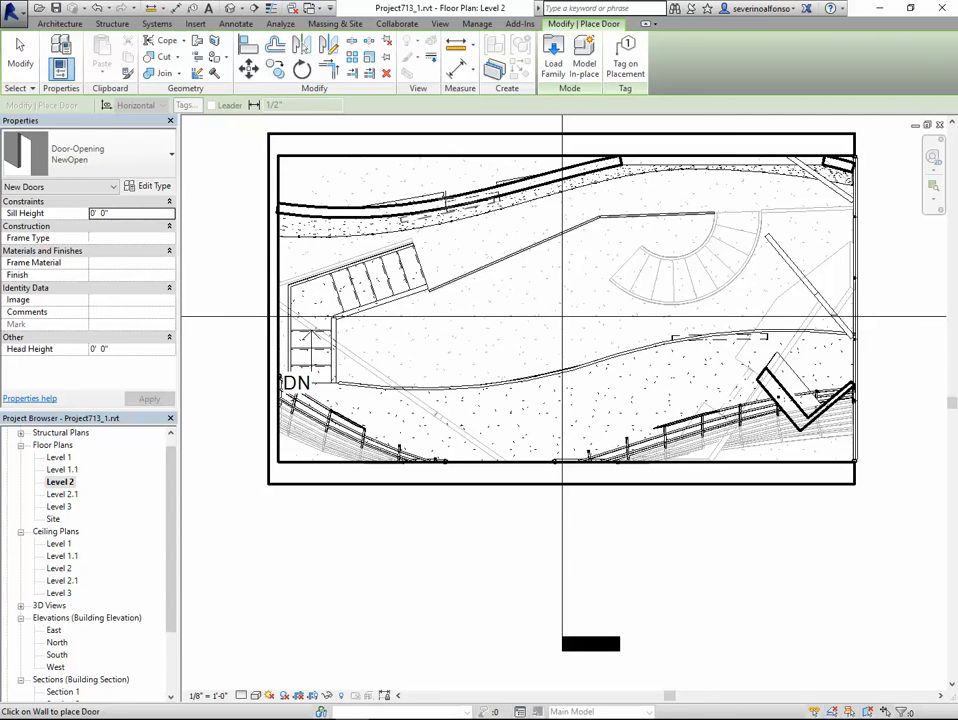
click(447, 203)
key(Escape)
key(Escape)
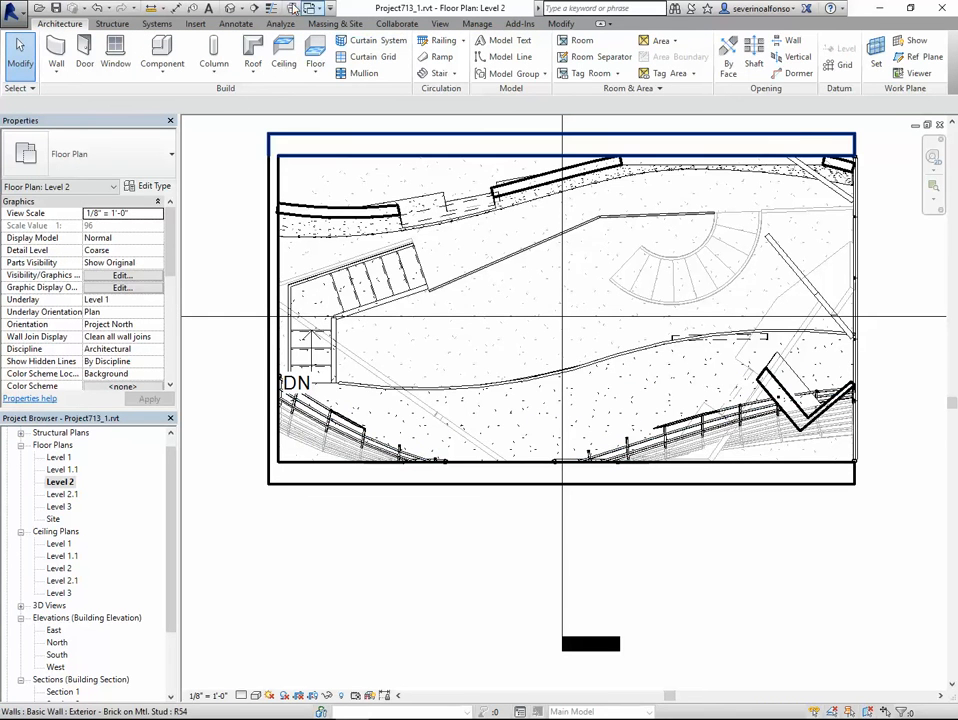
Isolate the 713_Option2 curtain system temporarily in the 3D view and face its lower panels from the front.
click(231, 9)
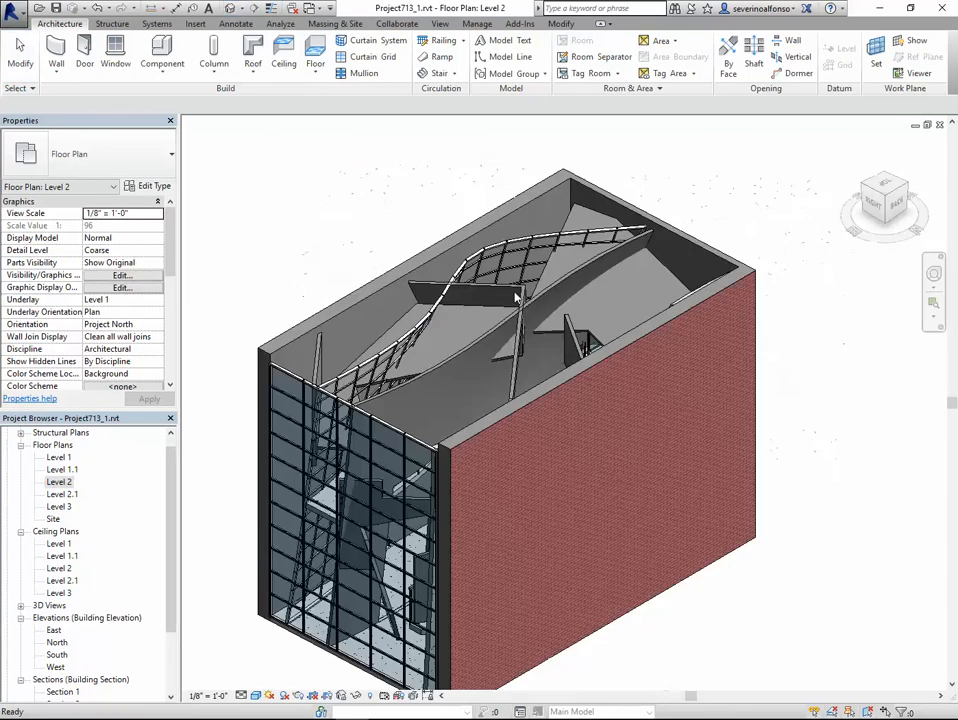
click(416, 331)
key(Escape)
click(438, 381)
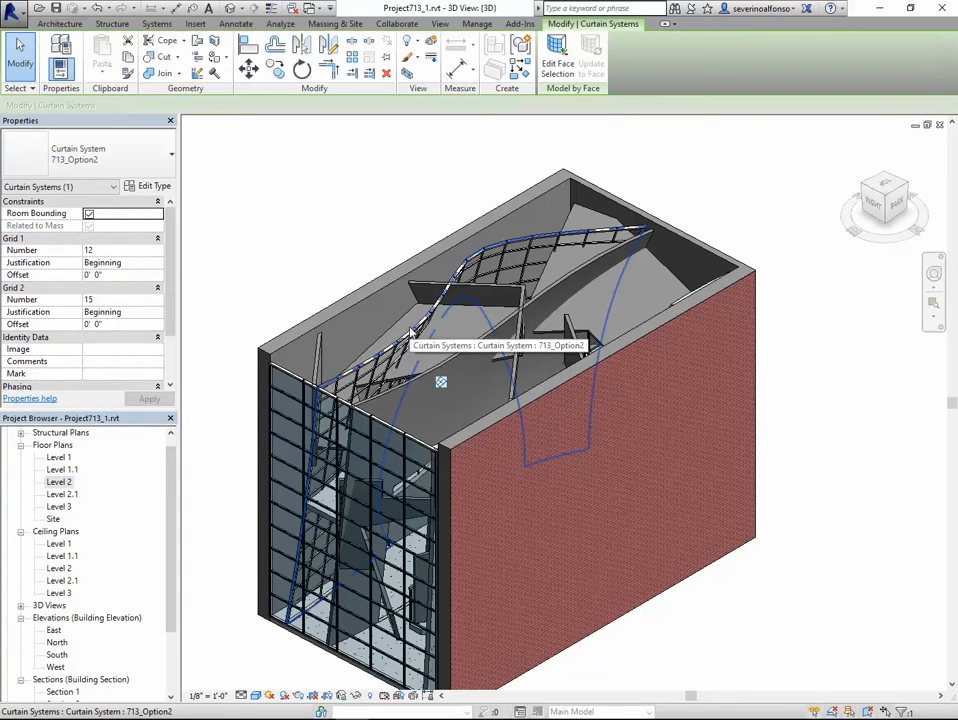
click(356, 695)
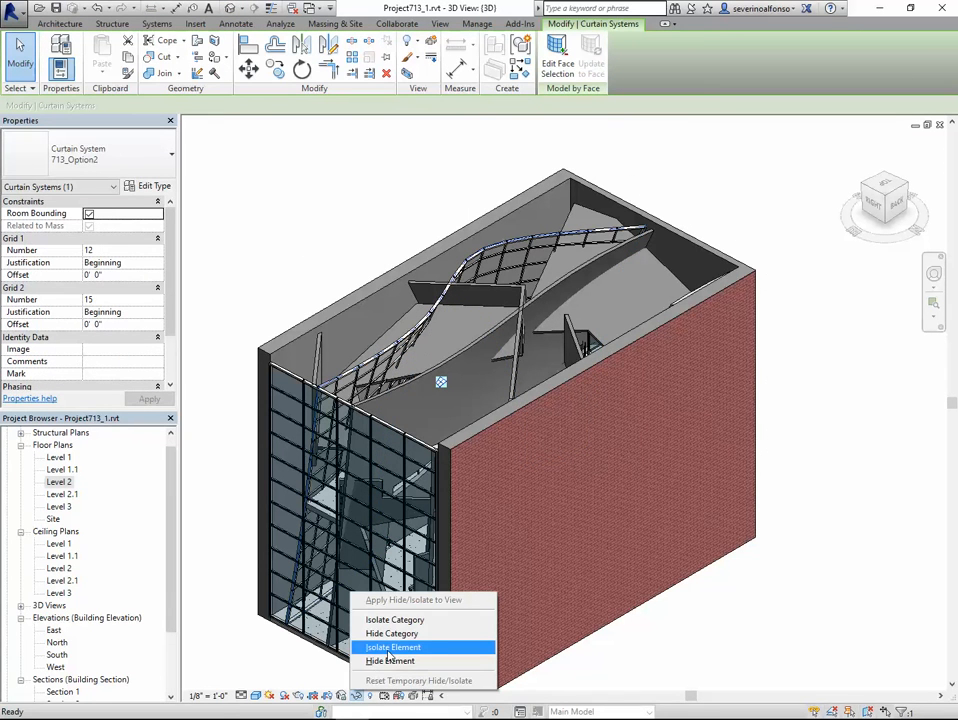
click(388, 647)
shift+middle_drag(560, 420, 520, 383)
click(525, 395)
shift+middle_drag(720, 526, 652, 513)
scroll(652, 513, up, 3)
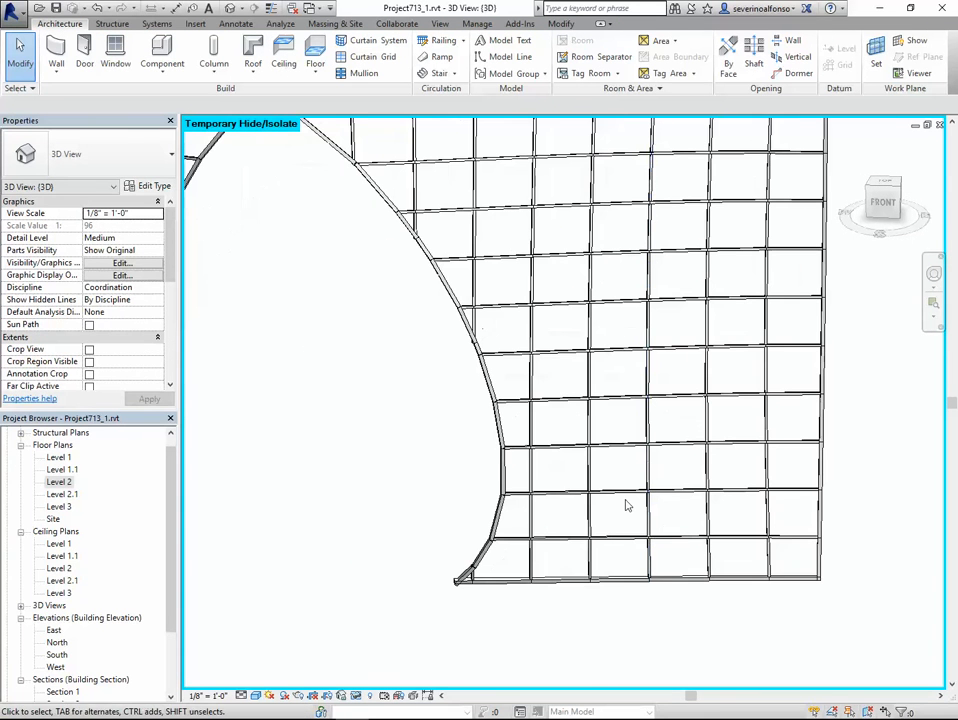
Select a panel in the second row from the curtain system's base and examine its panel type.
key(Tab)
key(Tab)
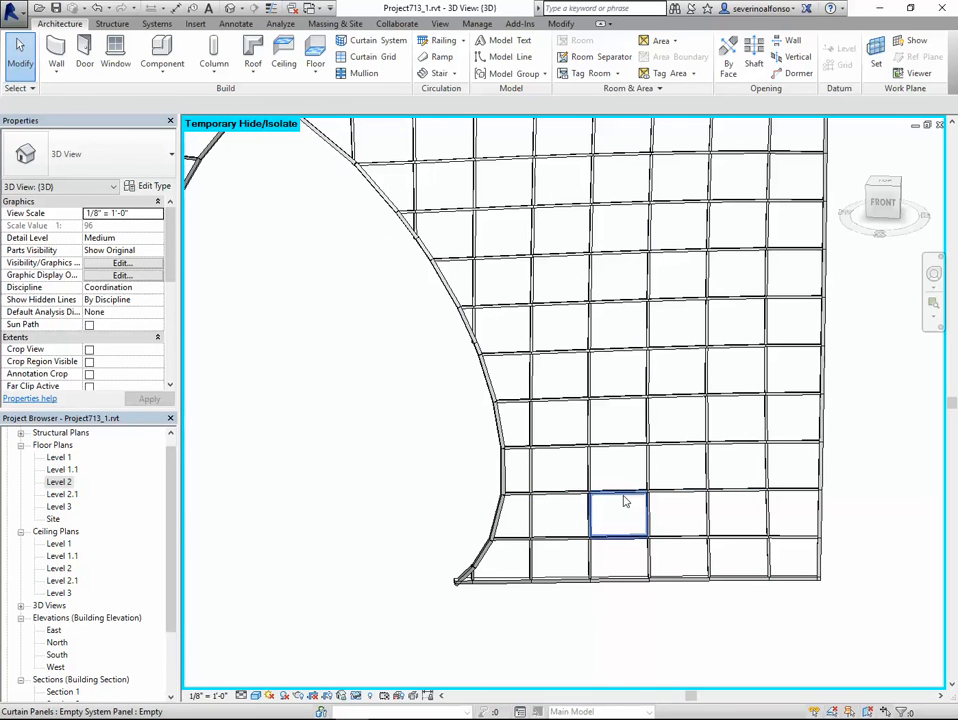
click(624, 501)
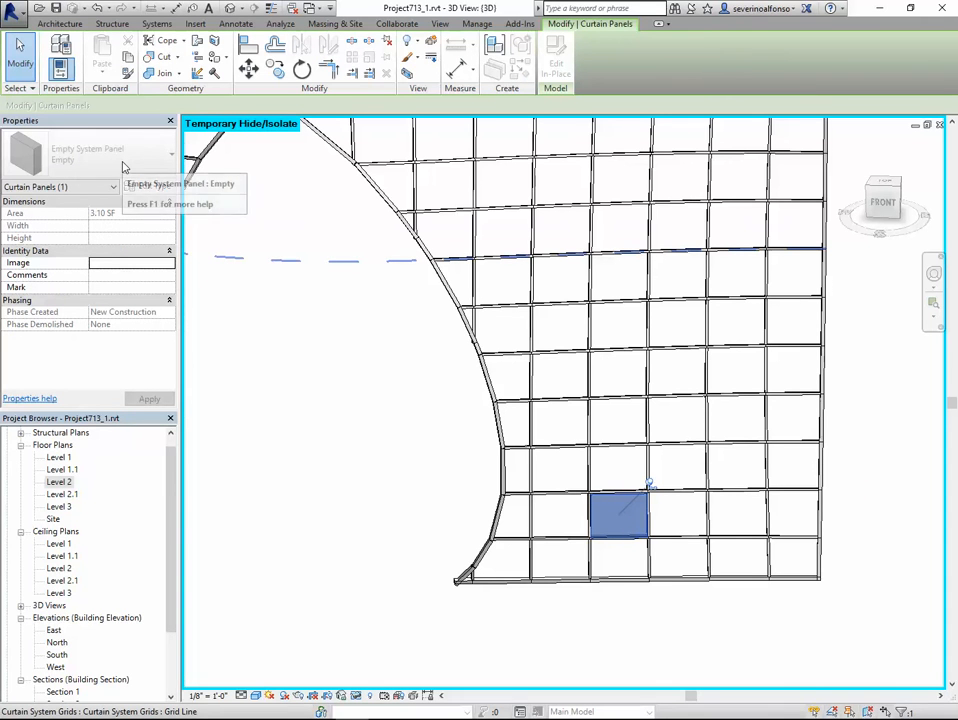
click(218, 268)
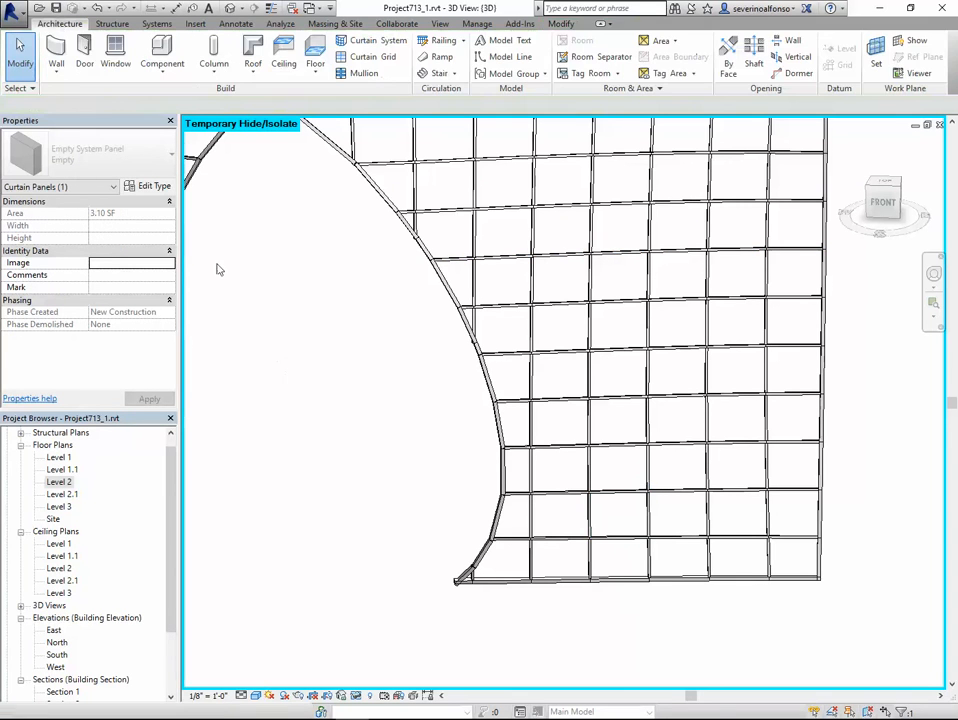
Load the Door-Curtain-Wall-Double-Storefront family from the Doors library.
click(87, 57)
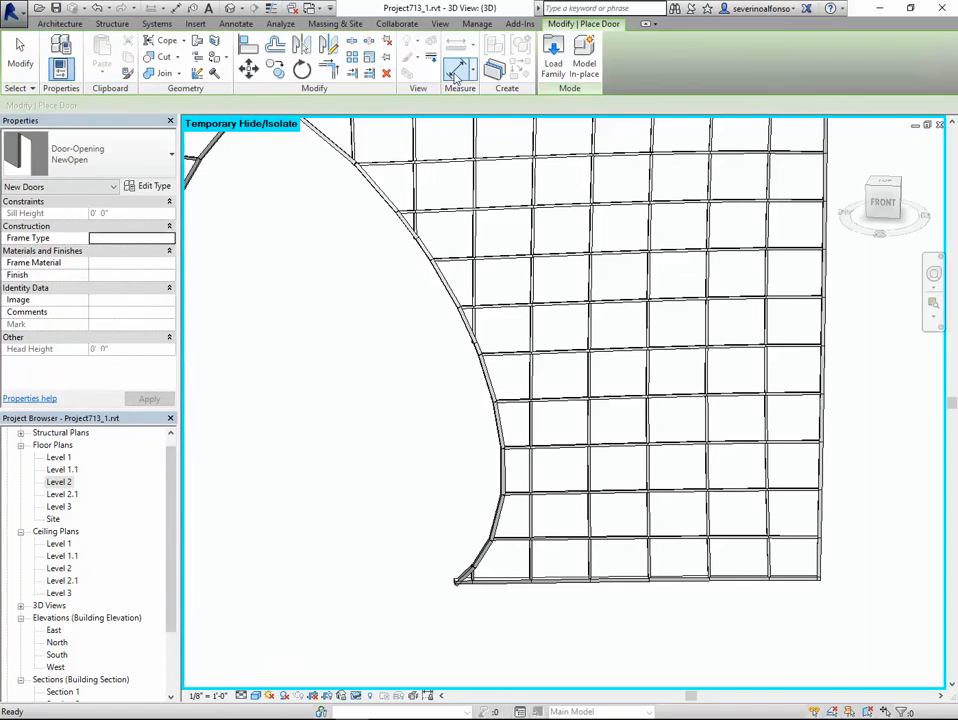
click(553, 62)
double_click(340, 376)
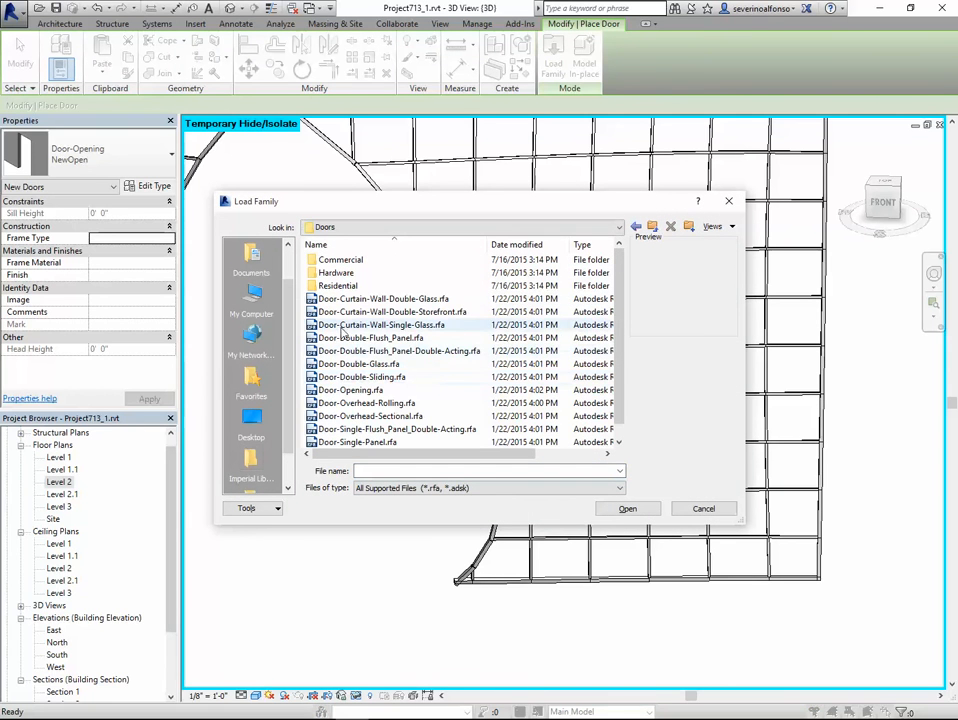
click(356, 324)
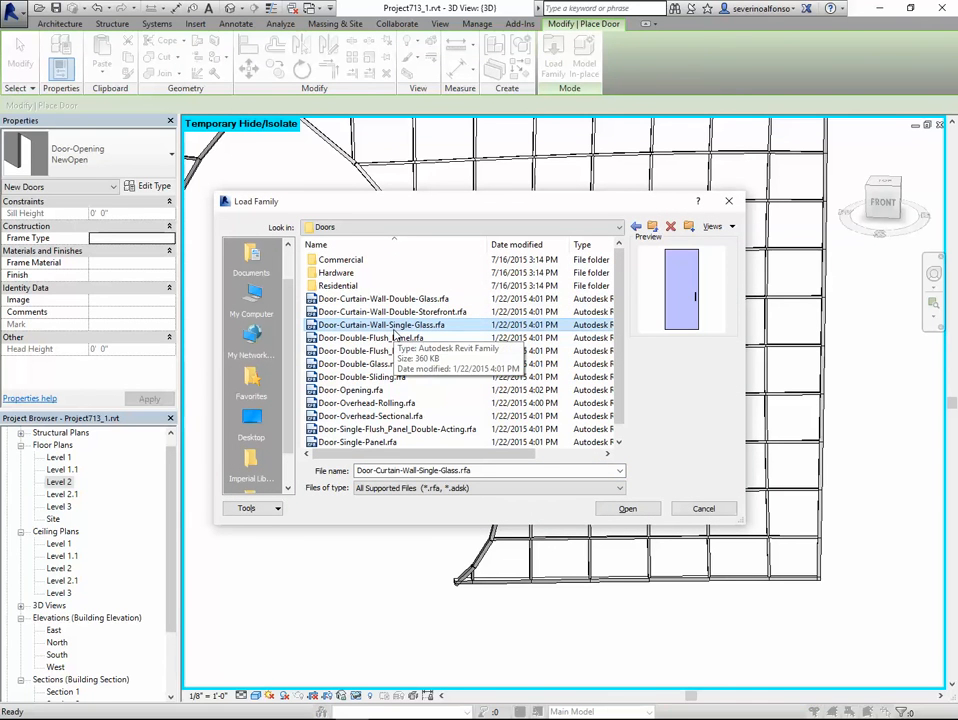
click(400, 311)
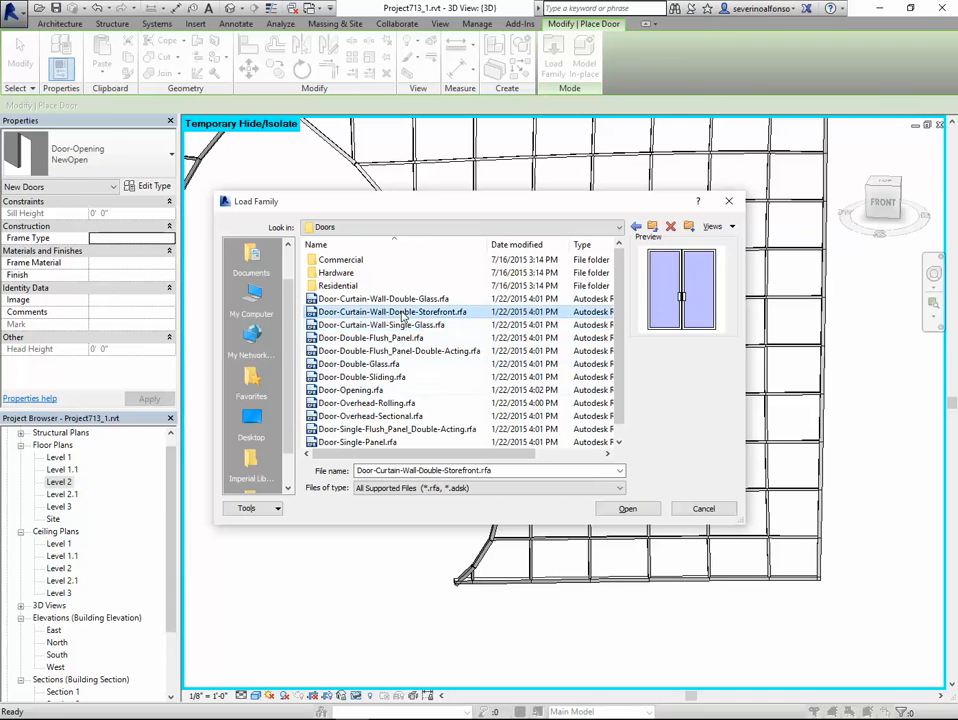
click(628, 509)
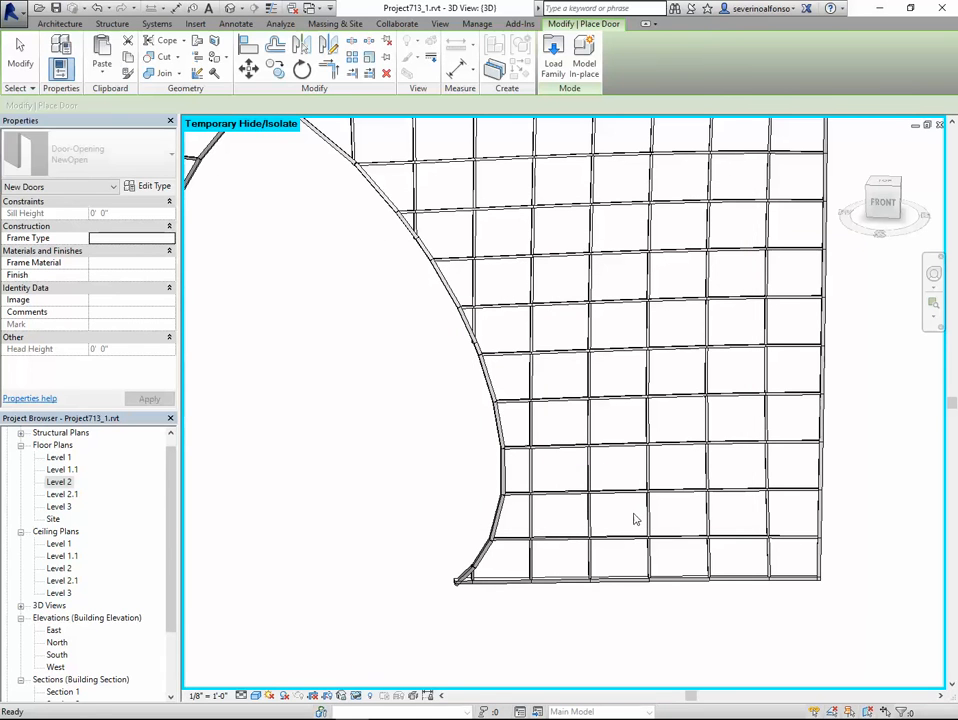
key(Escape)
key(Escape)
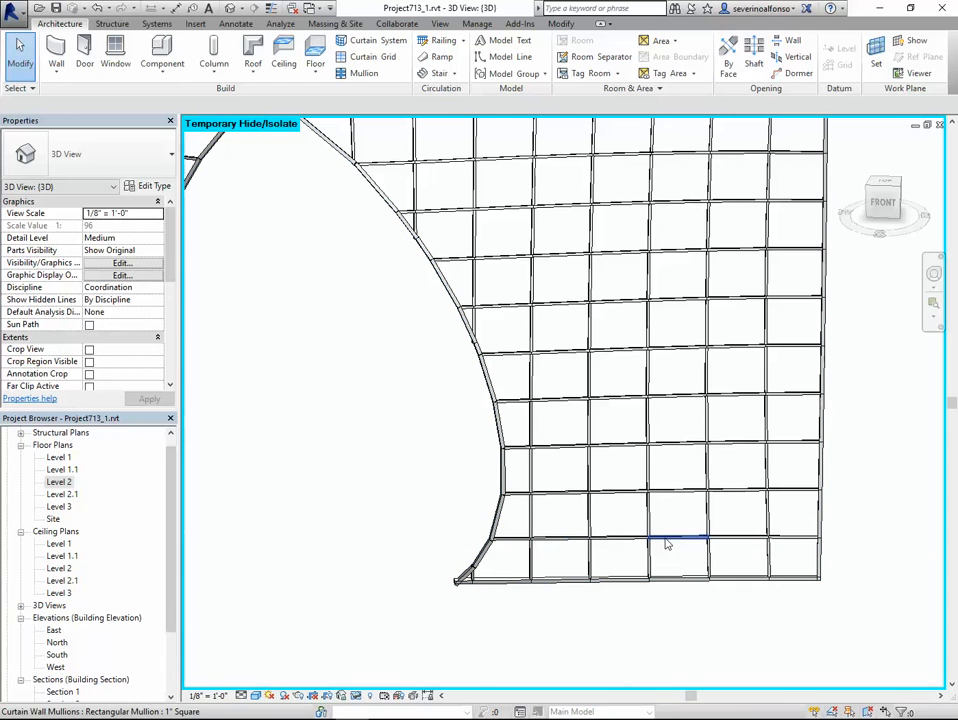
key(Tab)
click(668, 540)
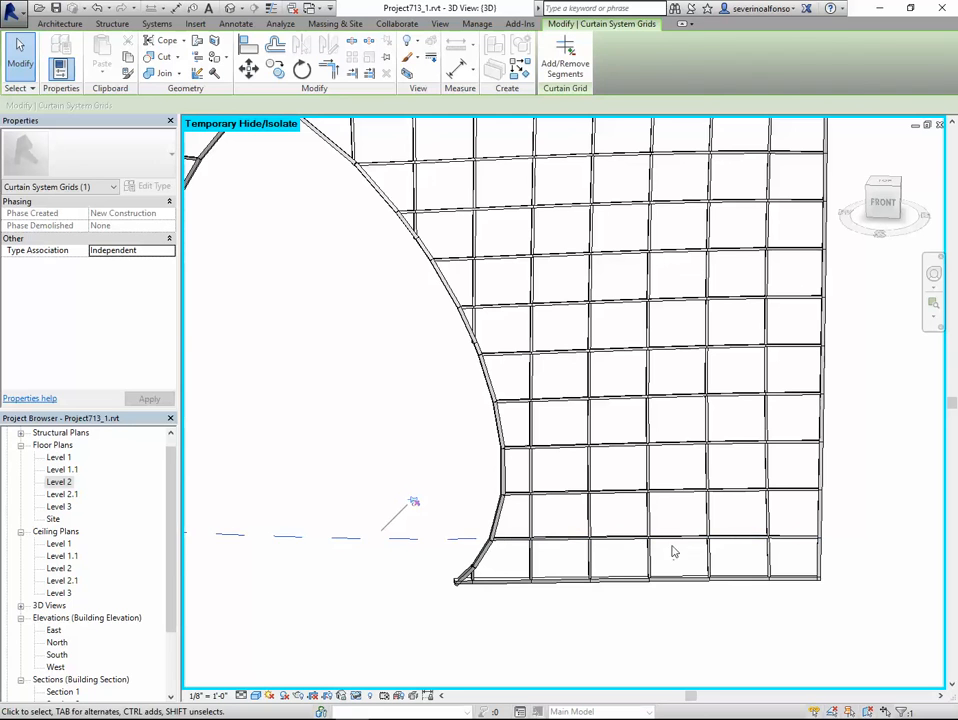
click(663, 619)
key(Tab)
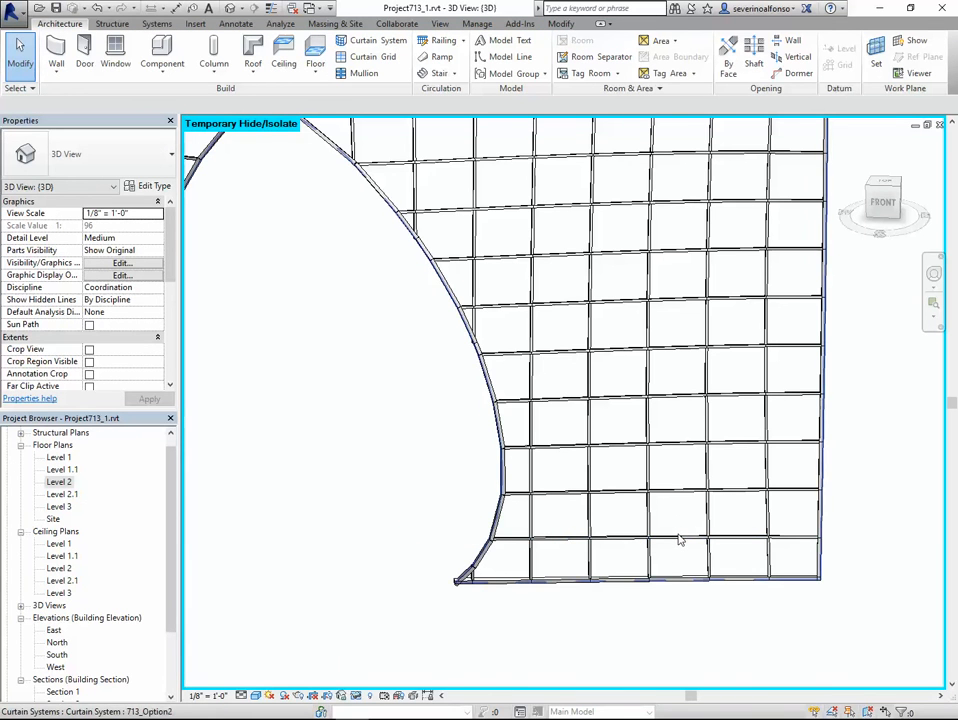
key(Tab)
key(Tab)
click(679, 540)
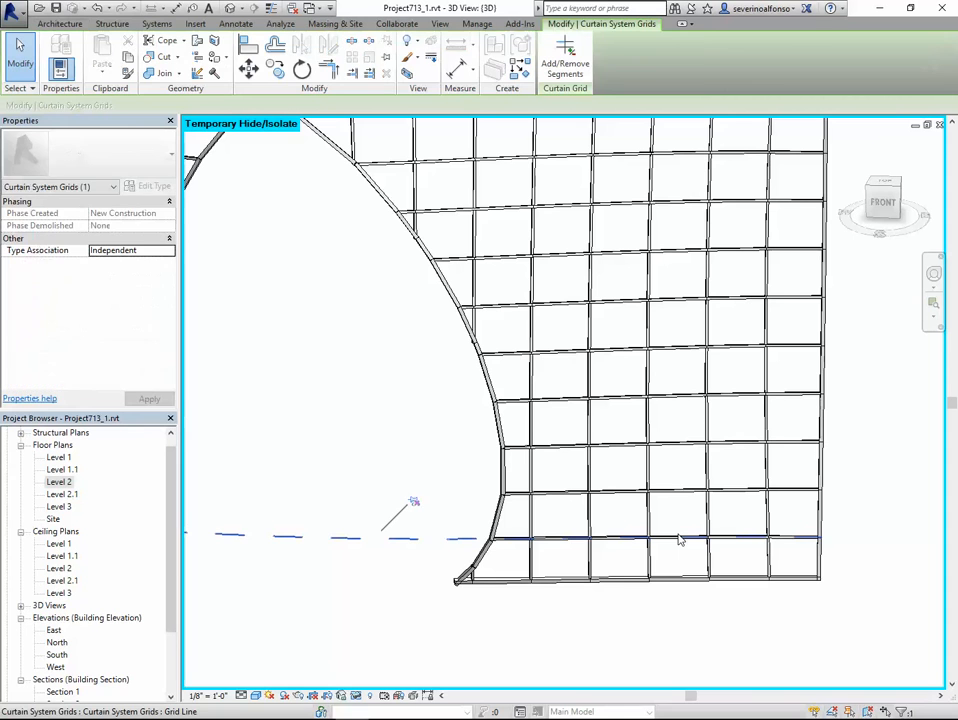
key(Escape)
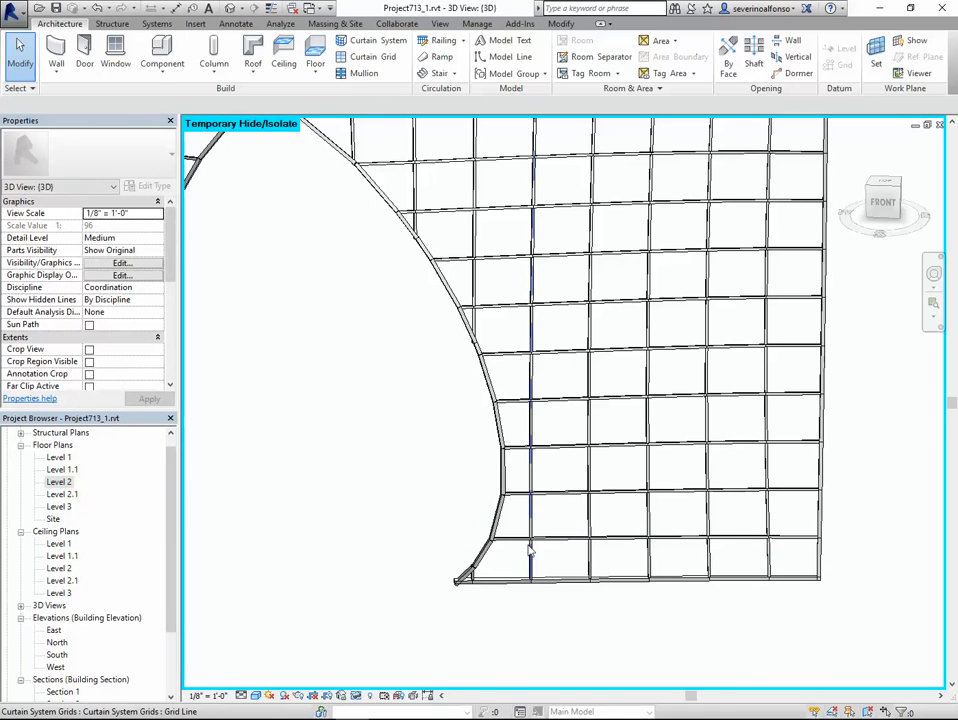
Delete the two lowest intermediate horizontal mullions in the third column from the curtain system's straight outer edge.
key(Tab)
key(Tab)
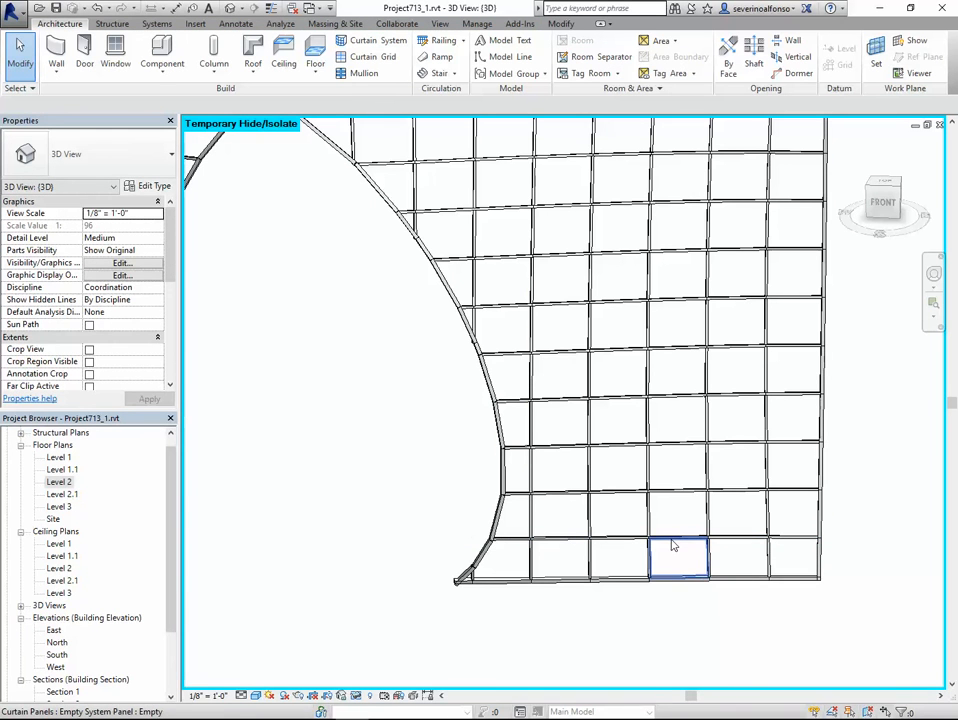
click(674, 545)
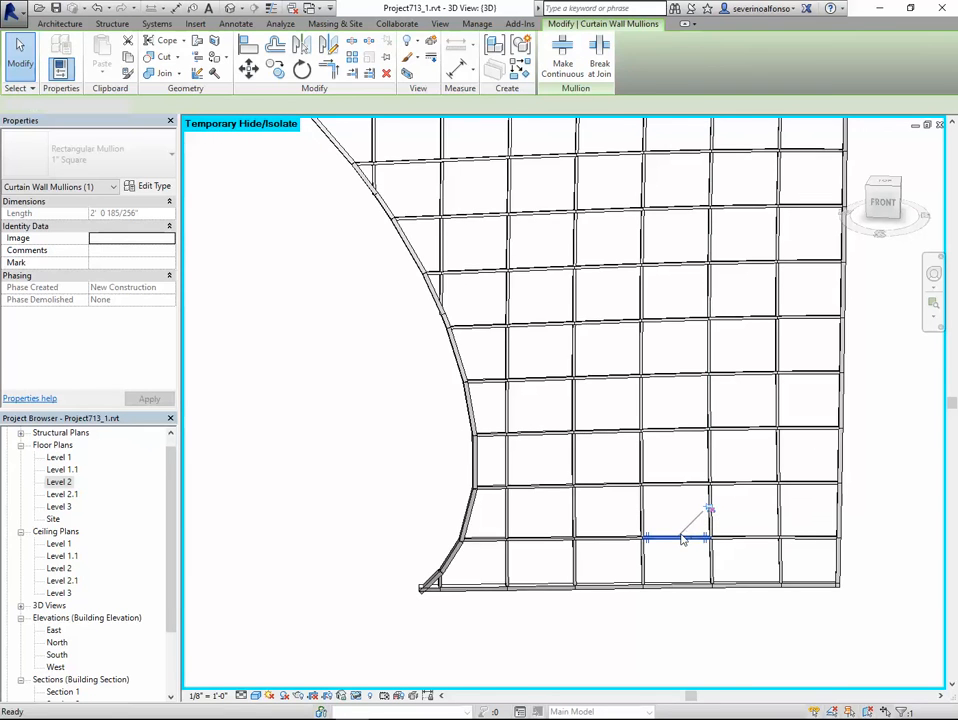
key(Delete)
scroll(662, 553, up, 3)
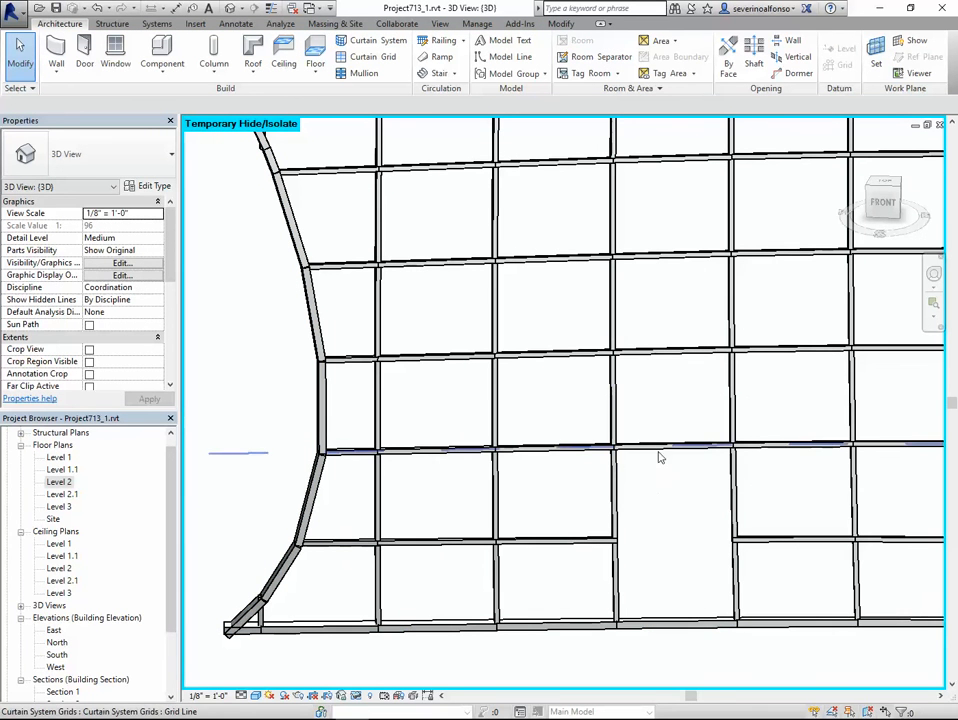
key(Tab)
key(Tab)
key(Tab)
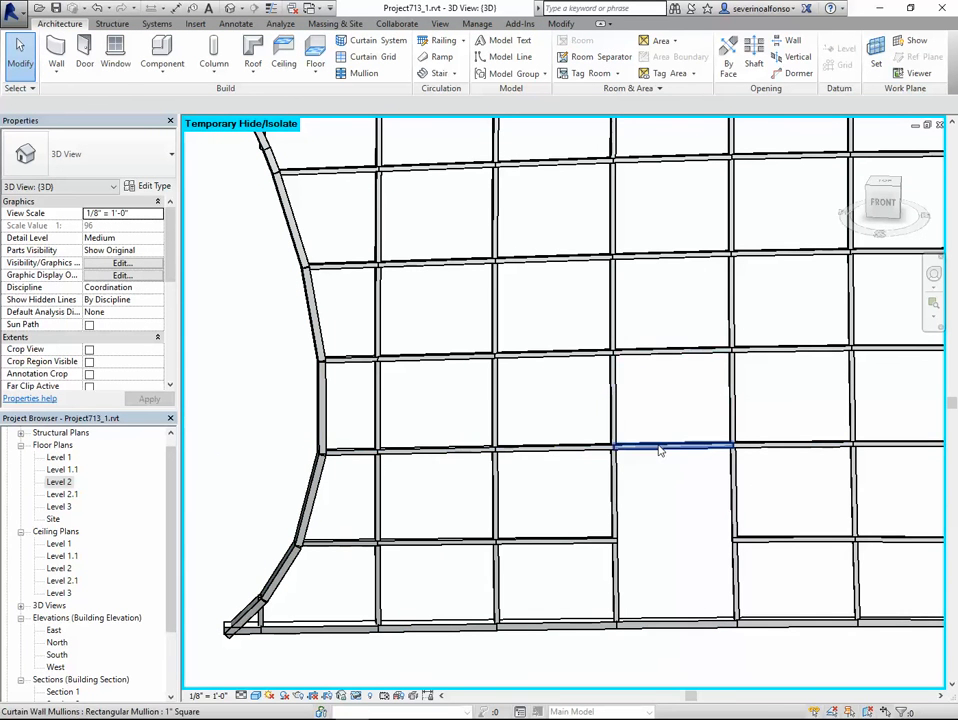
click(660, 450)
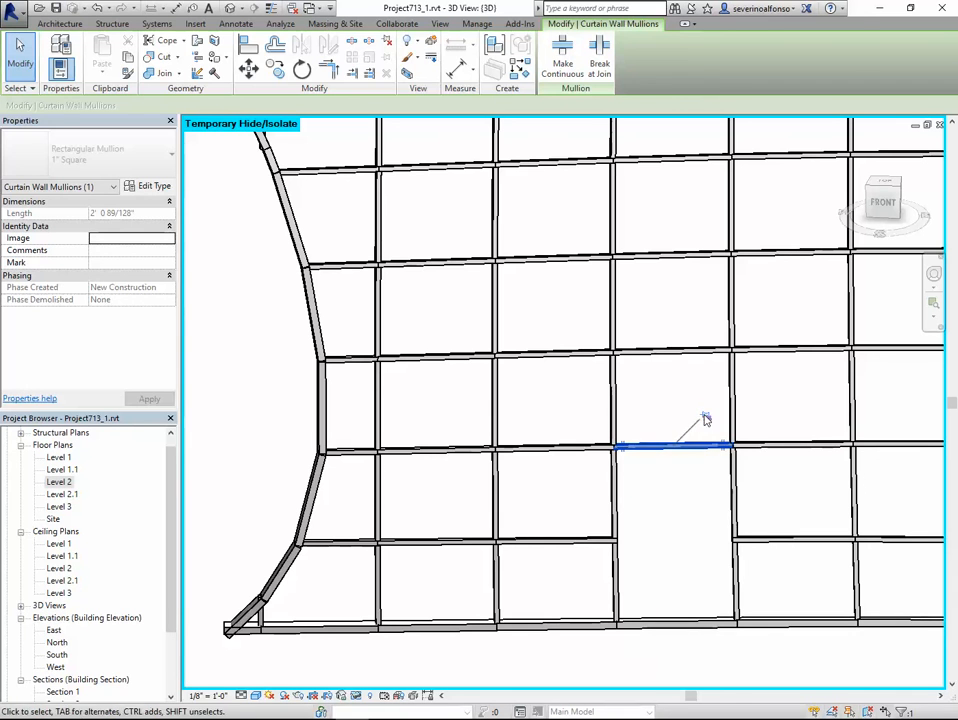
key(Delete)
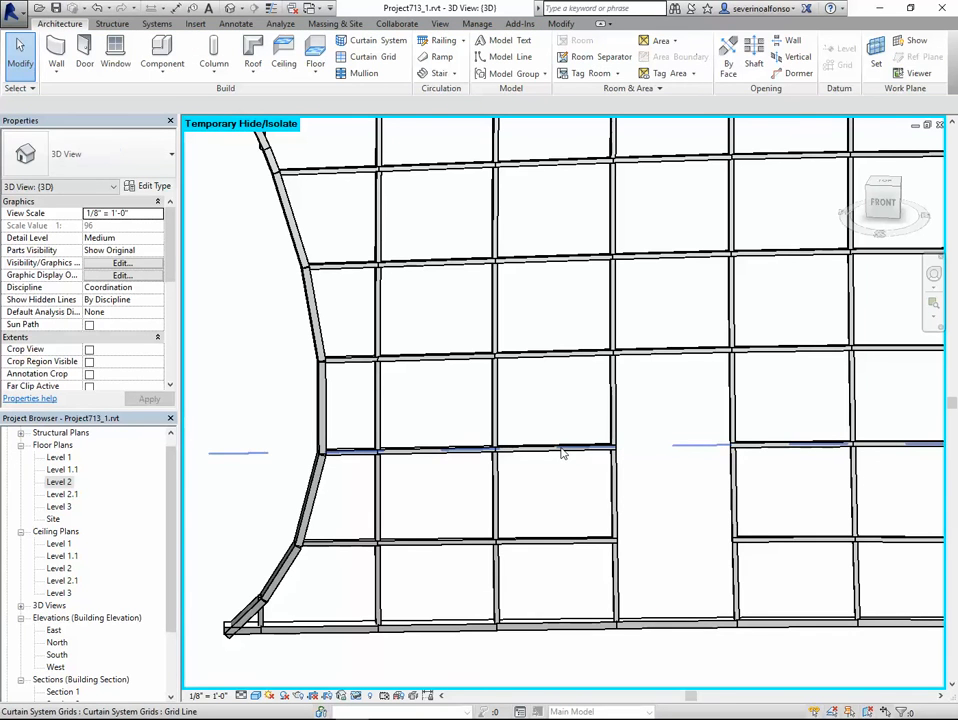
Delete the two matching horizontal mullions in the adjacent column toward the arch, extending the opening to two columns wide.
key(Tab)
click(562, 450)
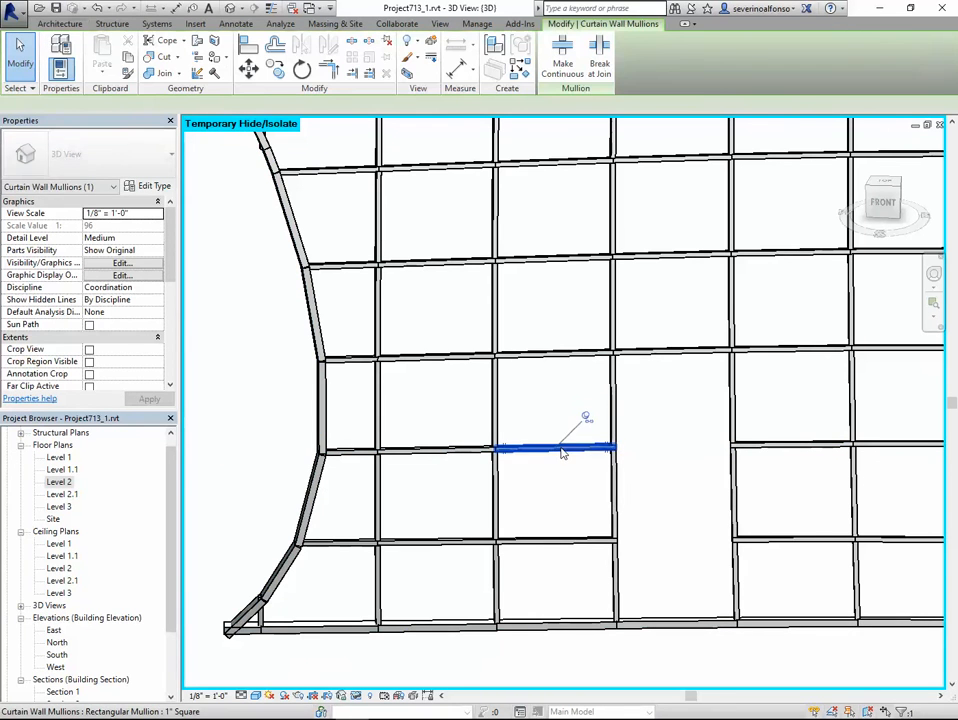
key(Delete)
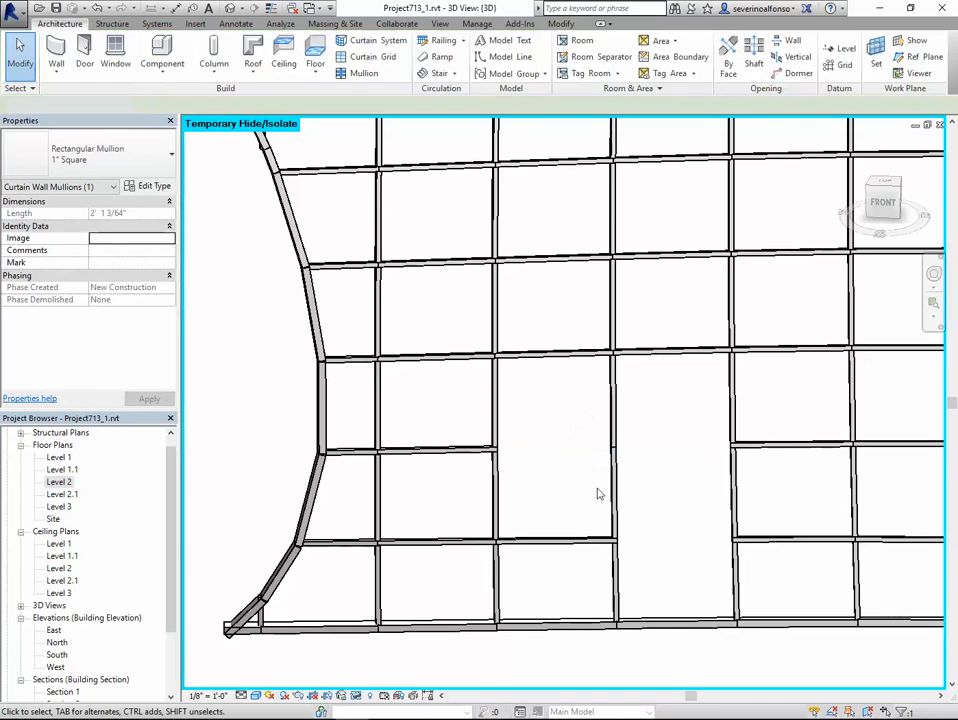
key(Tab)
key(Tab)
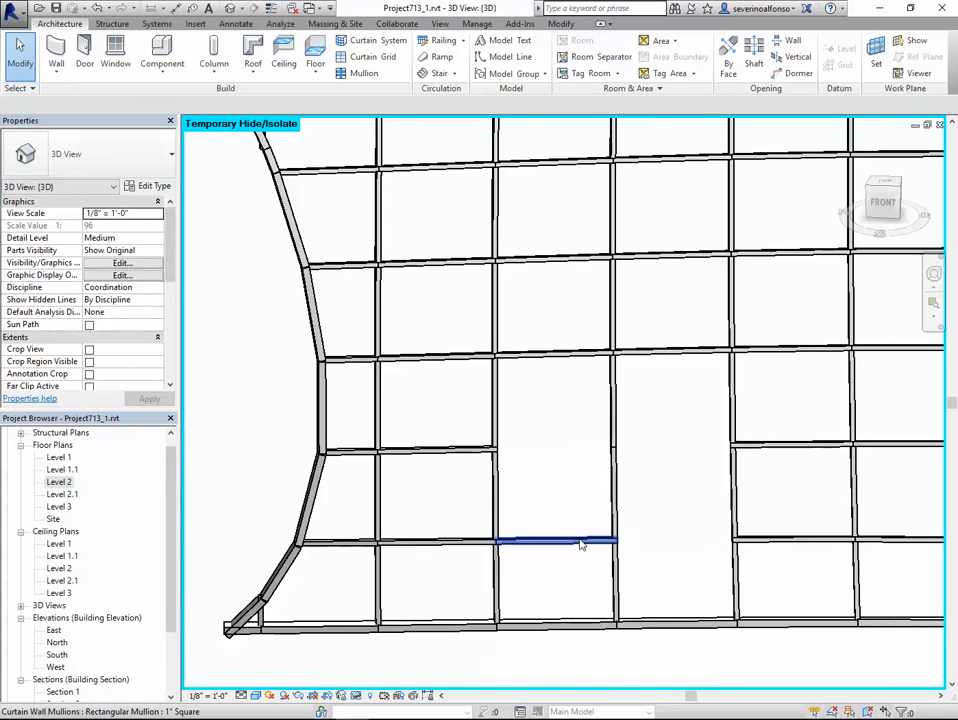
click(580, 543)
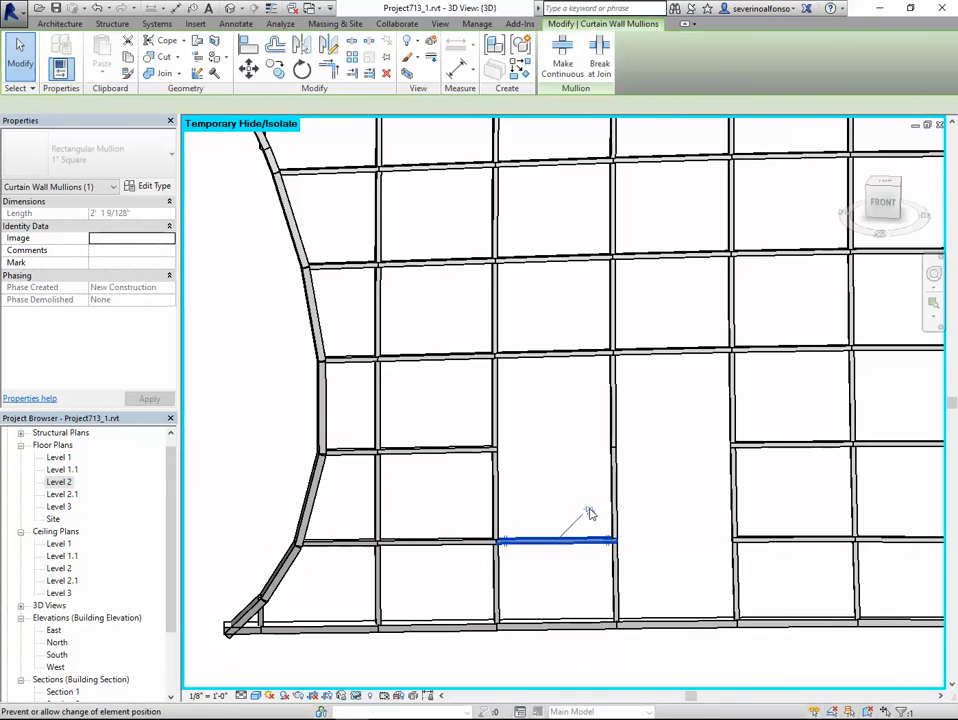
key(Delete)
Delete the three vertical mullion segments dividing the two cleared columns, from the opening's head down to the base.
key(Tab)
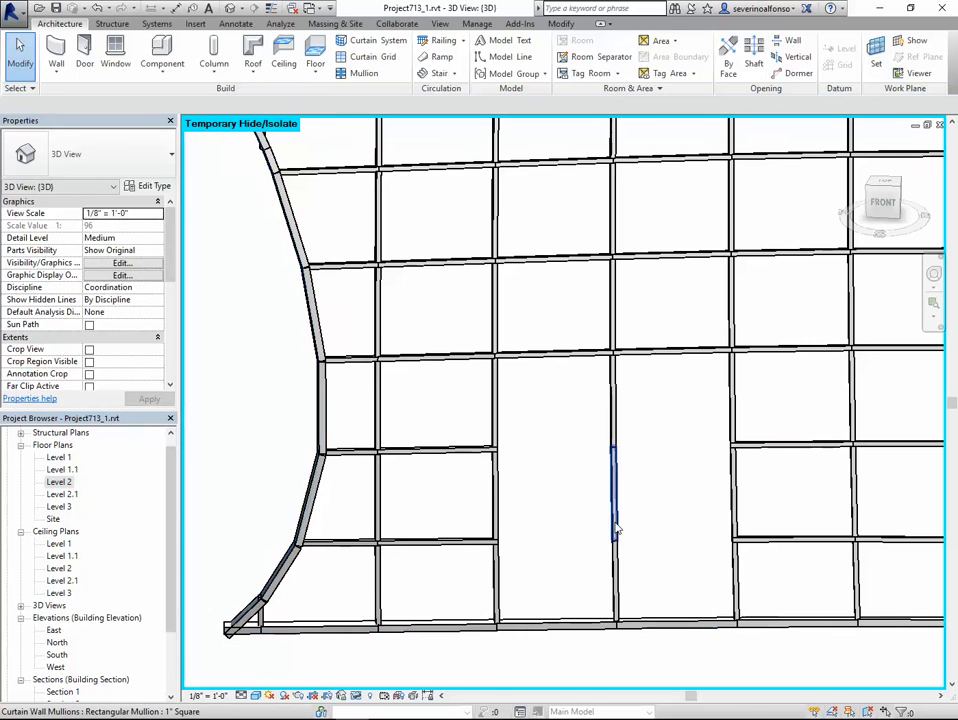
click(616, 530)
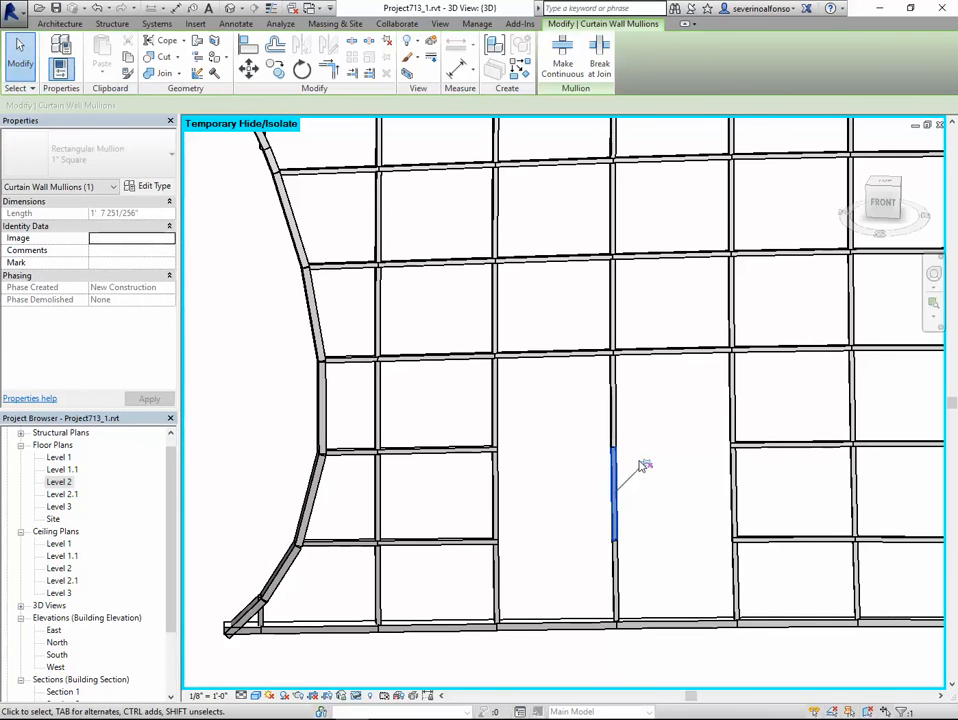
key(Delete)
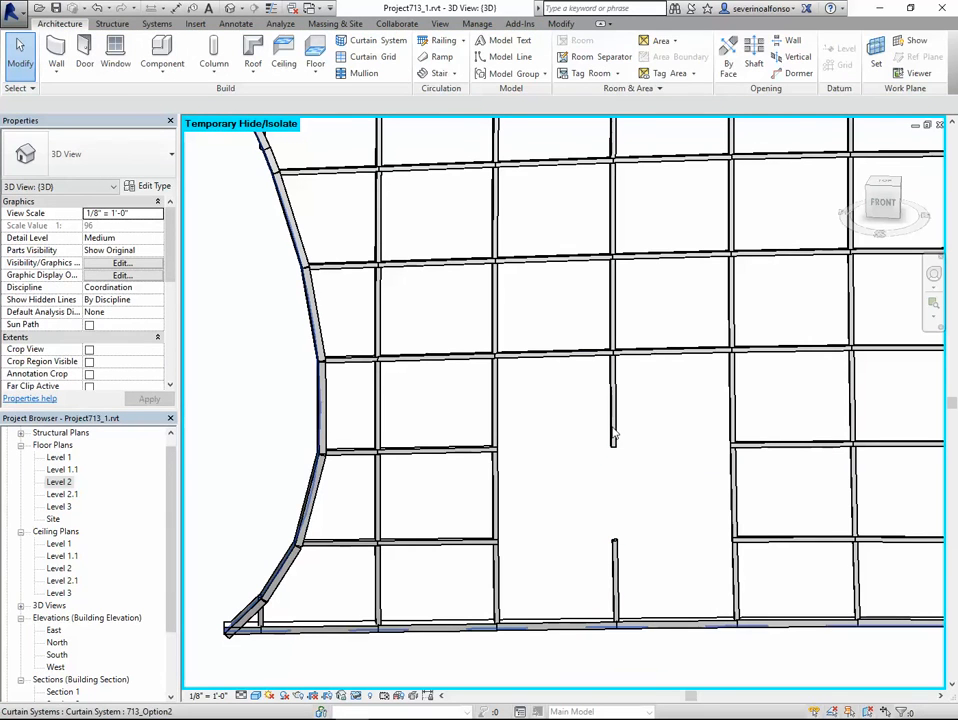
click(614, 433)
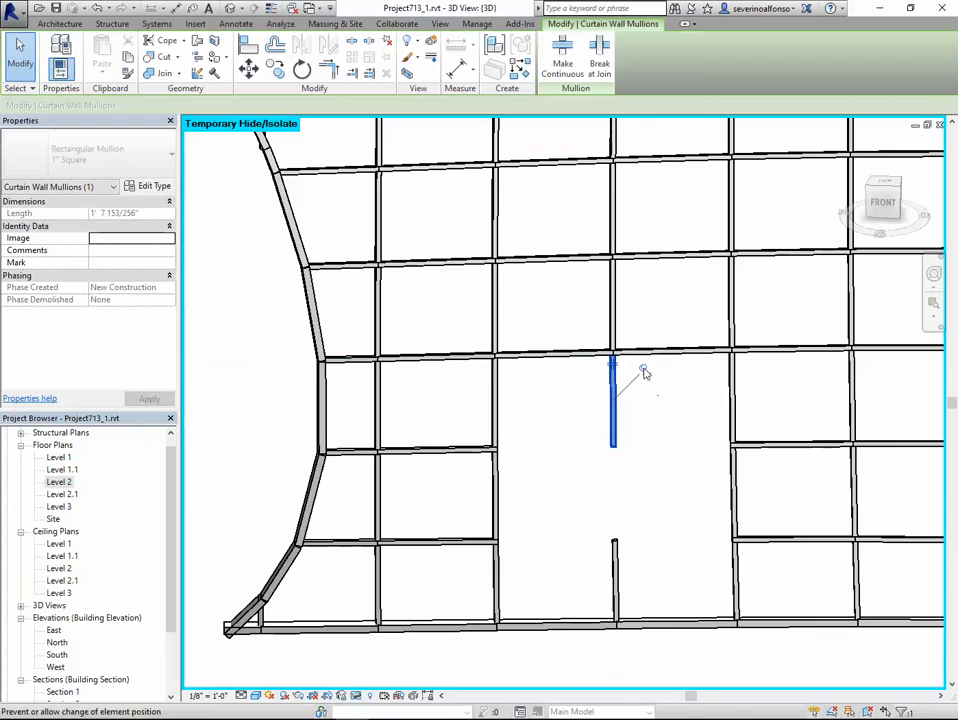
key(Delete)
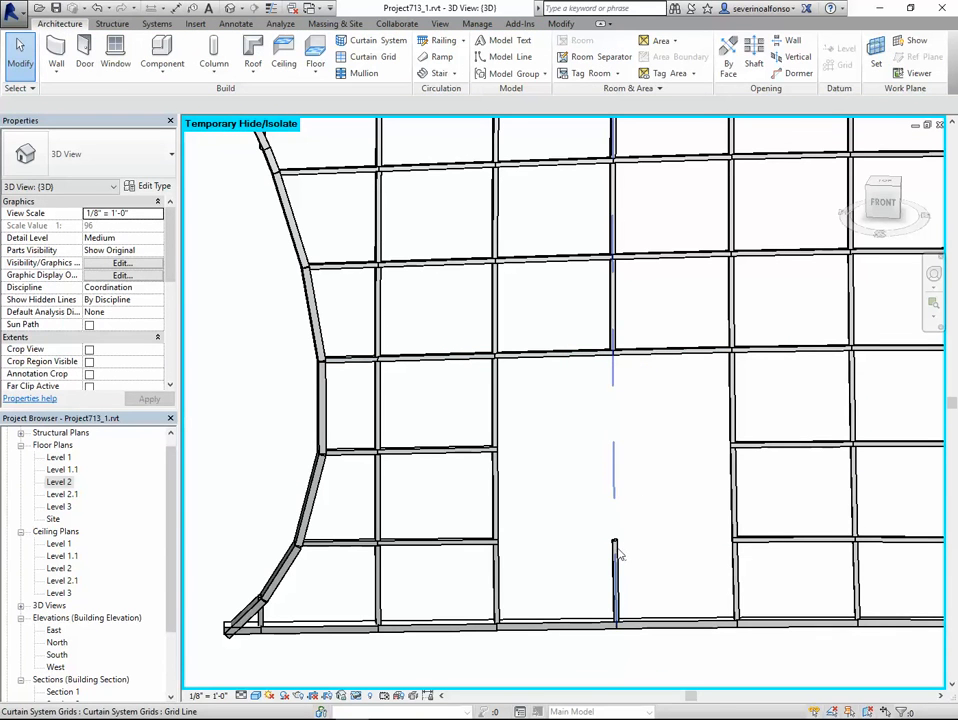
click(615, 556)
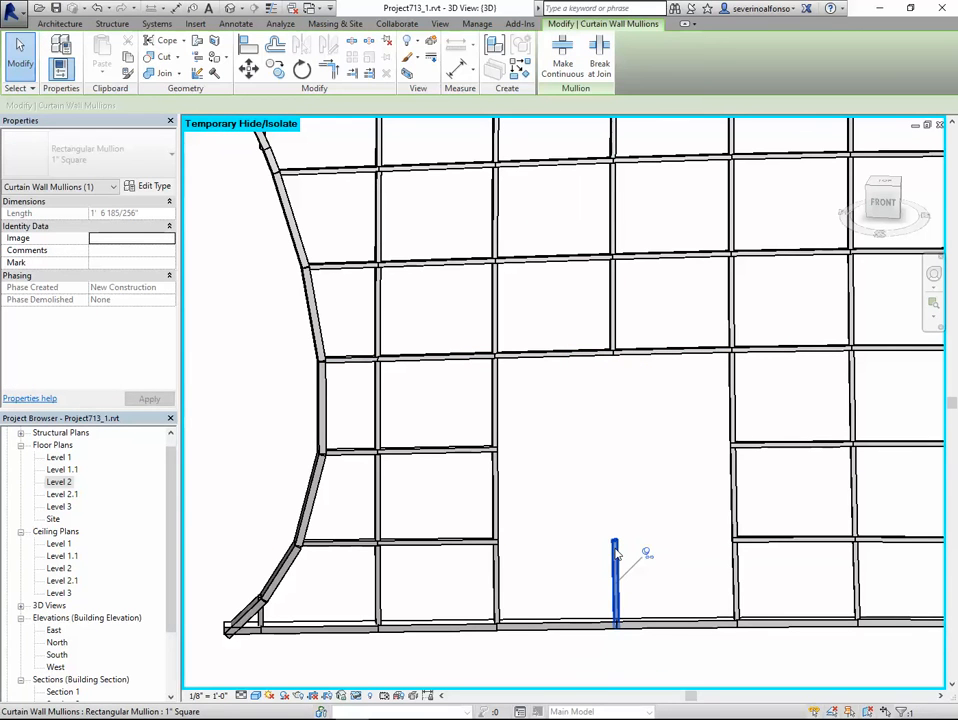
key(Delete)
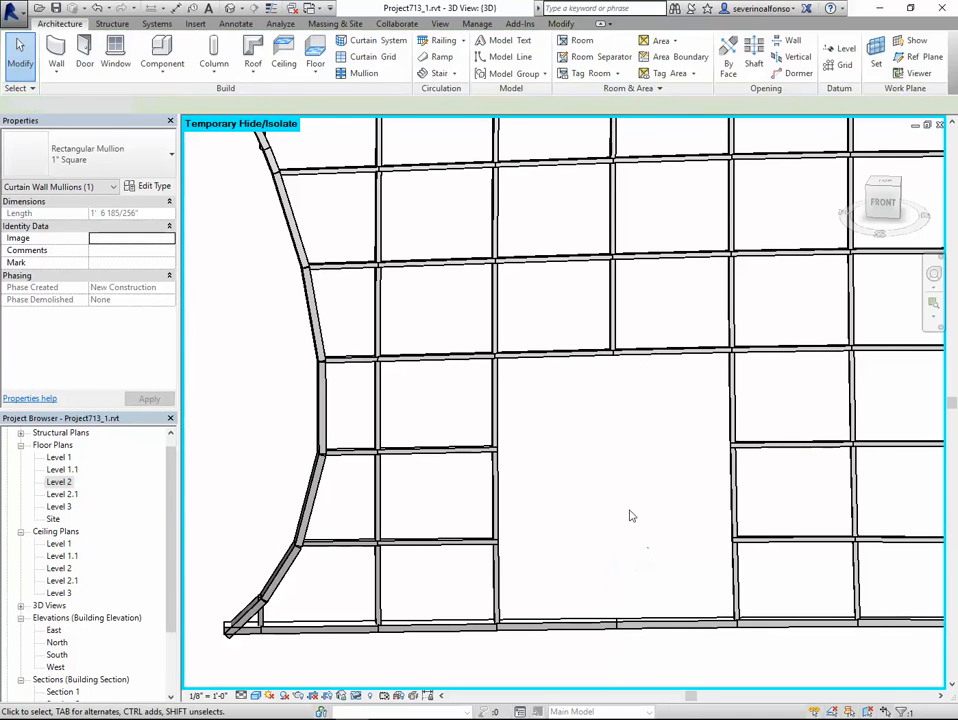
Try to delete the empty panel at the opening's upper corner and to change its type to Door-Curtain-Wall-Double-Storefront.
click(652, 362)
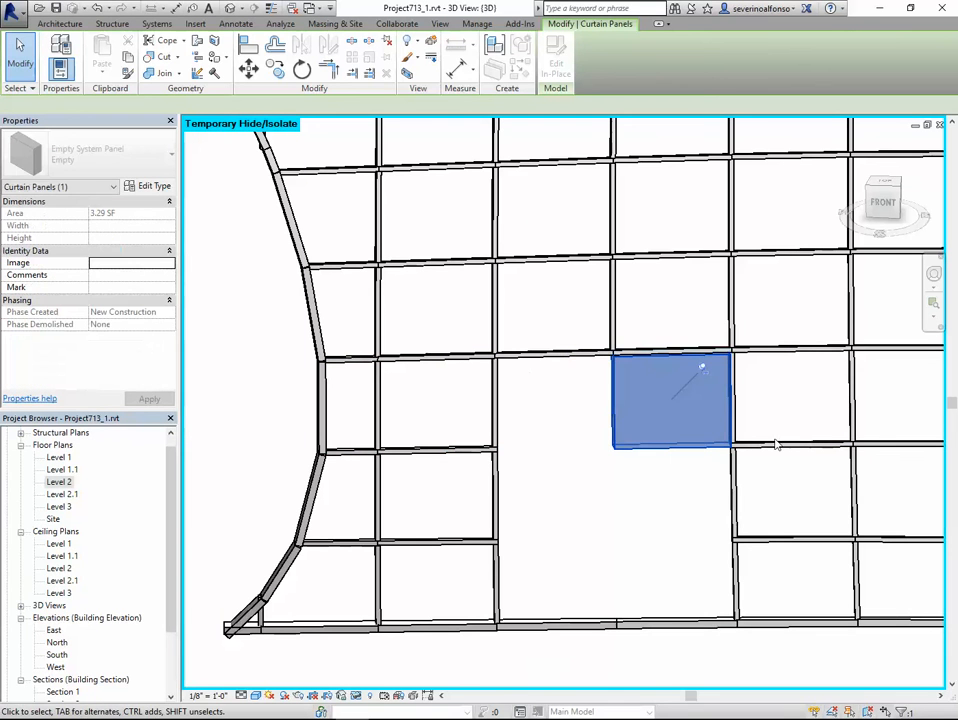
key(Delete)
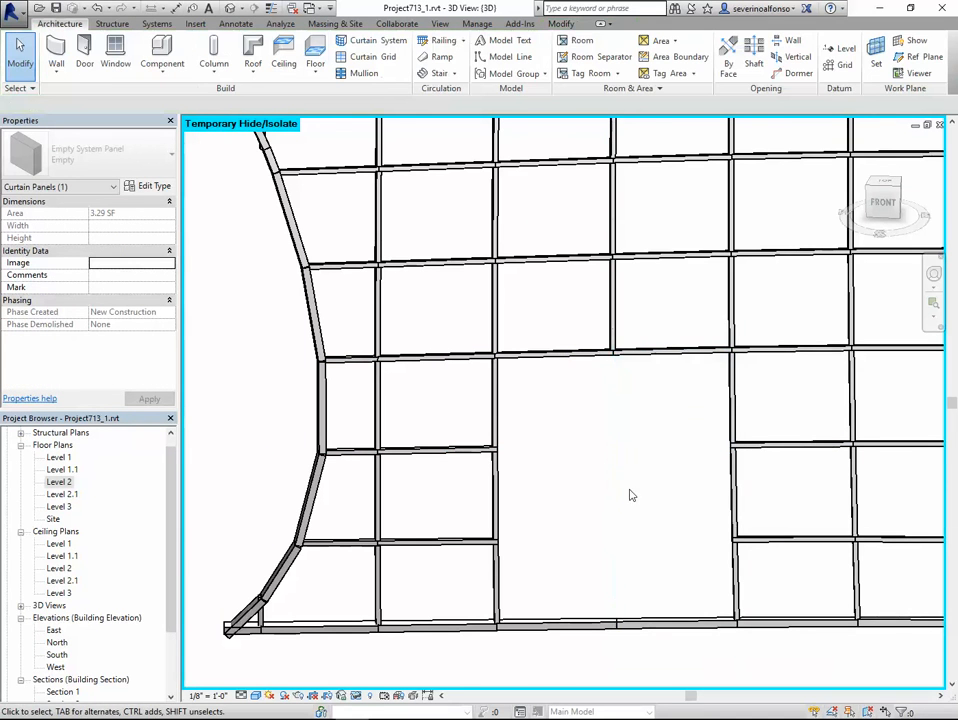
shift+middle_drag(620, 450, 470, 468)
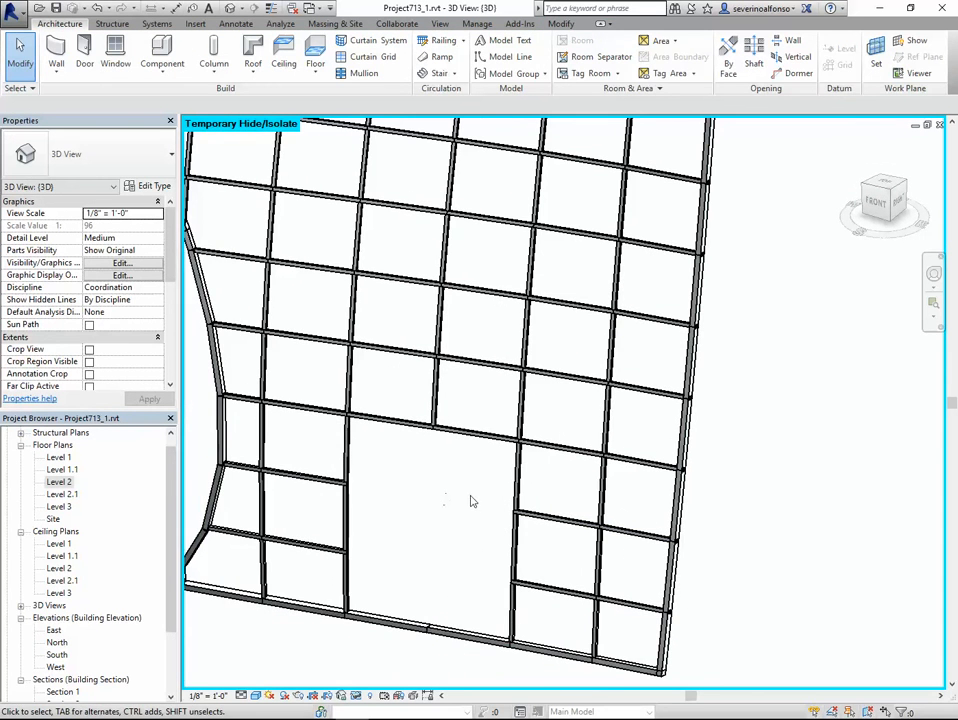
click(470, 503)
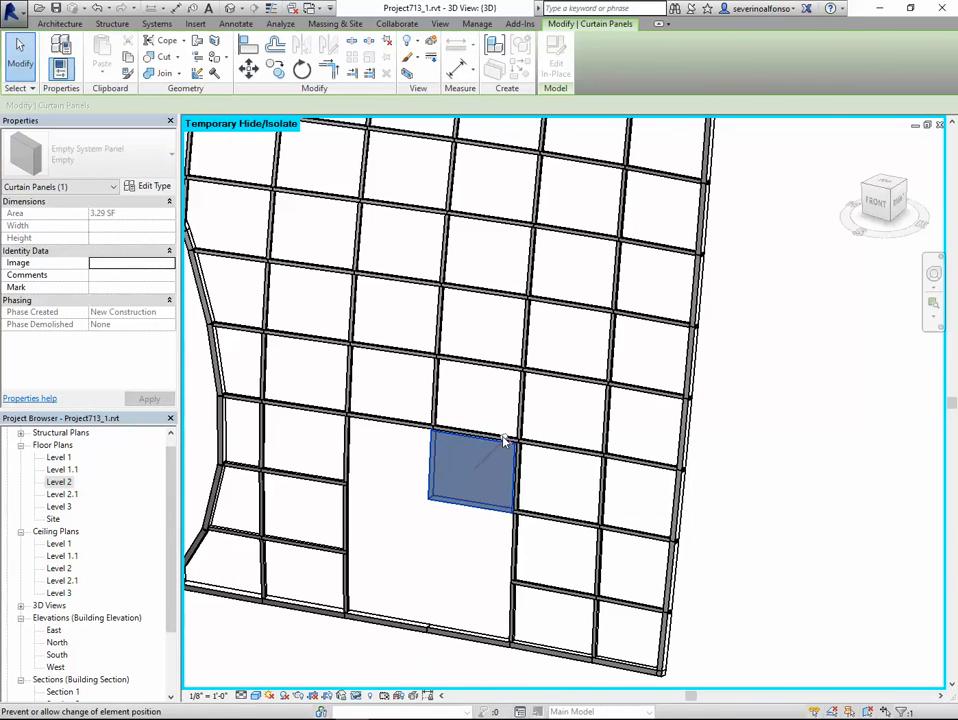
click(60, 152)
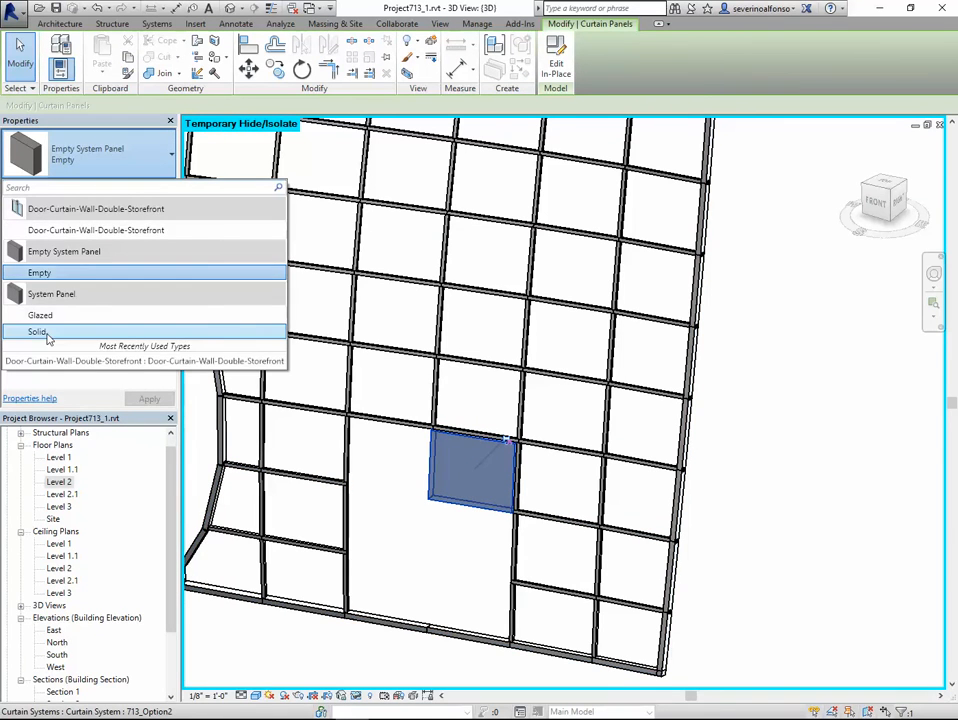
click(64, 231)
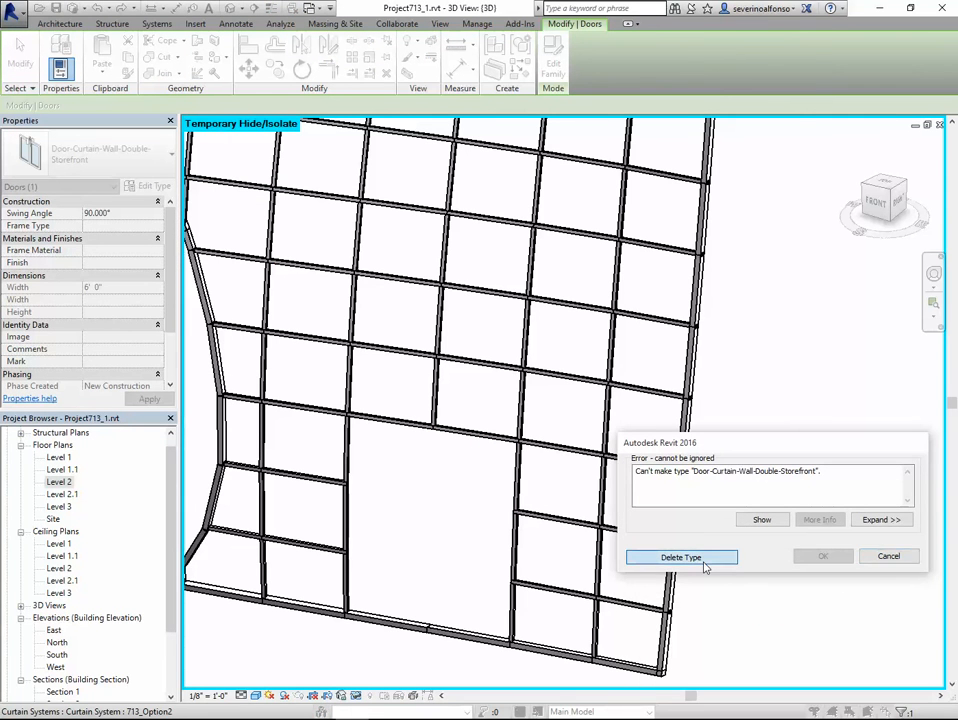
click(643, 557)
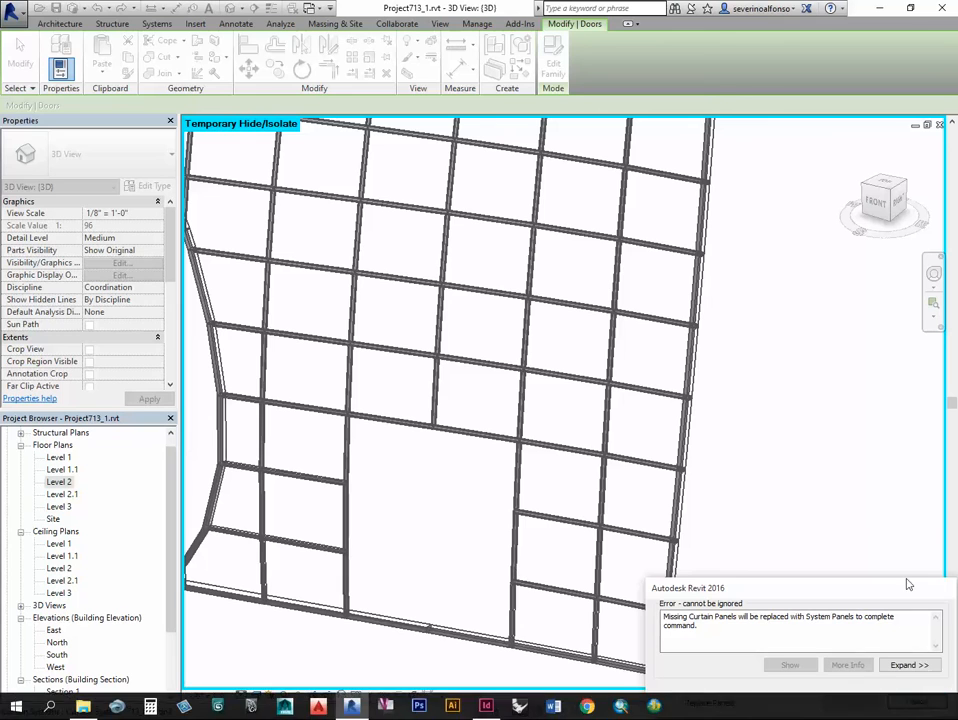
click(917, 701)
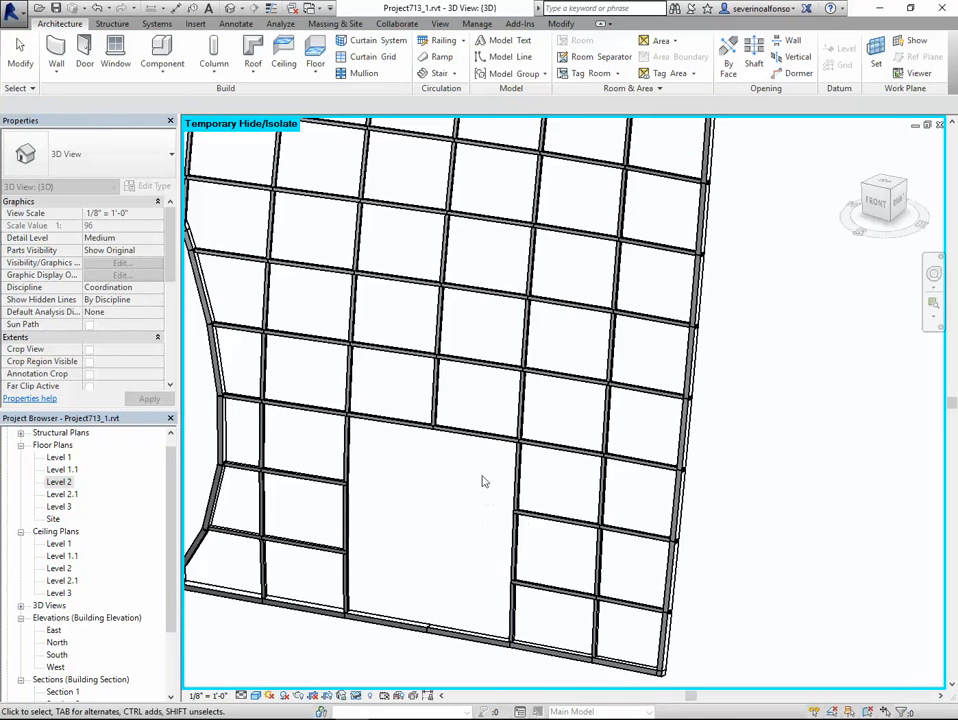
Review the whole isolated curtain system in 3D, the Level 1 and Level 1.1 floor plans, the East elevation and Section 1.
scroll(700, 445, down, 3)
shift+middle_drag(679, 443, 555, 437)
shift+middle_drag(587, 532, 530, 493)
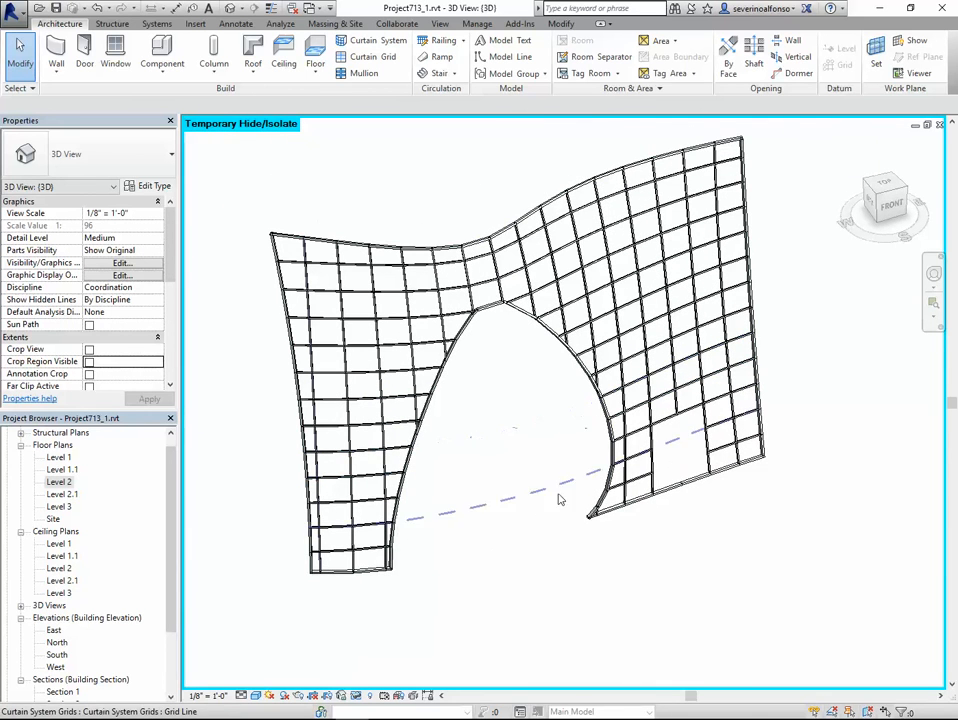
double_click(62, 458)
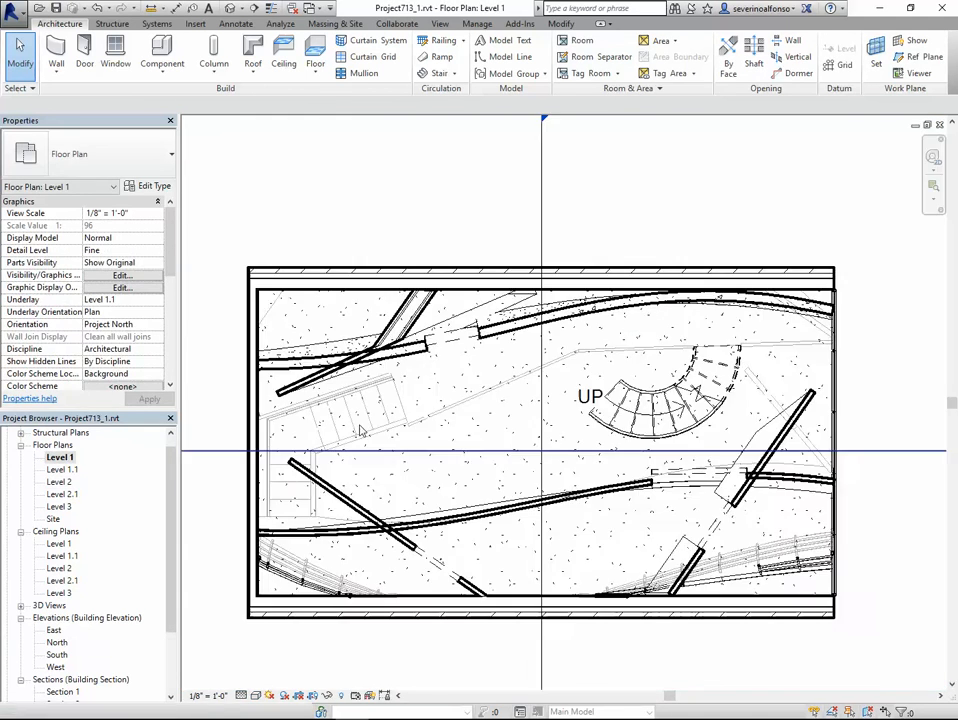
double_click(63, 470)
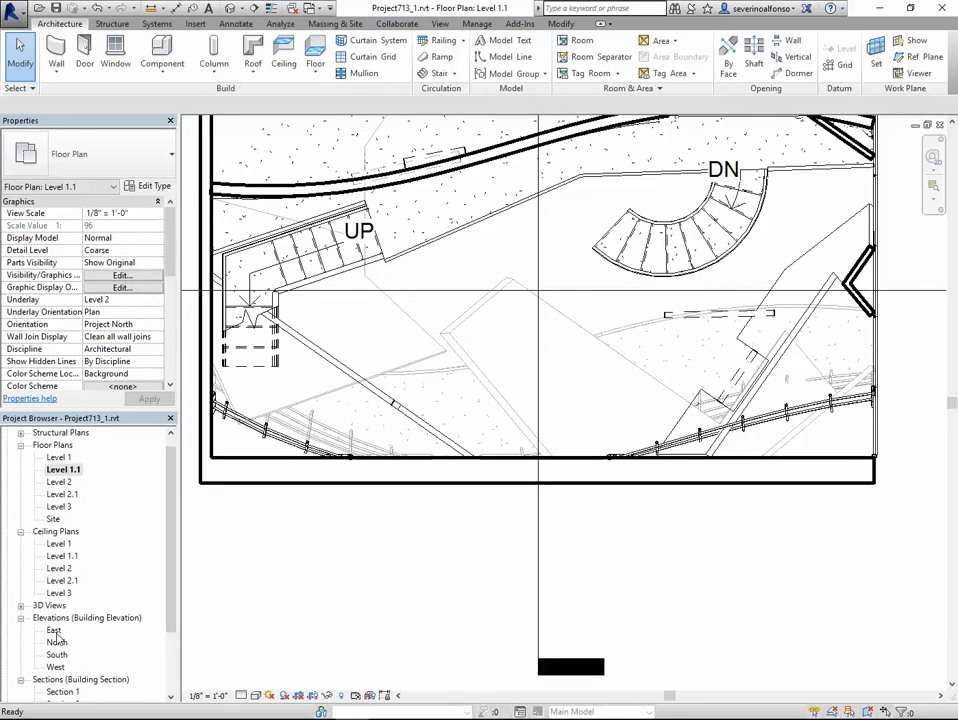
double_click(53, 631)
scroll(602, 402, up, 5)
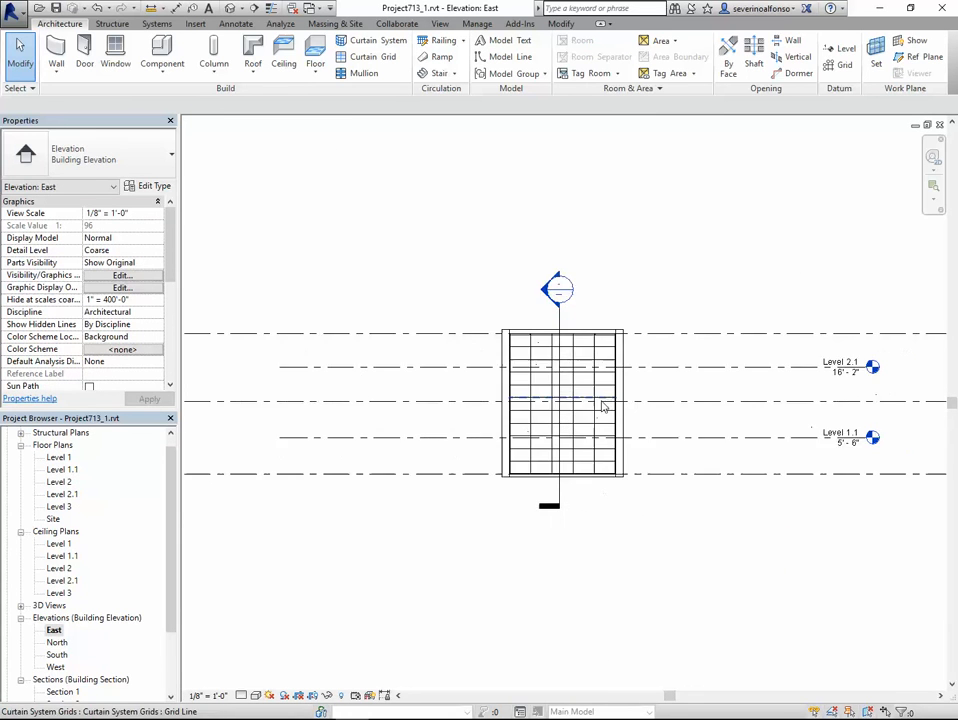
double_click(63, 692)
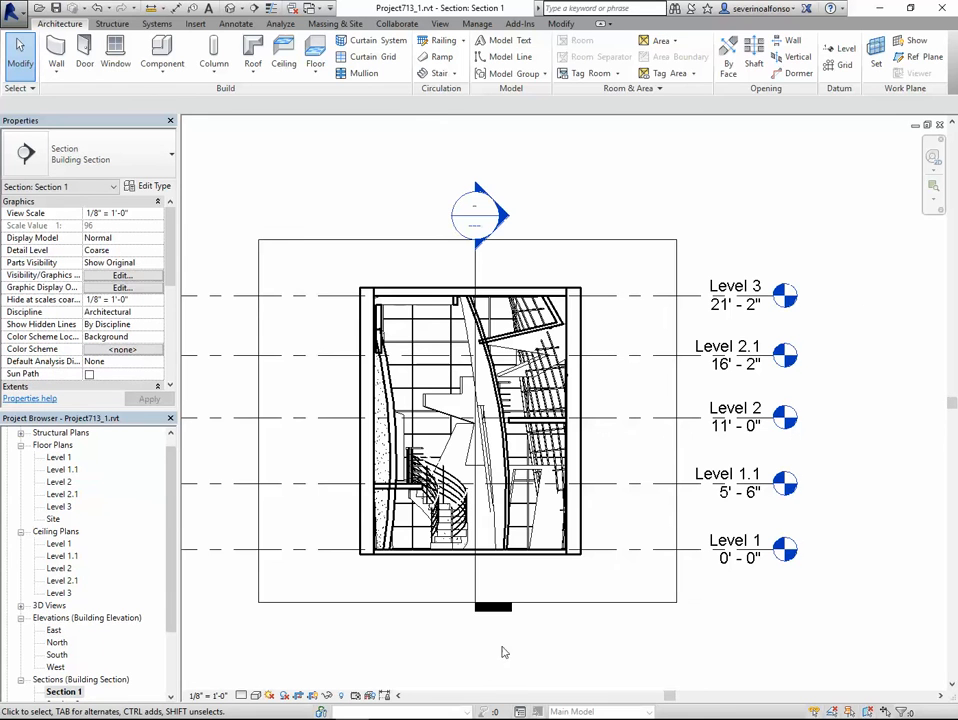